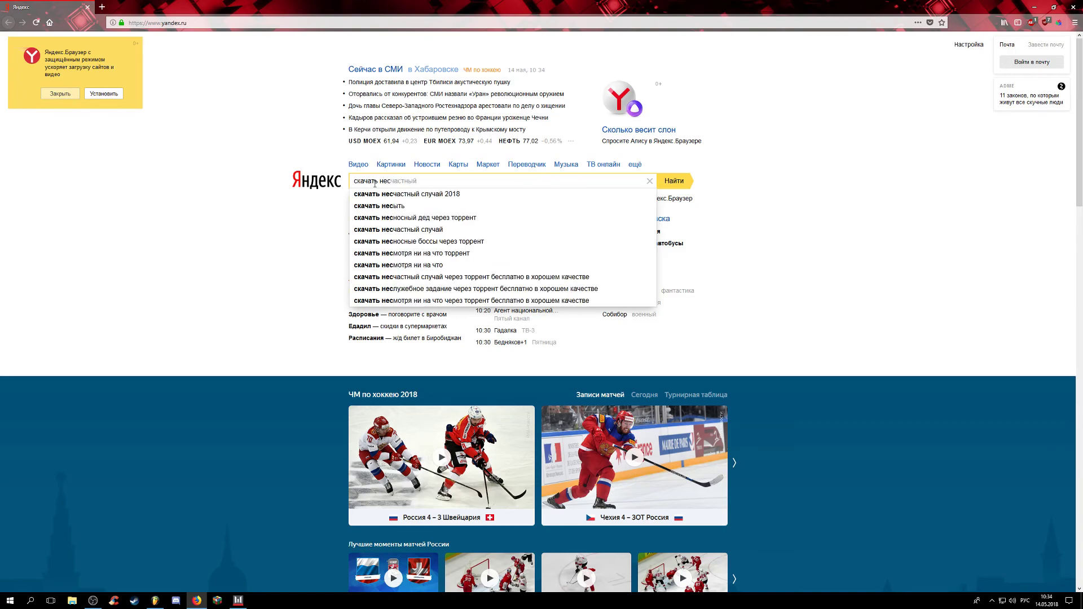
Step: Search the web for "скачать нексус 2 торрент" and open the ufreetorrent.ru result
{"action": "type", "text": "ексус 2"}
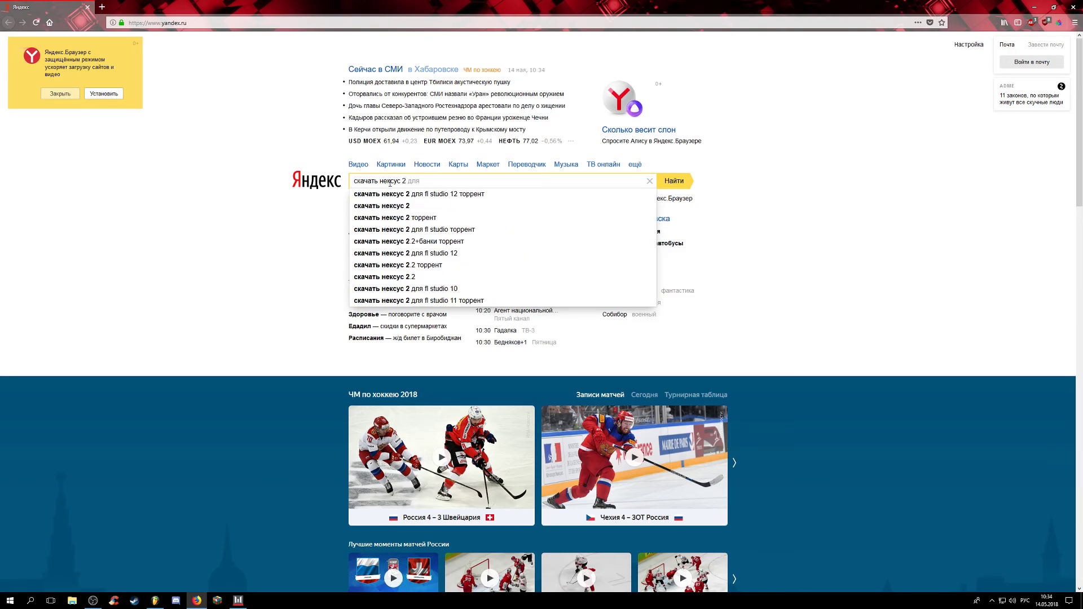
{"action": "left_click", "coordinate": [427, 218]}
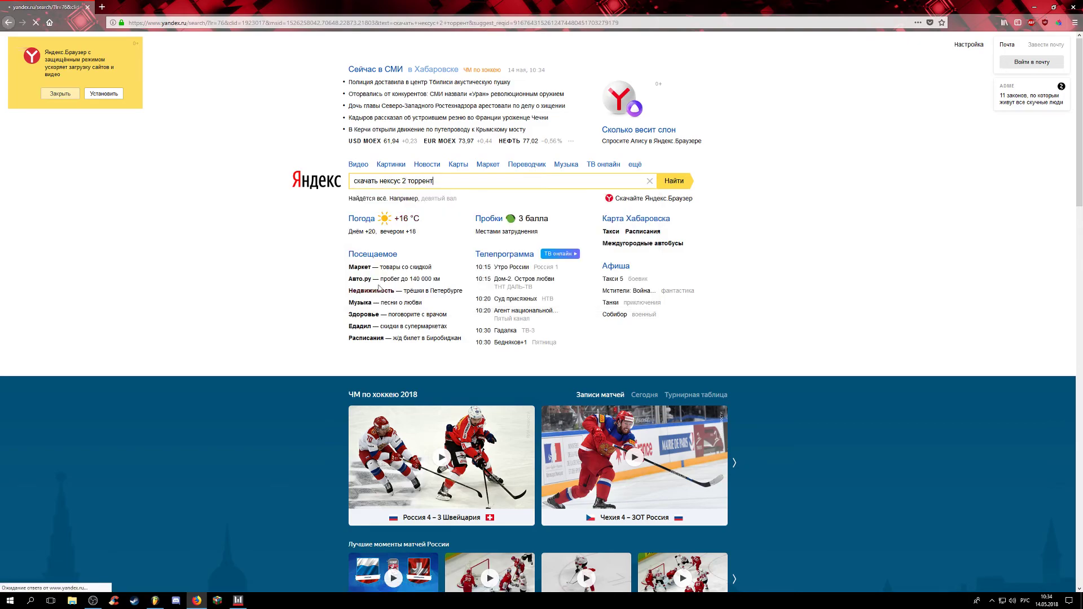
{"action": "left_click", "coordinate": [139, 89]}
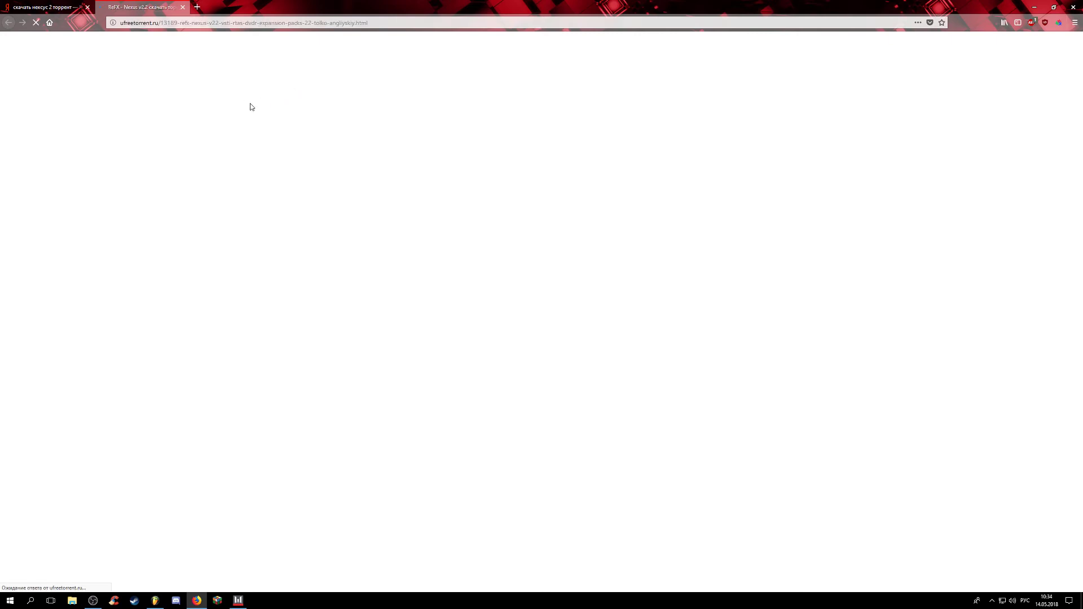
Step: Look through the ReFX Nexus v2.2 description page and return to the search results
{"action": "scroll", "coordinate": [207, 221], "scroll_direction": "down", "scroll_amount": 3}
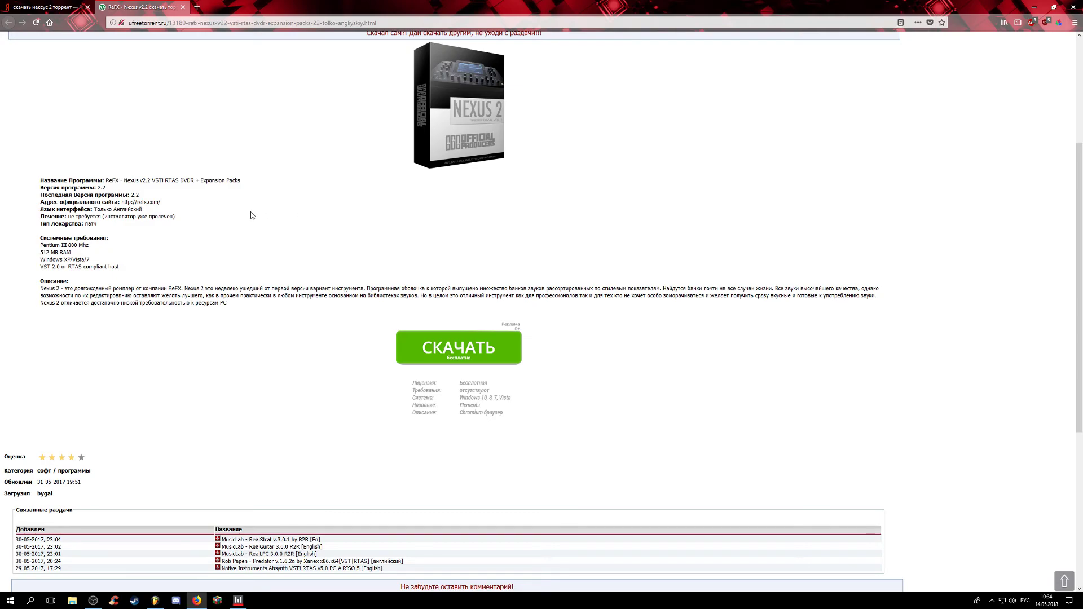
{"action": "scroll", "coordinate": [266, 373], "scroll_direction": "down", "scroll_amount": 2}
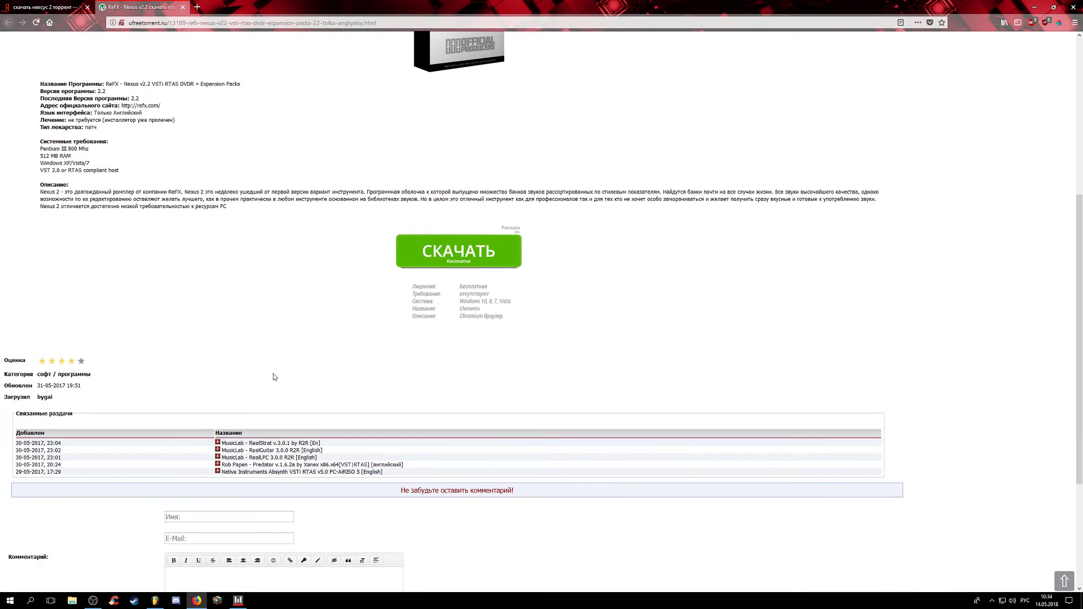
{"action": "scroll", "coordinate": [278, 374], "scroll_direction": "up", "scroll_amount": 5}
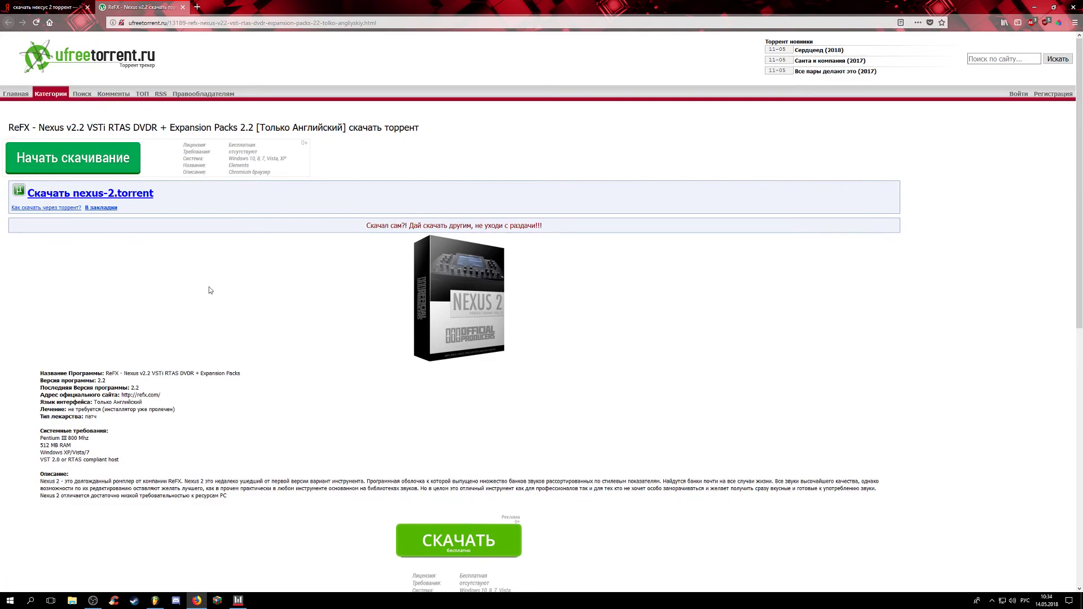
{"action": "key", "text": "ctrl+w"}
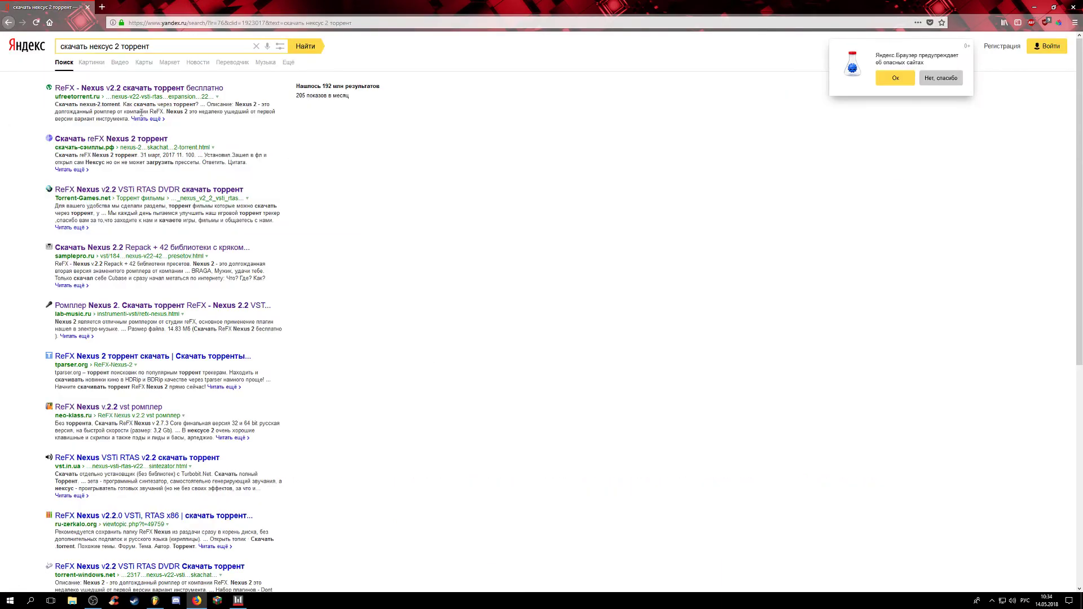
Step: Reopen the ufreetorrent.ru page, request the nexus-2.torrent file, cancel the download and close the page
{"action": "left_click", "coordinate": [196, 87]}
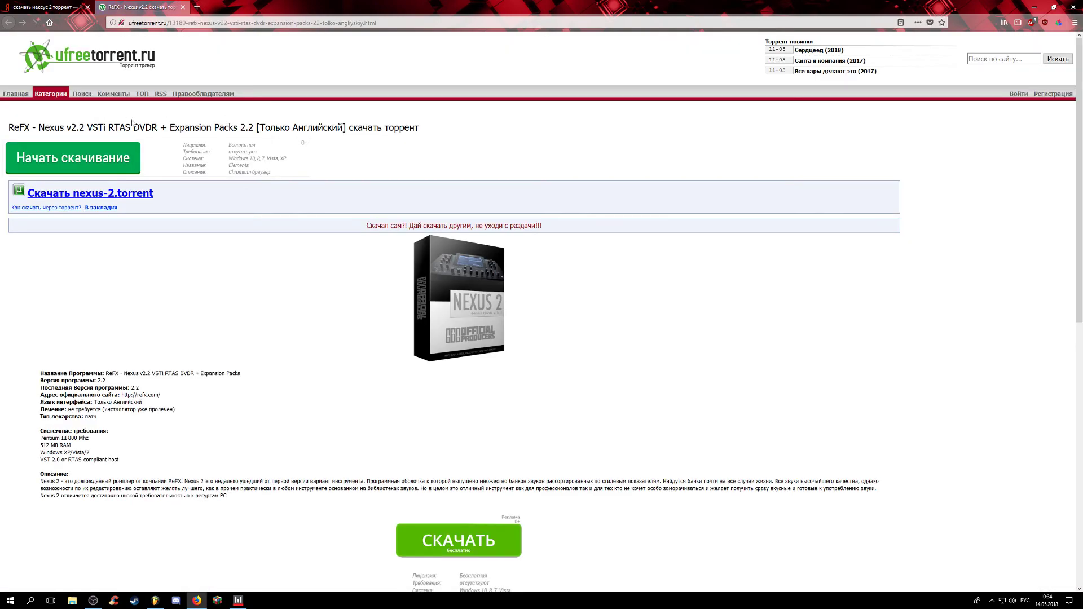
{"action": "left_click", "coordinate": [93, 194]}
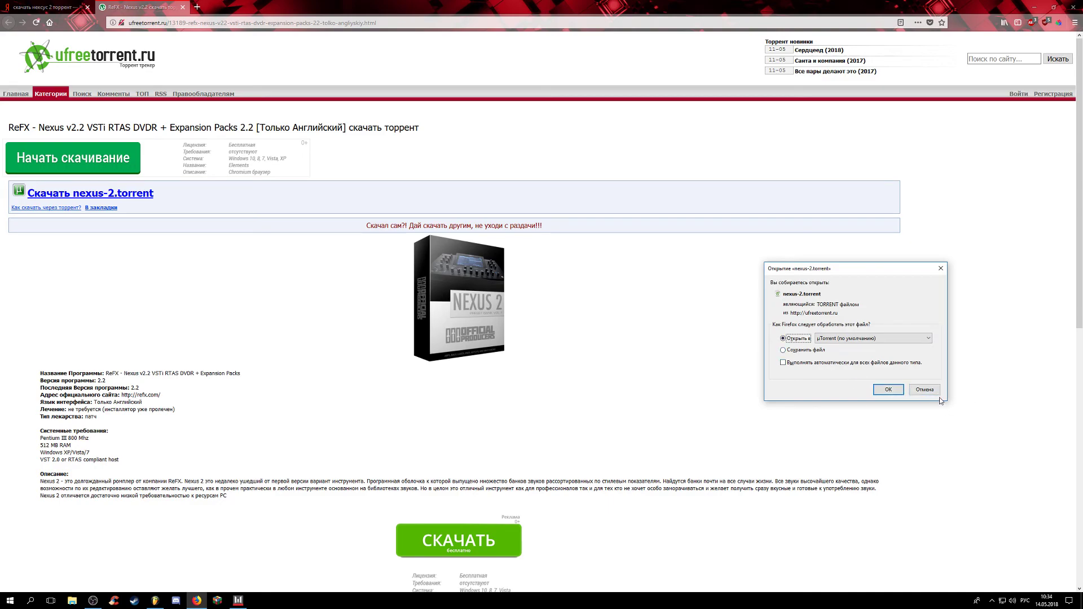
{"action": "left_click", "coordinate": [925, 390]}
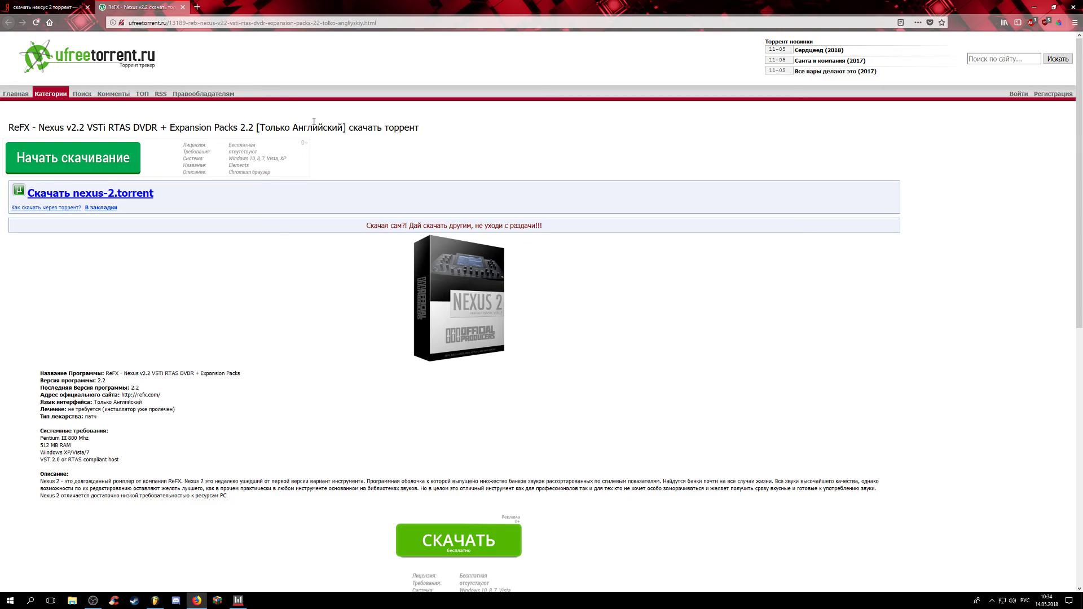
{"action": "left_click", "coordinate": [182, 7]}
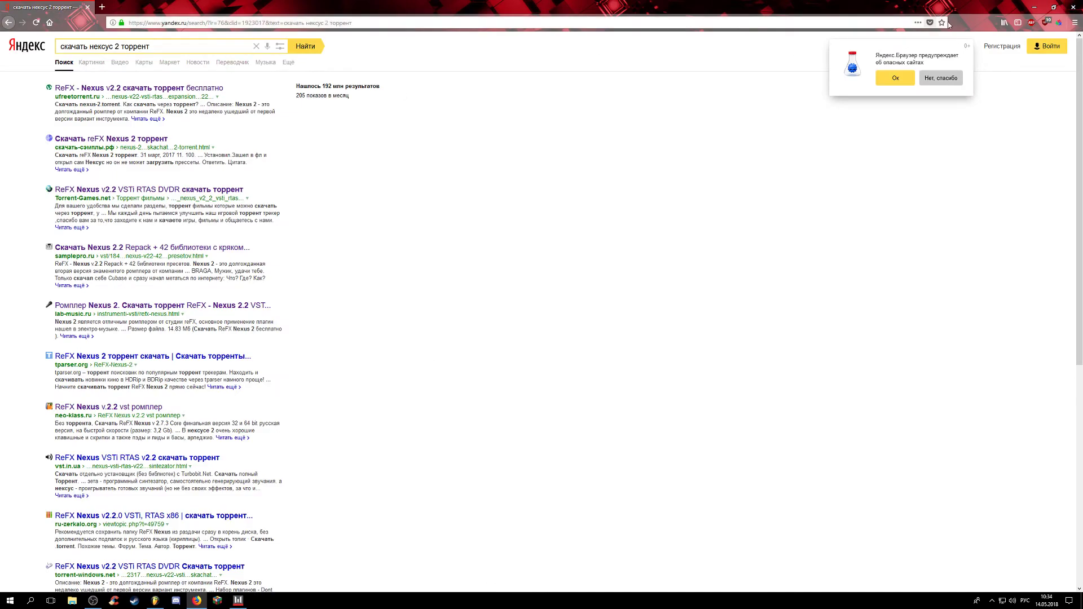
Step: Close the browser and open the ReFX Nexus folder inside "Загрузки епта" on drive D in File Explorer
{"action": "left_click", "coordinate": [1076, 4]}
{"action": "double_click", "coordinate": [15, 17]}
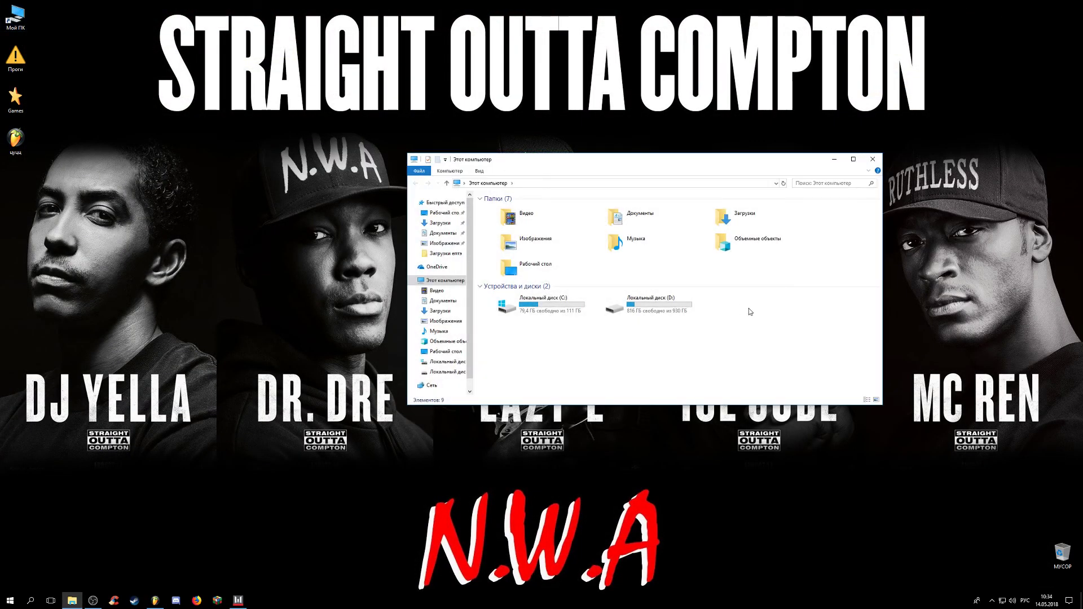
{"action": "left_click", "coordinate": [446, 372]}
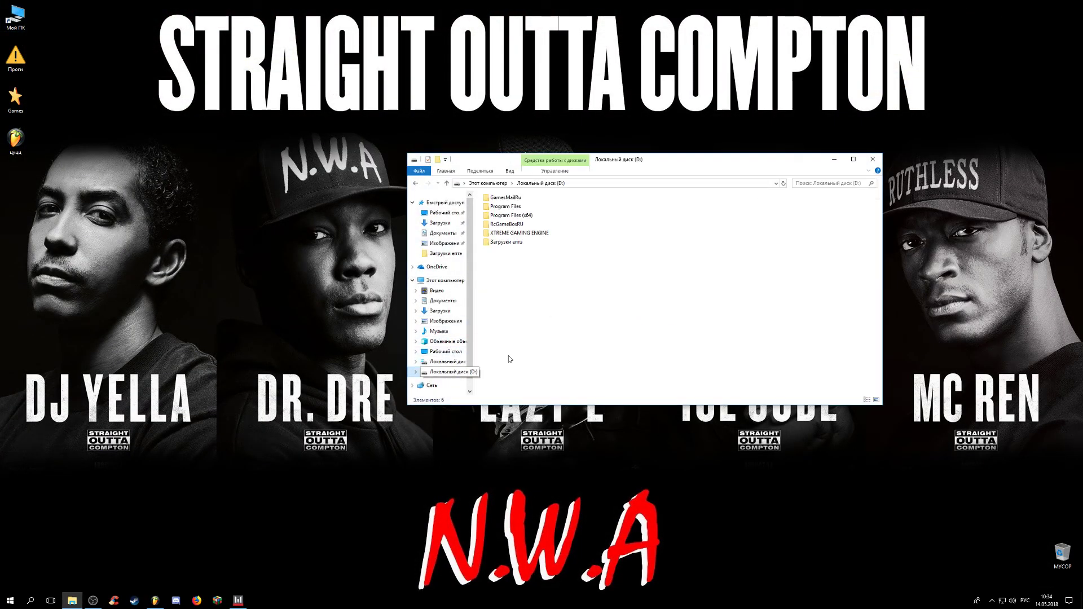
{"action": "double_click", "coordinate": [515, 245]}
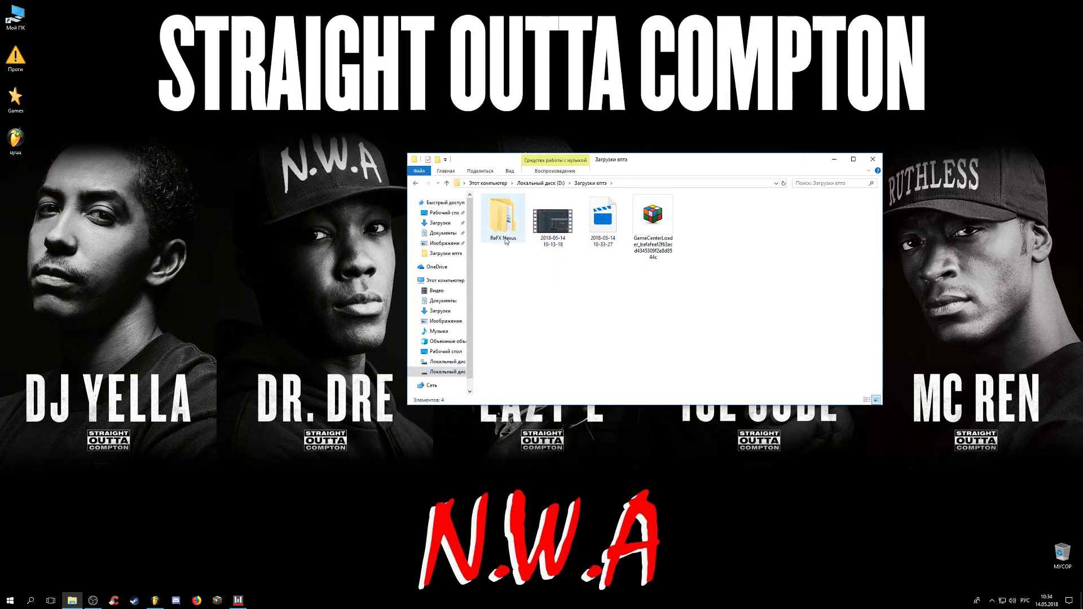
{"action": "left_click", "coordinate": [497, 233]}
{"action": "double_click", "coordinate": [499, 230]}
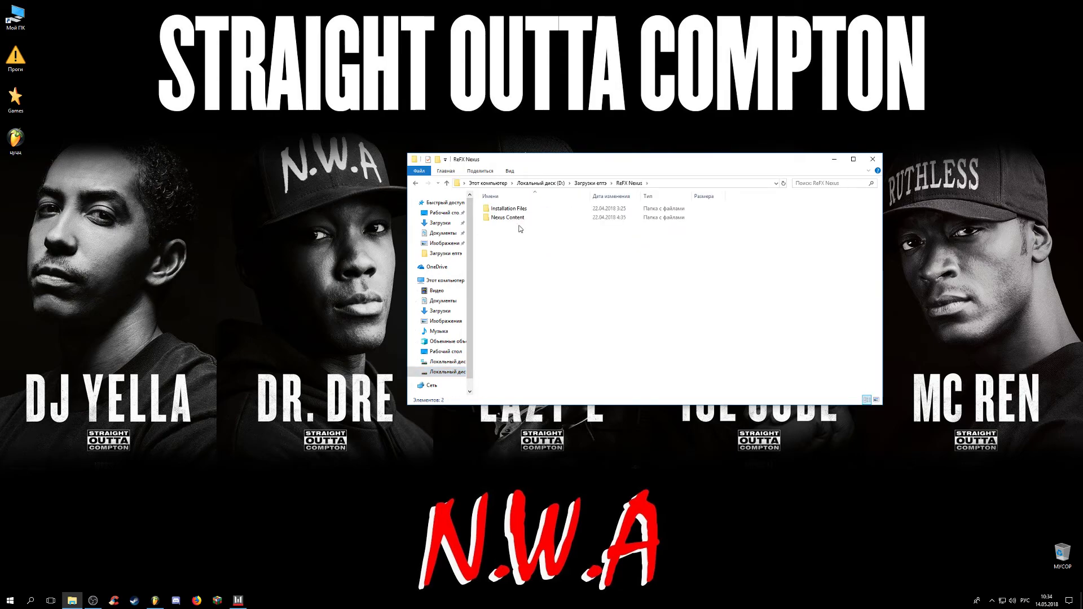
Step: Launch the Nexus v2.2.0 installer from the Installation Files folder and cancel its setup wizard
{"action": "double_click", "coordinate": [510, 210]}
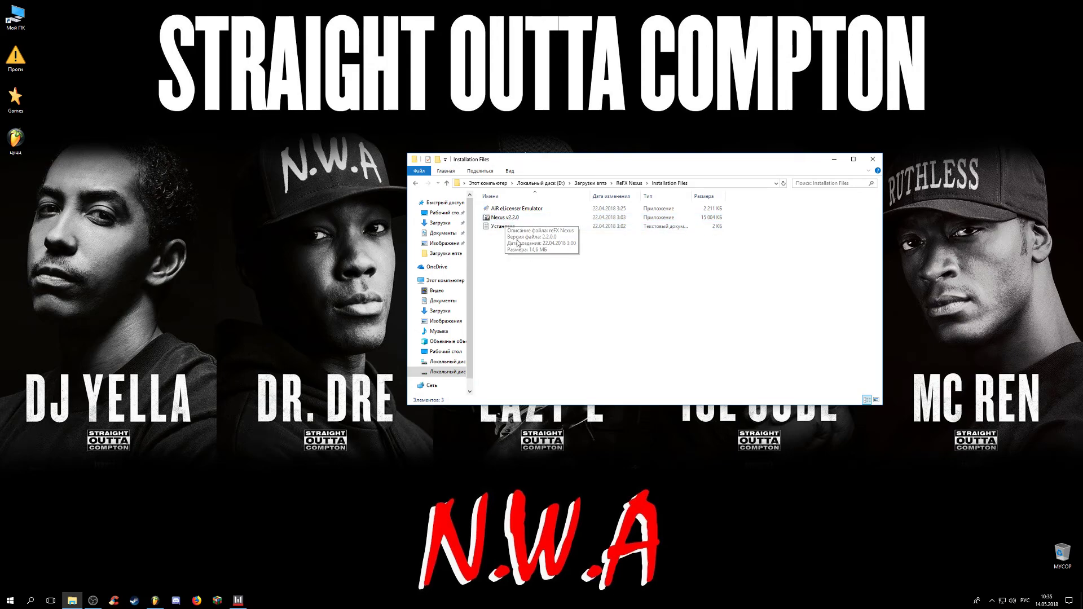
{"action": "left_click", "coordinate": [457, 80]}
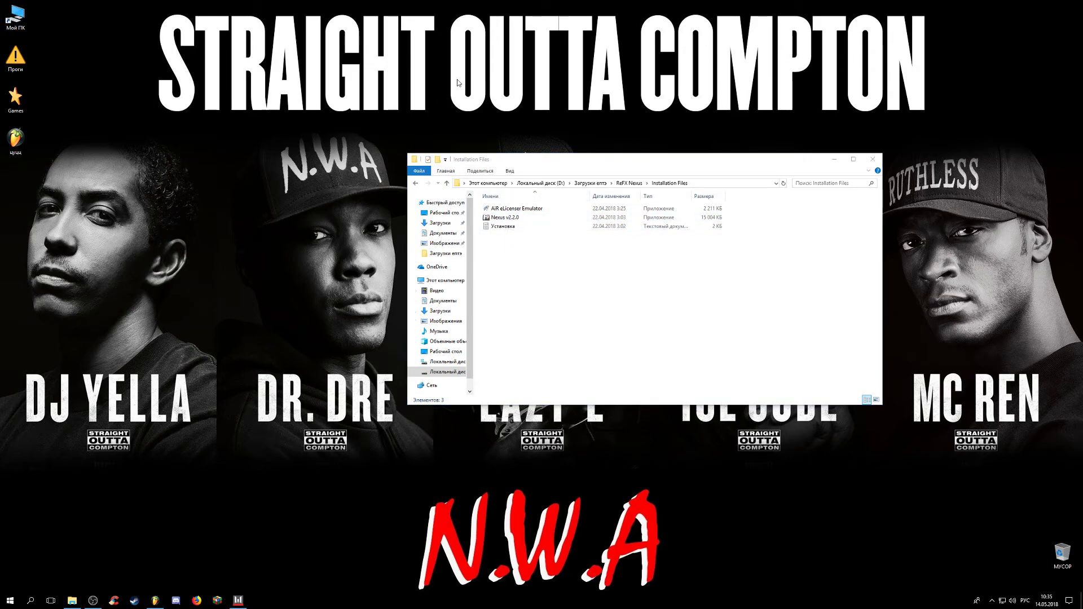
{"action": "double_click", "coordinate": [508, 217]}
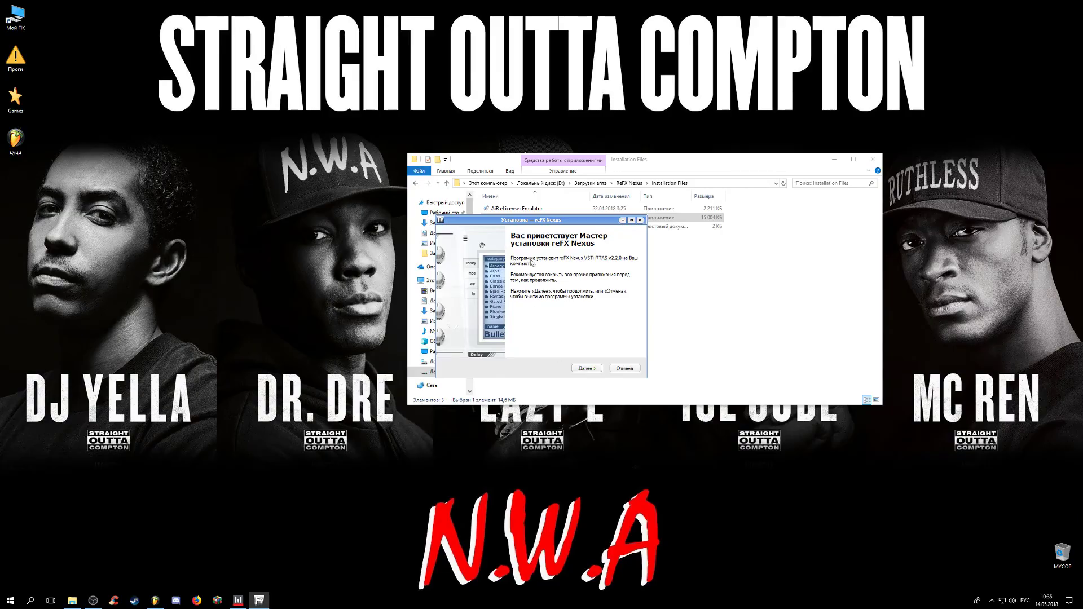
{"action": "left_click", "coordinate": [624, 367]}
{"action": "left_click", "coordinate": [571, 343]}
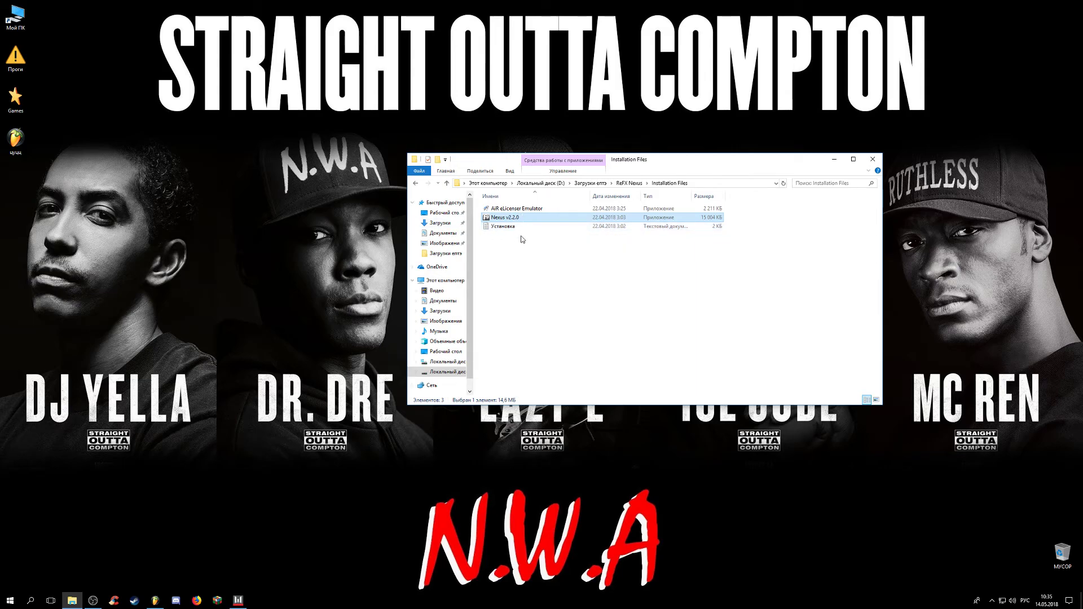
Step: Browse to Program Files (x64)\FL Studio 12\Plugins\VST on drive D and select Nexus.dll
{"action": "left_click", "coordinate": [415, 183]}
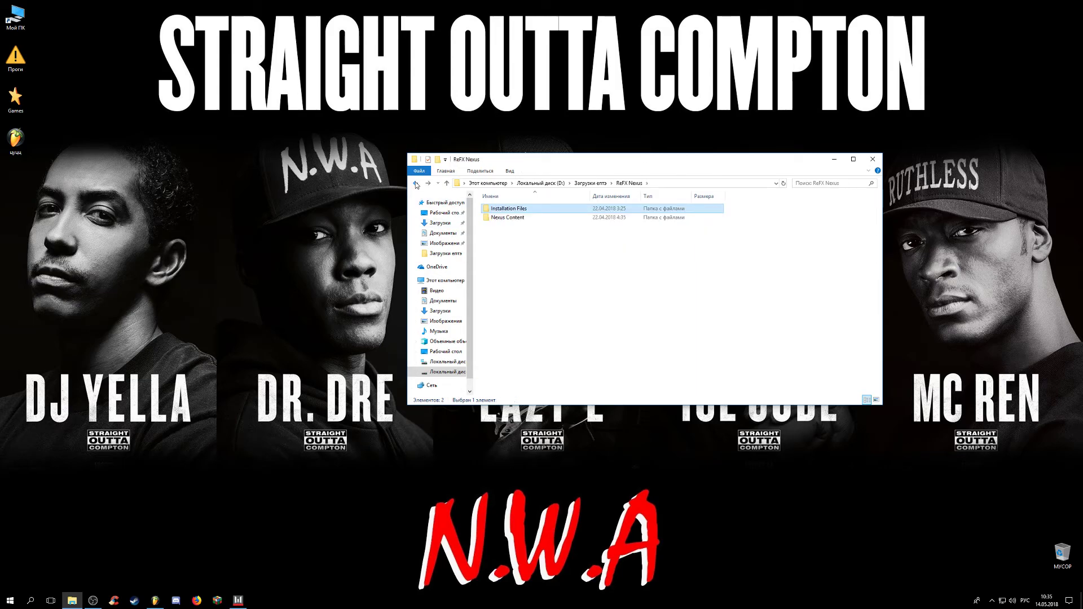
{"action": "left_click", "coordinate": [416, 183]}
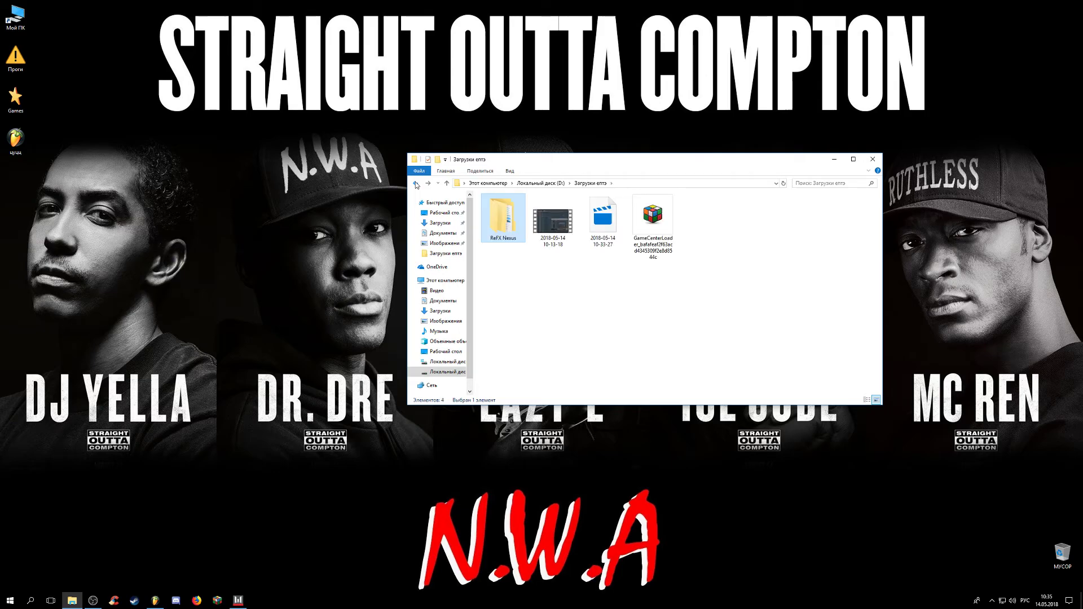
{"action": "left_click", "coordinate": [420, 186]}
{"action": "left_click", "coordinate": [420, 187]}
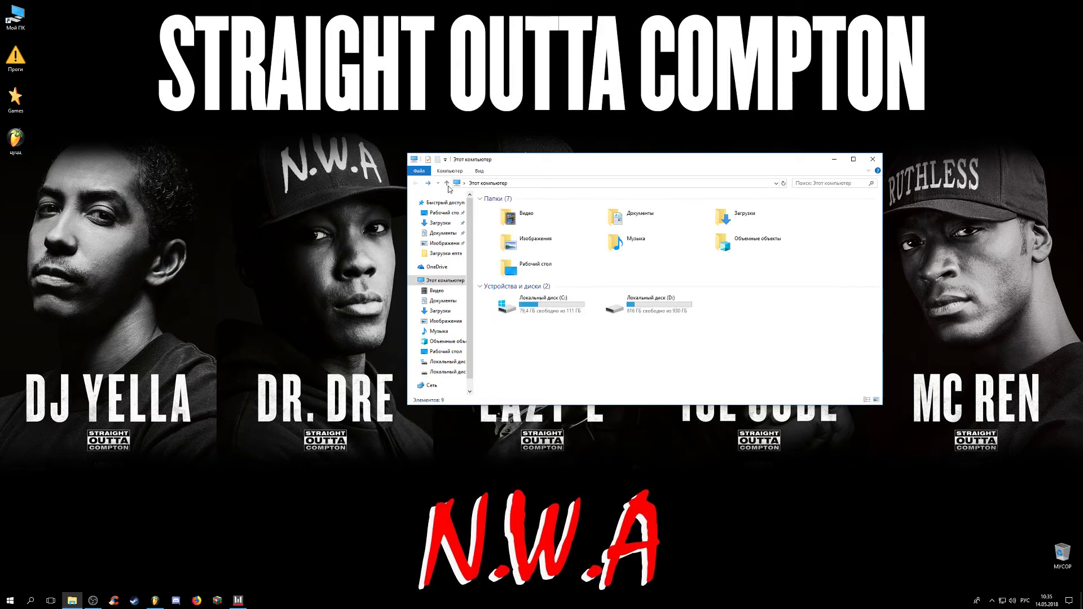
{"action": "double_click", "coordinate": [649, 307]}
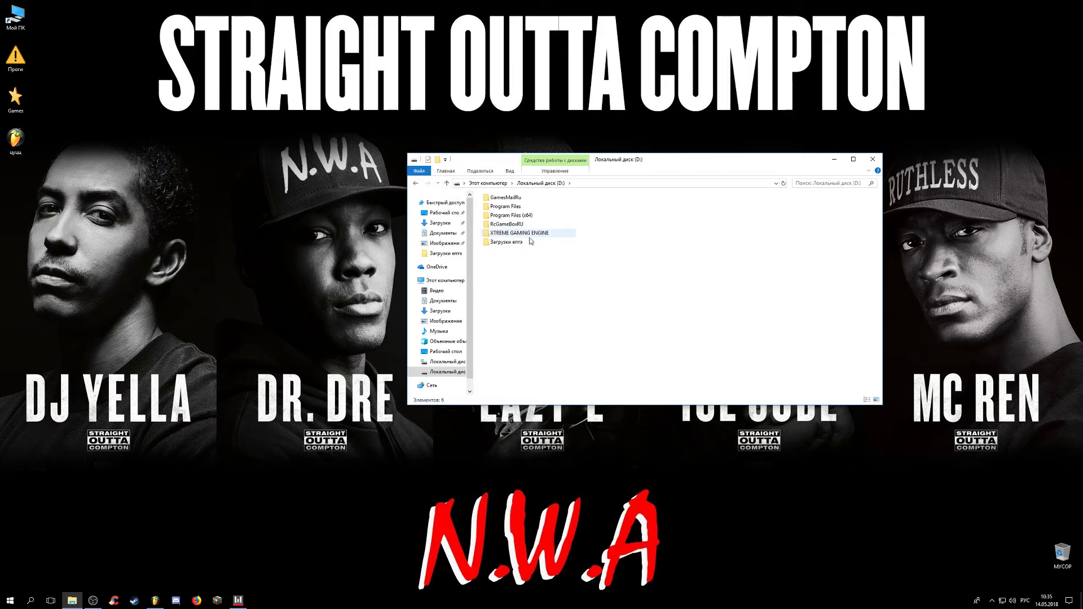
{"action": "double_click", "coordinate": [512, 215]}
{"action": "double_click", "coordinate": [514, 210]}
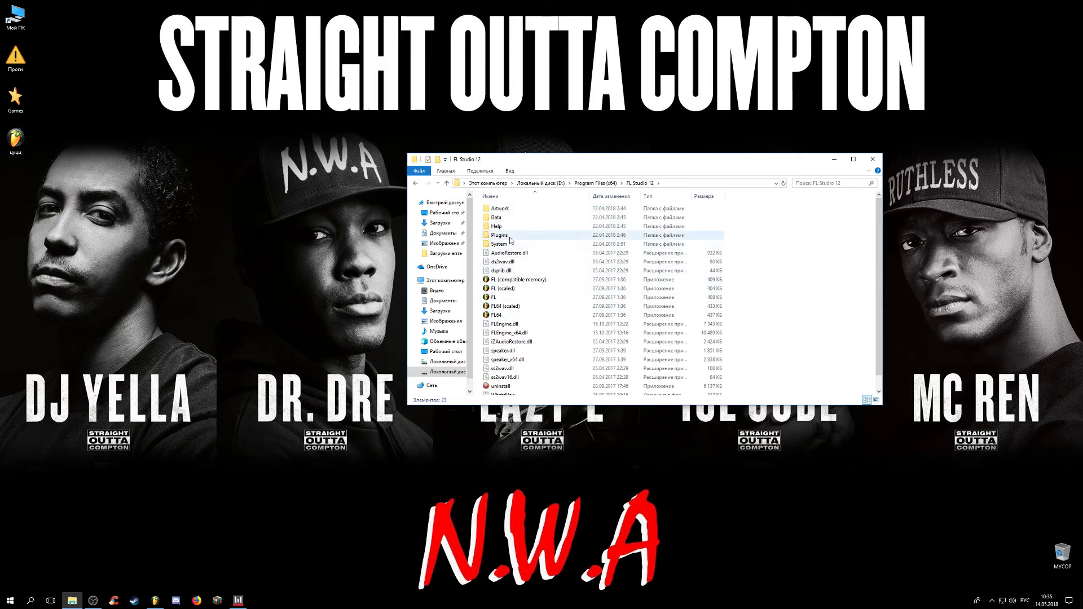
{"action": "double_click", "coordinate": [500, 234]}
{"action": "left_click", "coordinate": [500, 218]}
{"action": "double_click", "coordinate": [500, 218]}
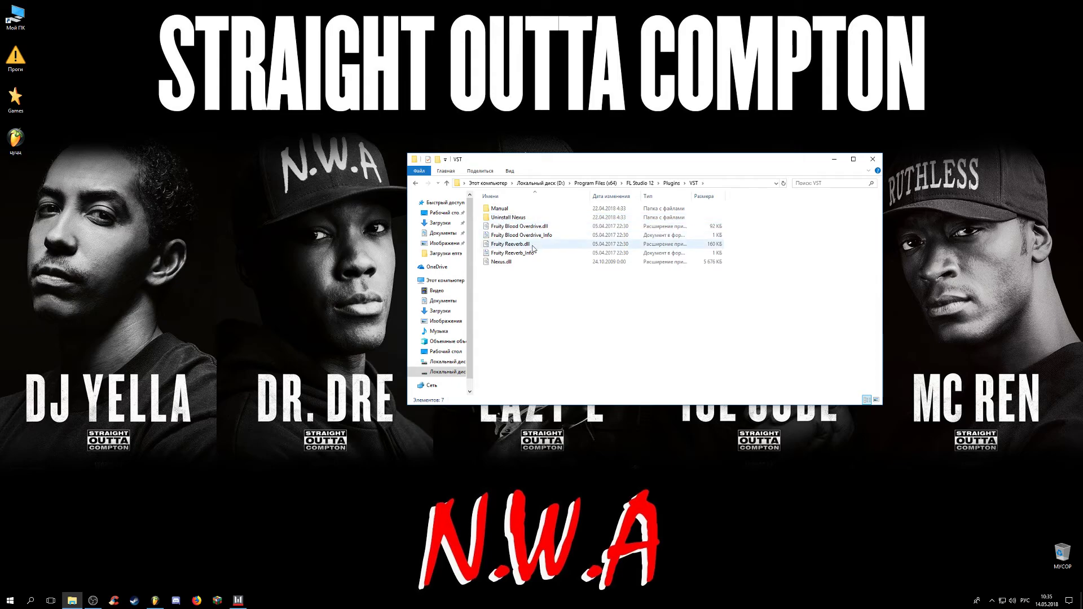
{"action": "left_click", "coordinate": [503, 263]}
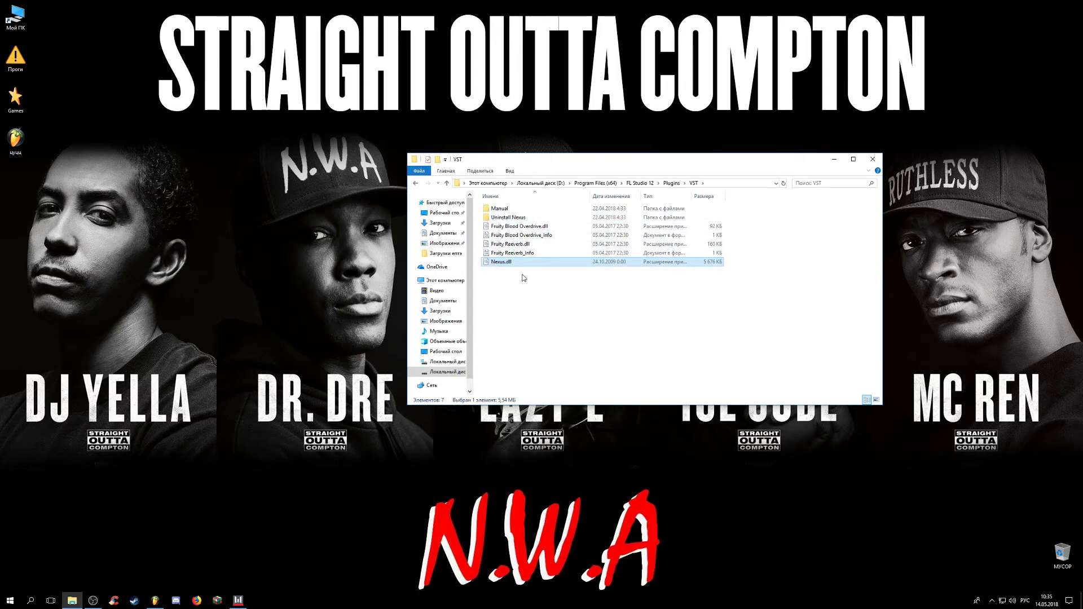
Step: Go back to Program Files (x64) and retrace the path through FL Studio 12 and Plugins to the VST folder
{"action": "left_click", "coordinate": [418, 184]}
{"action": "left_click", "coordinate": [419, 184]}
{"action": "left_click", "coordinate": [419, 185]}
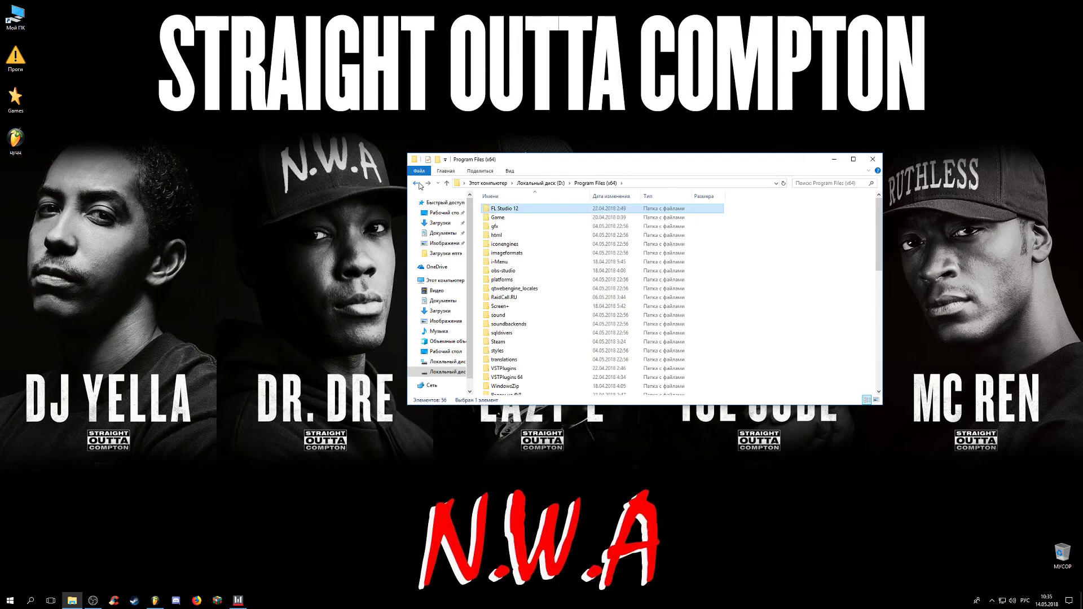
{"action": "double_click", "coordinate": [501, 210]}
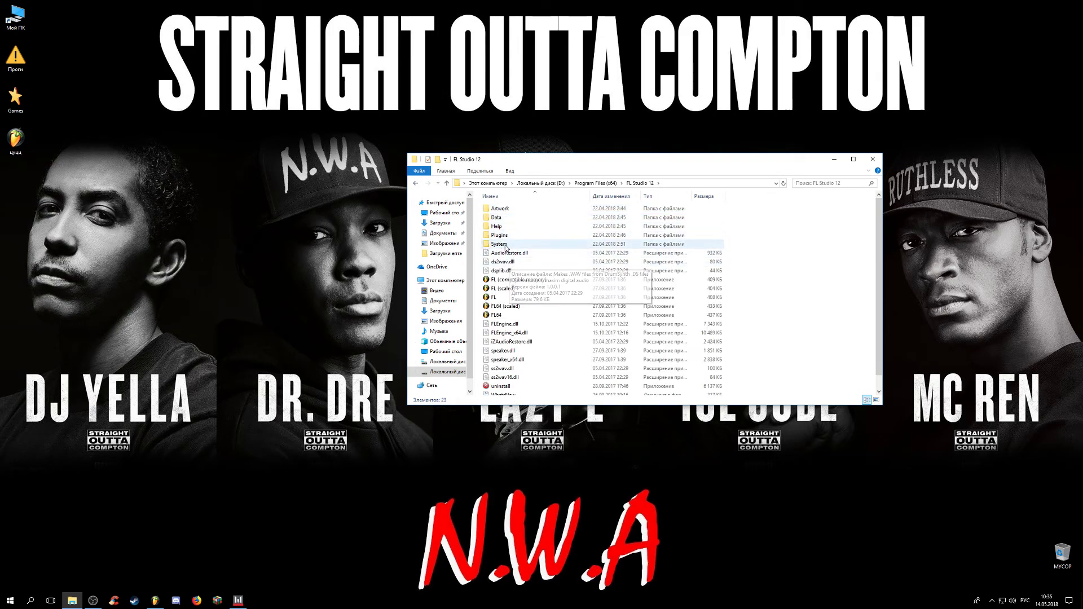
{"action": "double_click", "coordinate": [507, 236]}
{"action": "double_click", "coordinate": [500, 220]}
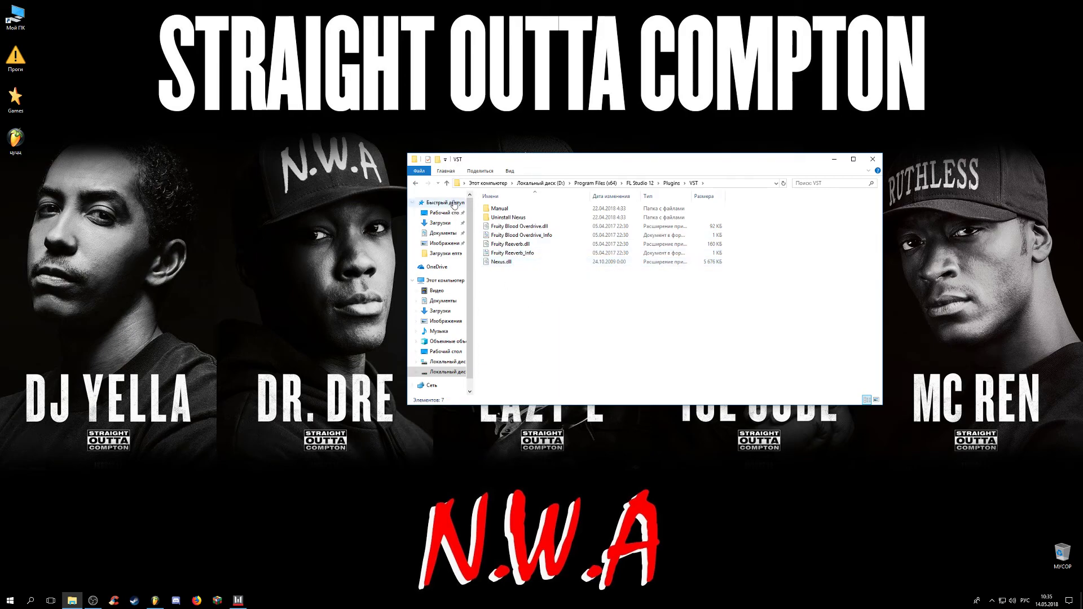
Step: Open a second Explorer window at D:\Загрузки епта\ReFX Nexus, look inside Nexus Content and return to its parent folder
{"action": "double_click", "coordinate": [15, 17]}
{"action": "left_click", "coordinate": [684, 321]}
{"action": "double_click", "coordinate": [685, 322]}
{"action": "double_click", "coordinate": [513, 250]}
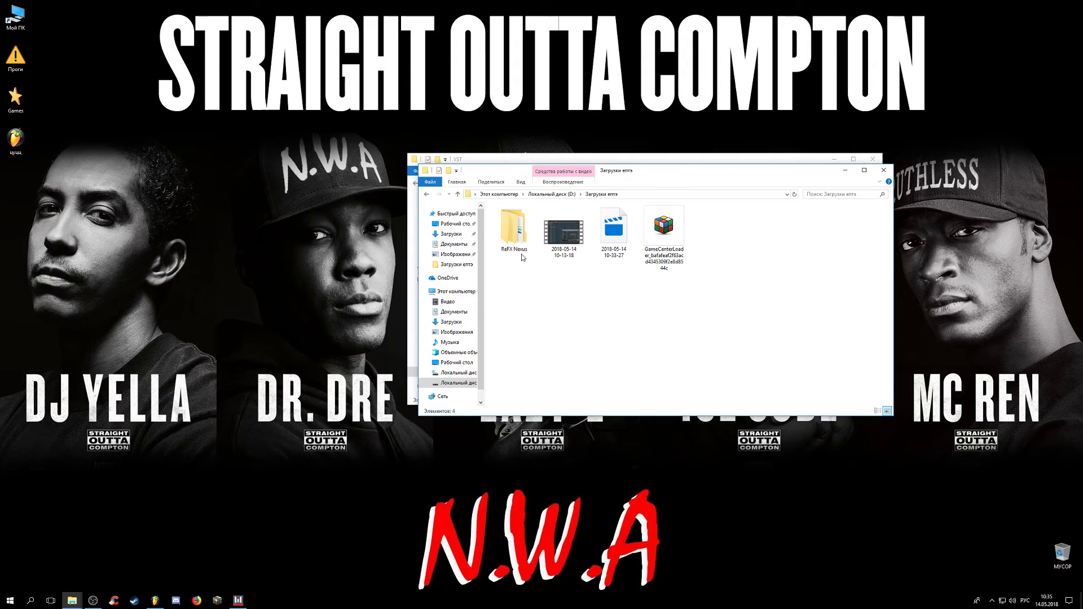
{"action": "double_click", "coordinate": [513, 248]}
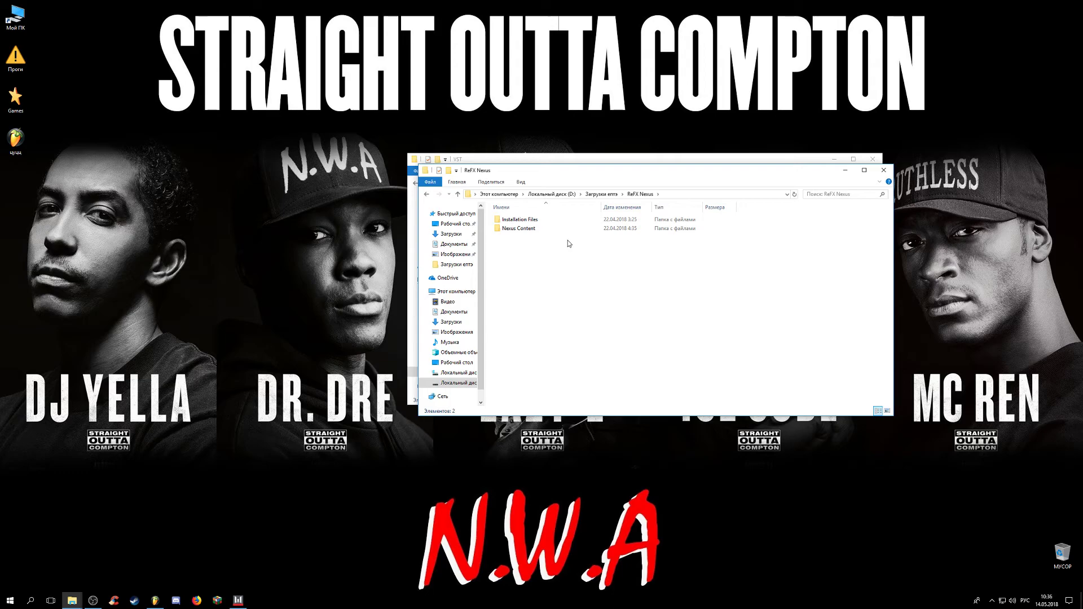
{"action": "double_click", "coordinate": [530, 229]}
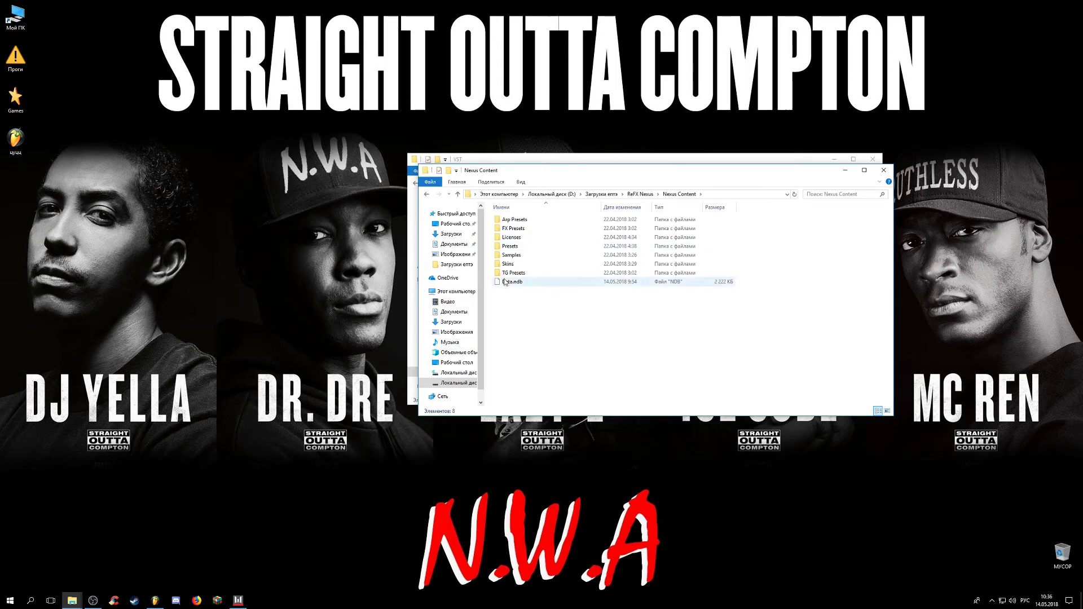
{"action": "left_click", "coordinate": [427, 194]}
Step: Switch to the VST folder window and look inside its Uninstall Nexus and Manual folders
{"action": "left_click", "coordinate": [522, 162]}
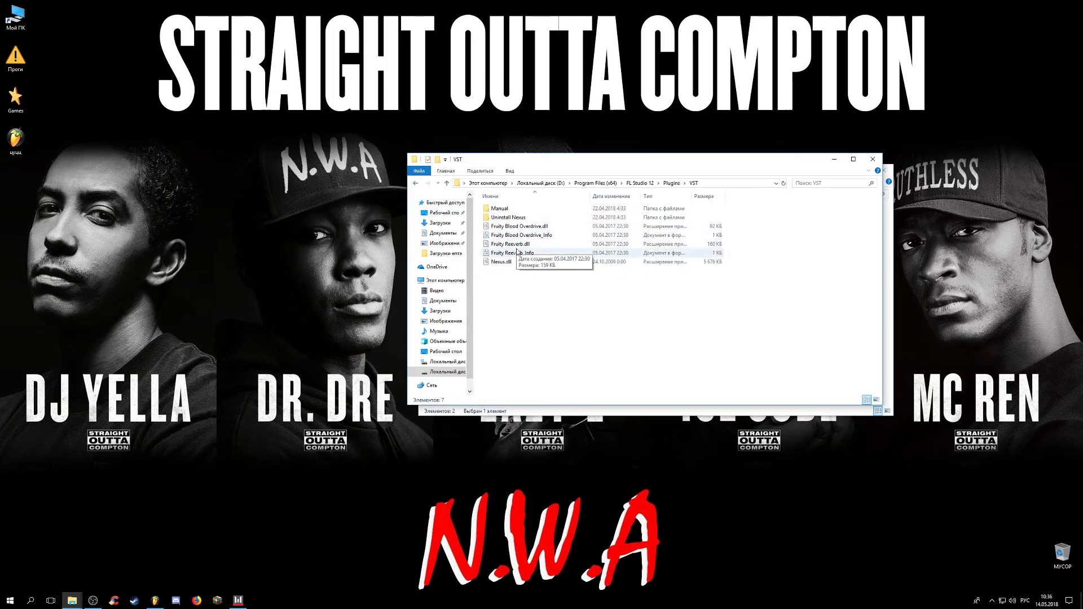
{"action": "double_click", "coordinate": [508, 217]}
{"action": "key", "text": "alt+Left"}
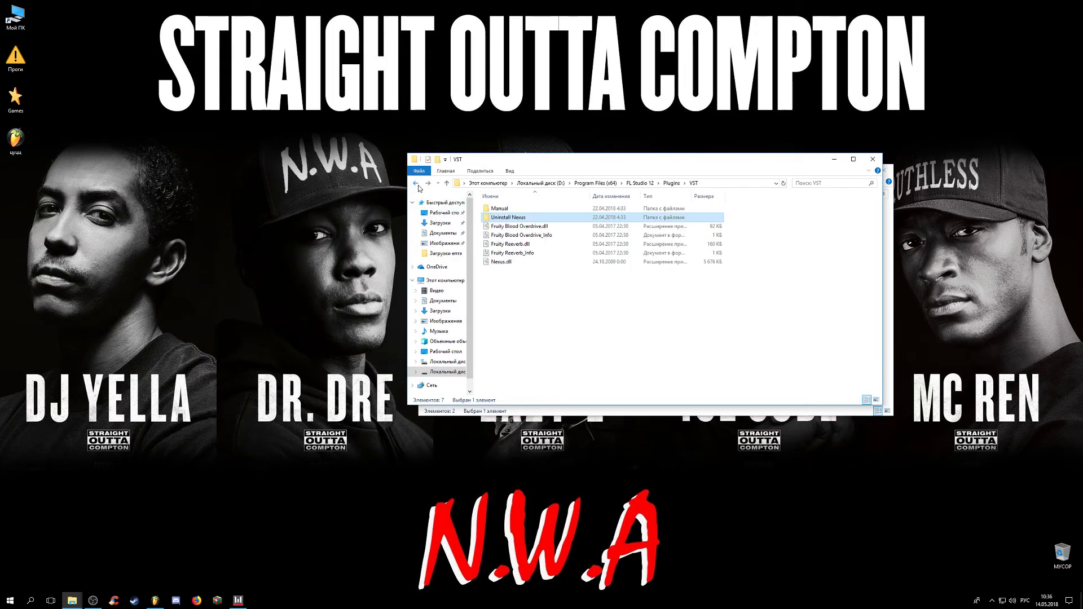
{"action": "double_click", "coordinate": [537, 236]}
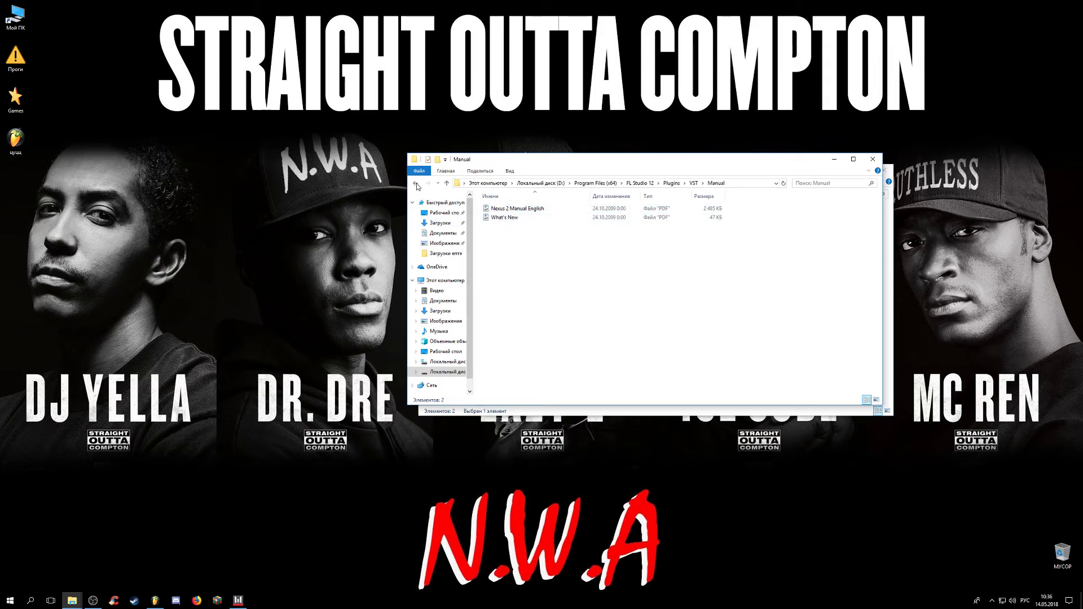
Step: Go back to the VST folder, return the ReFX Nexus window to its parent folder Загрузки епта and close that window
{"action": "key", "text": "alt+Left"}
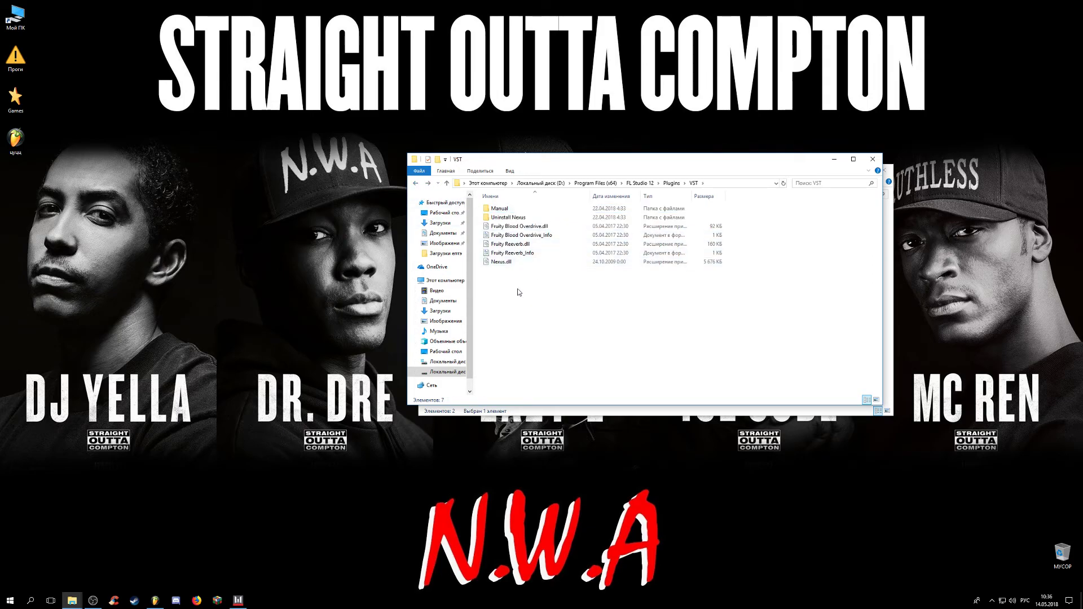
{"action": "left_click_drag", "start_coordinate": [543, 163], "coordinate": [573, 262]}
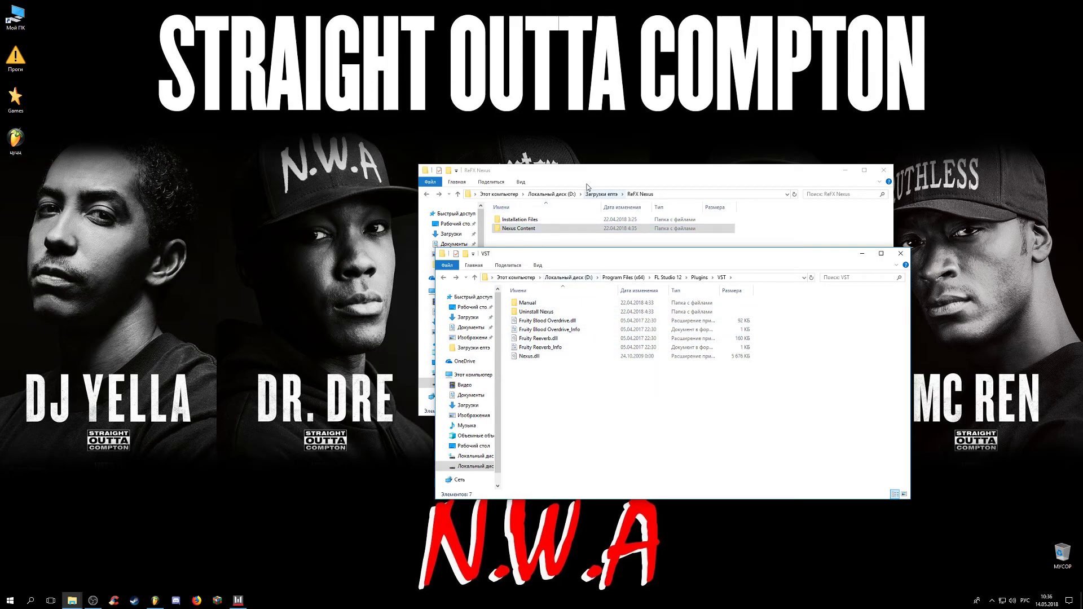
{"action": "left_click", "coordinate": [590, 180]}
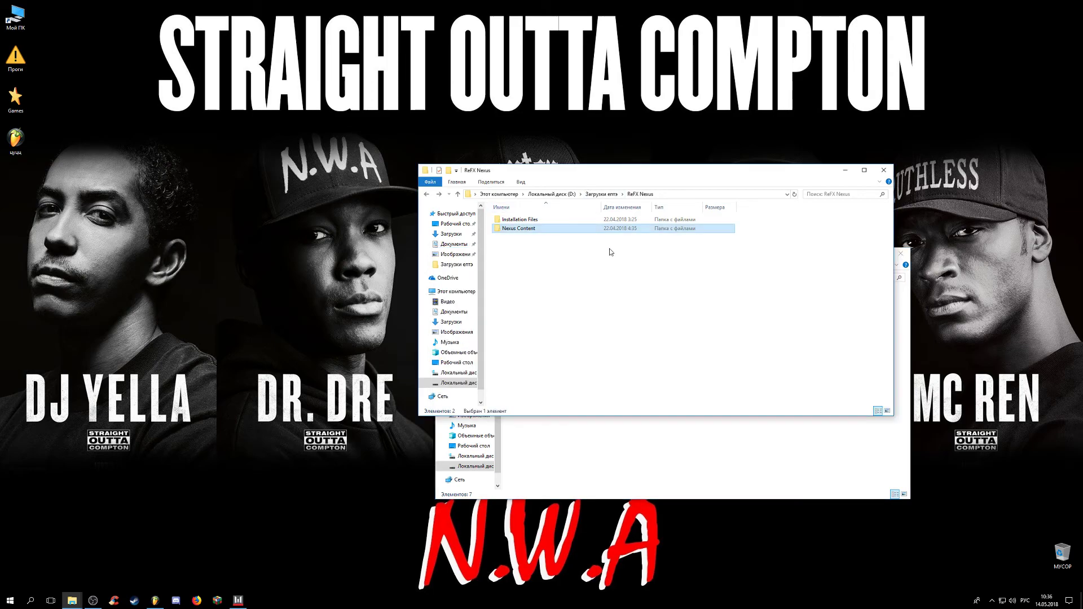
{"action": "left_click", "coordinate": [431, 198]}
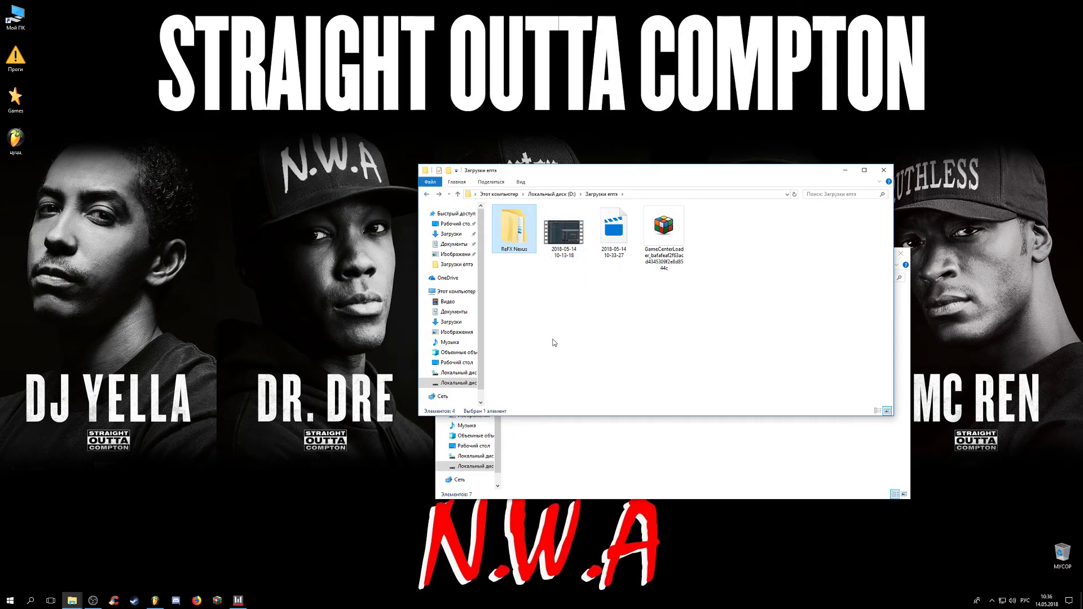
{"action": "left_click", "coordinate": [425, 194]}
{"action": "left_click", "coordinate": [884, 170]}
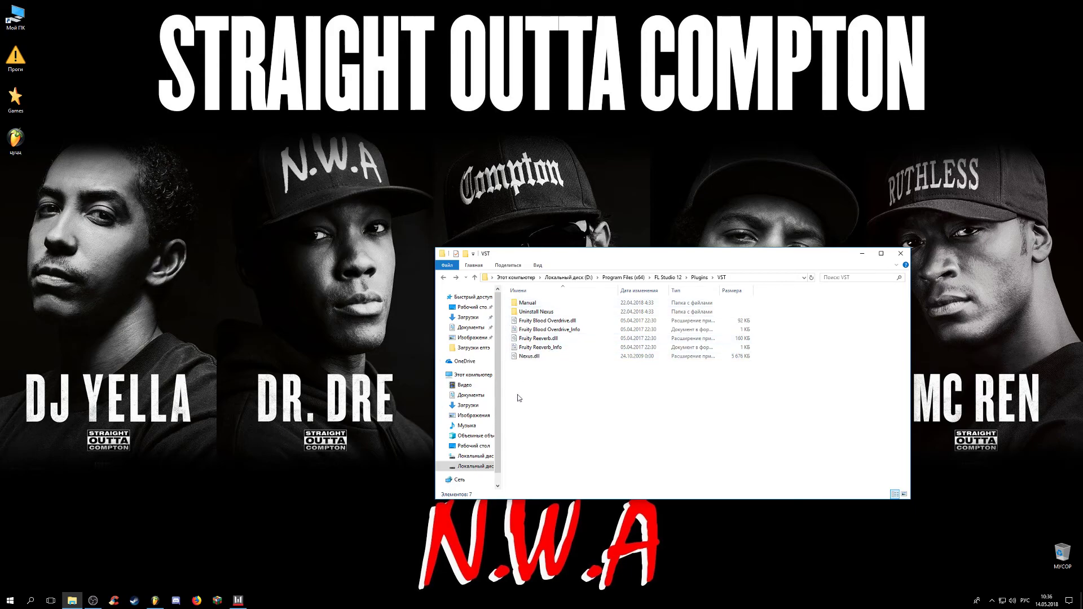
Step: Switch to FL Studio and start a new project without saving the changes to the current one
{"action": "left_click", "coordinate": [162, 601]}
{"action": "left_click", "coordinate": [9, 15]}
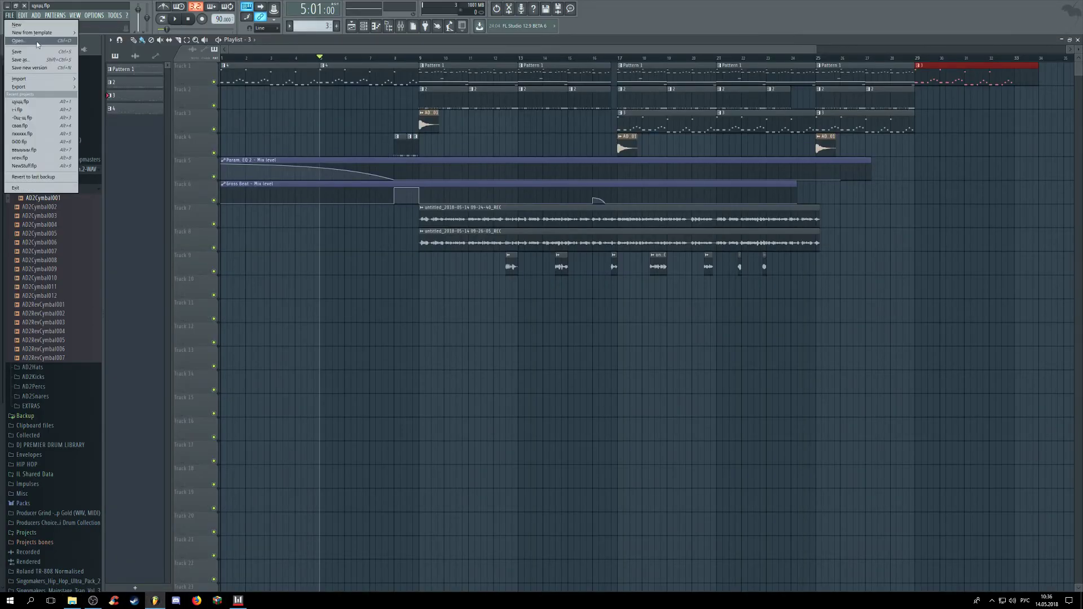
{"action": "left_click", "coordinate": [18, 25]}
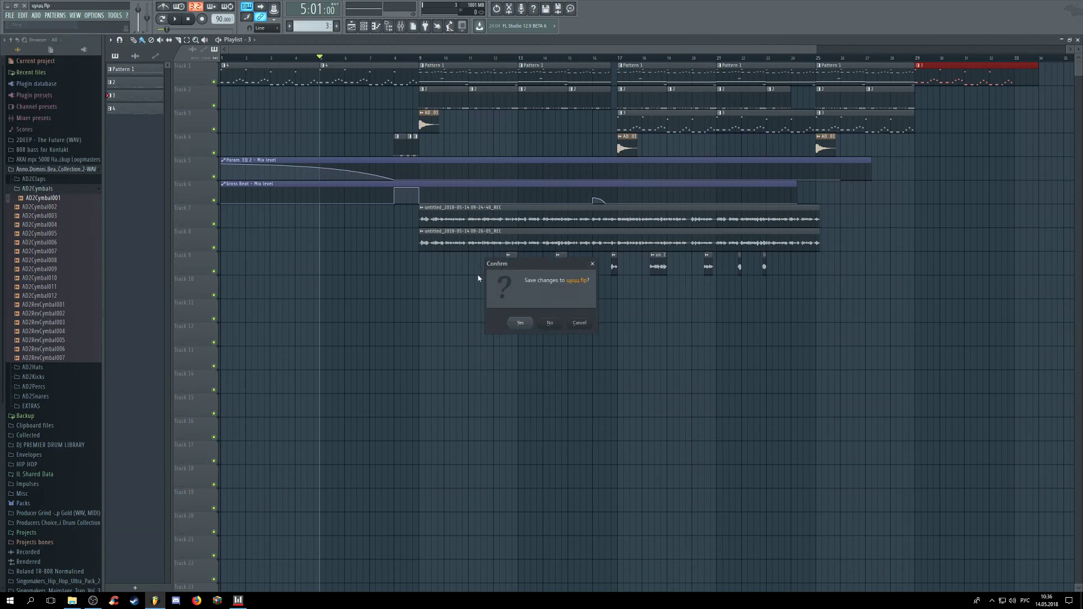
{"action": "left_click", "coordinate": [550, 324]}
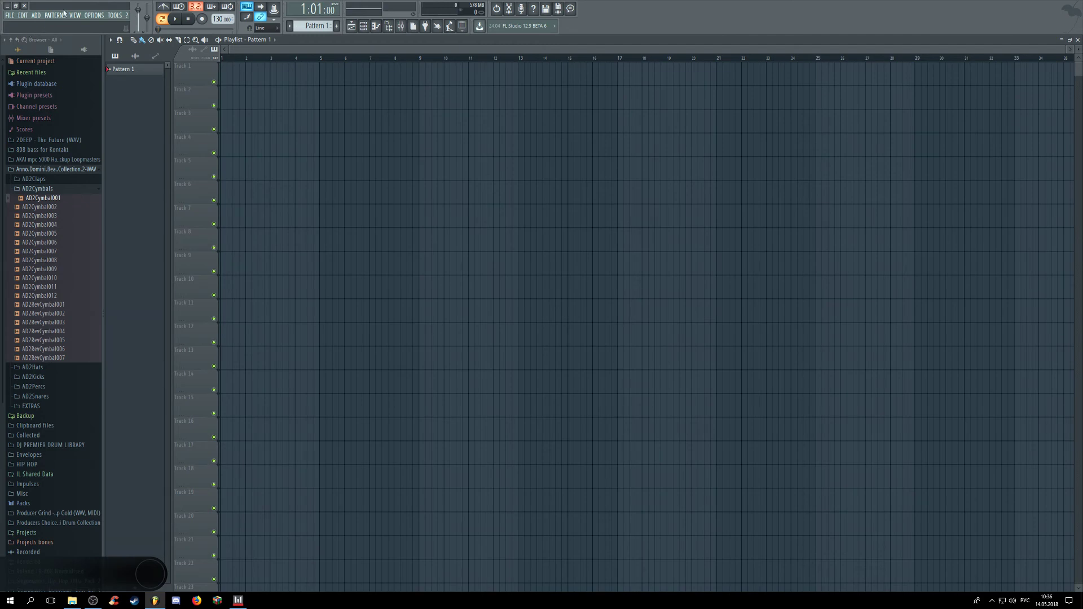
Step: Bring up the full list of generator plugins and open the Plugin Manager from it
{"action": "left_click", "coordinate": [92, 17]}
{"action": "mouse_move", "coordinate": [65, 15]}
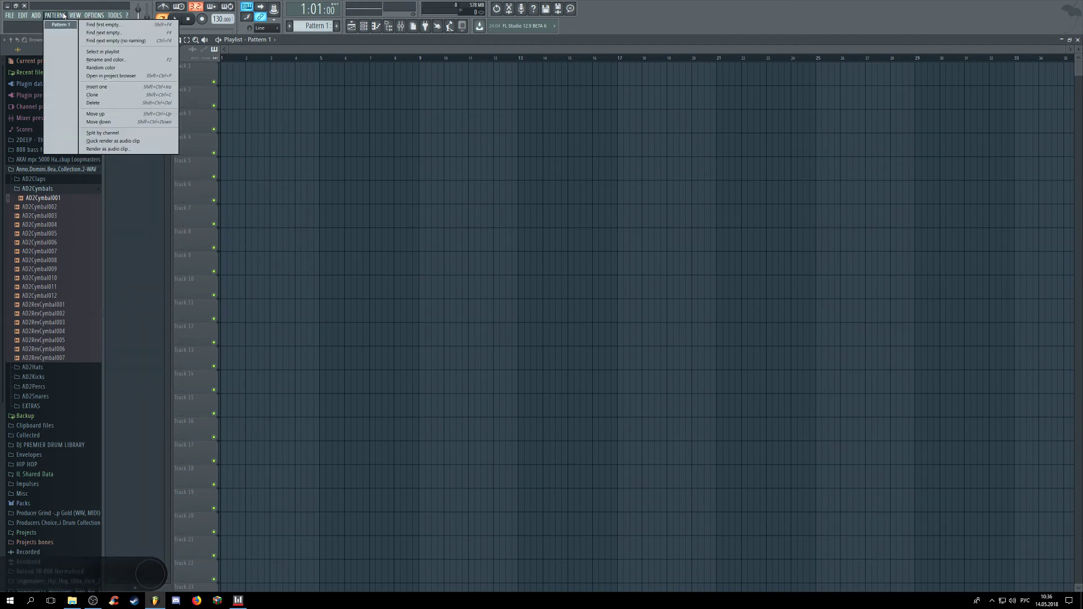
{"action": "mouse_move", "coordinate": [103, 17]}
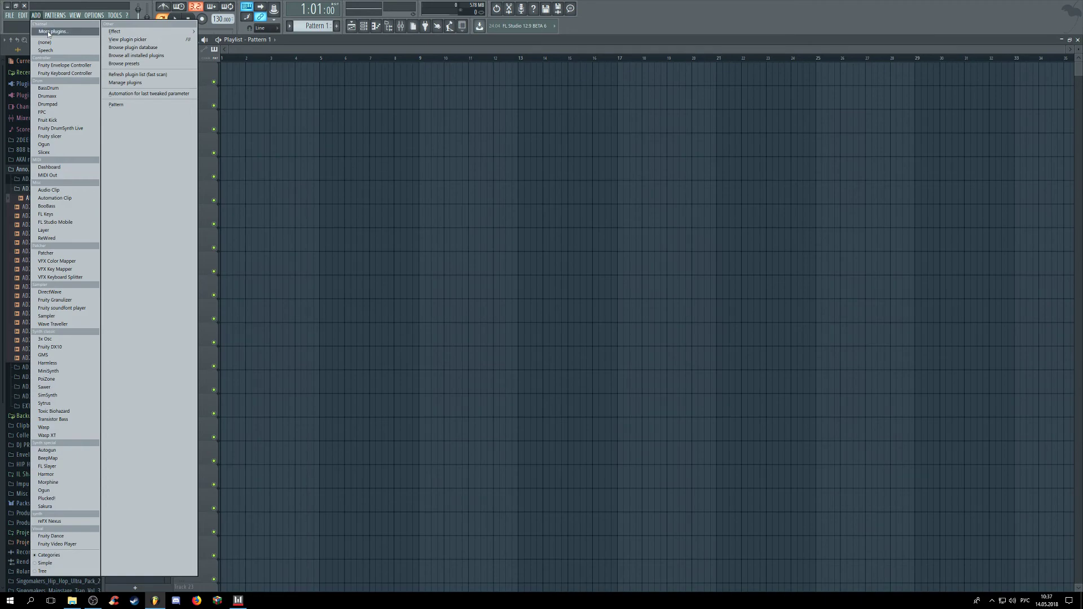
{"action": "left_click", "coordinate": [49, 32]}
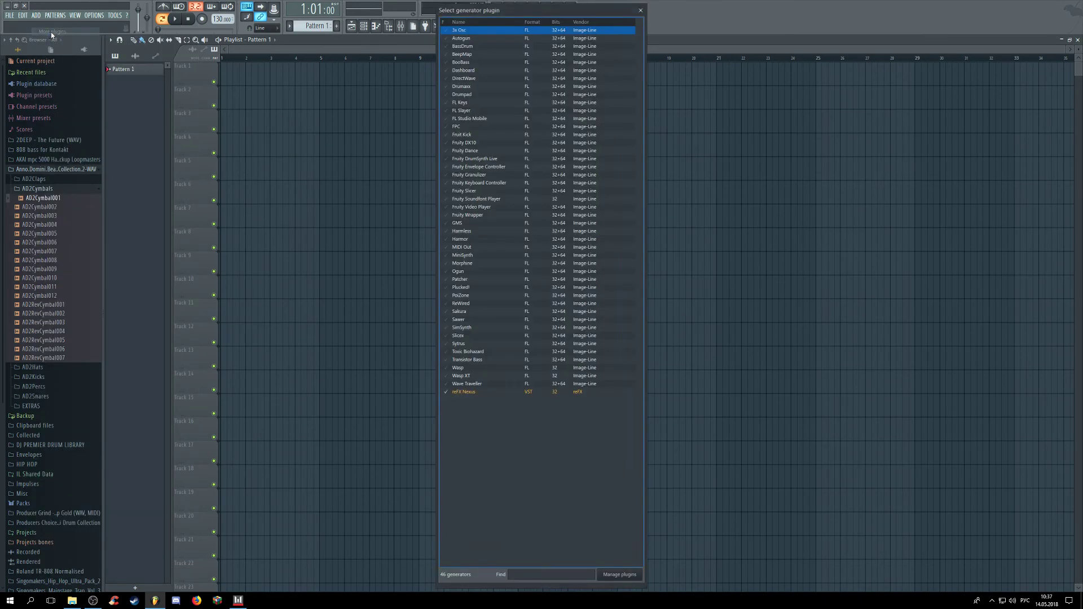
{"action": "left_click", "coordinate": [625, 575]}
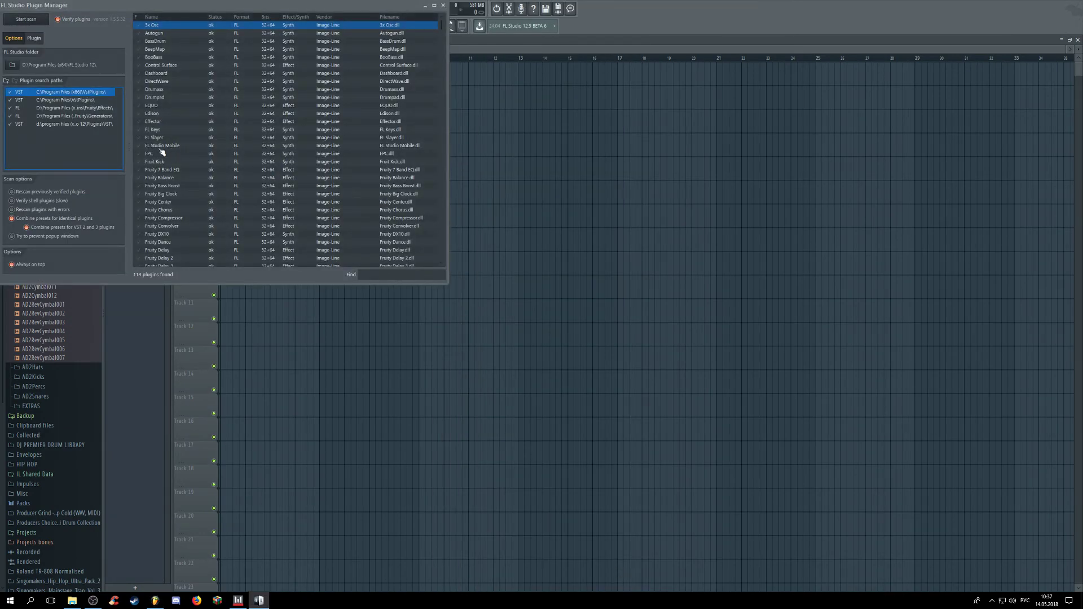
Step: Look through the Plugin Manager's list down to the reFX Nexus entry and close the manager
{"action": "left_click", "coordinate": [35, 38]}
{"action": "left_click", "coordinate": [15, 39]}
{"action": "scroll", "coordinate": [294, 214], "scroll_direction": "down", "scroll_amount": 2}
{"action": "scroll", "coordinate": [295, 214], "scroll_direction": "down", "scroll_amount": 4}
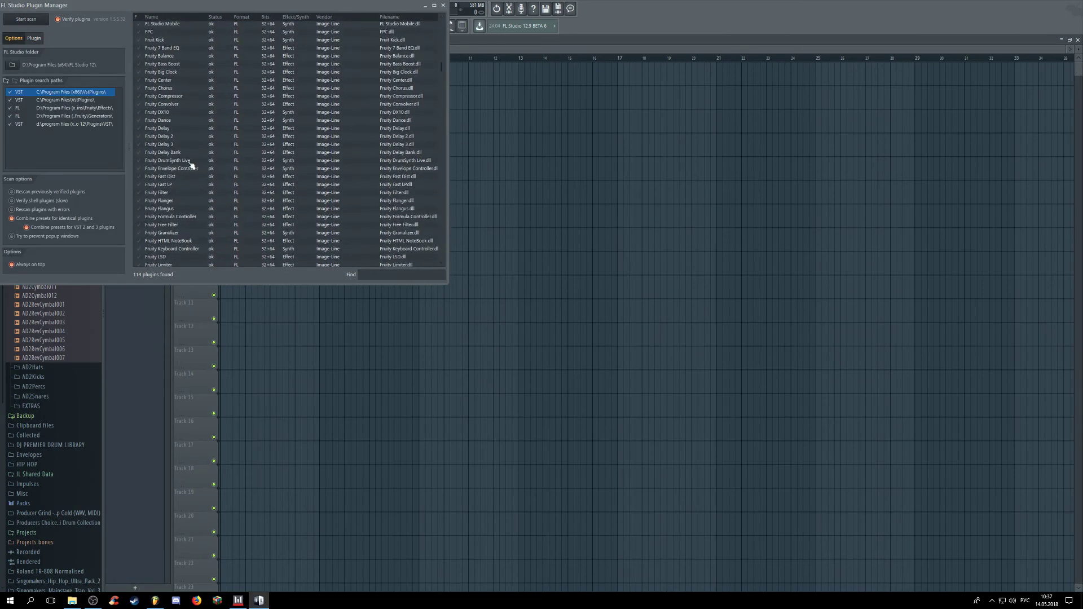
{"action": "left_click", "coordinate": [34, 24]}
{"action": "scroll", "coordinate": [302, 153], "scroll_direction": "down", "scroll_amount": 20}
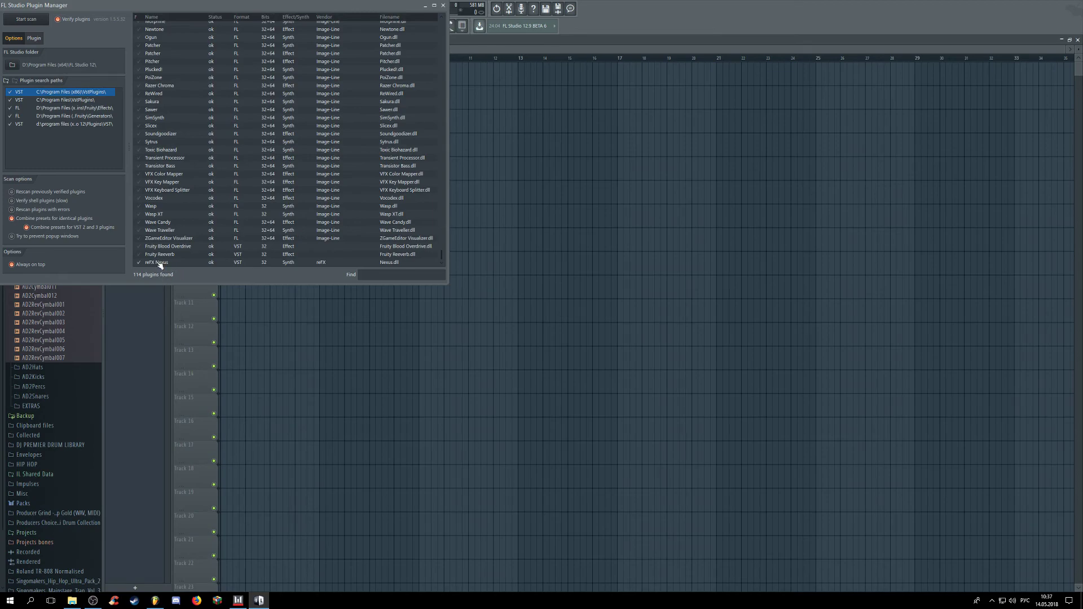
{"action": "left_click", "coordinate": [443, 5]}
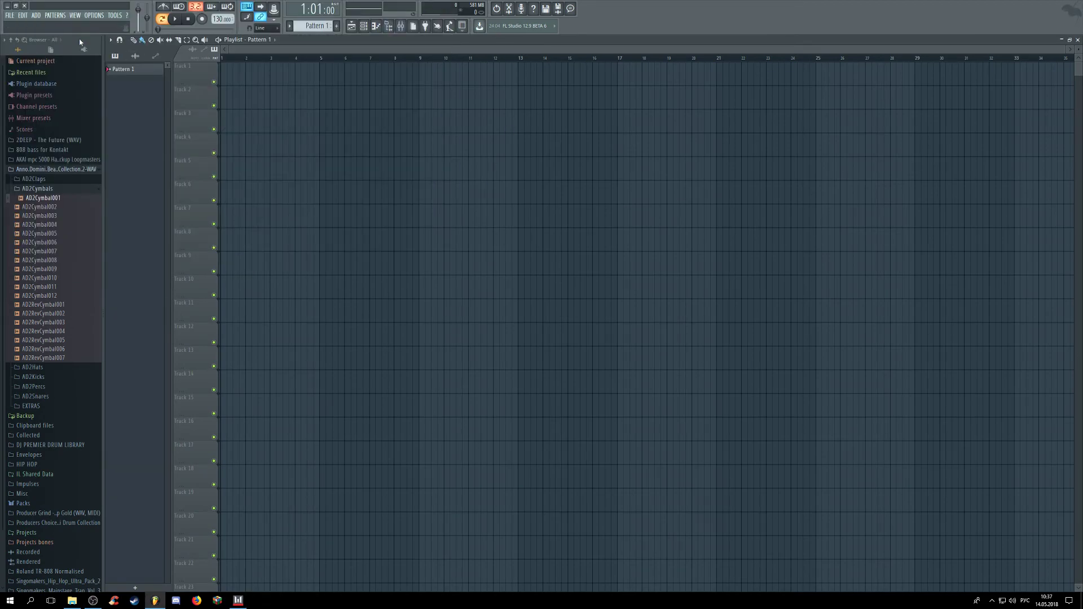
Step: Show the channel rack and insert a reFX Nexus channel between Kick and Clap
{"action": "left_click", "coordinate": [364, 25]}
{"action": "left_click_drag", "start_coordinate": [620, 116], "coordinate": [550, 149]}
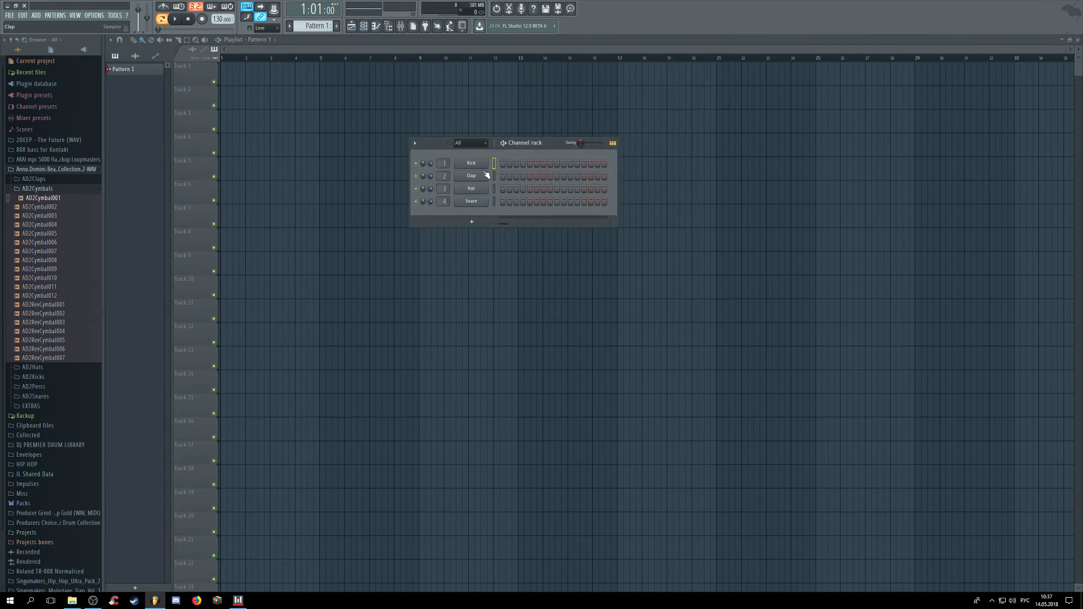
{"action": "right_click", "coordinate": [485, 175]}
{"action": "mouse_move", "coordinate": [520, 233]}
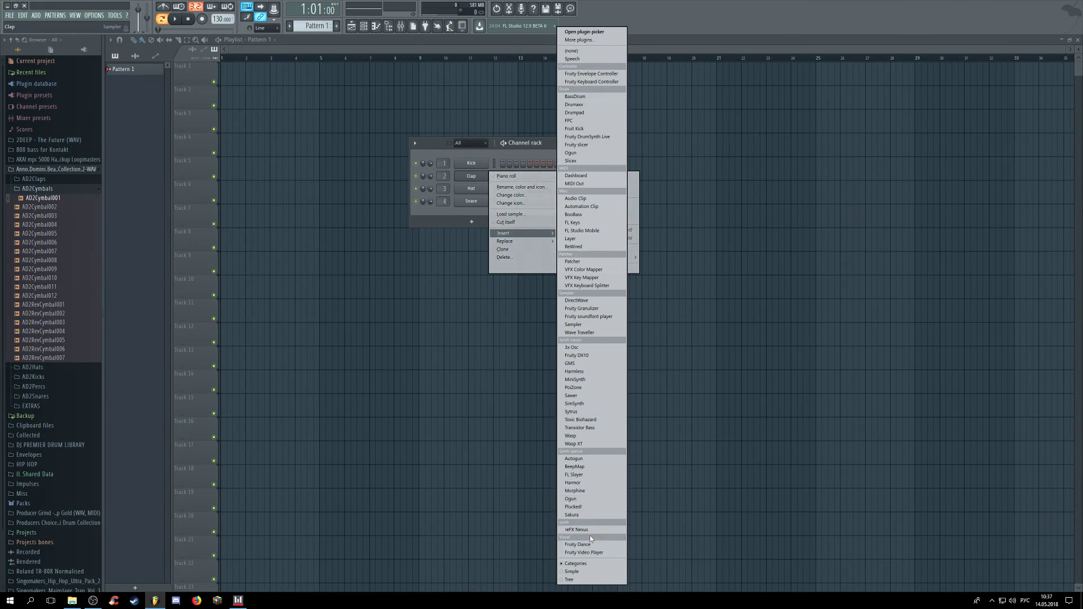
{"action": "left_click", "coordinate": [614, 530]}
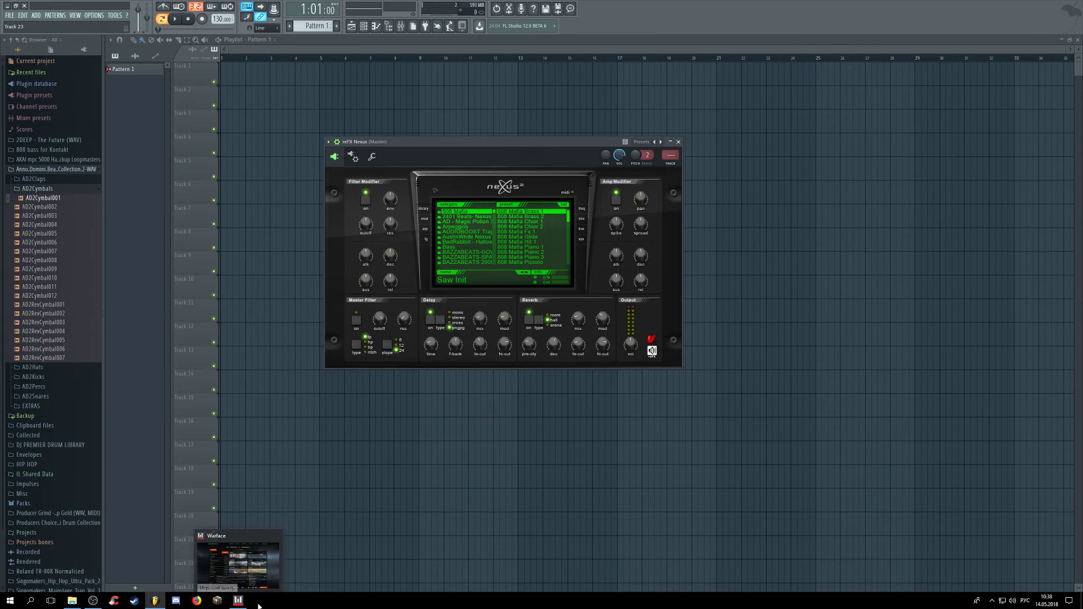
{"action": "left_click", "coordinate": [193, 601]}
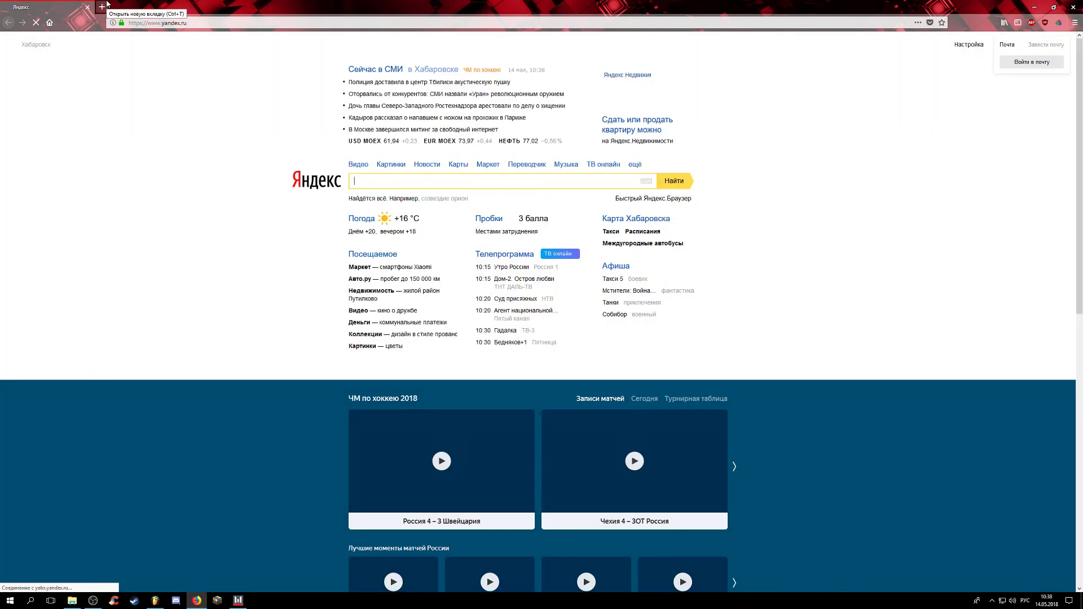
{"action": "left_click", "coordinate": [105, 6]}
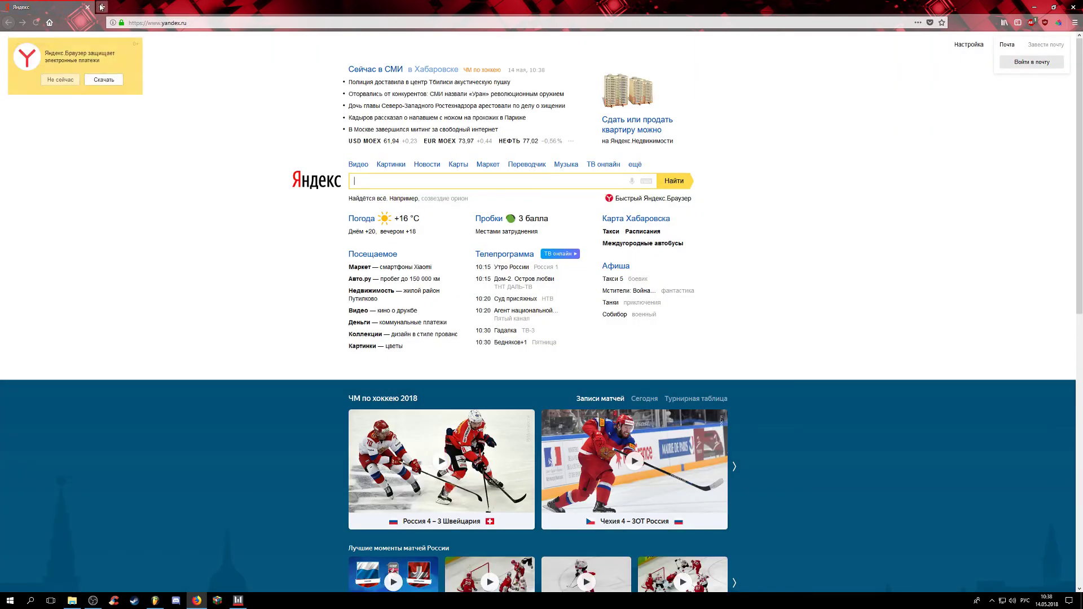
{"action": "key", "text": "ctrl+w"}
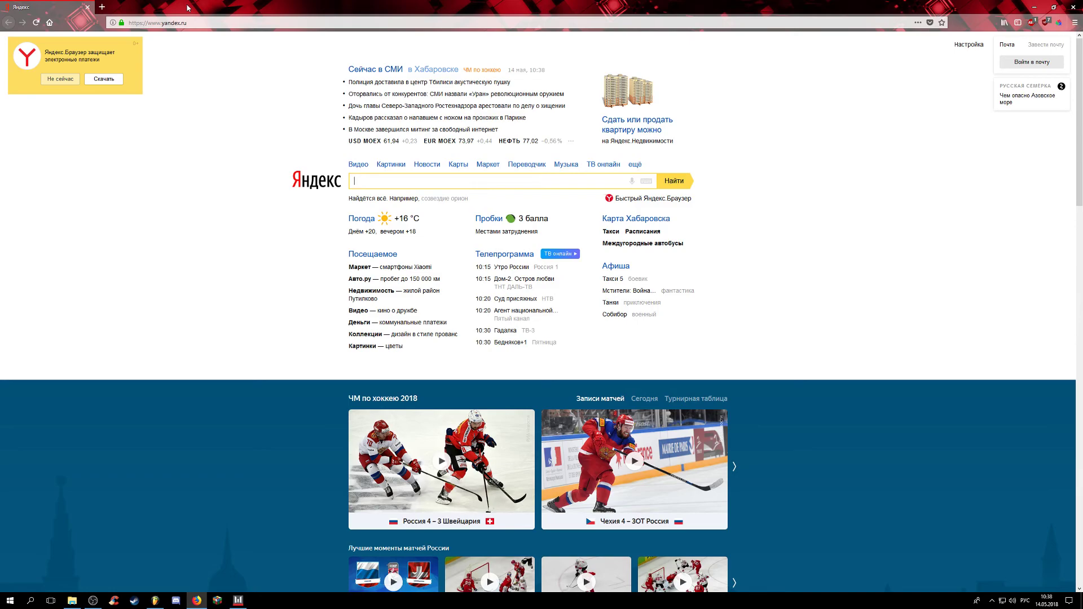
{"action": "left_click", "coordinate": [1075, 7]}
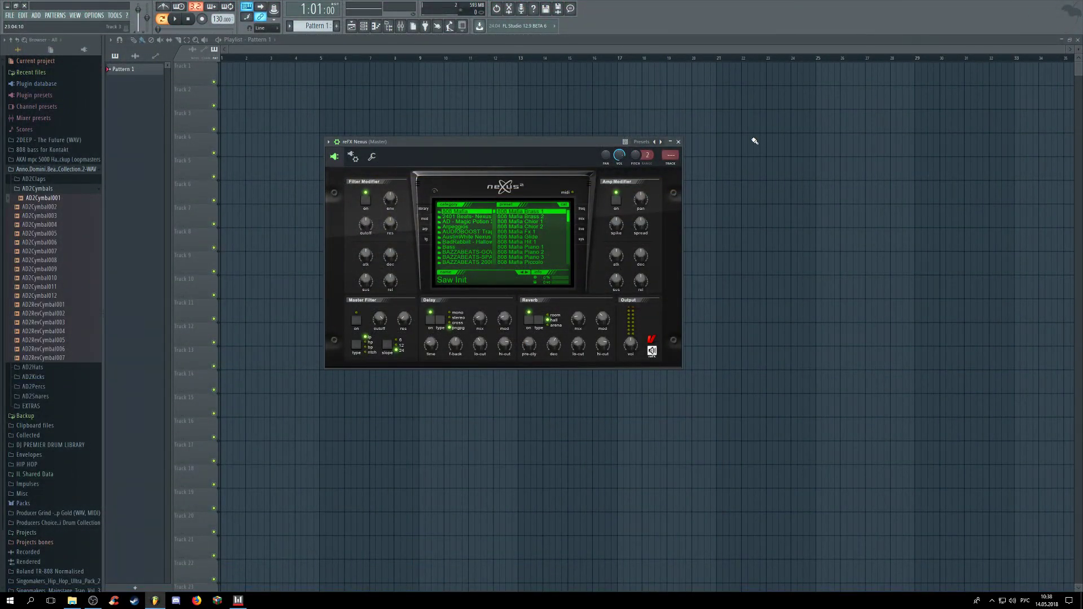
Step: Show the channel rack again and place it over the first playlist tracks near bar 1
{"action": "left_click", "coordinate": [480, 45]}
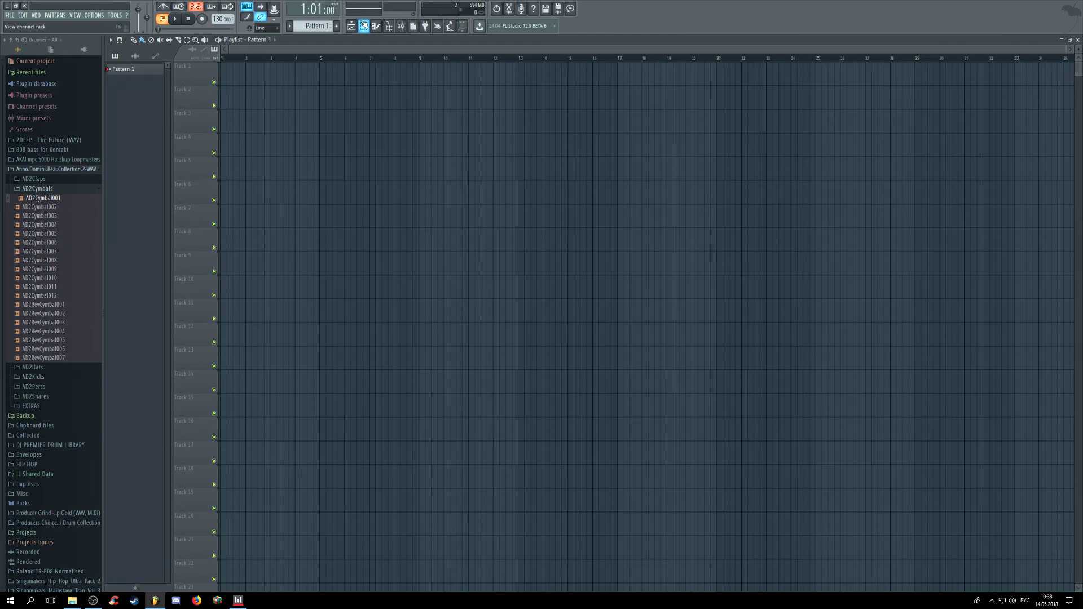
{"action": "left_click", "coordinate": [364, 26]}
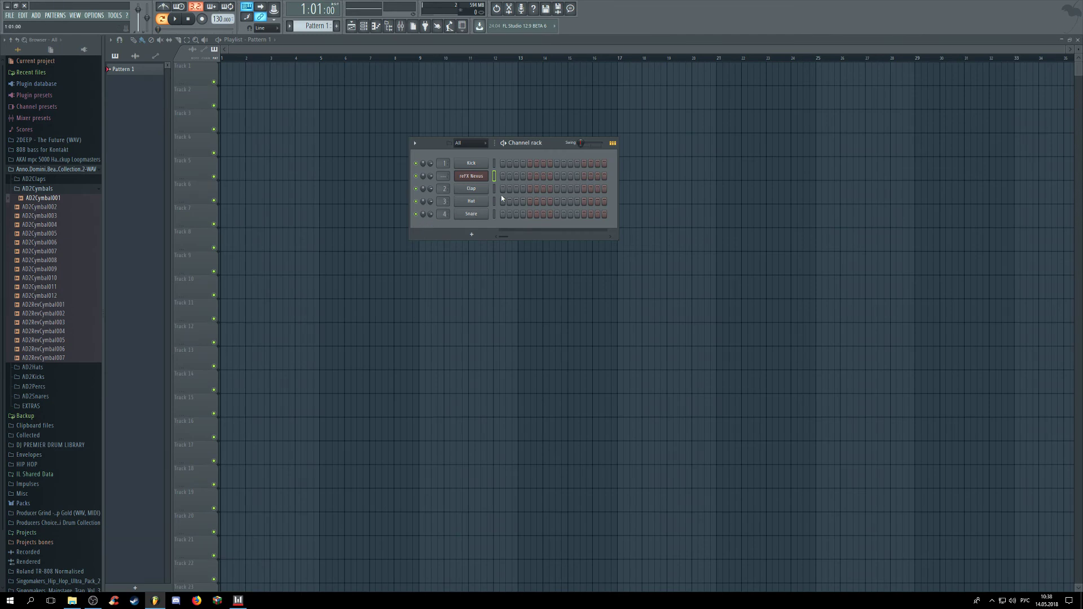
{"action": "left_click_drag", "start_coordinate": [555, 143], "coordinate": [364, 64]}
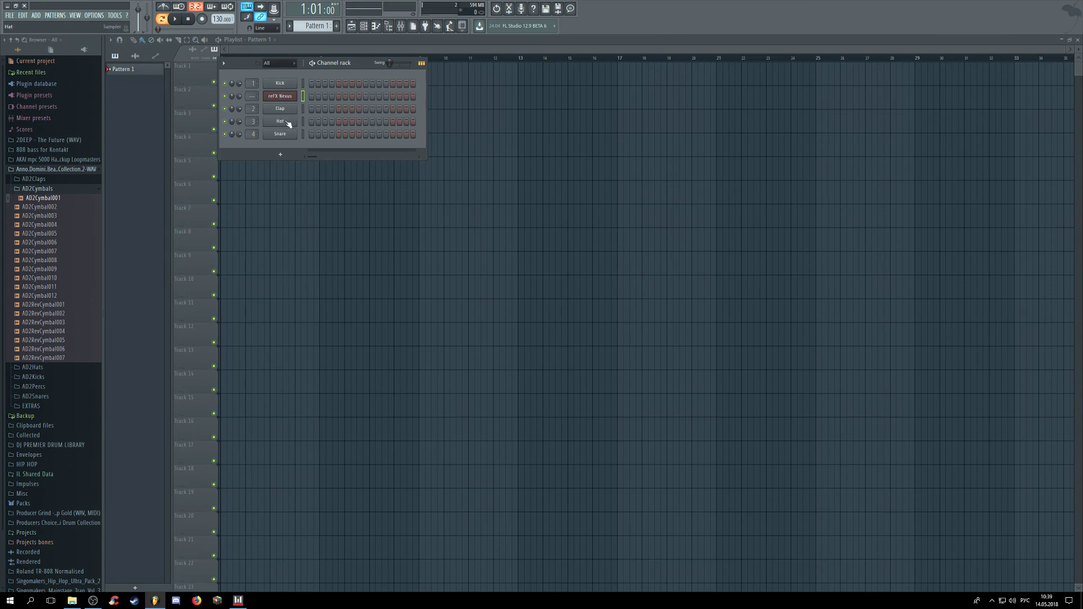
{"action": "right_click", "coordinate": [290, 97]}
{"action": "left_click", "coordinate": [325, 98]}
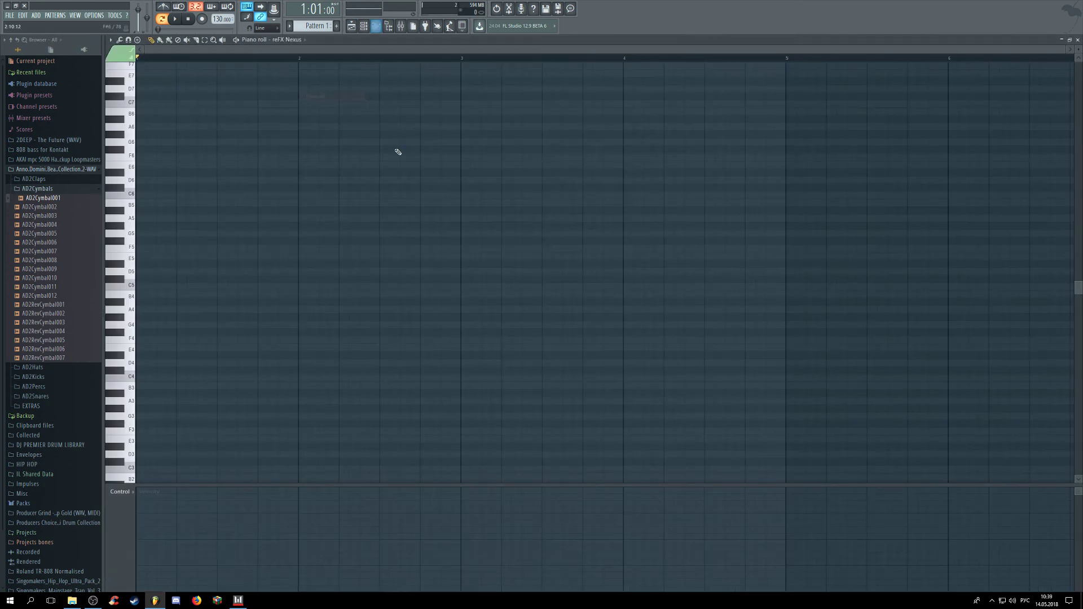
{"action": "left_click", "coordinate": [1077, 40]}
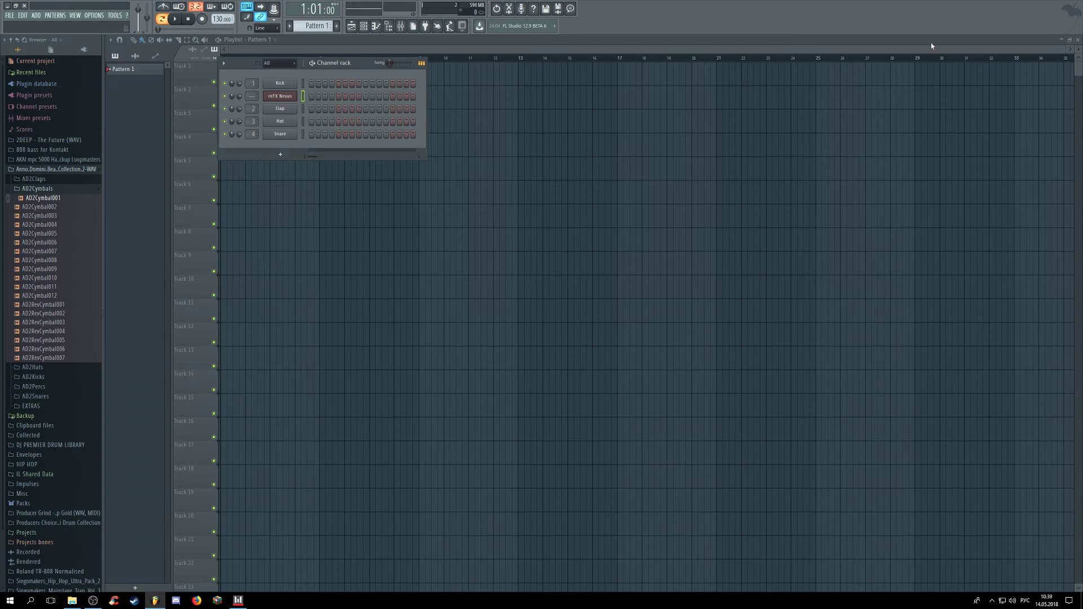
Step: Open the reFX Nexus instrument from the channel rack and look through its installed category list from start to end
{"action": "left_click", "coordinate": [280, 97]}
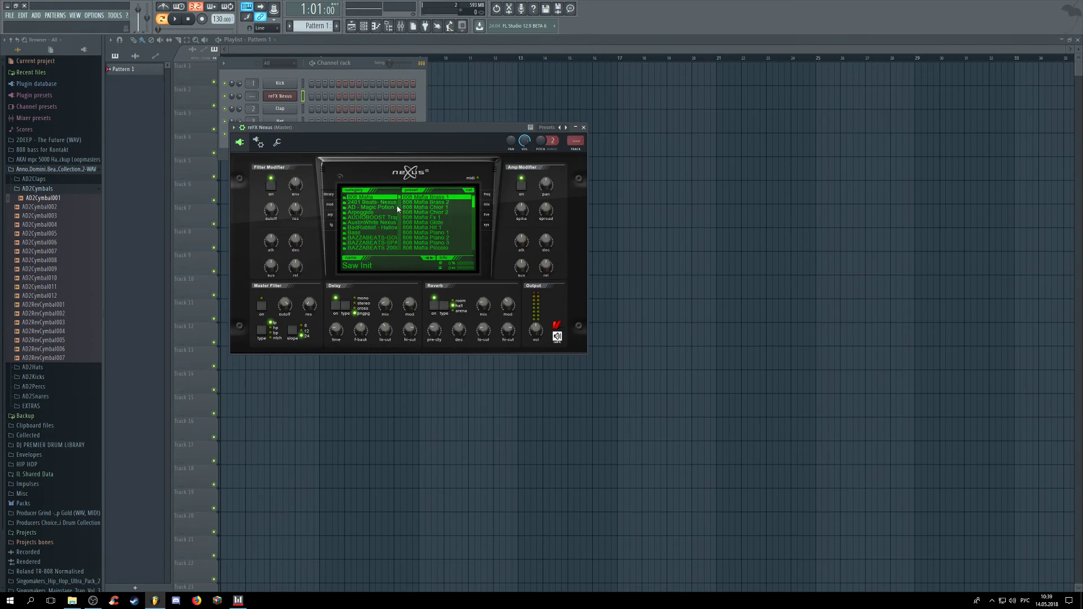
{"action": "scroll", "coordinate": [402, 205], "scroll_direction": "down", "scroll_amount": 15}
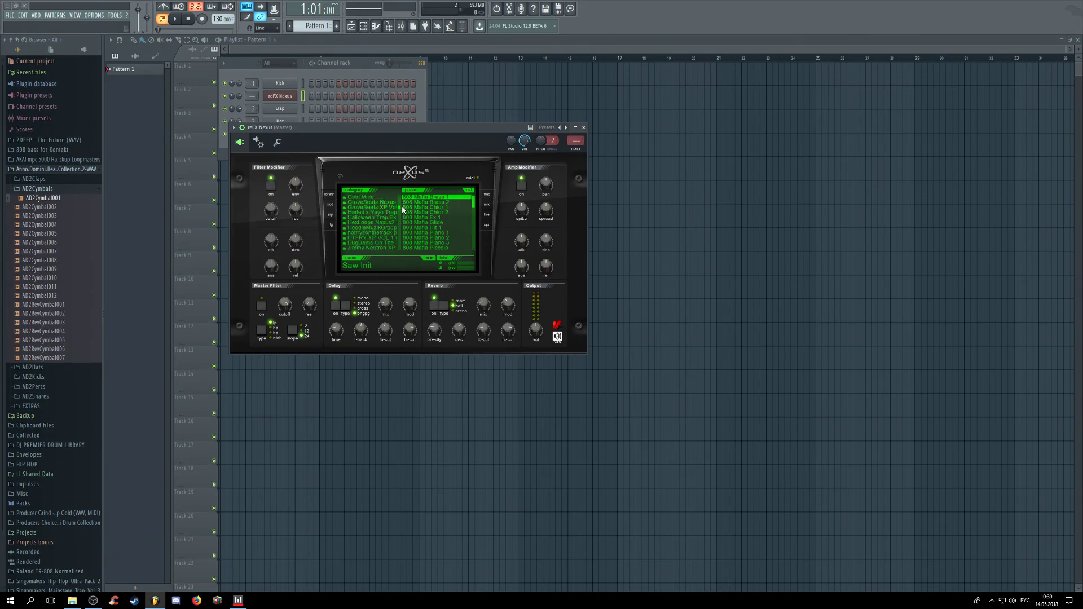
{"action": "scroll", "coordinate": [411, 241], "scroll_direction": "down", "scroll_amount": 10}
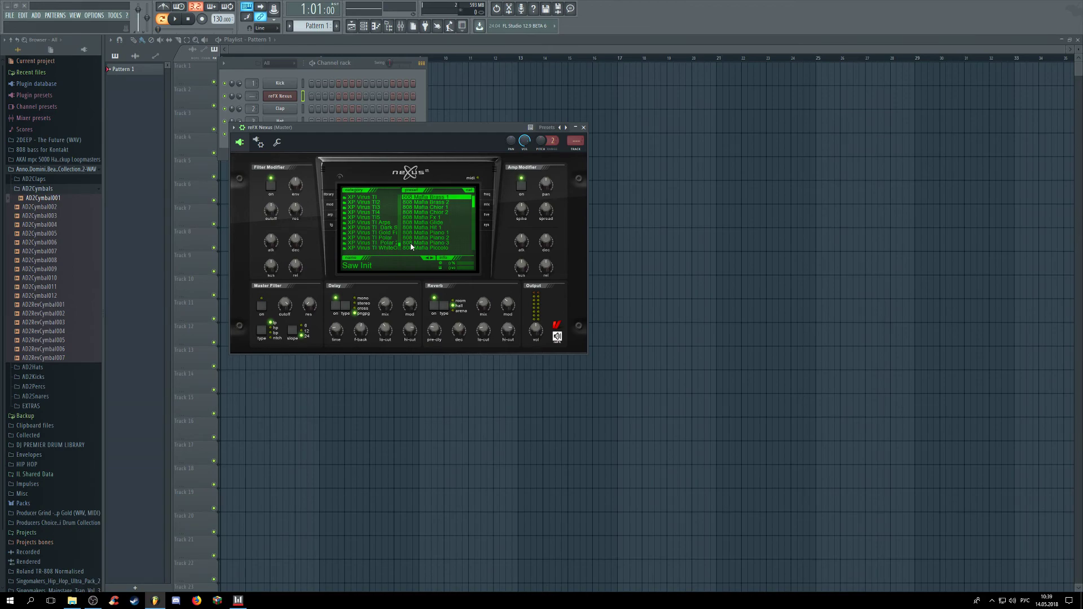
{"action": "scroll", "coordinate": [411, 249], "scroll_direction": "down", "scroll_amount": 10}
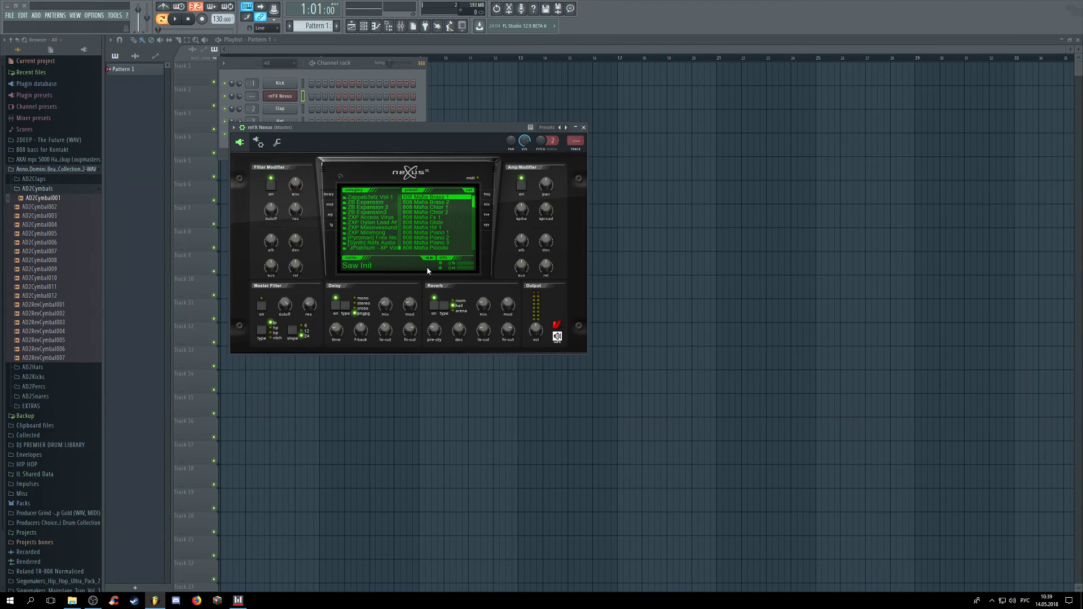
{"action": "scroll", "coordinate": [412, 226], "scroll_direction": "up", "scroll_amount": 15}
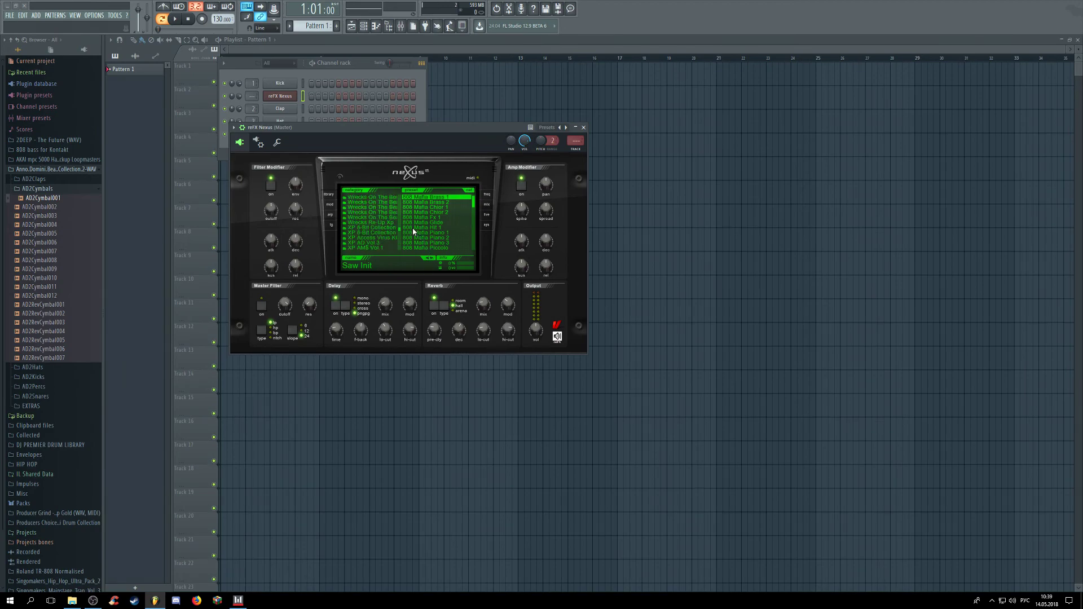
{"action": "scroll", "coordinate": [406, 210], "scroll_direction": "up", "scroll_amount": 8}
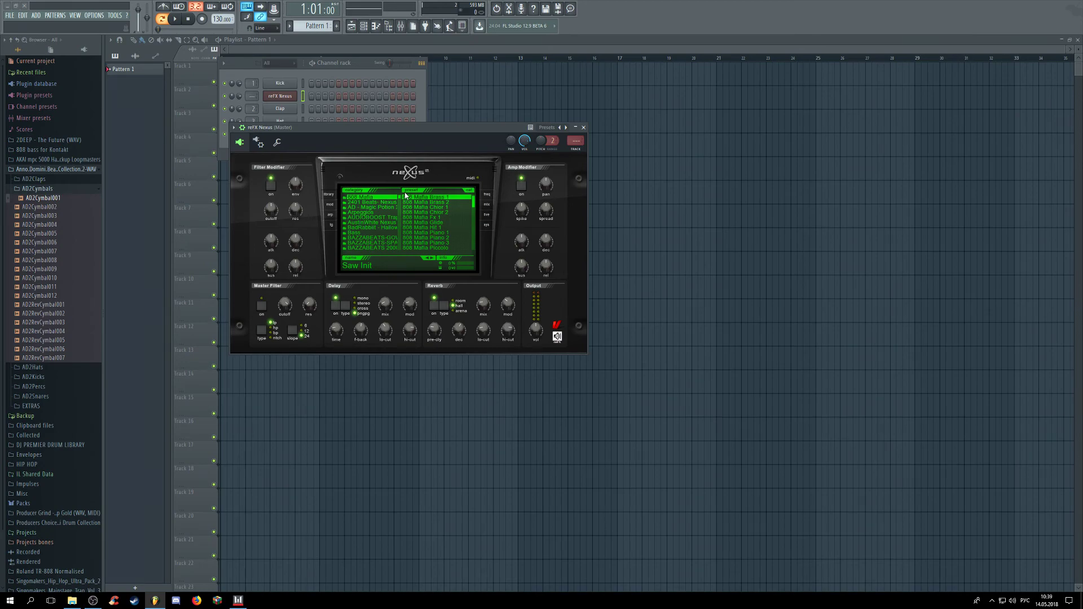
Step: Set the project tempo to 85 BPM and select the Melo Xp 2 category in Nexus
{"action": "scroll", "coordinate": [401, 210], "scroll_direction": "down", "scroll_amount": 10}
{"action": "scroll", "coordinate": [400, 208], "scroll_direction": "down", "scroll_amount": 10}
{"action": "left_click", "coordinate": [389, 207]}
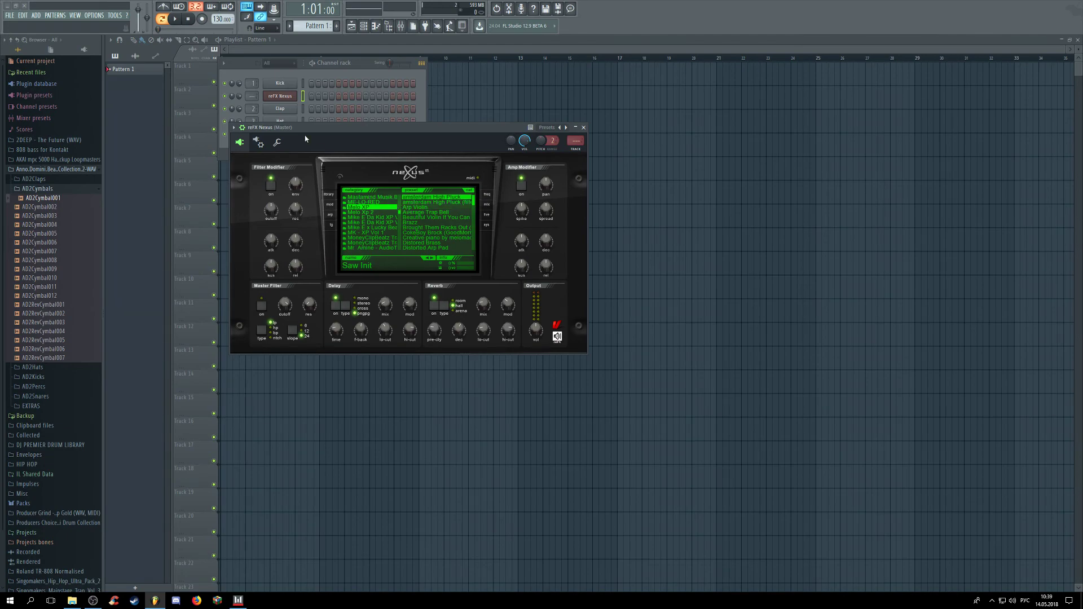
{"action": "left_click_drag", "start_coordinate": [222, 18], "coordinate": [222, 25]}
{"action": "left_click", "coordinate": [363, 212]}
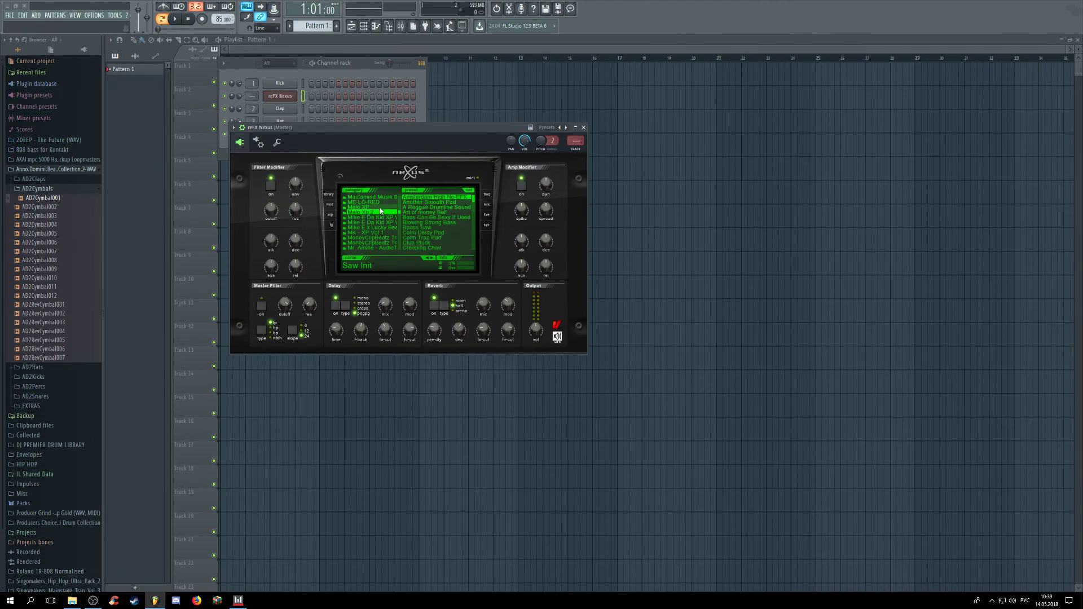
Step: Return to the start of the Nexus category list and select the AUDIOBOOST Trap category
{"action": "scroll", "coordinate": [400, 212], "scroll_direction": "up", "scroll_amount": 10}
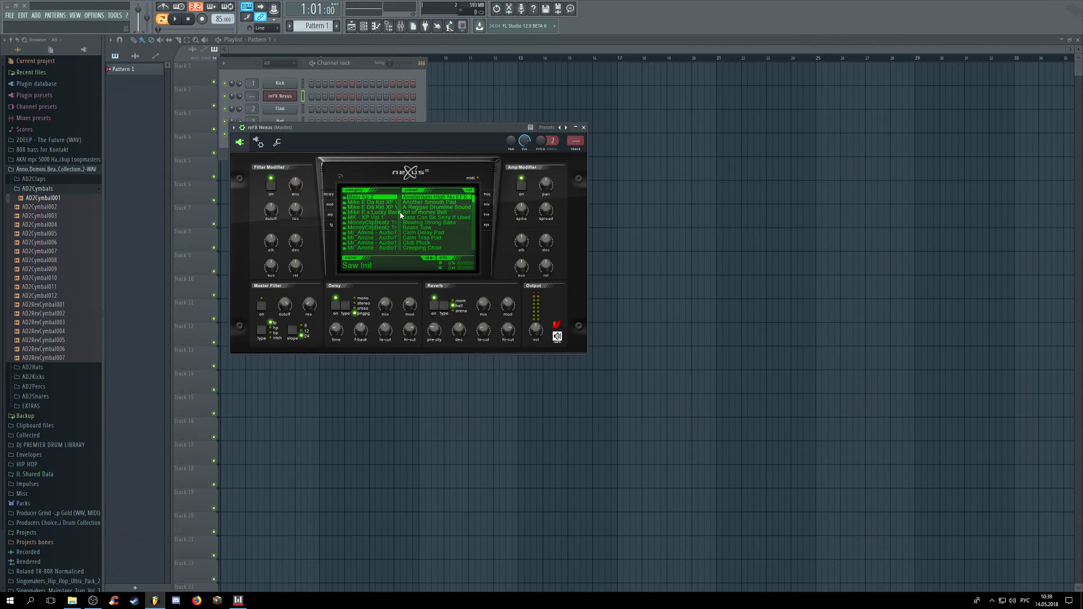
{"action": "scroll", "coordinate": [404, 204], "scroll_direction": "up", "scroll_amount": 5}
{"action": "left_click", "coordinate": [365, 239]}
{"action": "left_click", "coordinate": [368, 218]}
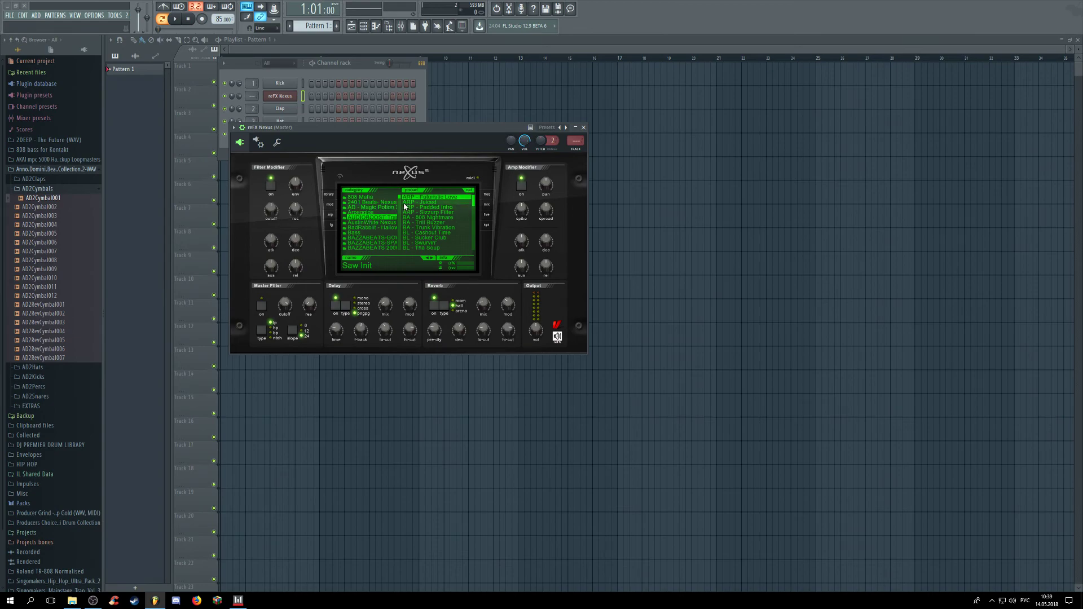
Step: Look through the Nexus category list as far as the XP expansions and back up to the Gold Mine category
{"action": "scroll", "coordinate": [400, 205], "scroll_direction": "down", "scroll_amount": 10}
{"action": "scroll", "coordinate": [397, 213], "scroll_direction": "down", "scroll_amount": 12}
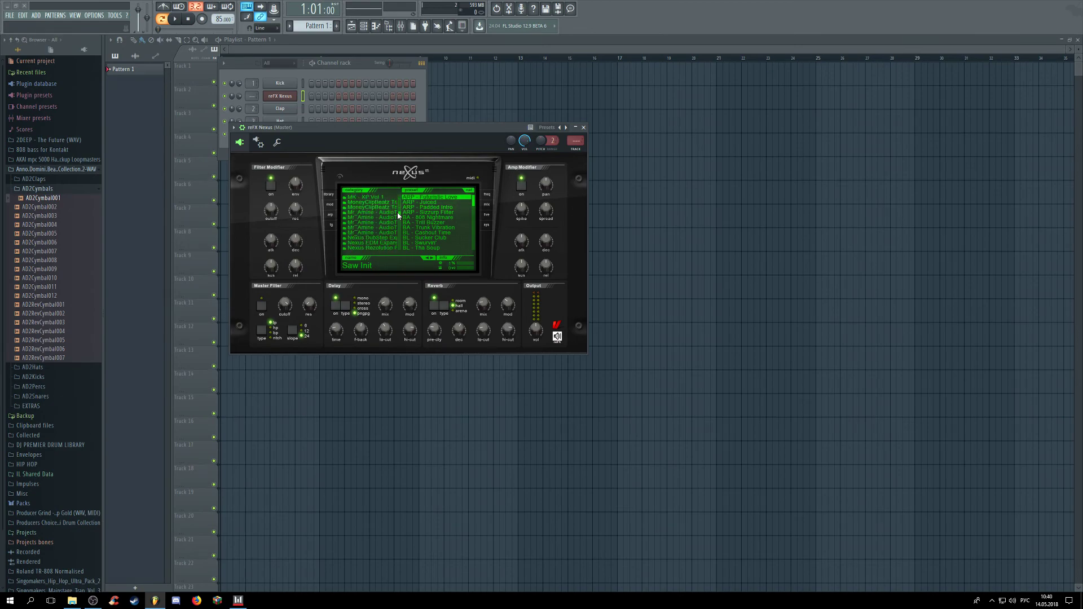
{"action": "scroll", "coordinate": [395, 221], "scroll_direction": "down", "scroll_amount": 4}
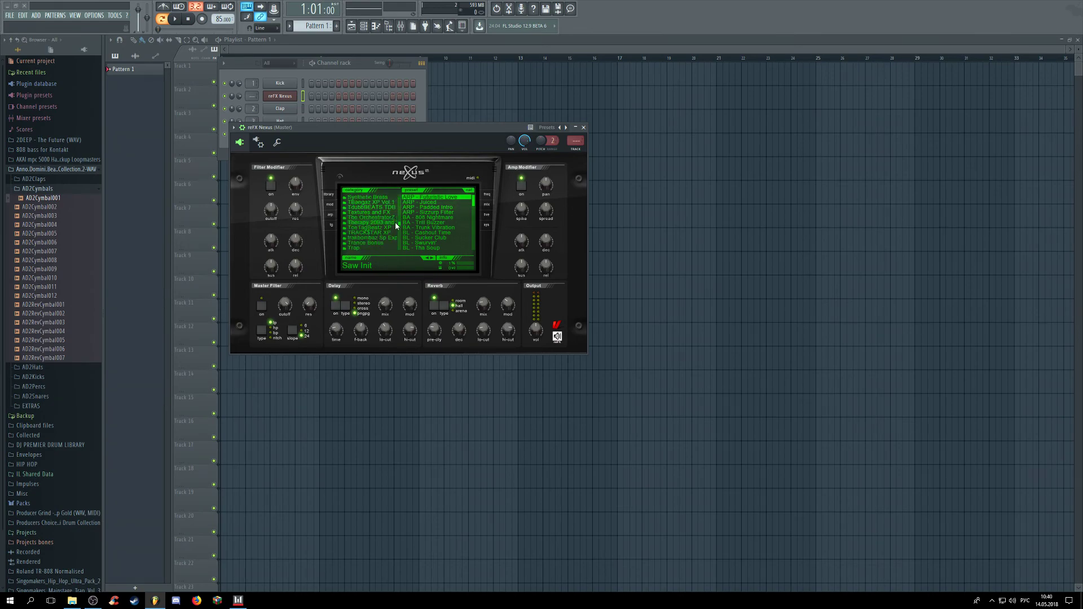
{"action": "scroll", "coordinate": [395, 221], "scroll_direction": "down", "scroll_amount": 10}
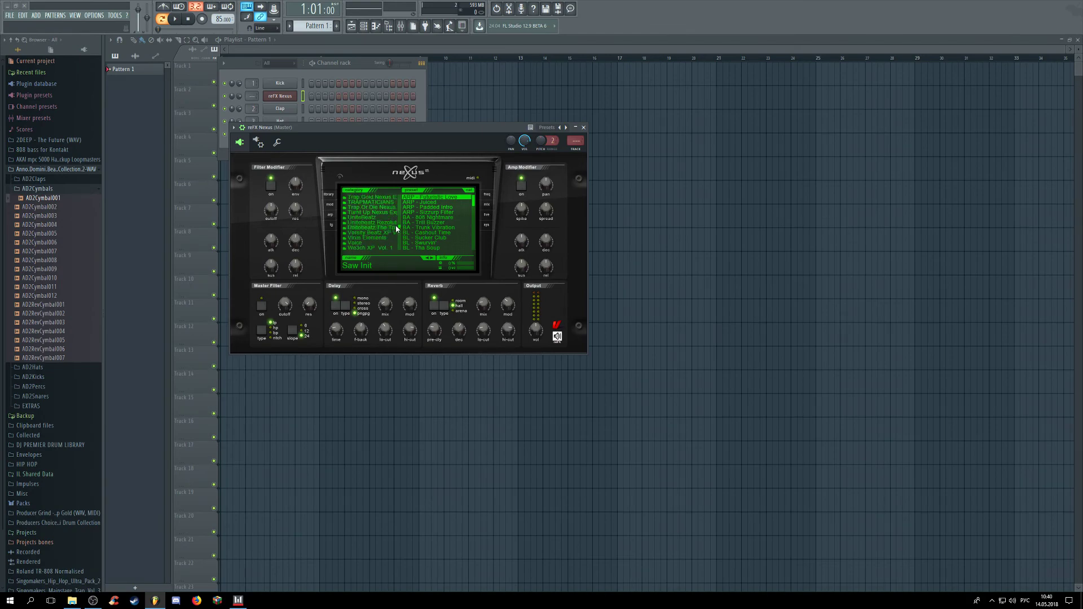
{"action": "scroll", "coordinate": [396, 228], "scroll_direction": "down", "scroll_amount": 10}
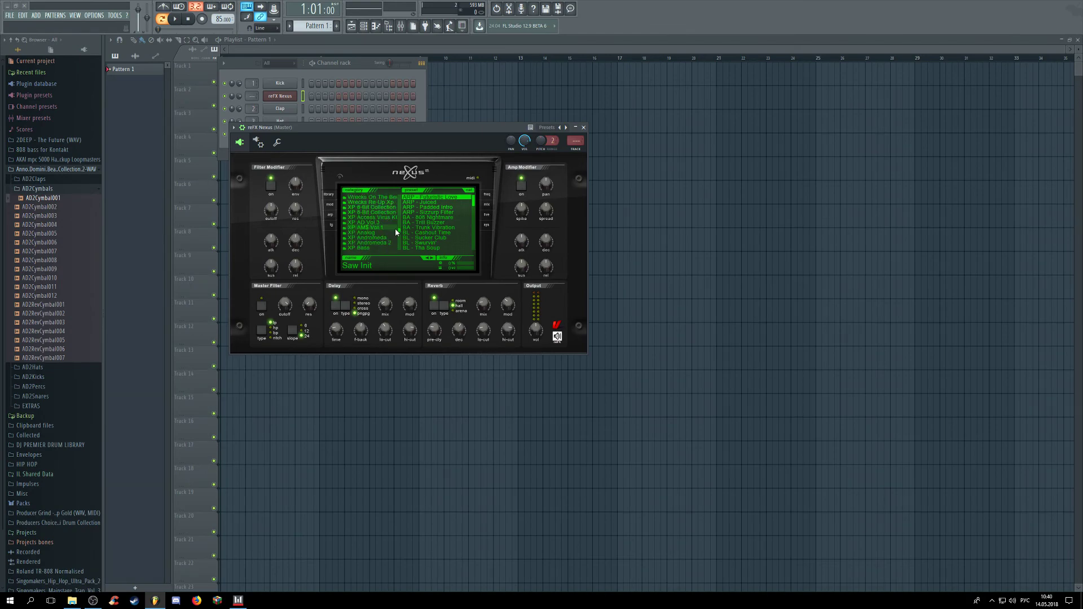
{"action": "scroll", "coordinate": [396, 236], "scroll_direction": "down", "scroll_amount": 6}
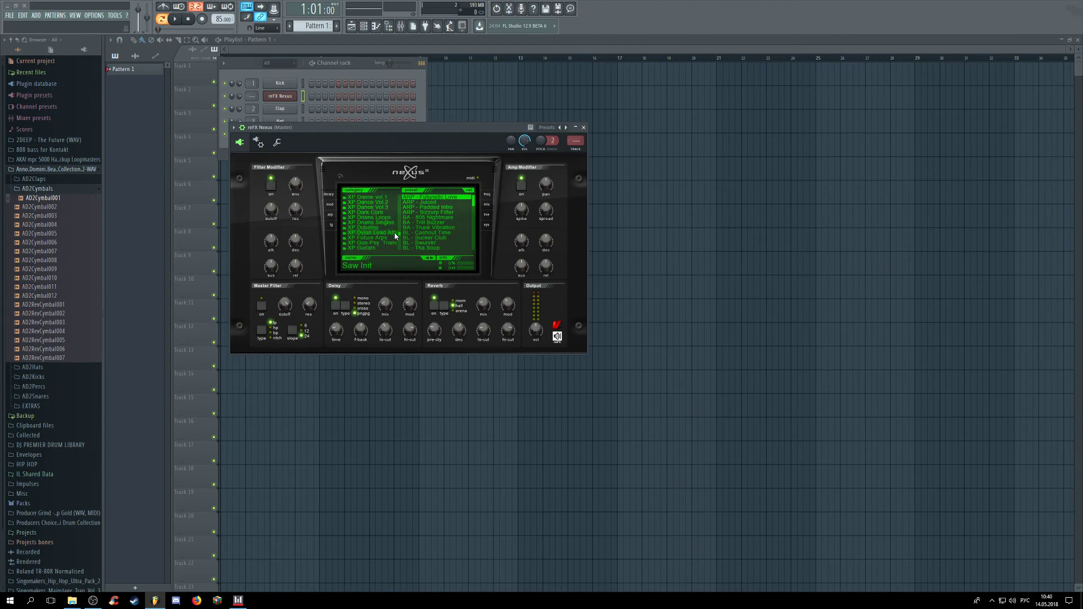
{"action": "scroll", "coordinate": [394, 235], "scroll_direction": "down", "scroll_amount": 5}
{"action": "scroll", "coordinate": [395, 237], "scroll_direction": "up", "scroll_amount": 20}
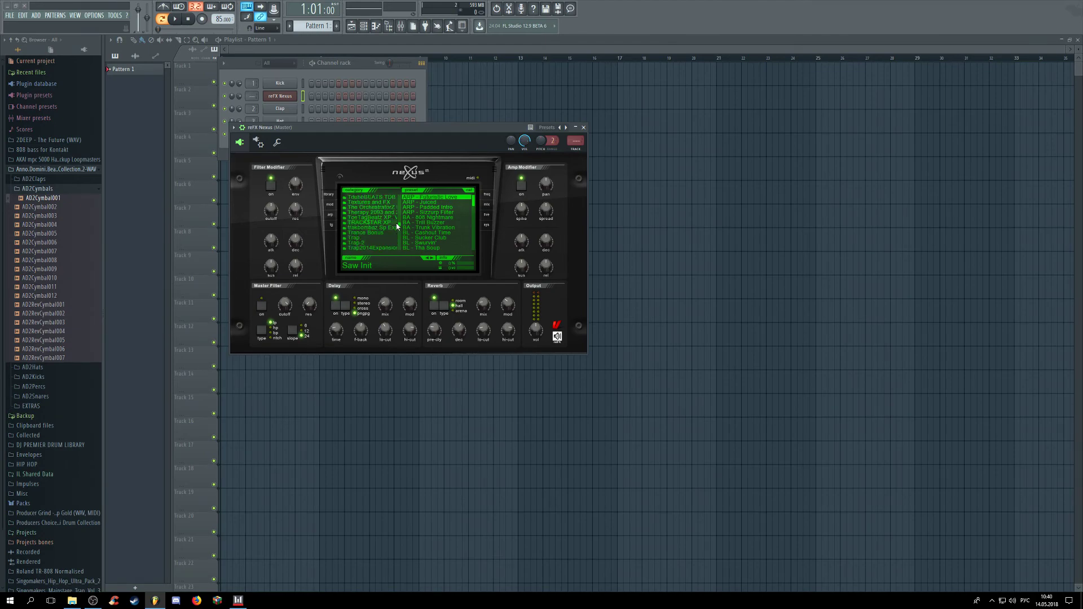
{"action": "scroll", "coordinate": [398, 225], "scroll_direction": "up", "scroll_amount": 5}
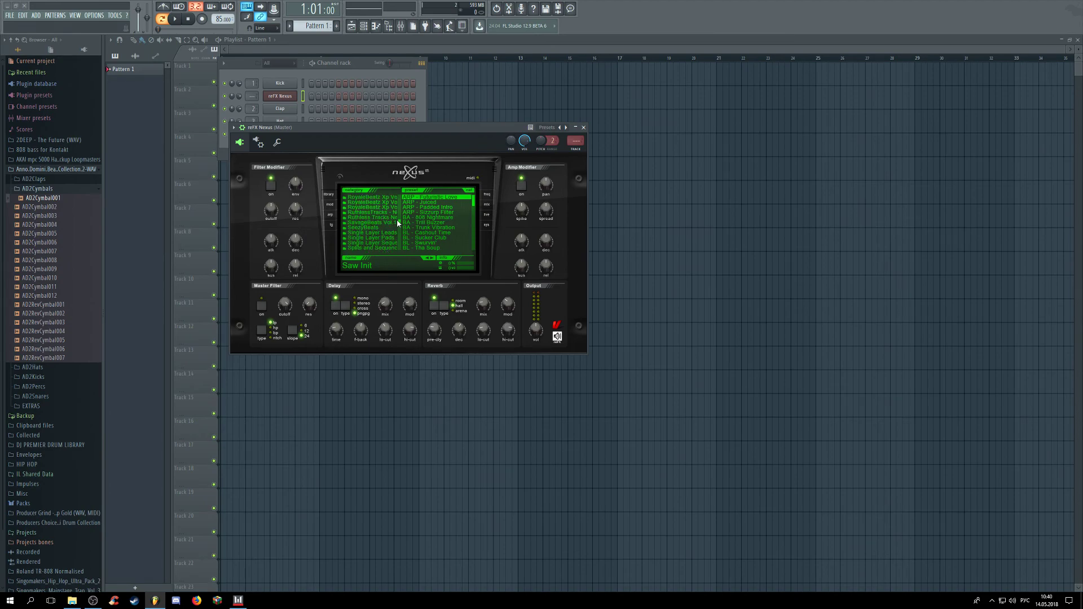
{"action": "scroll", "coordinate": [399, 221], "scroll_direction": "up", "scroll_amount": 4}
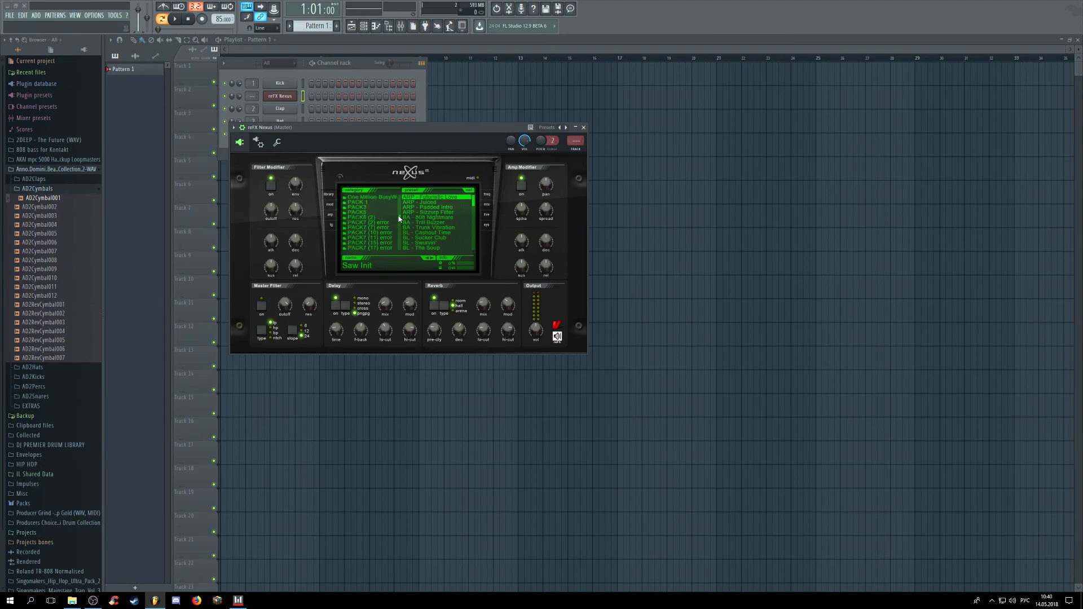
{"action": "scroll", "coordinate": [400, 216], "scroll_direction": "up", "scroll_amount": 4}
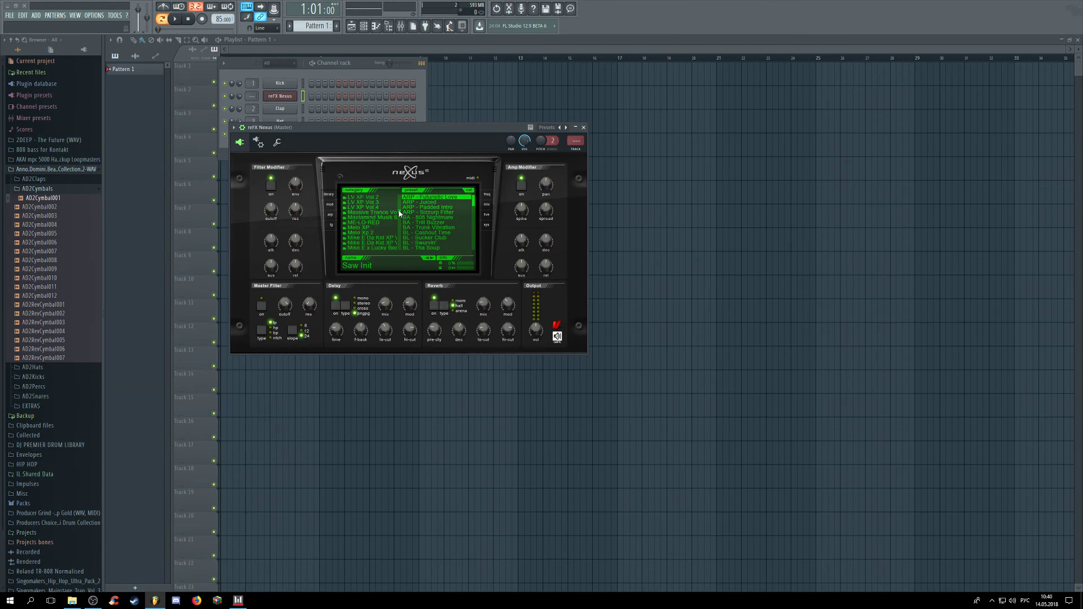
{"action": "scroll", "coordinate": [400, 210], "scroll_direction": "up", "scroll_amount": 4}
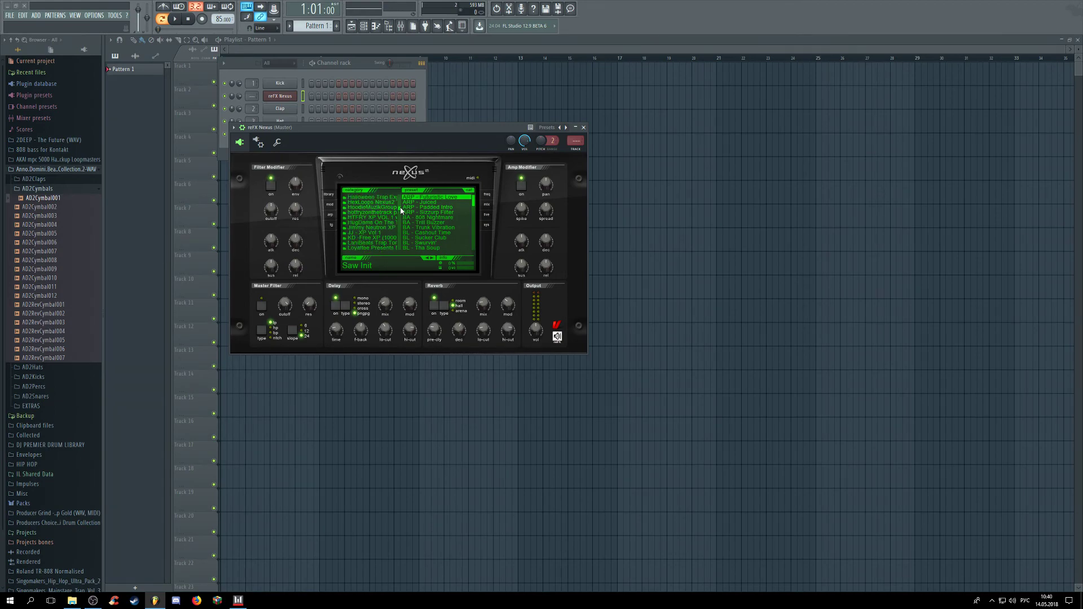
{"action": "scroll", "coordinate": [402, 209], "scroll_direction": "up", "scroll_amount": 4}
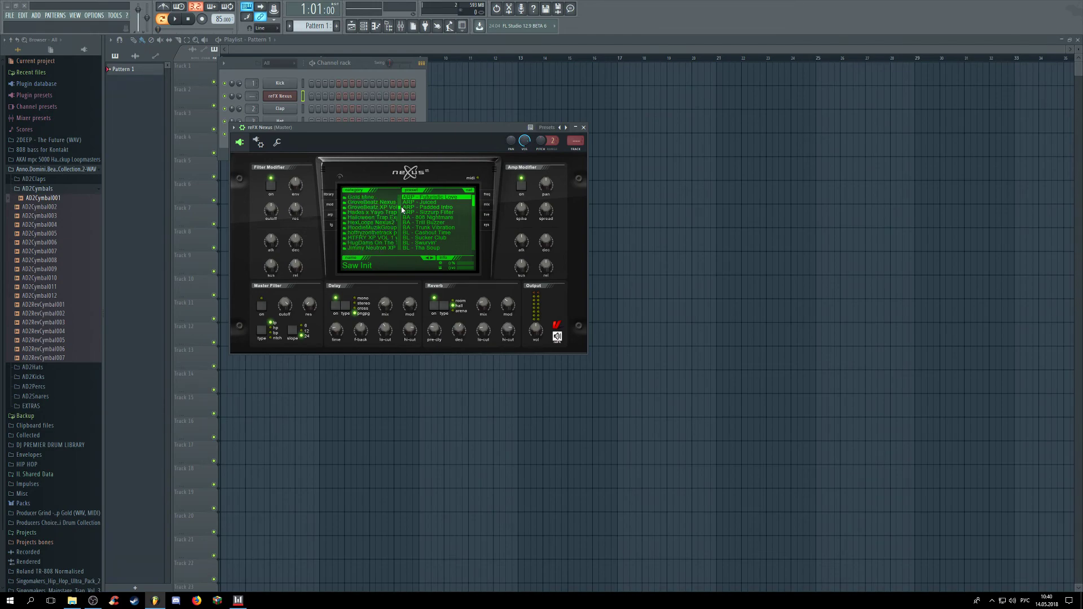
Step: Select the Unitebeatz The Trap category in Nexus, load its ALLEY preset and play several notes to hear it
{"action": "scroll", "coordinate": [401, 207], "scroll_direction": "down", "scroll_amount": 20}
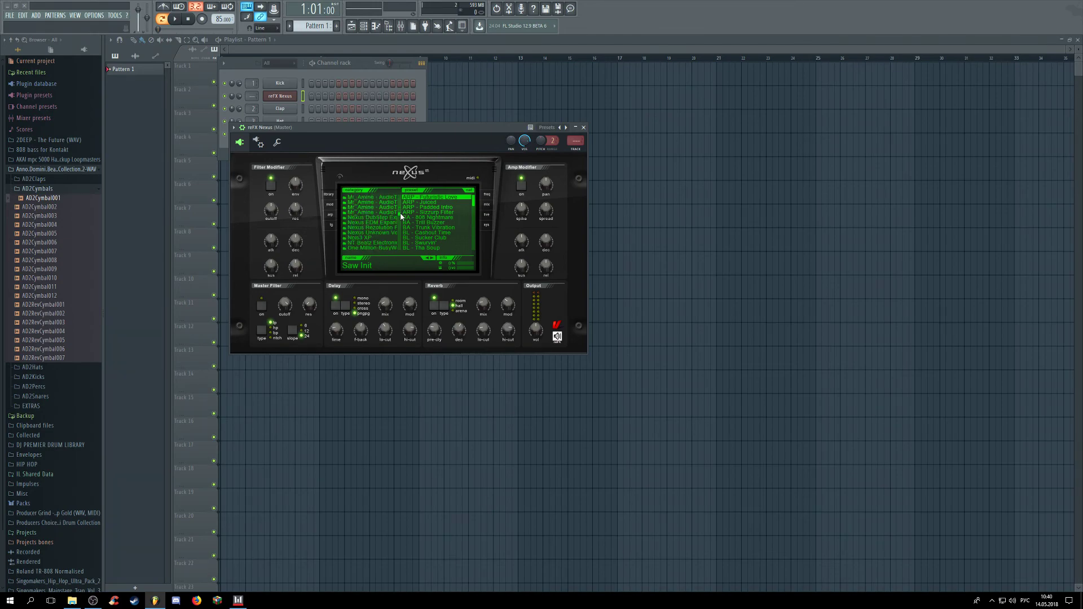
{"action": "scroll", "coordinate": [401, 218], "scroll_direction": "down", "scroll_amount": 15}
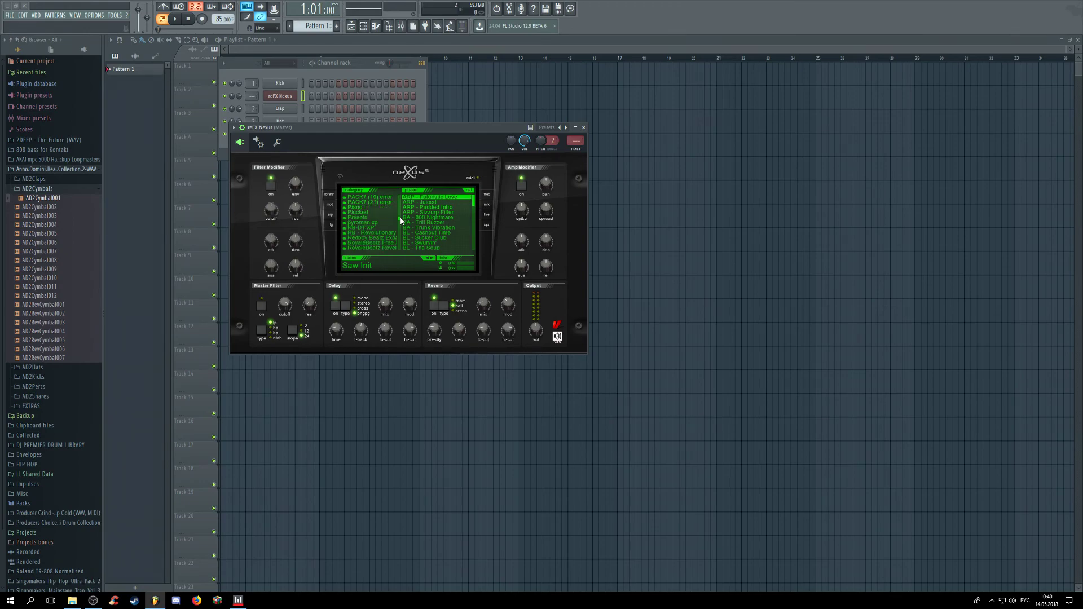
{"action": "scroll", "coordinate": [403, 224], "scroll_direction": "down", "scroll_amount": 3}
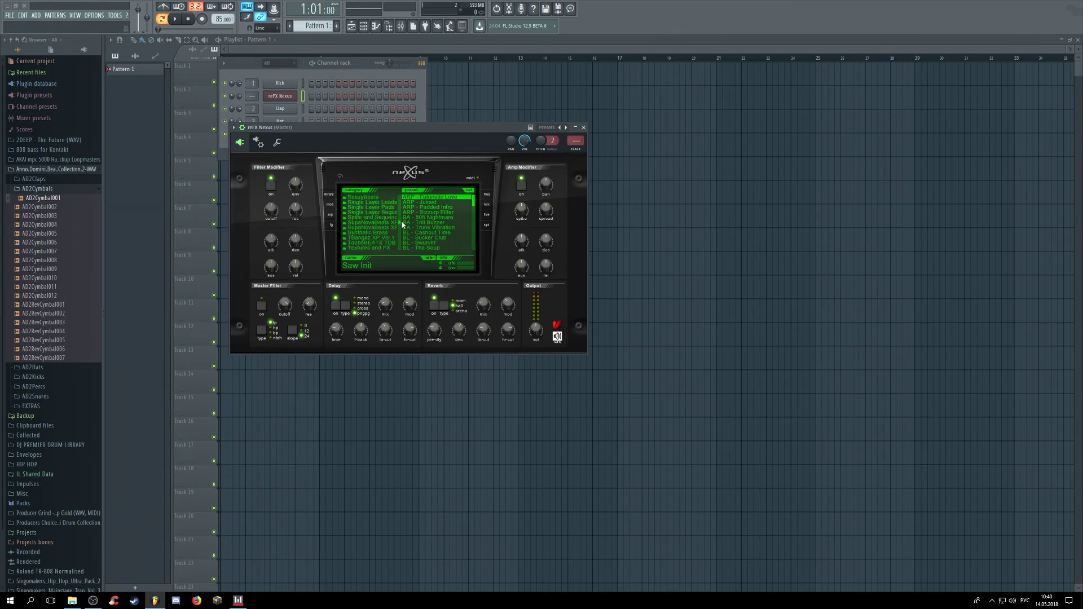
{"action": "scroll", "coordinate": [403, 225], "scroll_direction": "down", "scroll_amount": 12}
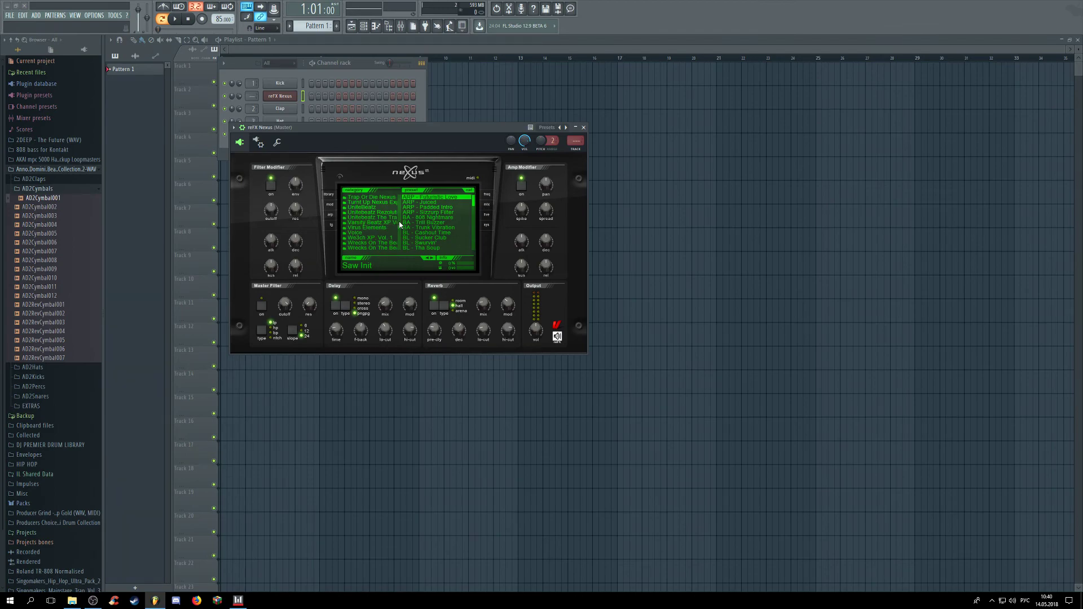
{"action": "left_click", "coordinate": [376, 219]}
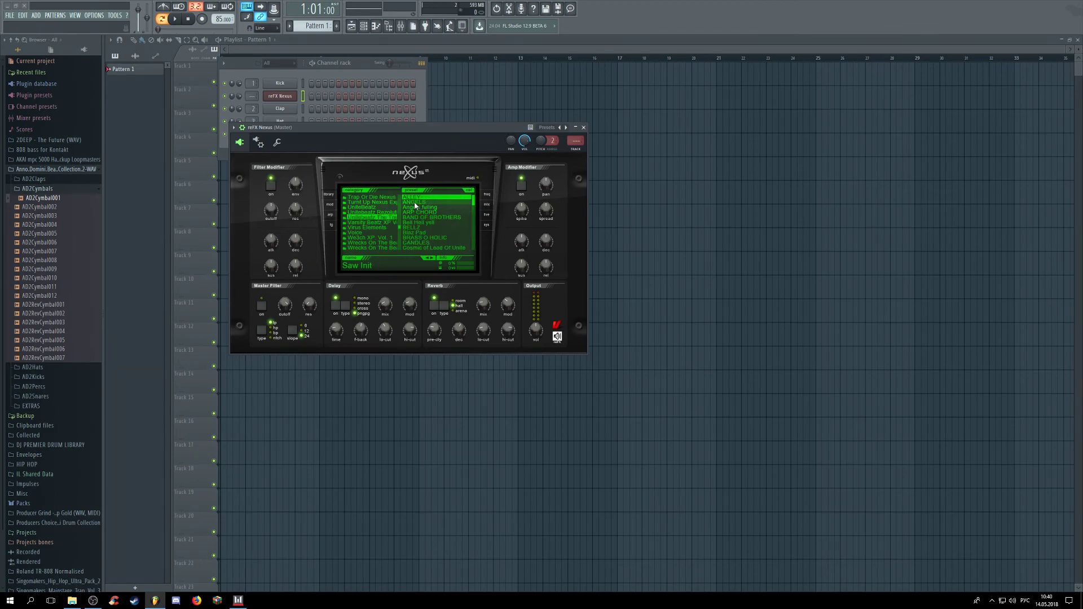
{"action": "left_click", "coordinate": [417, 196]}
{"action": "key", "text": "n"}
{"action": "key", "text": "n"}
{"action": "key", "text": "n"}
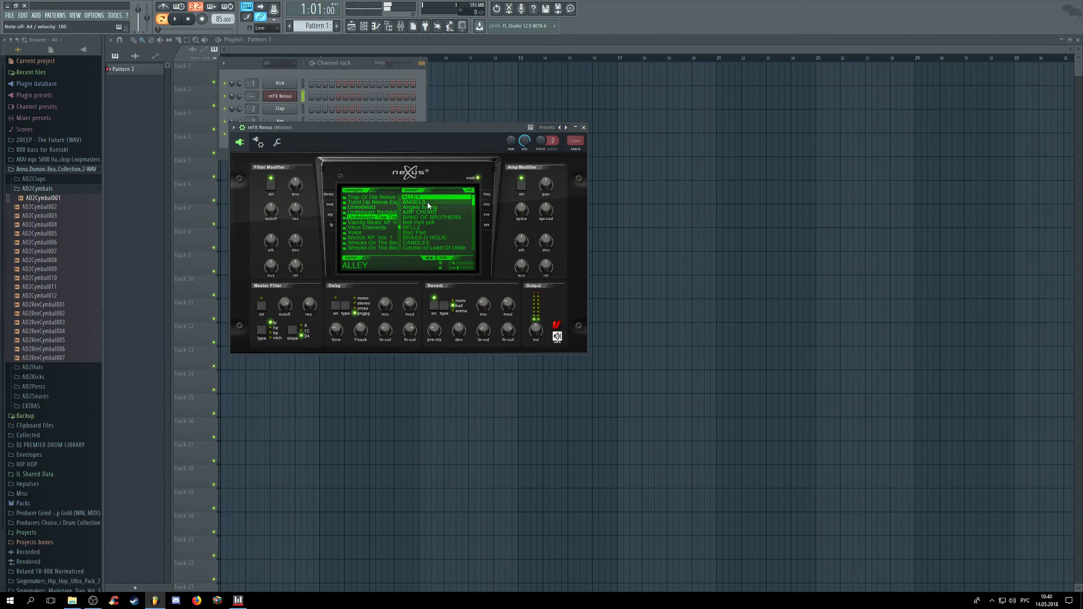
{"action": "key", "text": "y"}
{"action": "key", "text": "n"}
{"action": "key", "text": "n"}
Step: Audition the ANGELS, Angels fulling and ARP CHORD presets by loading each and playing notes
{"action": "left_click", "coordinate": [428, 203]}
{"action": "key", "text": "n"}
{"action": "key", "text": "n"}
{"action": "left_click", "coordinate": [428, 208]}
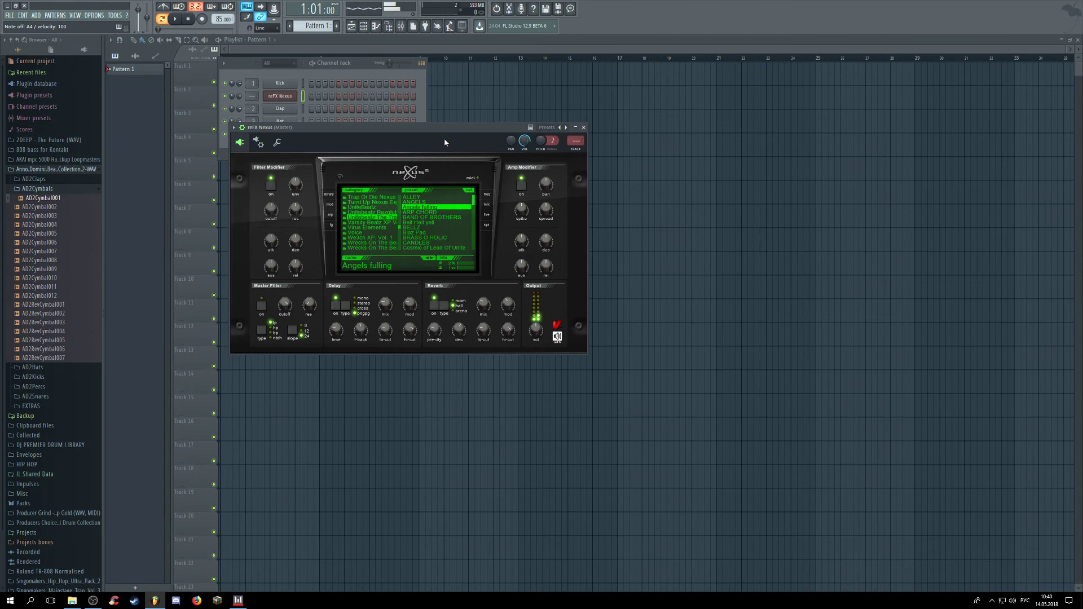
{"action": "left_click", "coordinate": [430, 212]}
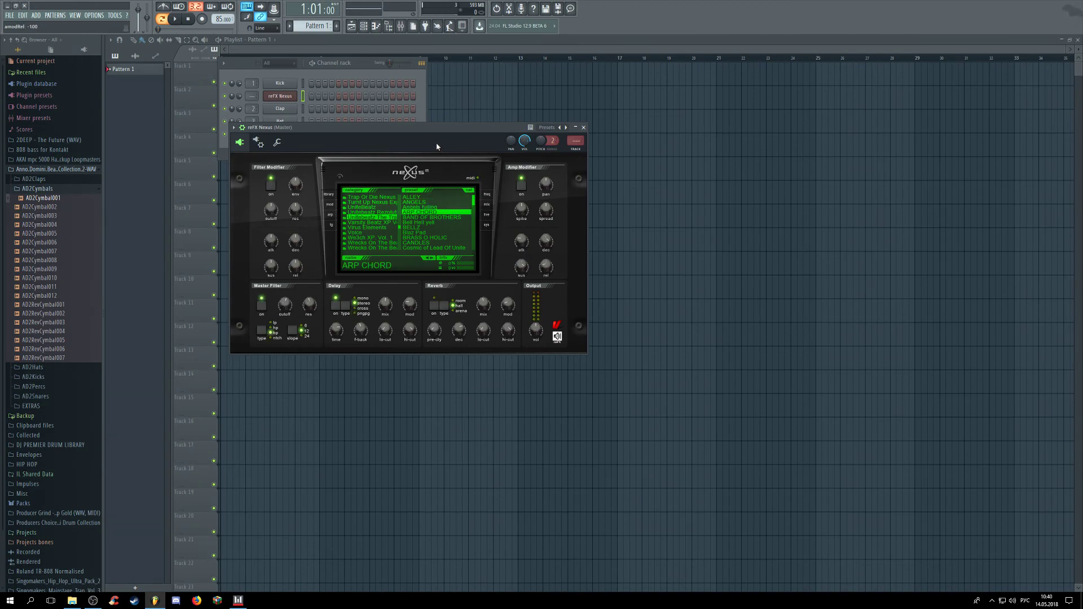
{"action": "key", "text": "n"}
Step: Route the reFX Nexus channel to mixer track 7 and lower that track's volume fader in the mixer
{"action": "left_click", "coordinate": [363, 28]}
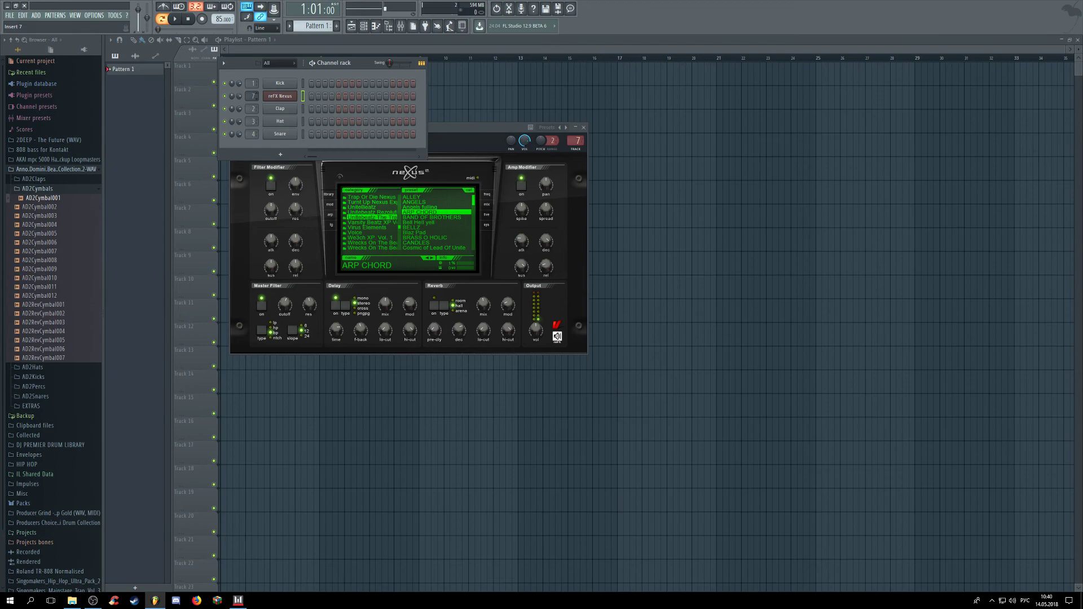
{"action": "left_click", "coordinate": [401, 26]}
{"action": "key", "text": "m"}
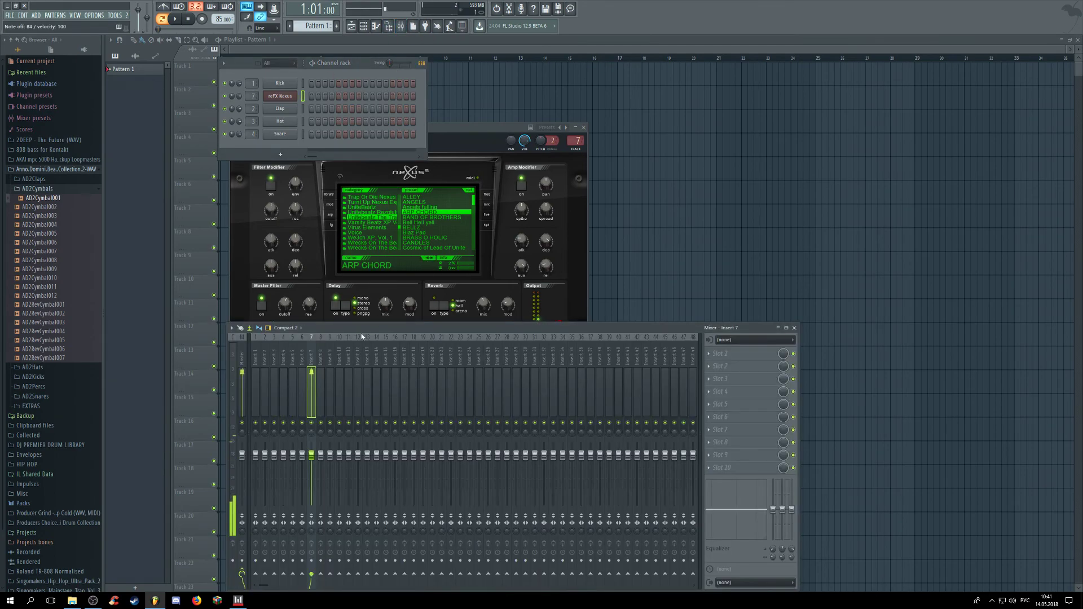
{"action": "left_click_drag", "start_coordinate": [313, 457], "coordinate": [313, 474]}
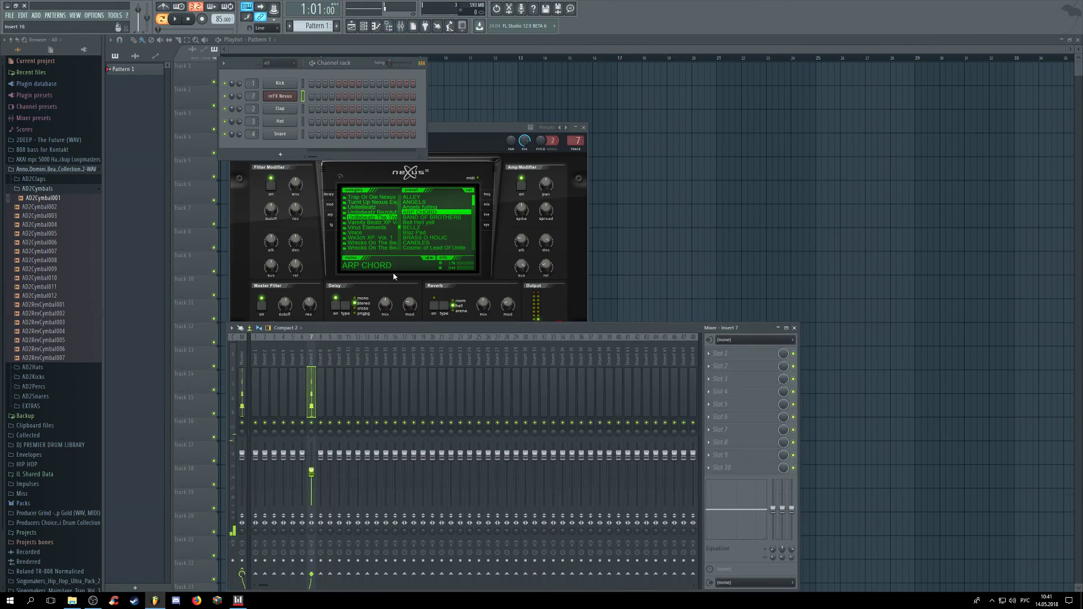
Step: Bring Nexus back to the front and audition its presets from BAND OF BROTHERS through BELLZ to CANDLES
{"action": "left_click", "coordinate": [395, 309]}
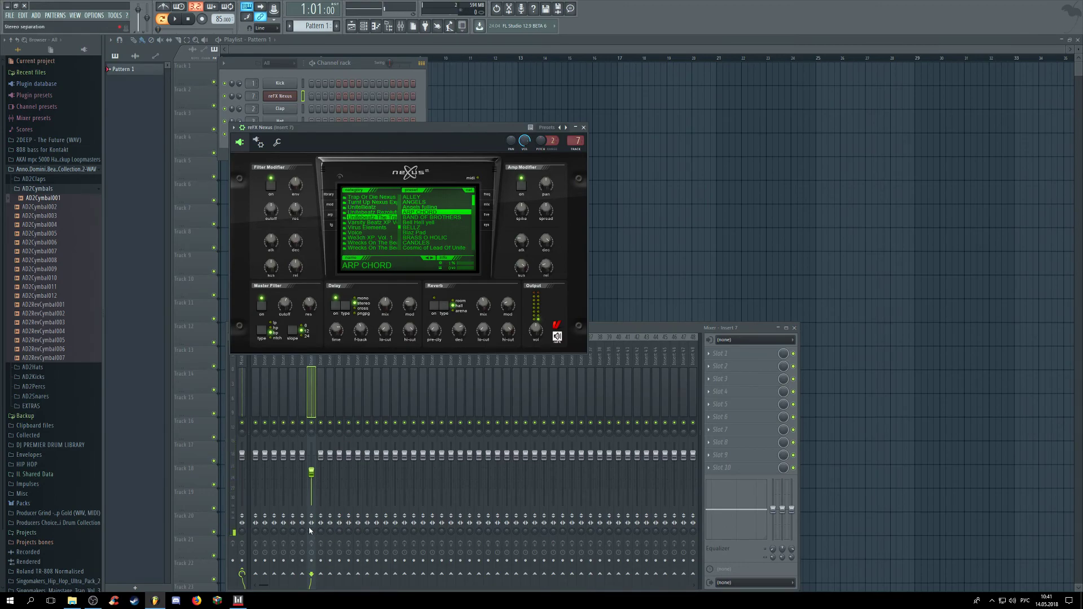
{"action": "left_click", "coordinate": [441, 218]}
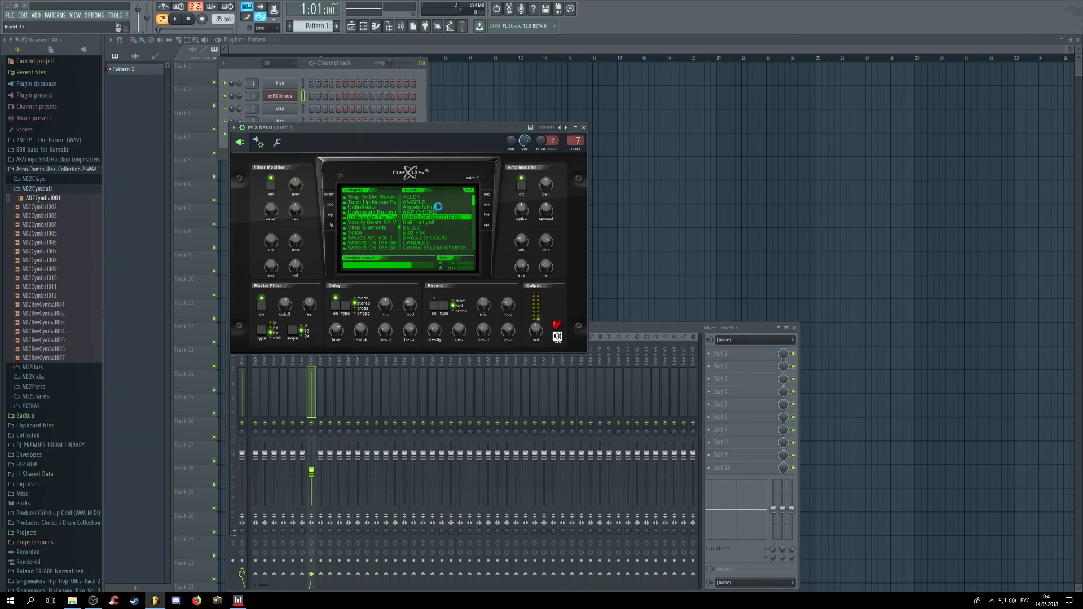
{"action": "left_click", "coordinate": [419, 227]}
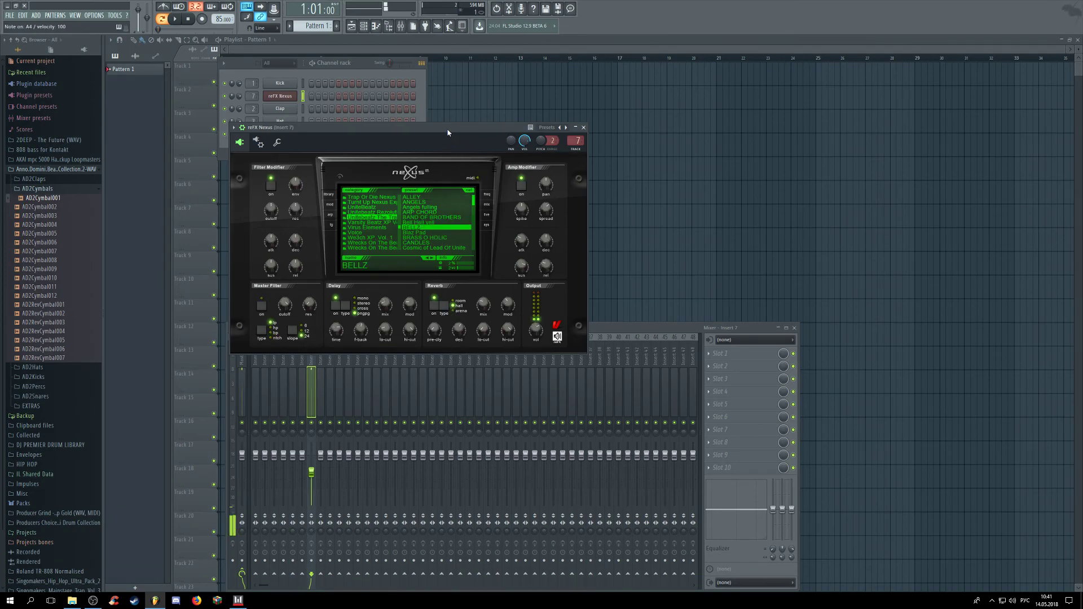
{"action": "left_click", "coordinate": [414, 232]}
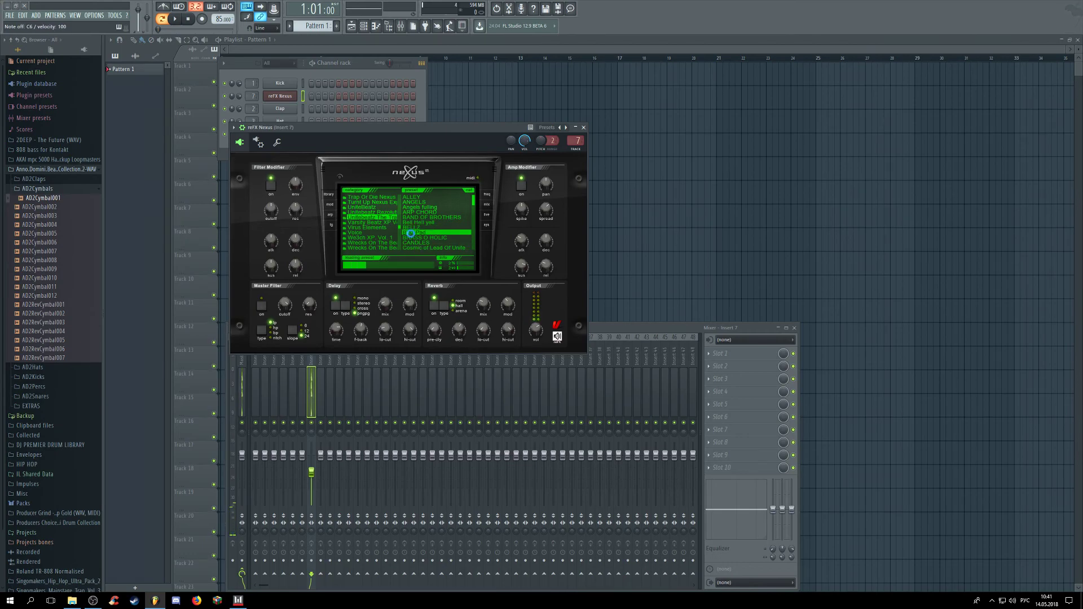
{"action": "left_click", "coordinate": [441, 243]}
{"action": "key", "text": "9"}
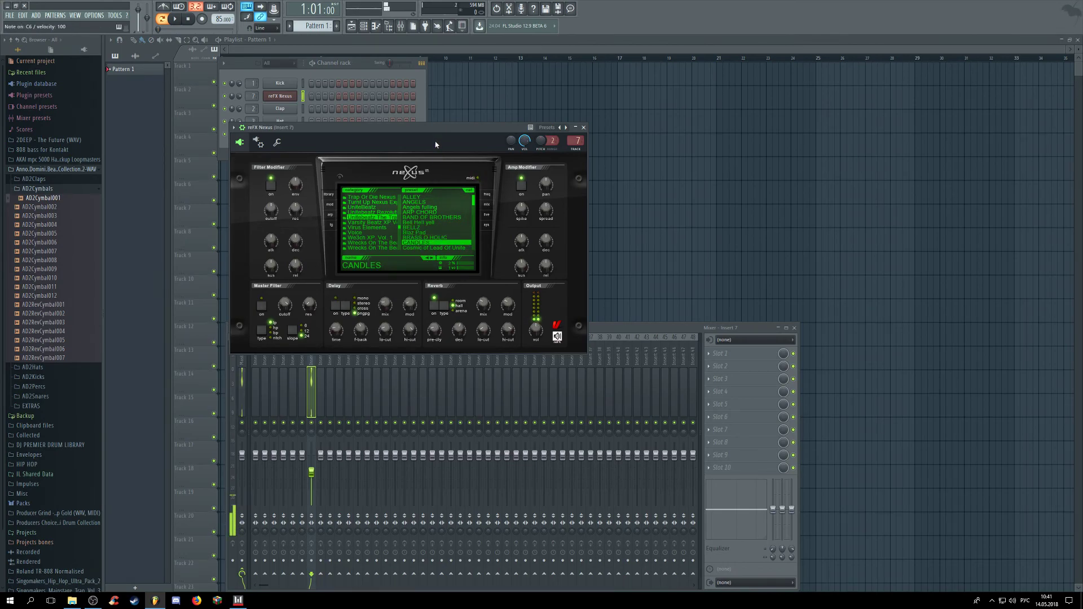
Step: Move the channel rack slightly higher over the playlist and place the Nexus window just above the mixer
{"action": "left_click_drag", "start_coordinate": [424, 133], "coordinate": [454, 127]}
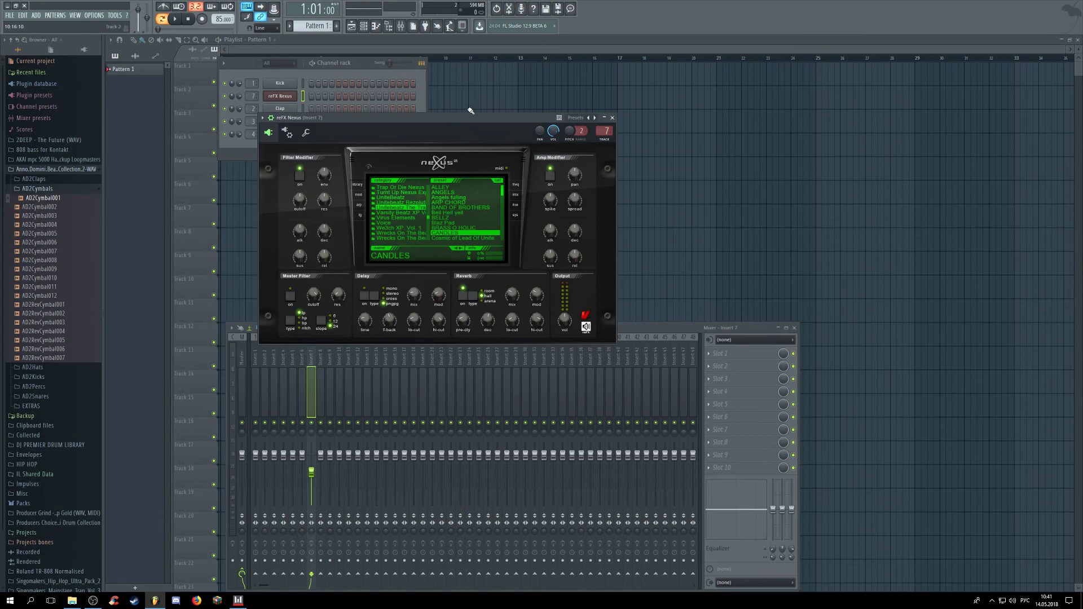
{"action": "left_click", "coordinate": [359, 62]}
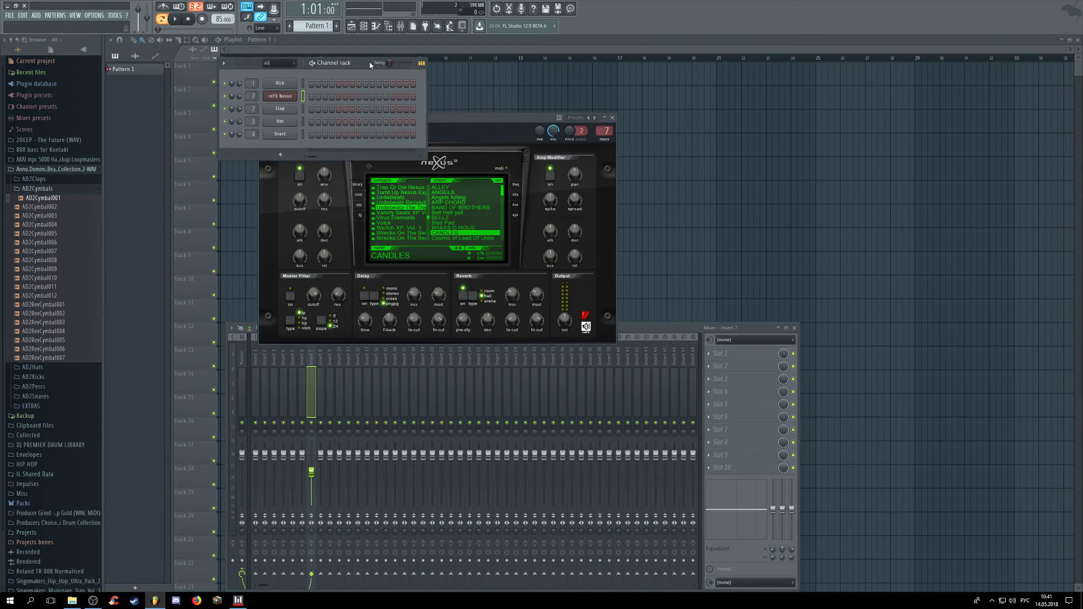
{"action": "left_click_drag", "start_coordinate": [360, 68], "coordinate": [363, 56]}
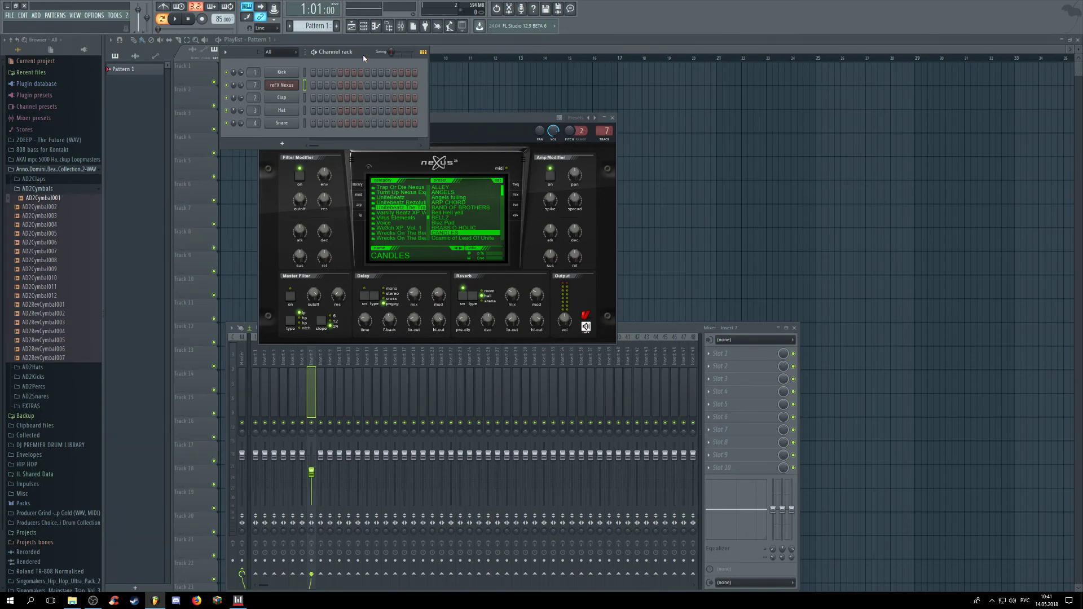
{"action": "left_click_drag", "start_coordinate": [493, 120], "coordinate": [483, 90]}
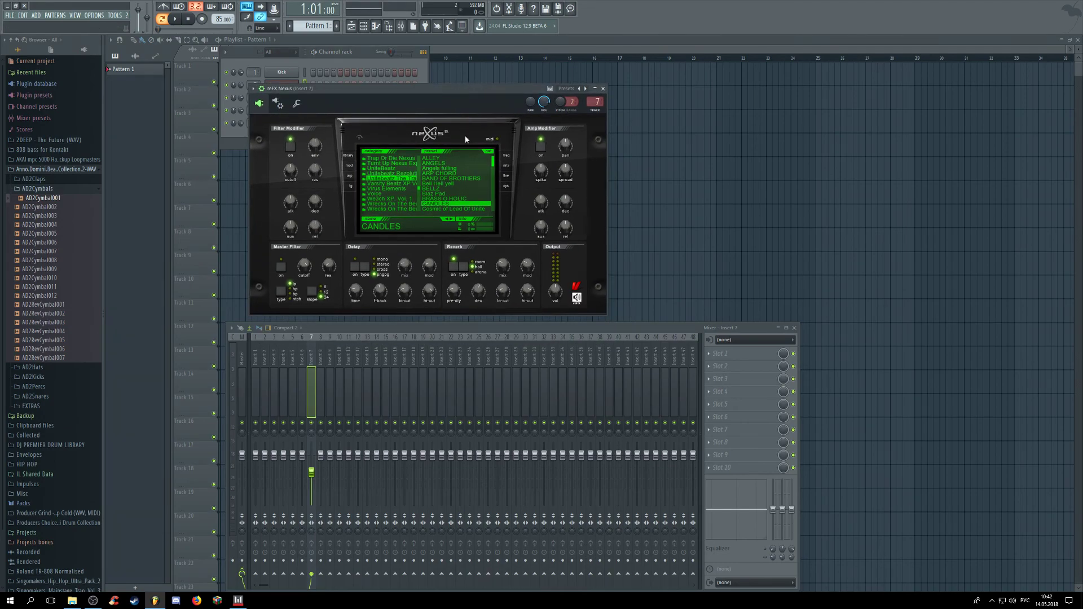
Step: Load the CRISSY preset further down the list, play a few notes, and switch to the Dance baby preset
{"action": "left_click_drag", "start_coordinate": [494, 163], "coordinate": [494, 172]}
{"action": "left_click", "coordinate": [481, 168]}
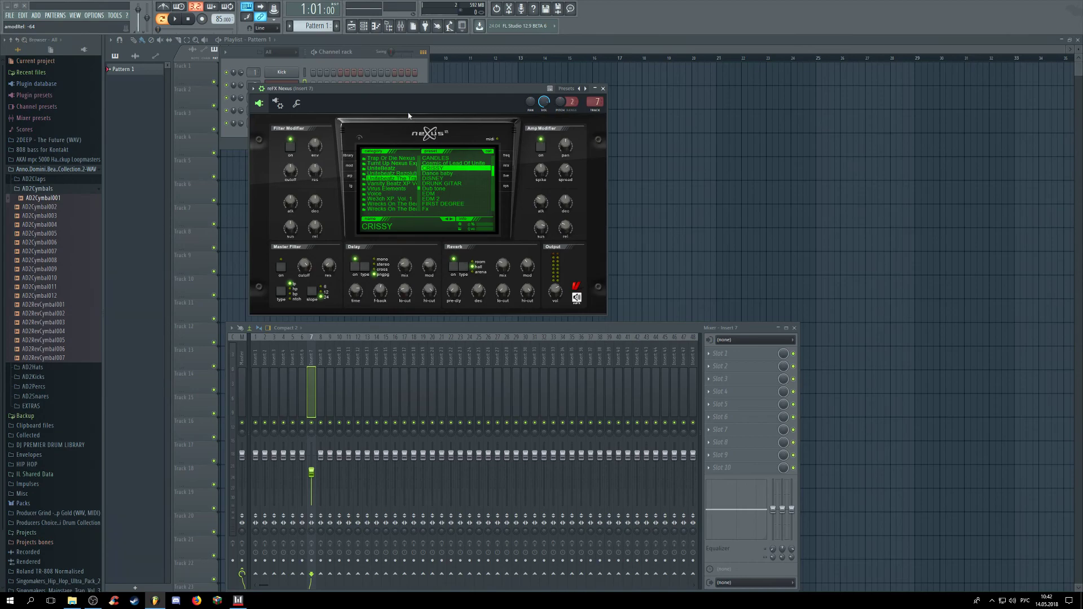
{"action": "key", "text": "q"}
{"action": "key", "text": "q"}
{"action": "left_click", "coordinate": [449, 173]}
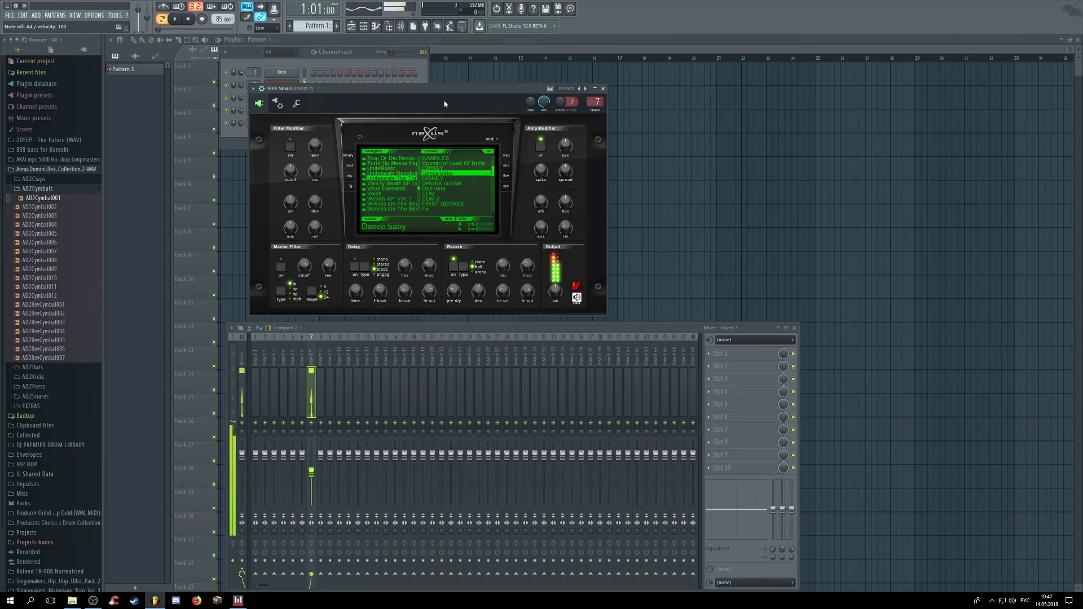
Step: Load the DISNEY preset in Nexus, toggle its reverb type and reverb switch, and play a phrase of notes
{"action": "left_click", "coordinate": [448, 179]}
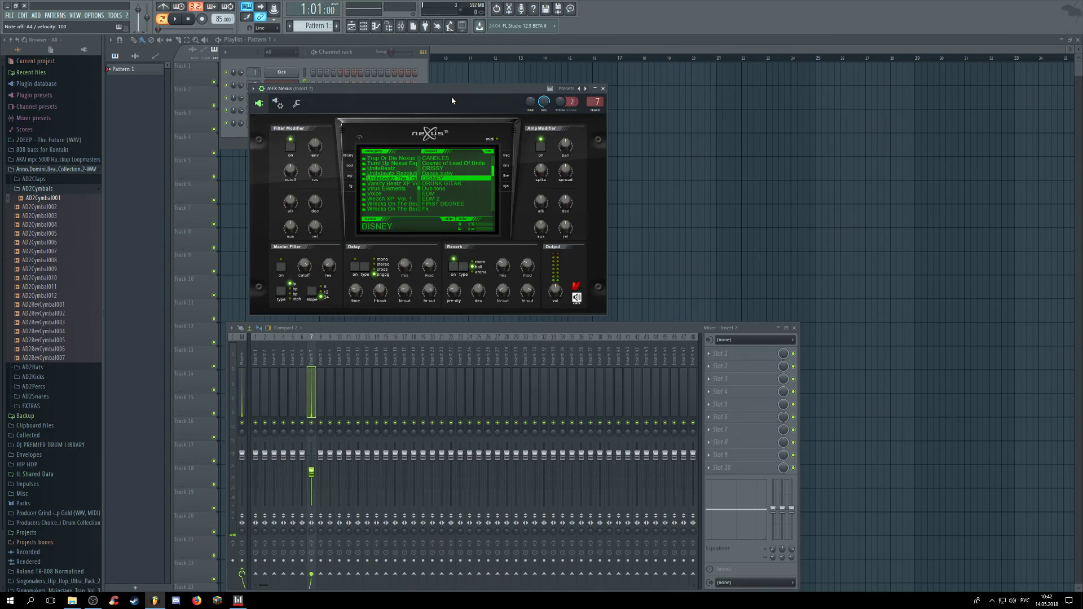
{"action": "key", "text": "q"}
{"action": "key", "text": "m"}
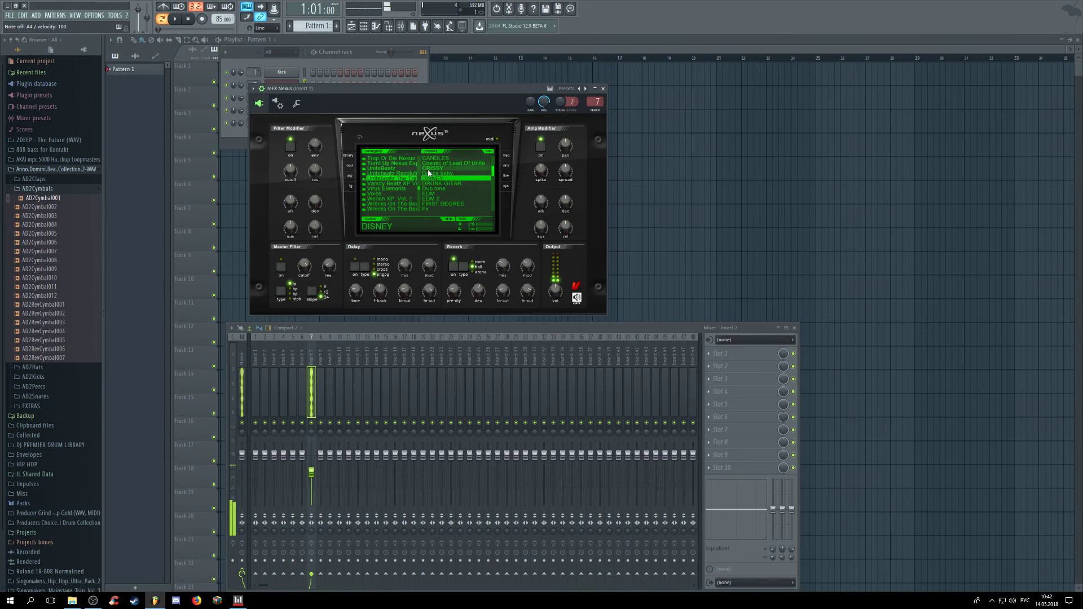
{"action": "left_click", "coordinate": [462, 267]}
{"action": "left_click", "coordinate": [454, 267]}
{"action": "key", "text": "m"}
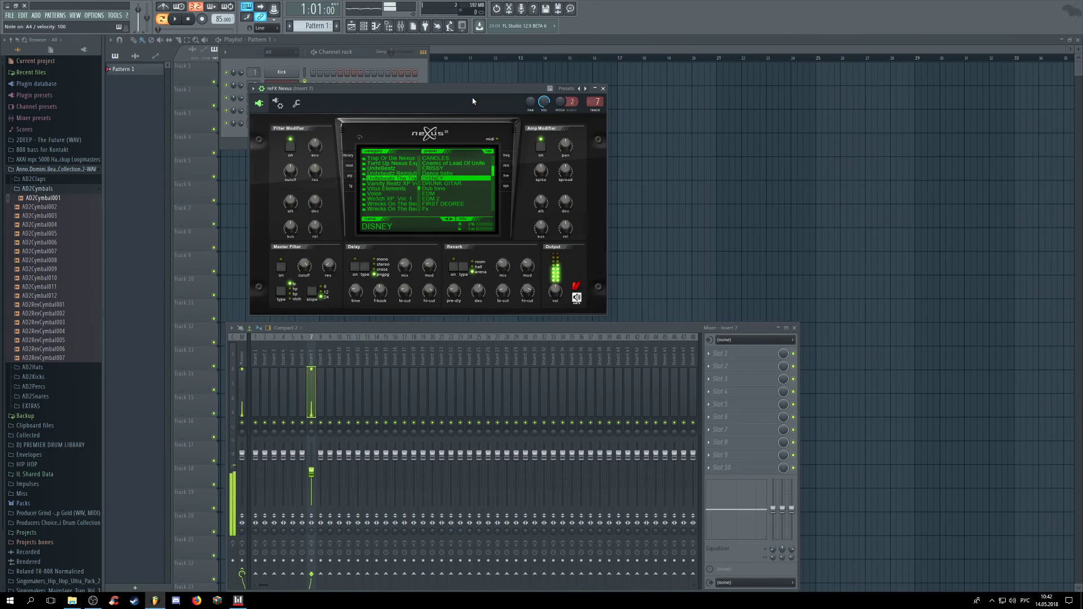
{"action": "key", "text": "m"}
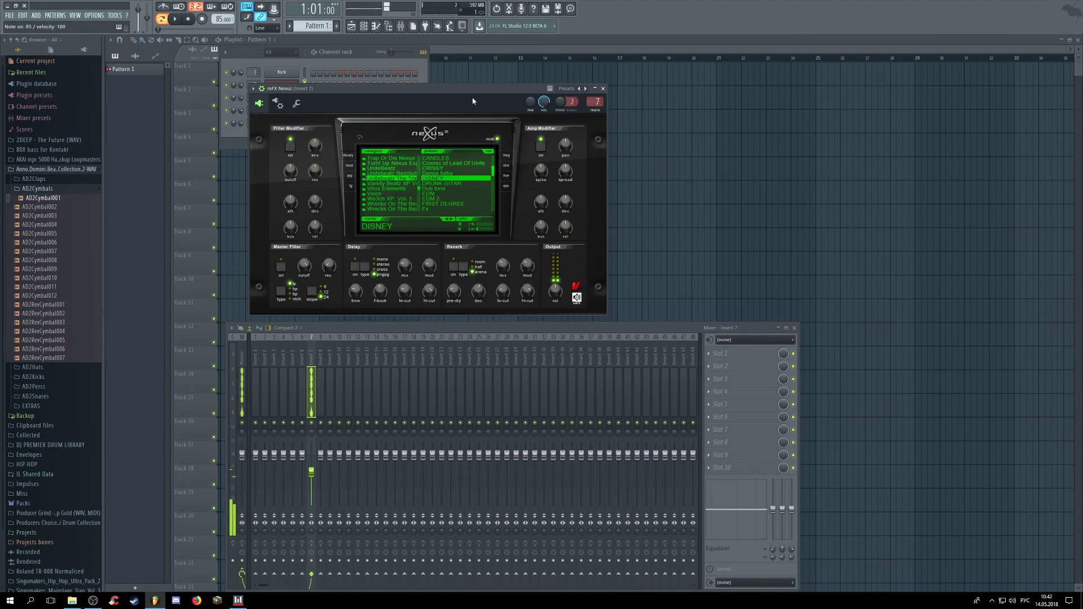
{"action": "key", "text": "m"}
{"action": "key", "text": "n"}
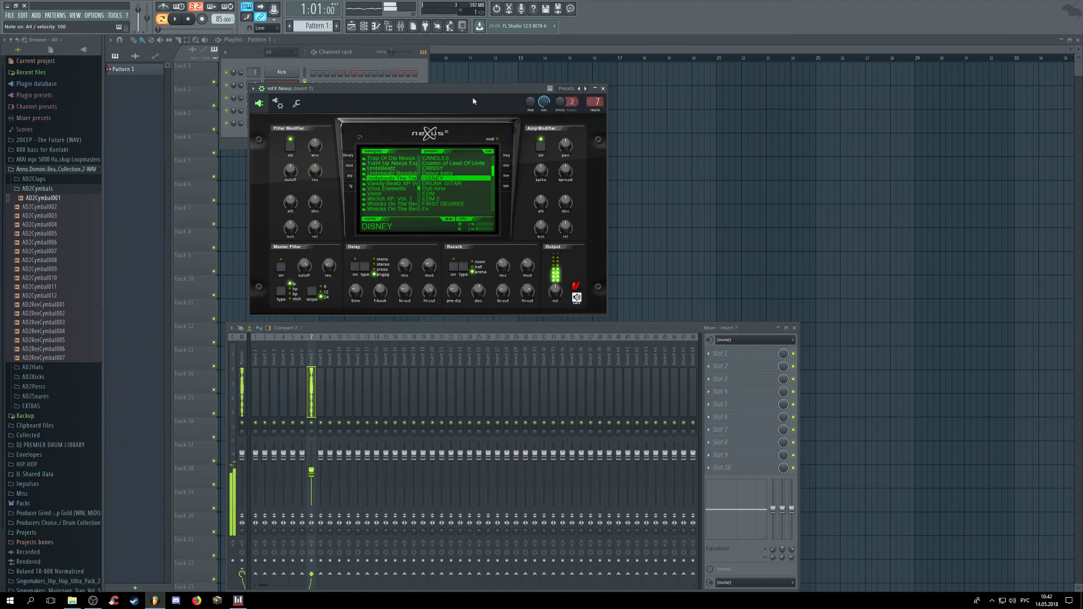
{"action": "key", "text": "b"}
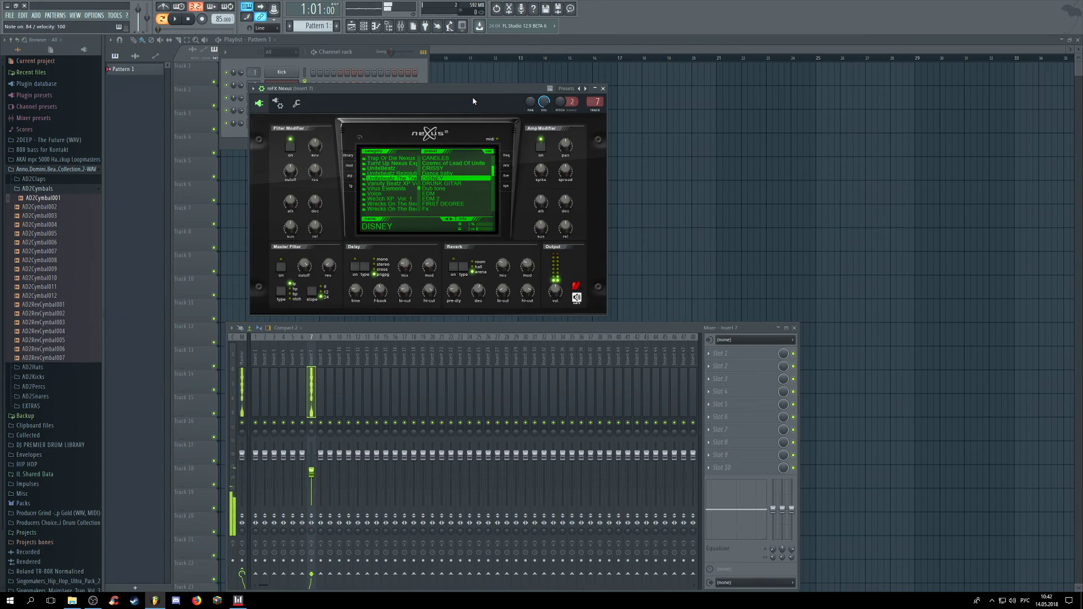
{"action": "key", "text": "m"}
{"action": "key", "text": "m"}
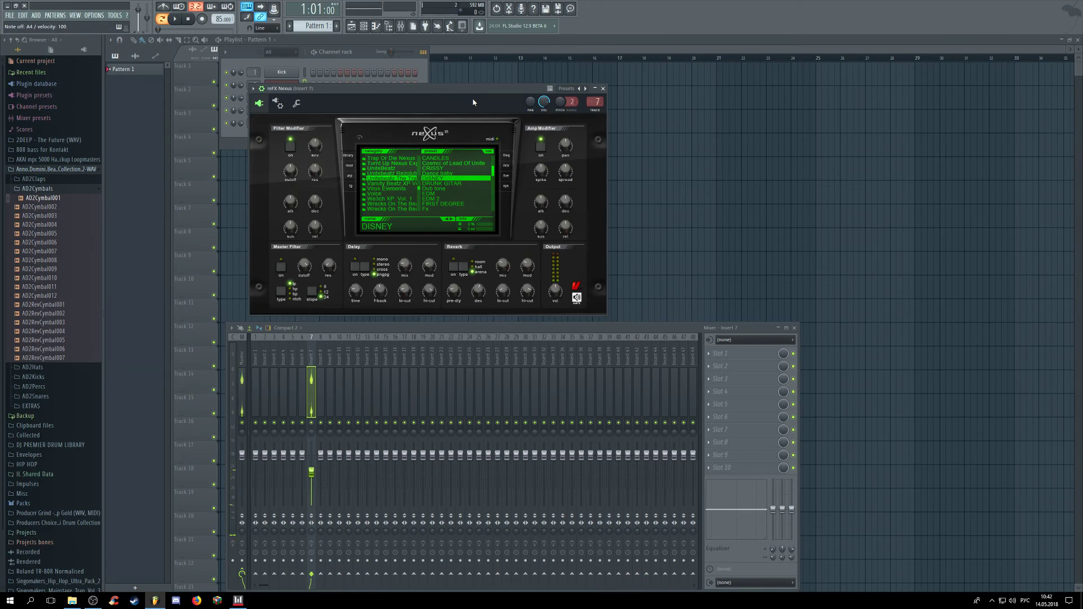
Step: Audition the Dub tone and EDM presets, playing several low and high notes on each
{"action": "left_click", "coordinate": [452, 189]}
{"action": "key", "text": "n"}
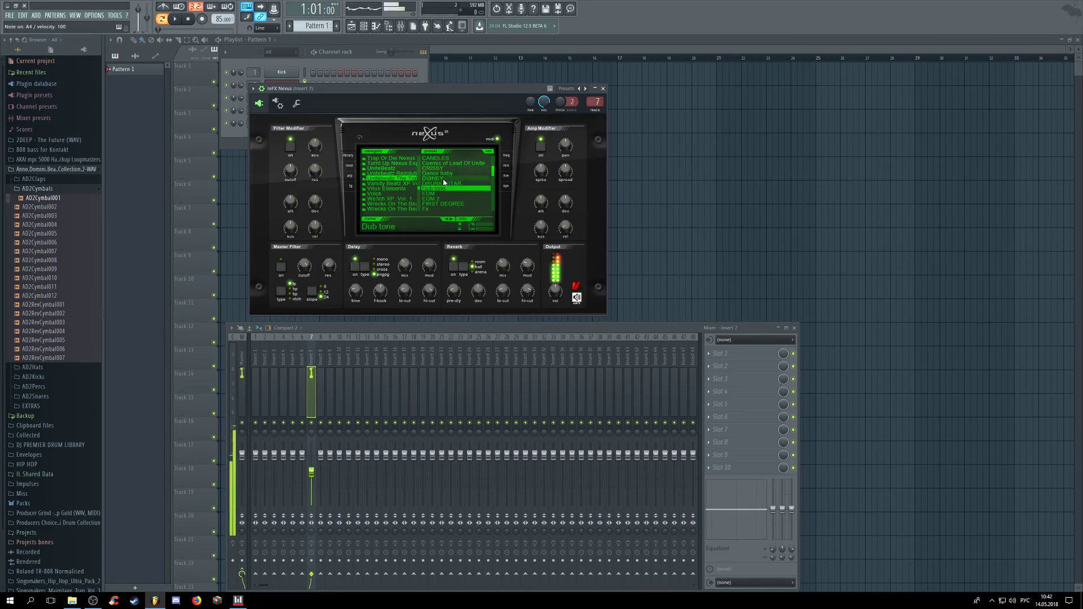
{"action": "left_click", "coordinate": [436, 195]}
{"action": "key", "text": "n"}
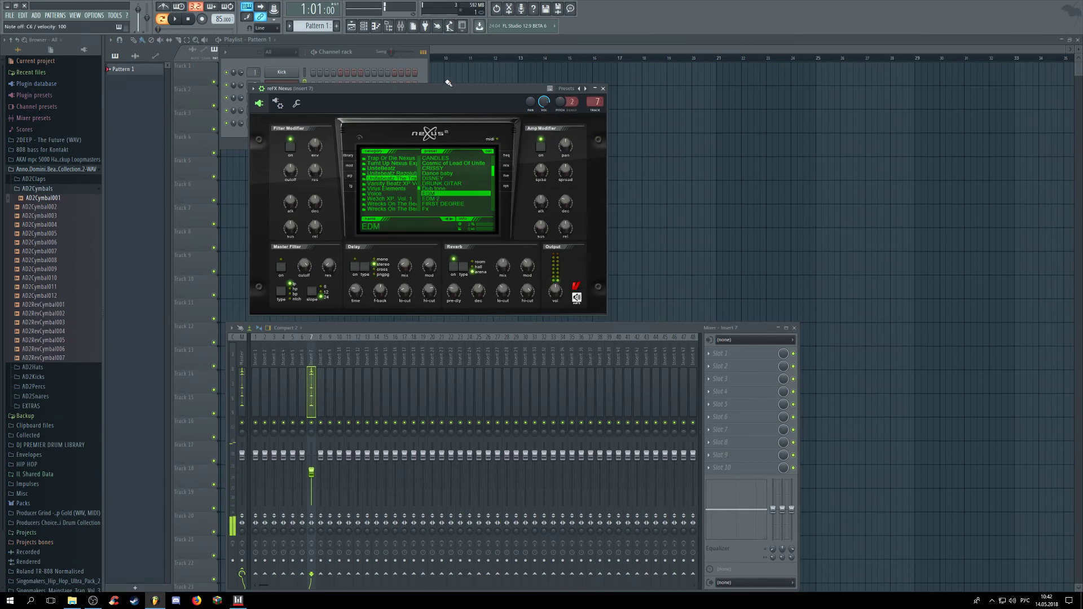
{"action": "key", "text": "y"}
{"action": "key", "text": "u"}
{"action": "key", "text": "n"}
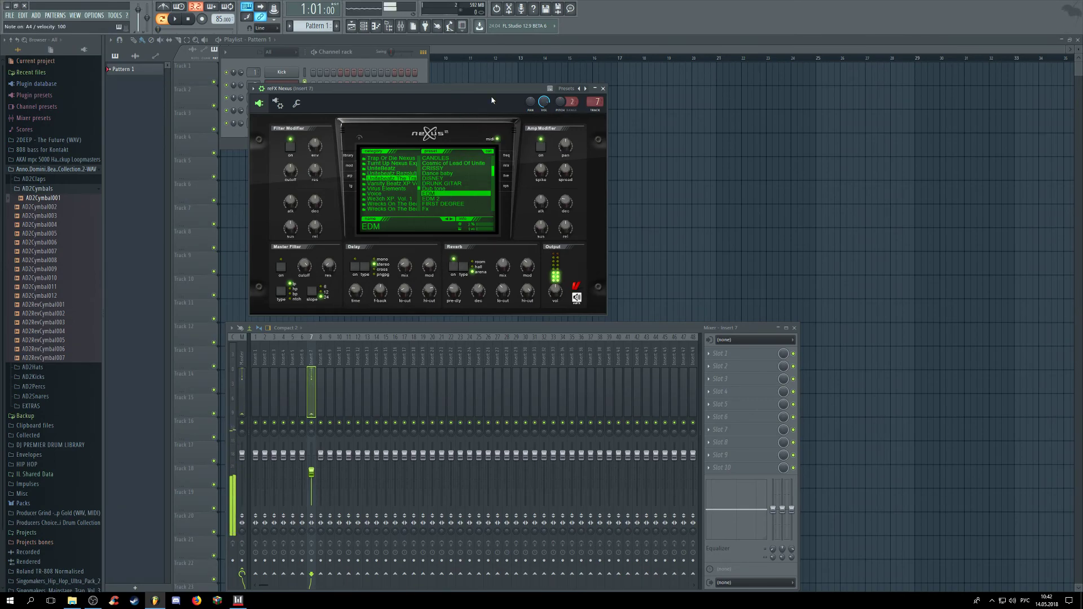
{"action": "key", "text": "u"}
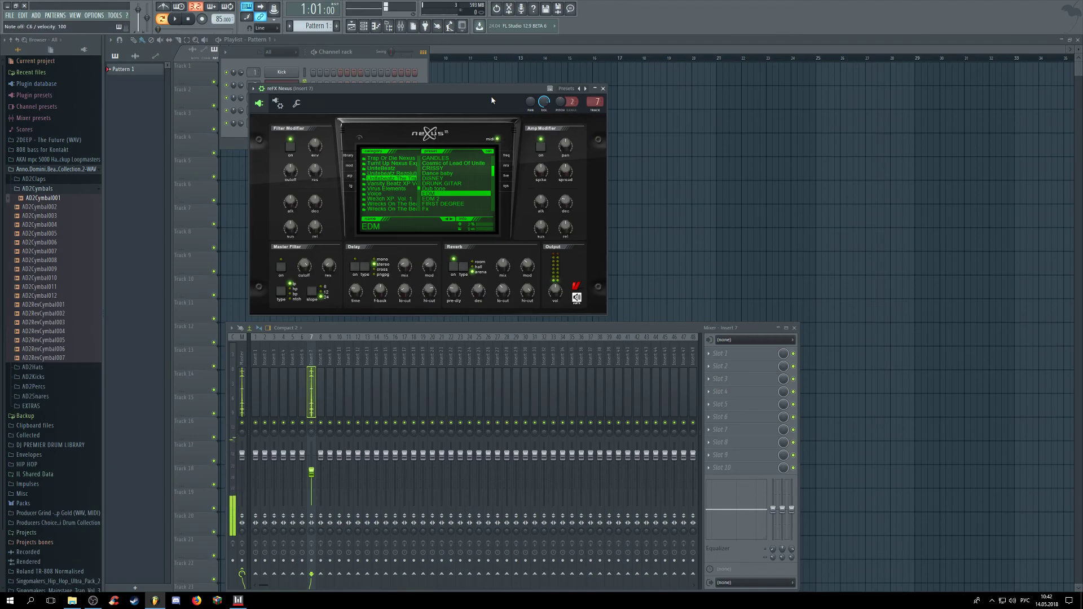
{"action": "key", "text": "y"}
Step: Start and stop the transport while switching to the EDM 2 and FIRST DEGREE presets
{"action": "key", "text": "space"}
{"action": "left_click", "coordinate": [447, 199]}
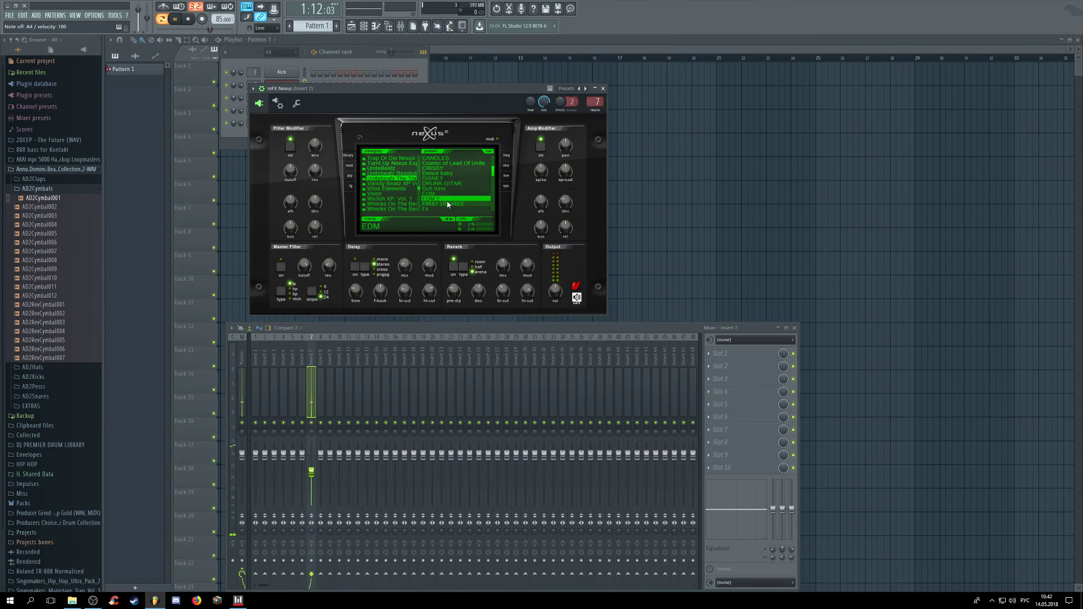
{"action": "key", "text": "space"}
{"action": "left_click", "coordinate": [442, 203]}
Step: Audition the PLUCK, Smoking That Lead Weed, The High Life Lead and The Hit Lead presets further down the list
{"action": "left_click_drag", "start_coordinate": [494, 171], "coordinate": [495, 195]}
{"action": "left_click", "coordinate": [446, 173]}
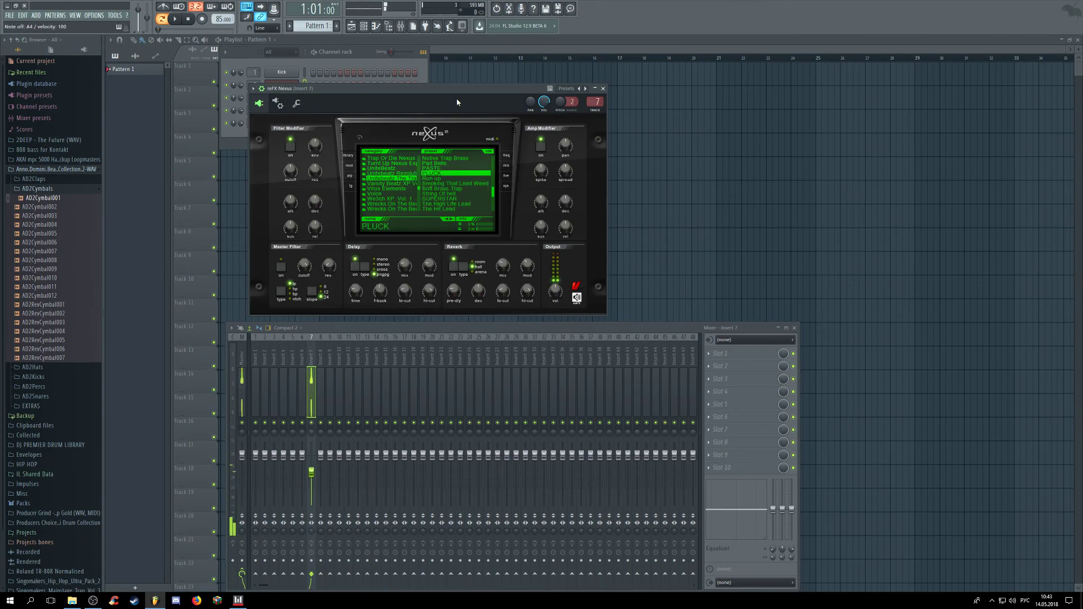
{"action": "left_click", "coordinate": [452, 183]}
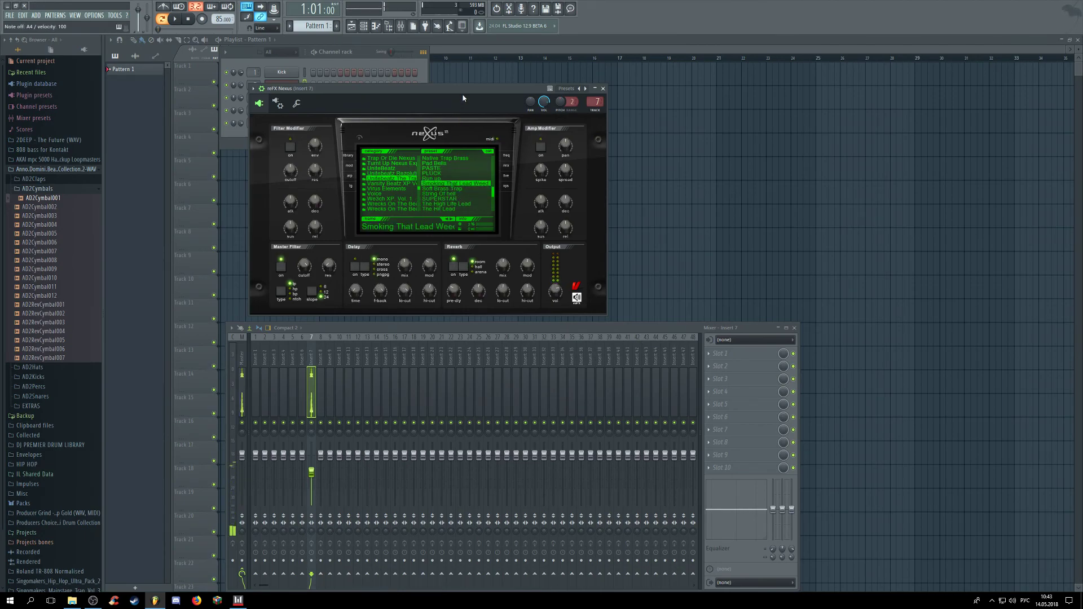
{"action": "left_click", "coordinate": [446, 202]}
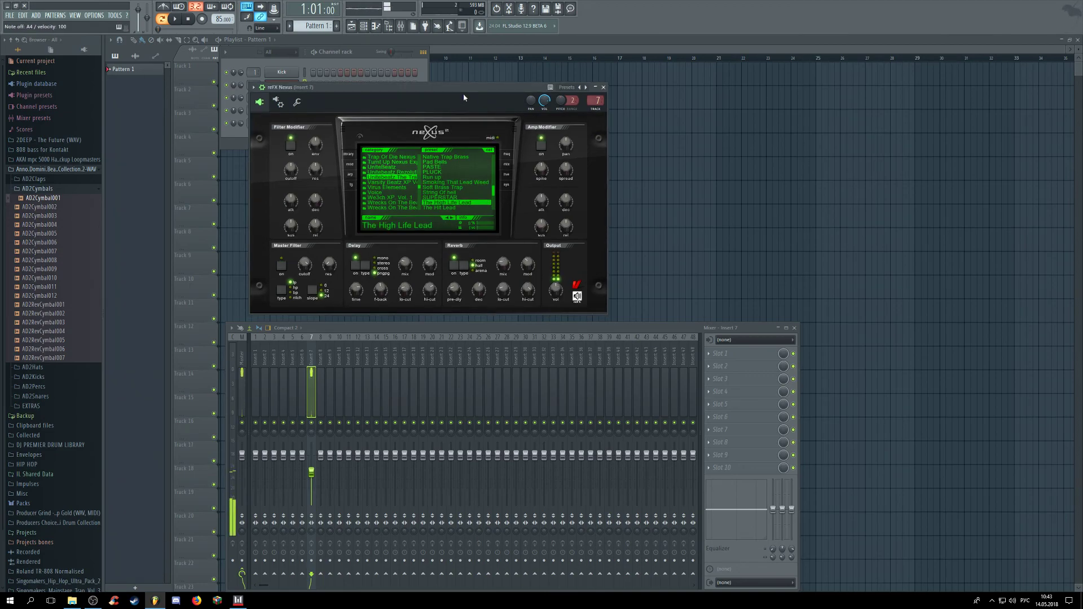
{"action": "left_click", "coordinate": [448, 208]}
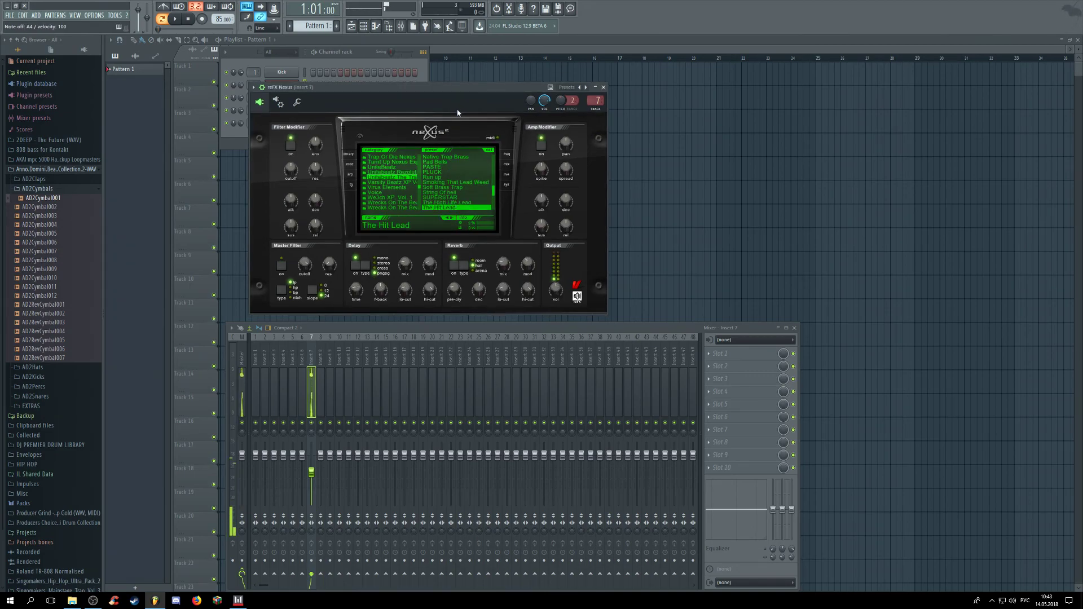
Step: Switch to the Vanity Beatz XP category, load its Hip Hop Harp preset and shift the Nexus window slightly
{"action": "left_click_drag", "start_coordinate": [494, 197], "coordinate": [495, 214]}
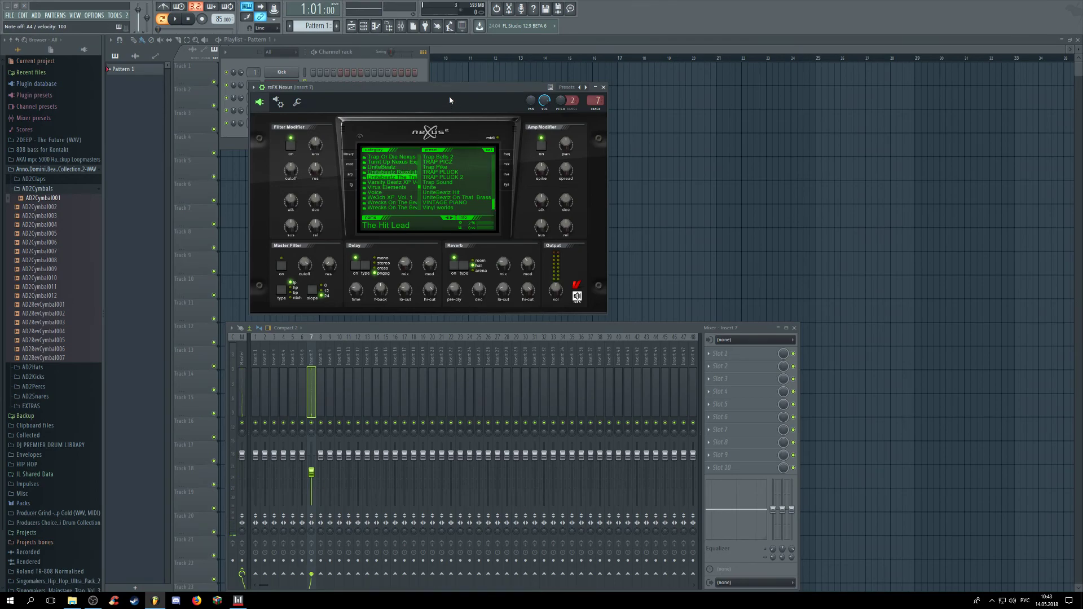
{"action": "left_click", "coordinate": [399, 181]}
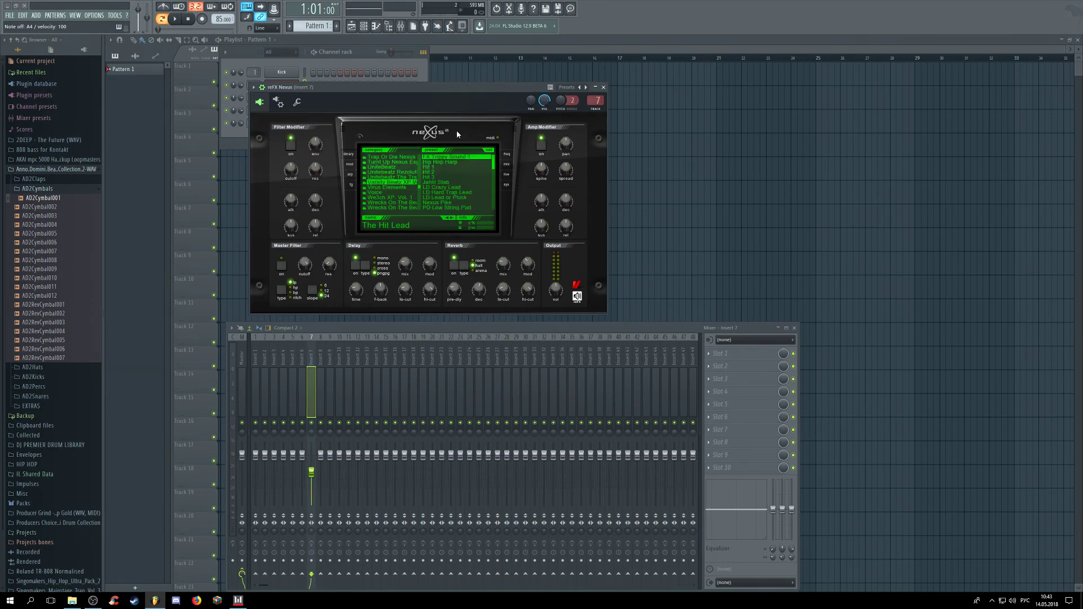
{"action": "left_click_drag", "start_coordinate": [458, 98], "coordinate": [463, 99]}
{"action": "left_click", "coordinate": [451, 164]}
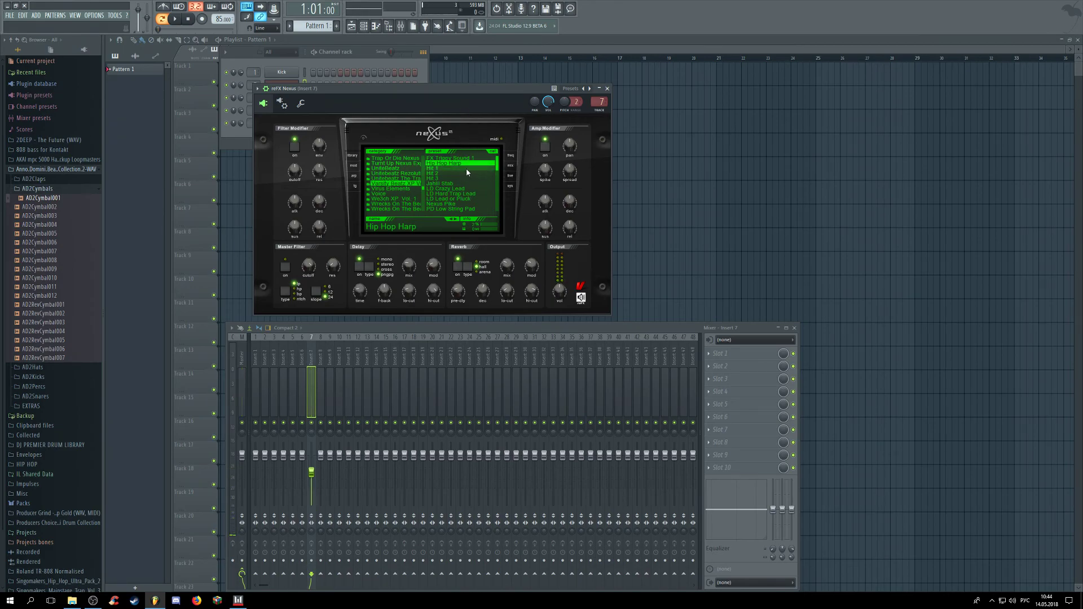
Step: Audition the Hit 1, Hit 2 and Hit 3 presets by playing a few notes on each
{"action": "left_click", "coordinate": [442, 168]}
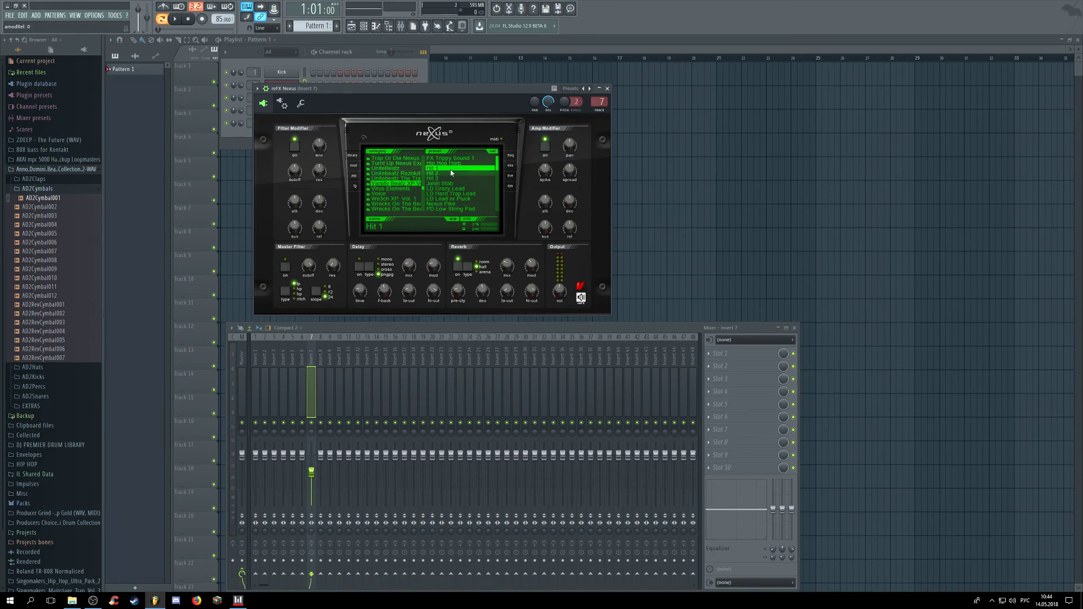
{"action": "left_click_drag", "start_coordinate": [446, 93], "coordinate": [450, 92]}
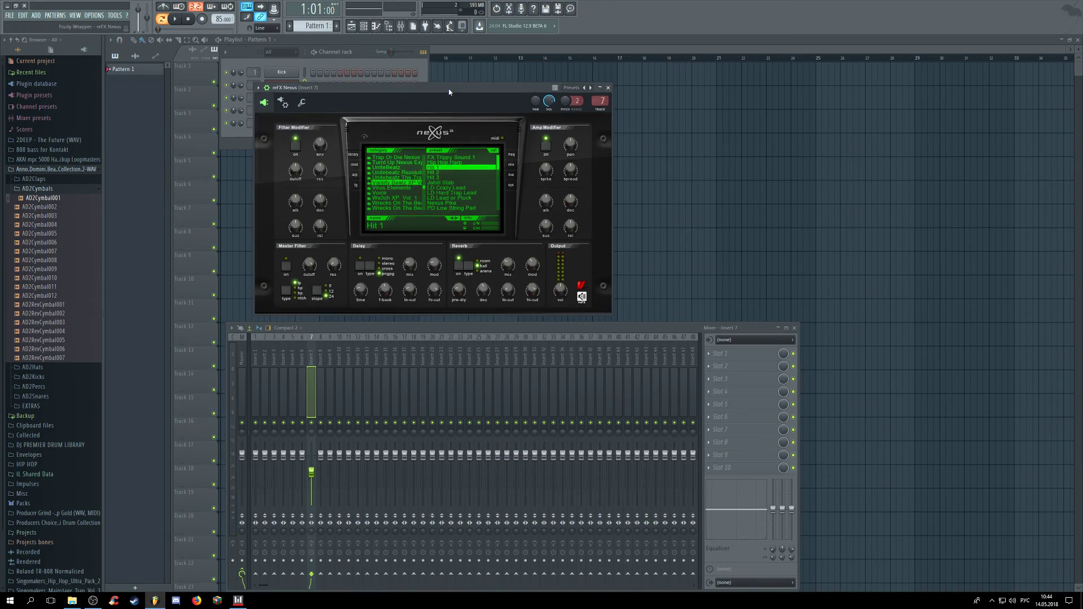
{"action": "key", "text": "n"}
{"action": "key", "text": "n"}
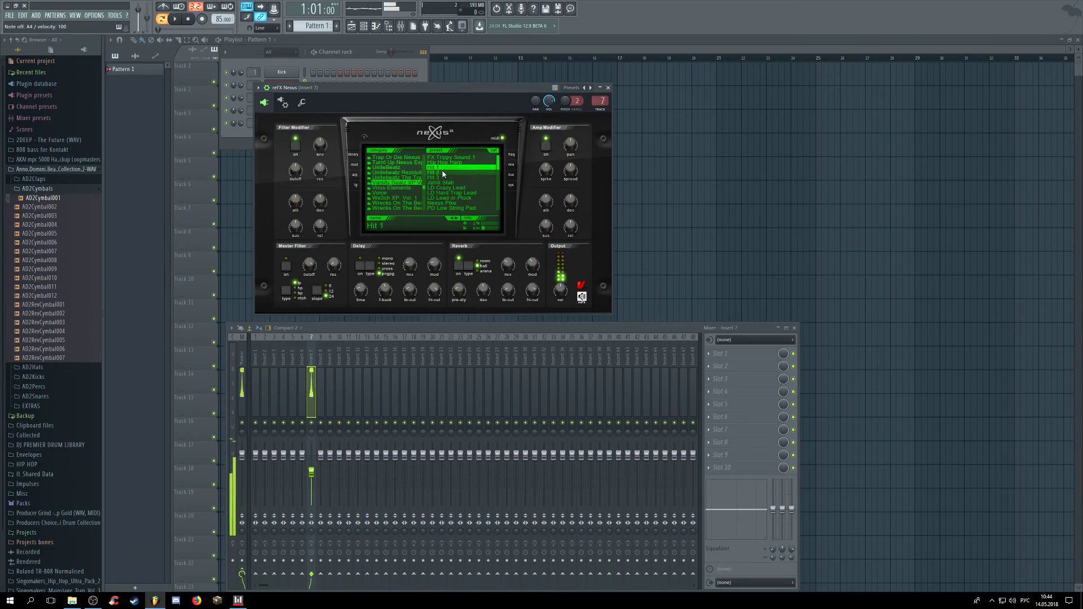
{"action": "left_click", "coordinate": [438, 173]}
{"action": "left_click", "coordinate": [449, 107]}
{"action": "key", "text": "n"}
{"action": "key", "text": "n"}
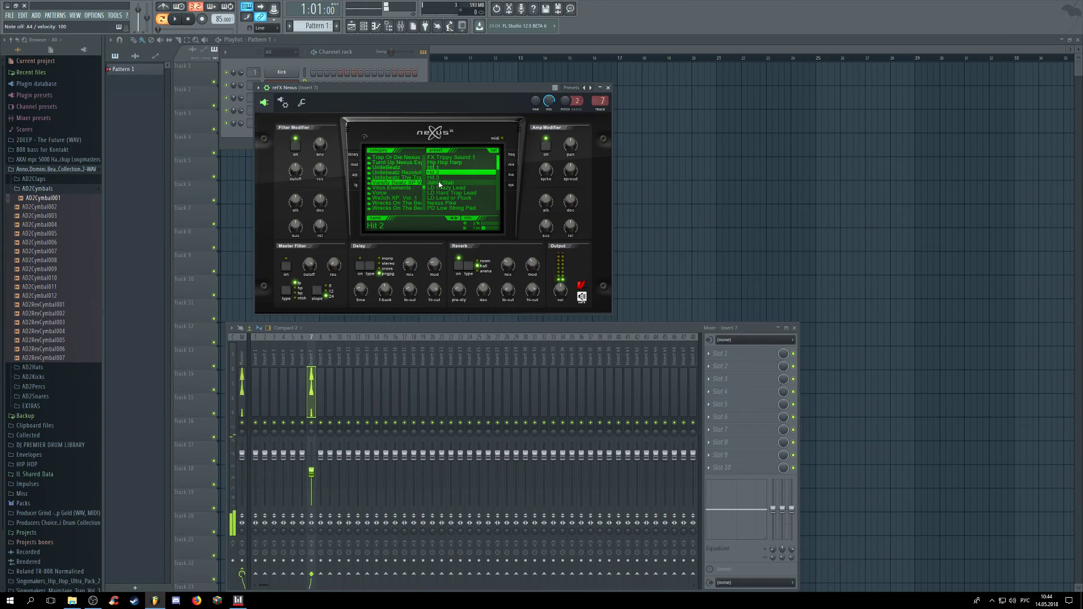
{"action": "left_click", "coordinate": [440, 178]}
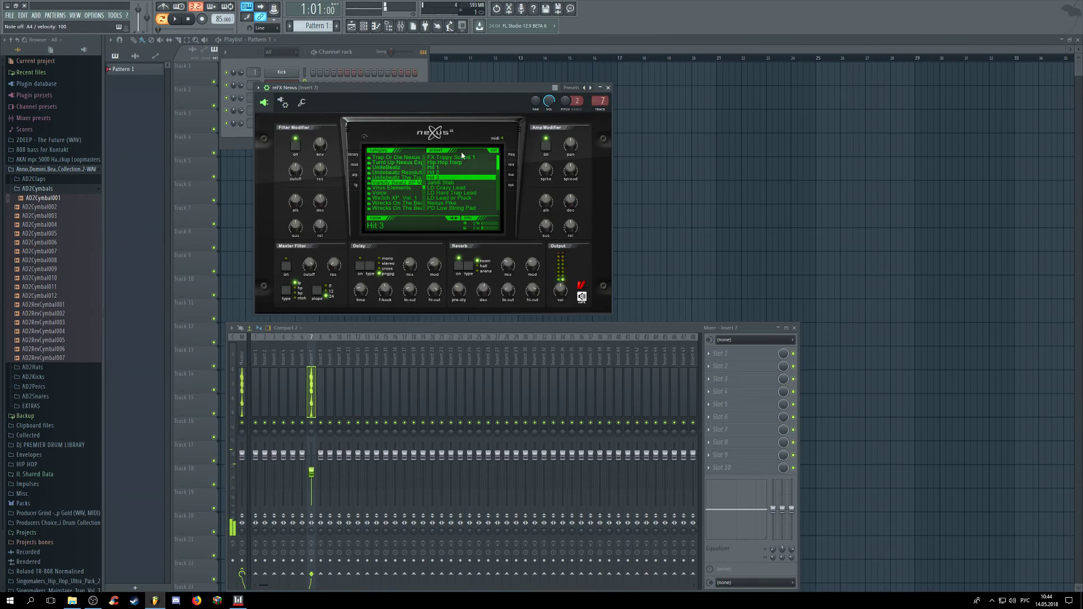
Step: Audition Jahlil Stab, LD Crazy Lead, LD Hard Trap Lead and LD Lead or Pluck, and end on the Nexus Pike preset
{"action": "left_click", "coordinate": [445, 182]}
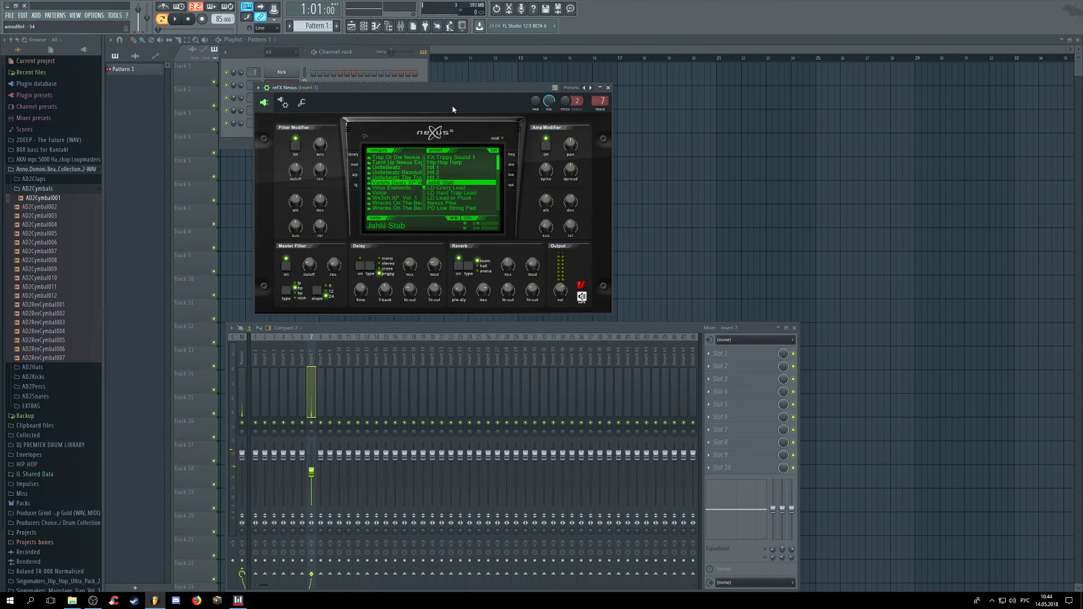
{"action": "left_click", "coordinate": [456, 188]}
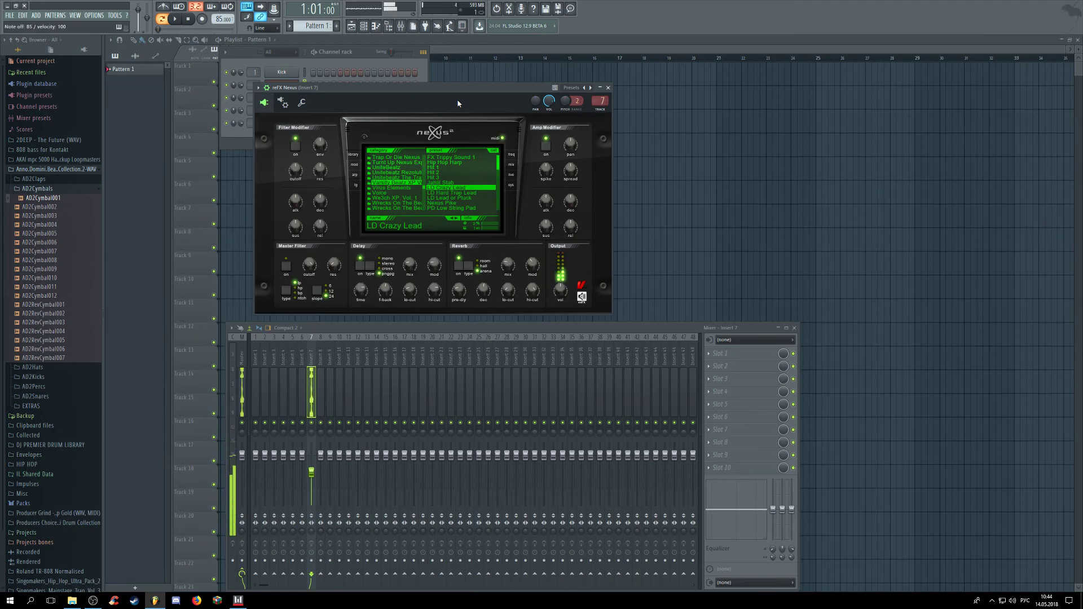
{"action": "left_click", "coordinate": [455, 193]}
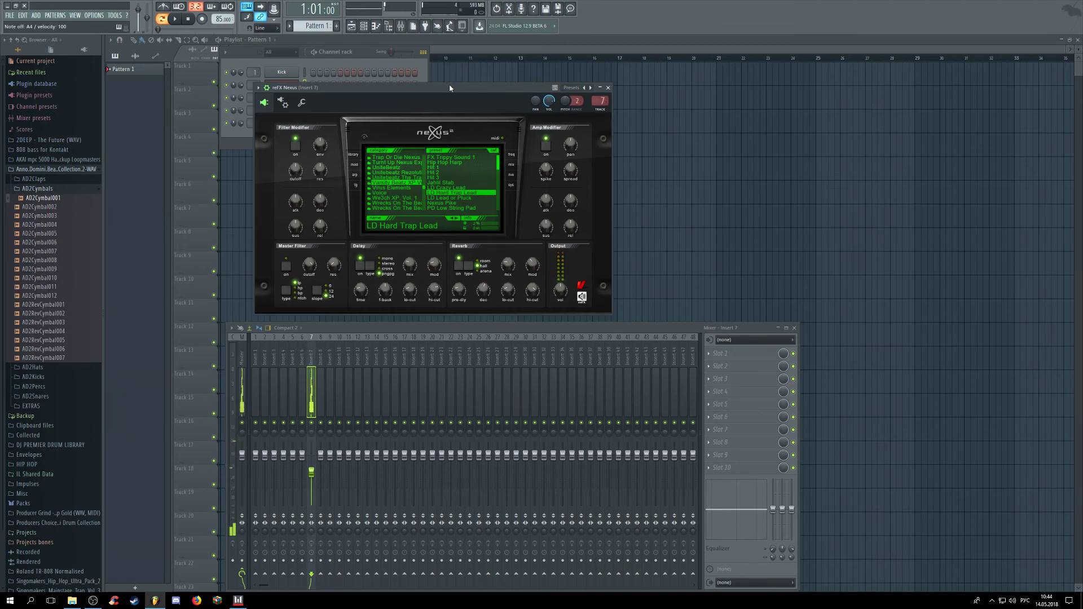
{"action": "key", "text": "n"}
{"action": "left_click", "coordinate": [448, 198]}
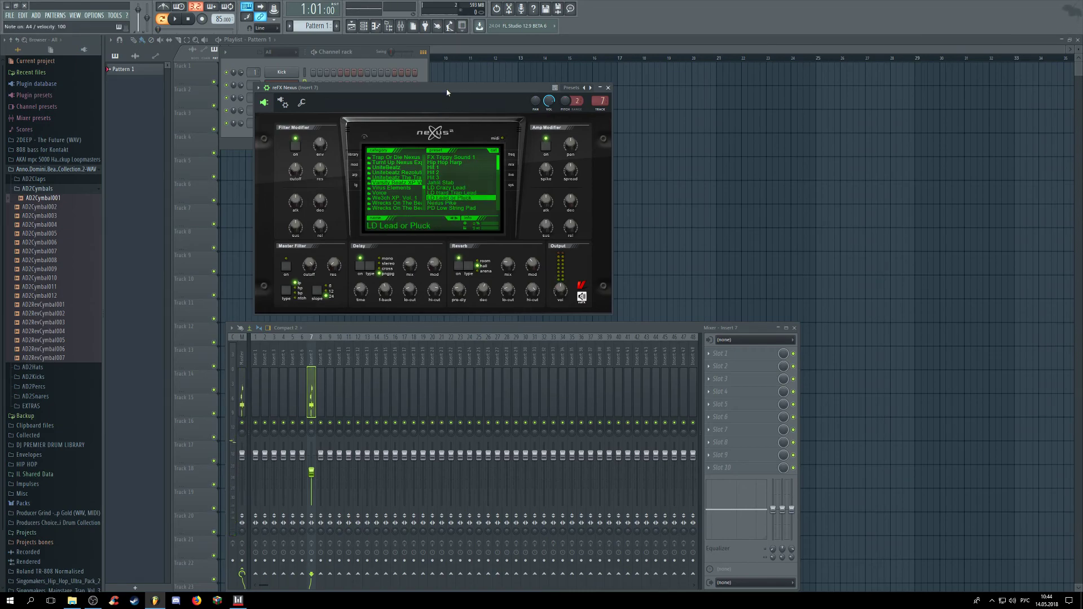
{"action": "left_click", "coordinate": [455, 204]}
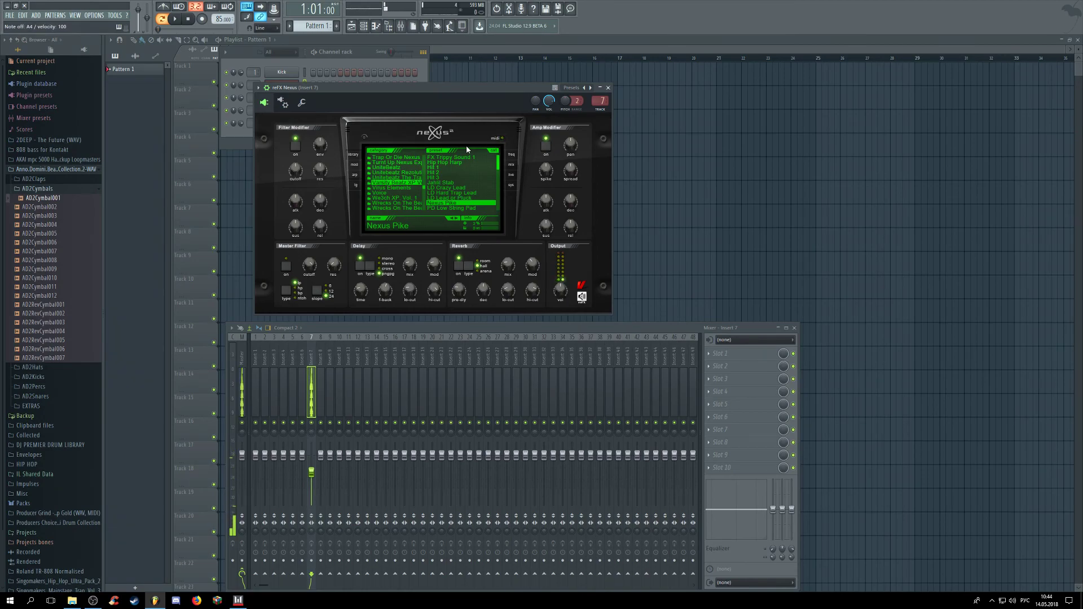
Step: Open the piano roll of the reFX Nexus channel and place an A4 note at the start of bar 1
{"action": "left_click", "coordinate": [356, 57]}
{"action": "right_click", "coordinate": [298, 85]}
{"action": "left_click", "coordinate": [311, 86]}
{"action": "key", "text": "n"}
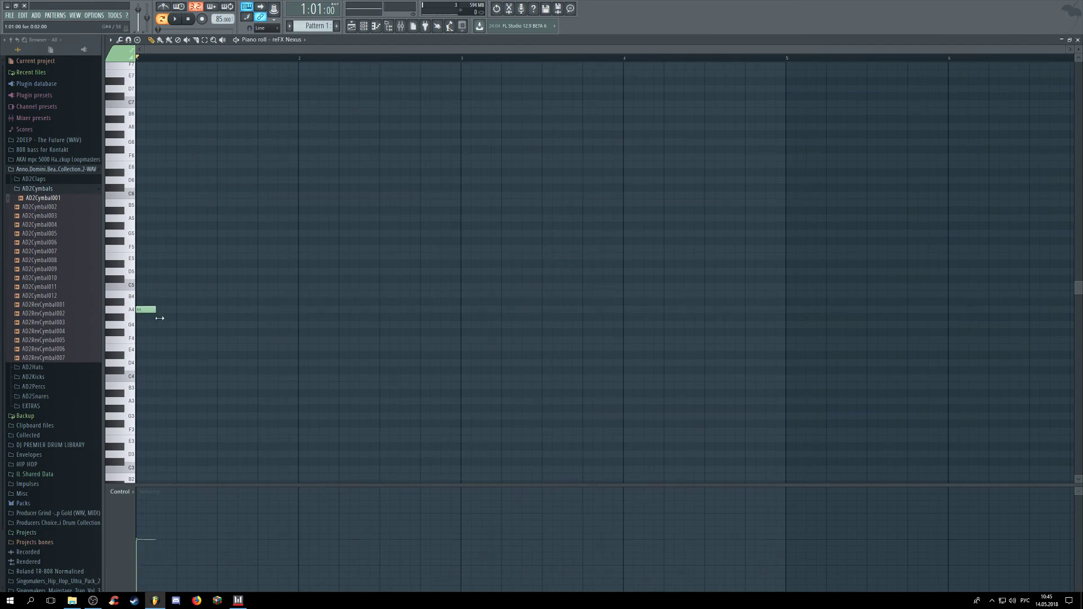
Step: Play back the pattern and place a short B4 note at step 7 of bar 1
{"action": "key", "text": "space"}
{"action": "key", "text": "space"}
{"action": "key", "text": "space"}
{"action": "key", "text": "space"}
{"action": "key", "text": "space"}
{"action": "left_click", "coordinate": [204, 294]}
Step: Try C5, B4 and D5 notes in the second half of bar 1, playing them back and deleting the unwanted ones
{"action": "left_click", "coordinate": [240, 287]}
{"action": "left_click", "coordinate": [280, 294]}
{"action": "key", "text": "space"}
{"action": "key", "text": "space"}
{"action": "right_click", "coordinate": [288, 295]}
{"action": "right_click", "coordinate": [249, 287]}
{"action": "left_click", "coordinate": [249, 272]}
{"action": "key", "text": "space"}
{"action": "key", "text": "space"}
{"action": "left_click", "coordinate": [250, 287]}
{"action": "key", "text": "space"}
{"action": "right_click", "coordinate": [251, 287]}
{"action": "key", "text": "space"}
Step: Complete the bar 1 melody with short C5, B4, C5 and G4 notes at steps 9, 11, 13 and 15
{"action": "left_click", "coordinate": [222, 287]}
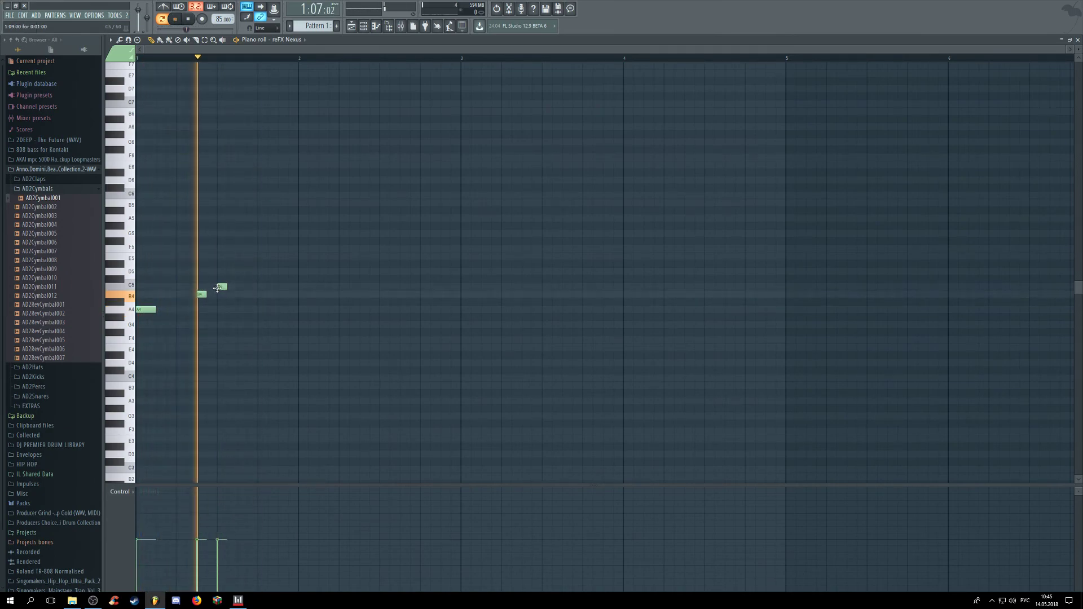
{"action": "left_click", "coordinate": [240, 294]}
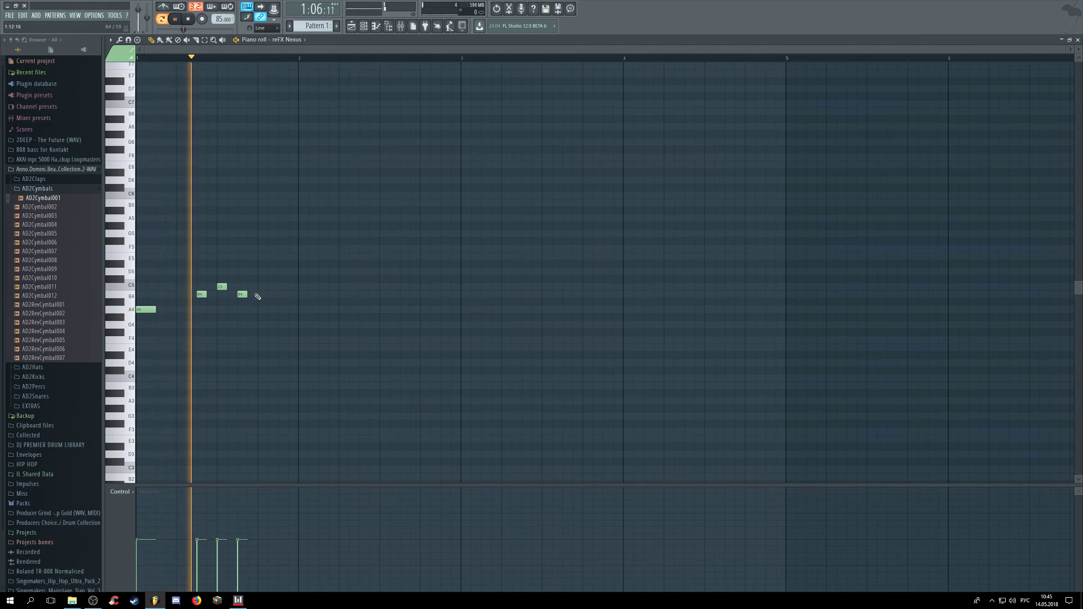
{"action": "left_click", "coordinate": [259, 287]}
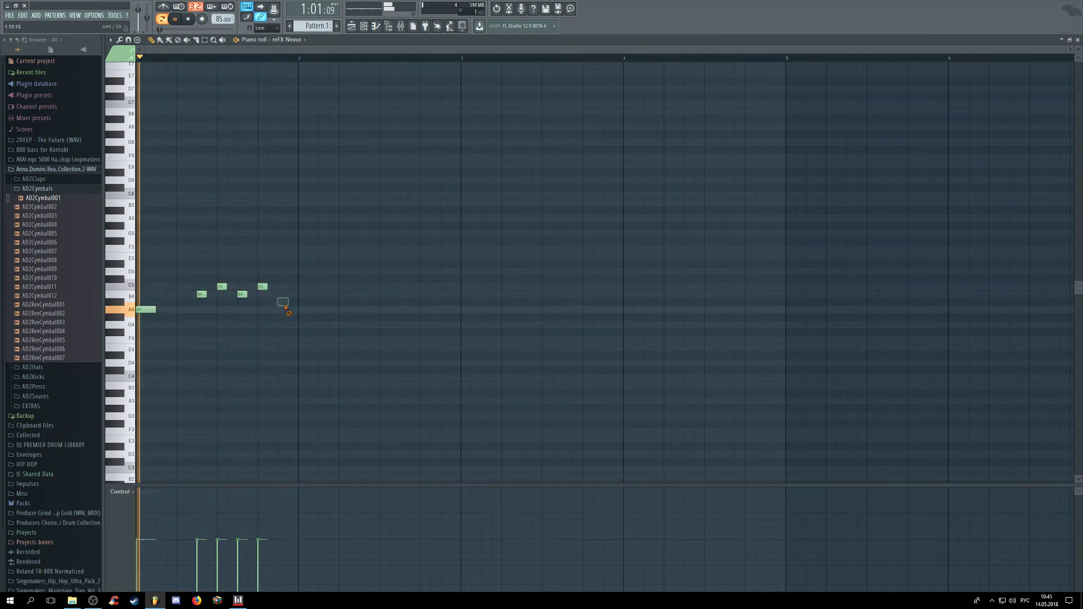
{"action": "left_click", "coordinate": [279, 325]}
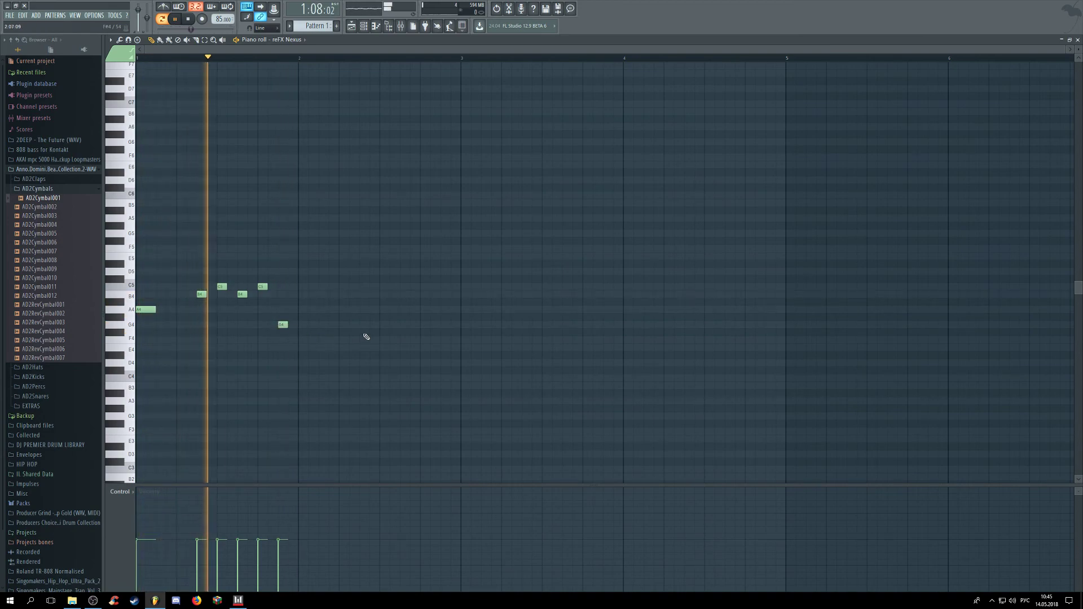
Step: Duplicate the bar 1 melody into bar 2, and copy both bars into bars 3 and 4
{"action": "left_click_drag", "start_coordinate": [372, 355], "coordinate": [137, 262]}
{"action": "left_click_drag", "start_coordinate": [137, 309], "coordinate": [299, 309]}
{"action": "left_click_drag", "start_coordinate": [557, 397], "coordinate": [138, 264]}
{"action": "mouse_move", "coordinate": [141, 309]}
{"action": "left_mouse_down"}
{"action": "mouse_move", "coordinate": [506, 310]}
{"action": "mouse_move", "coordinate": [467, 309]}
{"action": "left_mouse_up"}
{"action": "left_click", "coordinate": [484, 248]}
{"action": "right_click", "coordinate": [484, 247]}
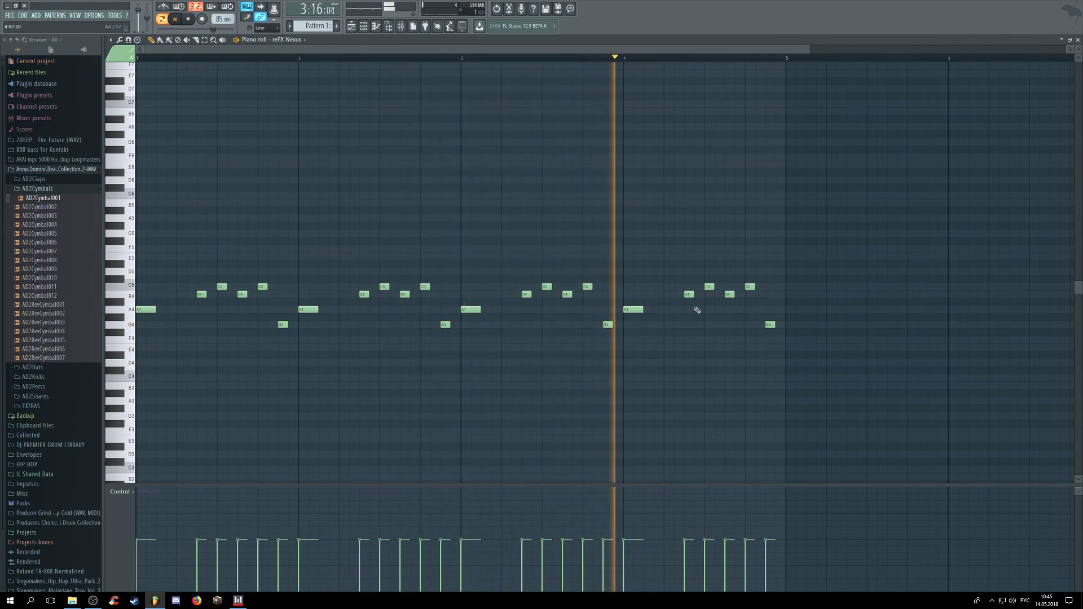
Step: Replace the last two bar 4 melody notes with two-step G4 and B4 notes at steps 13 and 15
{"action": "right_click", "coordinate": [771, 325]}
{"action": "right_click", "coordinate": [750, 288]}
{"action": "left_click", "coordinate": [747, 325]}
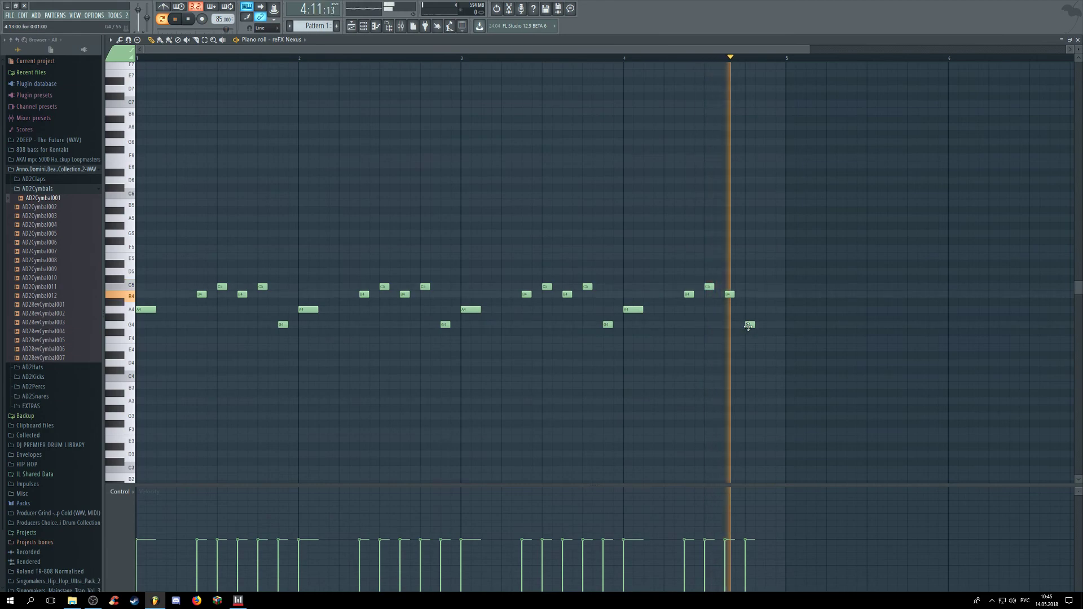
{"action": "left_click", "coordinate": [768, 294]}
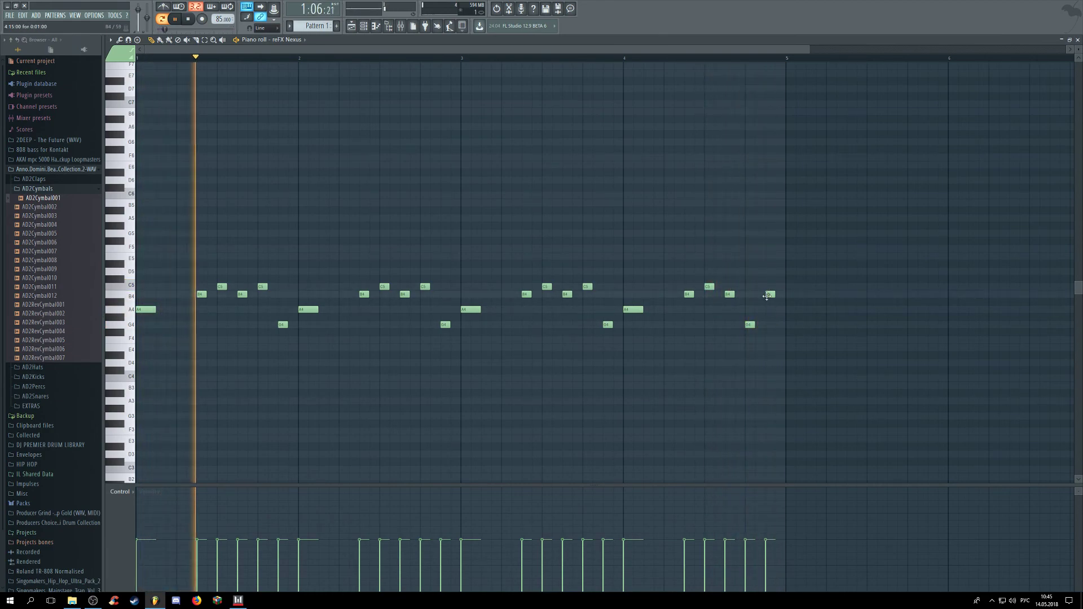
{"action": "left_click_drag", "start_coordinate": [755, 325], "coordinate": [784, 295]}
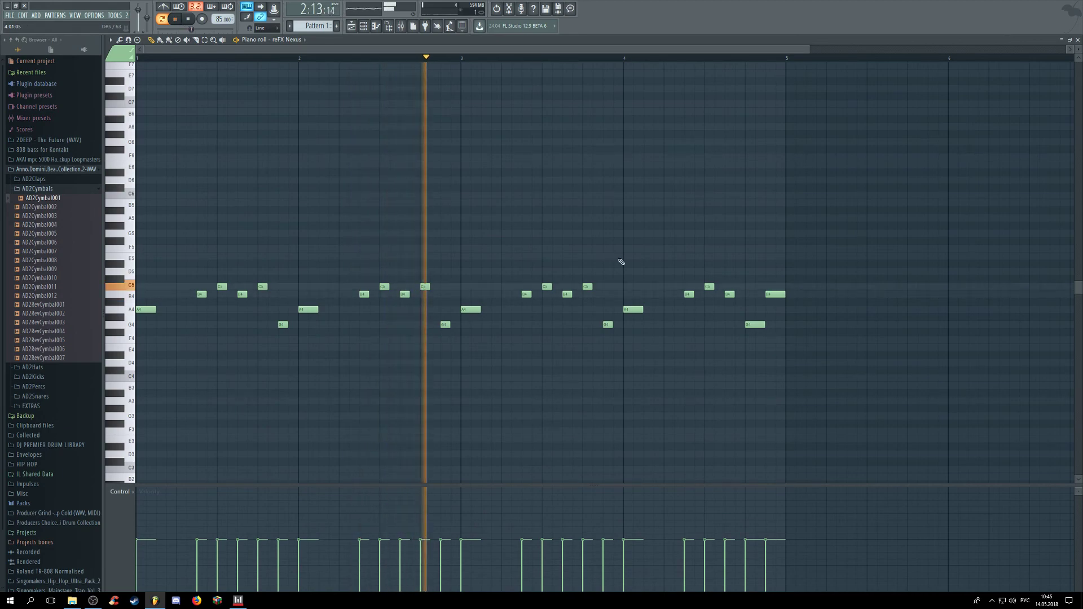
Step: Clone the reFX Nexus channel in the channel rack and stop playback
{"action": "left_click", "coordinate": [366, 26]}
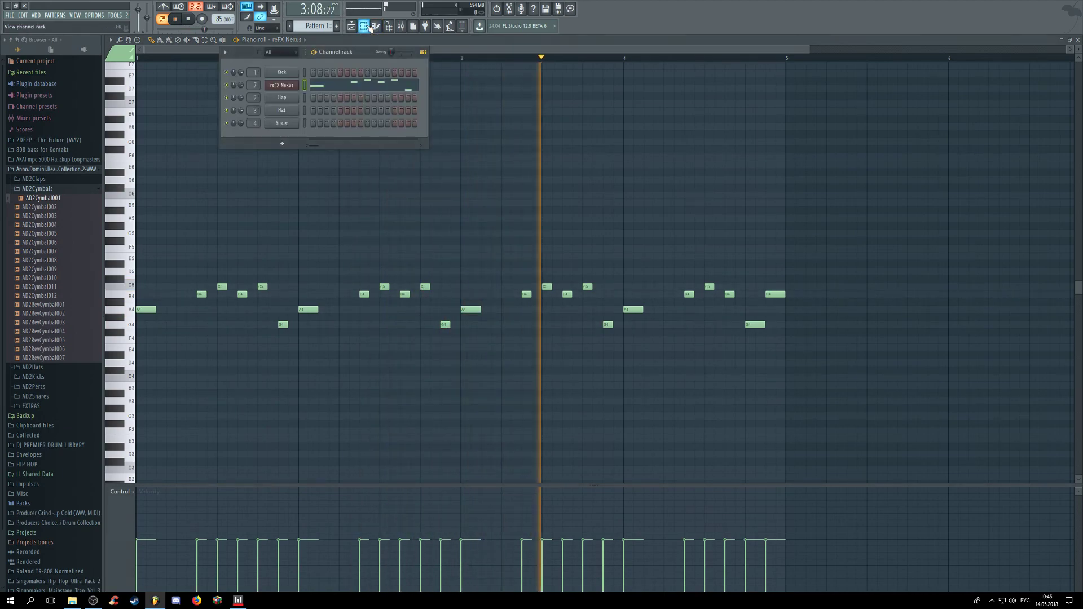
{"action": "right_click", "coordinate": [291, 85]}
{"action": "left_click", "coordinate": [319, 150]}
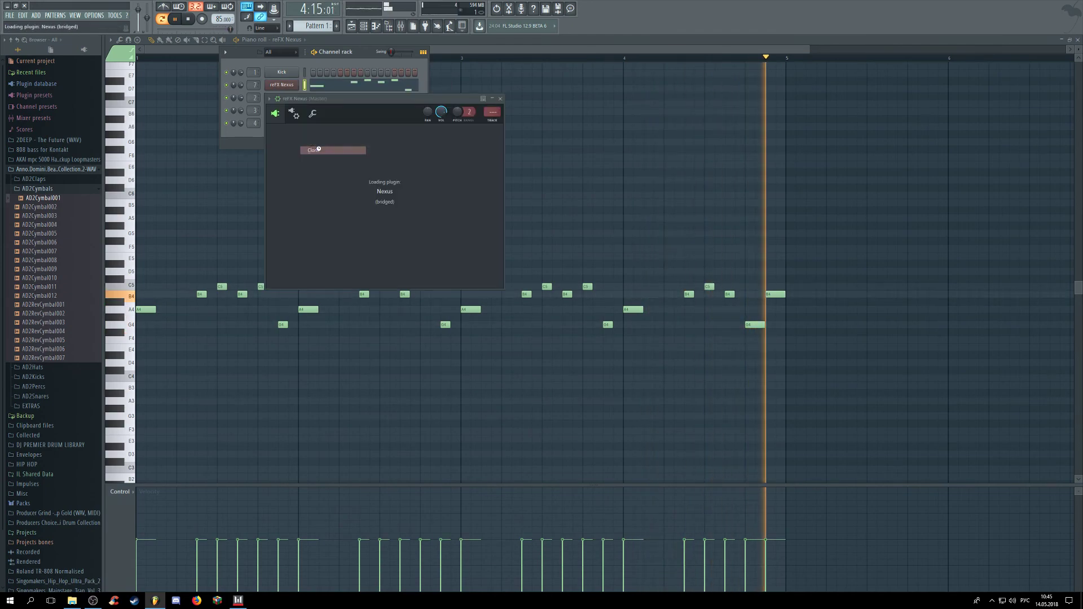
{"action": "key", "text": "space"}
{"action": "left_click", "coordinate": [347, 69]}
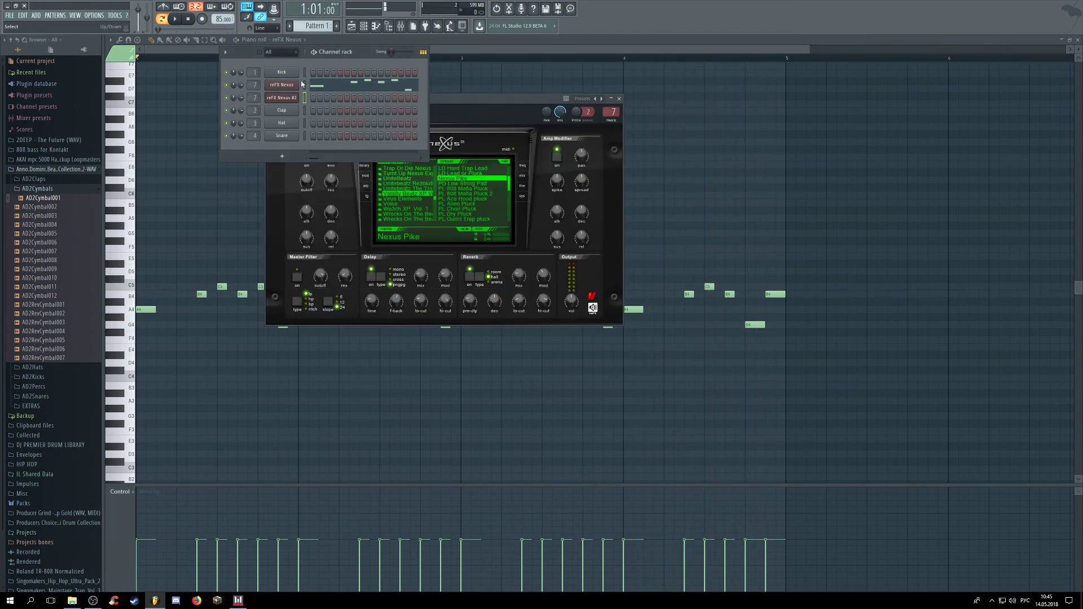
Step: Audition PD Low String Pad, PL 808 Mafia Pluck, PL 808 Mafia Pluck 2, PL Ace Hood pluck and PL Choir Pluck on the cloned Nexus
{"action": "left_click", "coordinate": [493, 120]}
{"action": "left_click", "coordinate": [463, 184]}
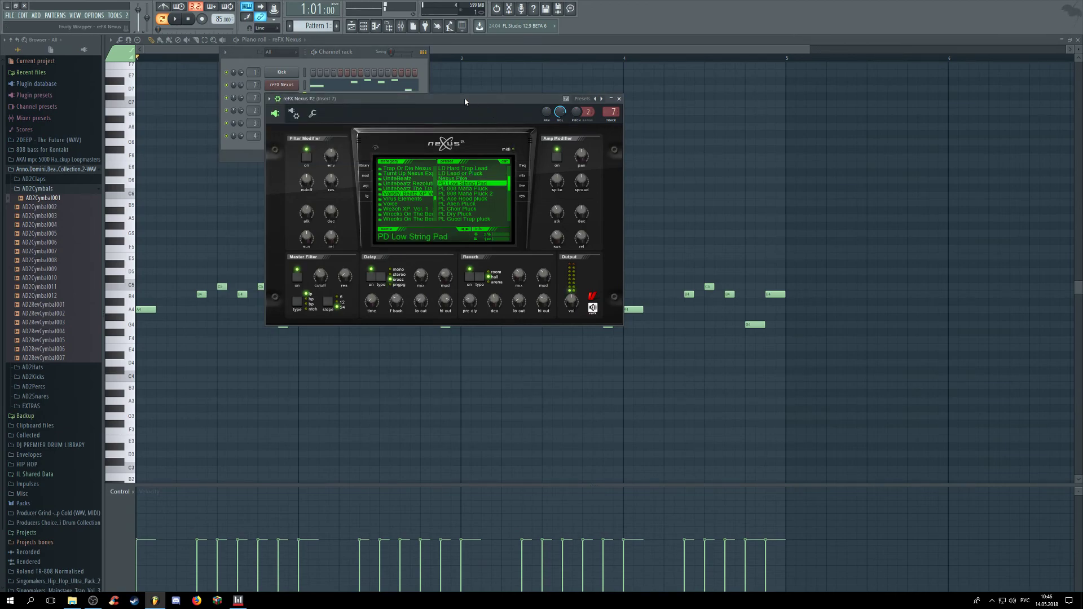
{"action": "left_click", "coordinate": [473, 189]}
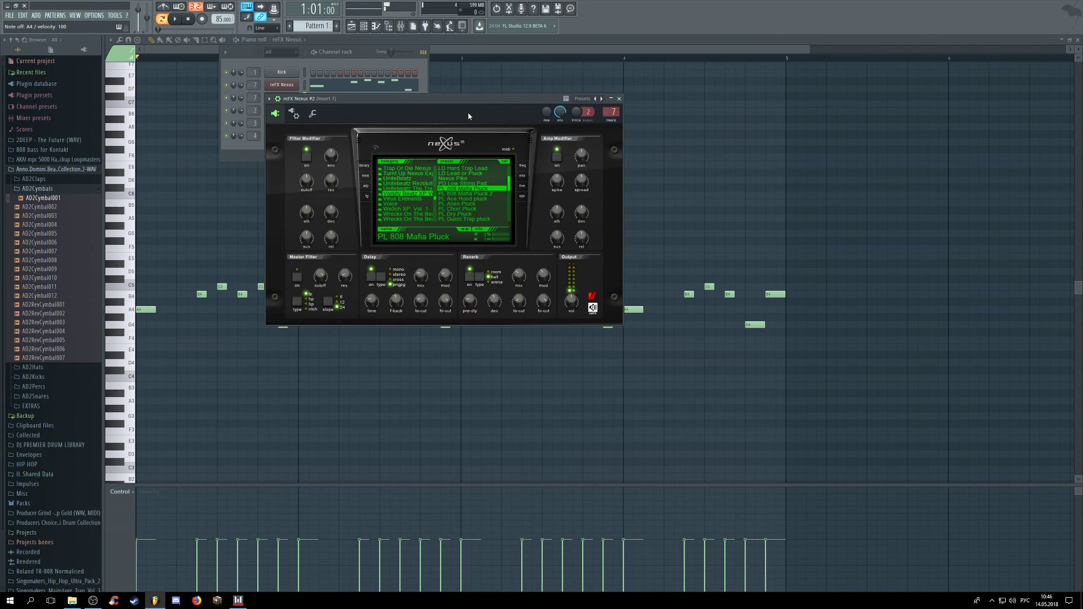
{"action": "left_click", "coordinate": [473, 193]}
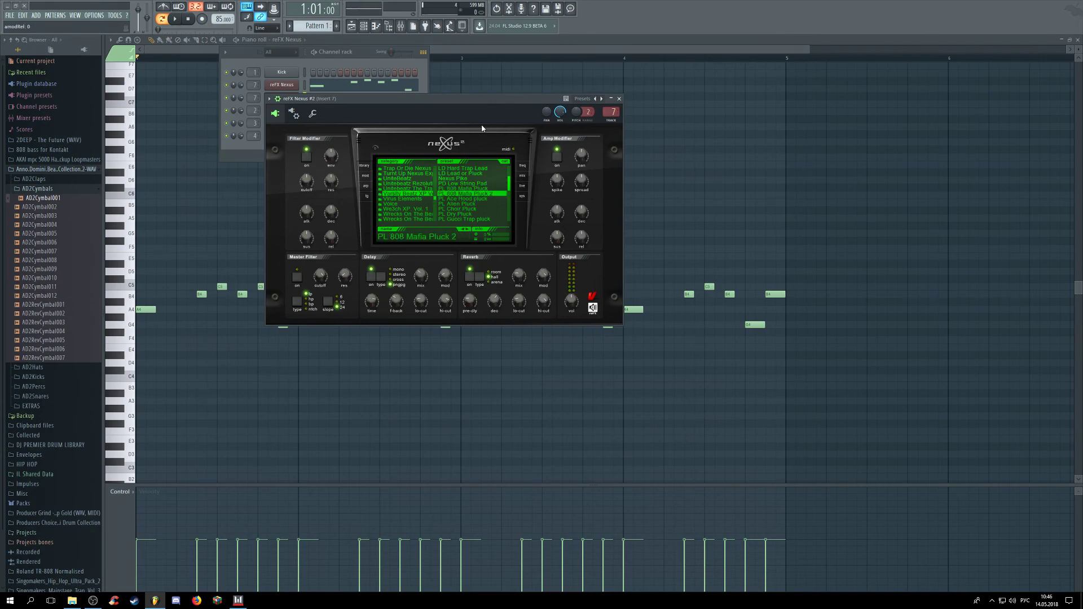
{"action": "left_click", "coordinate": [482, 199]}
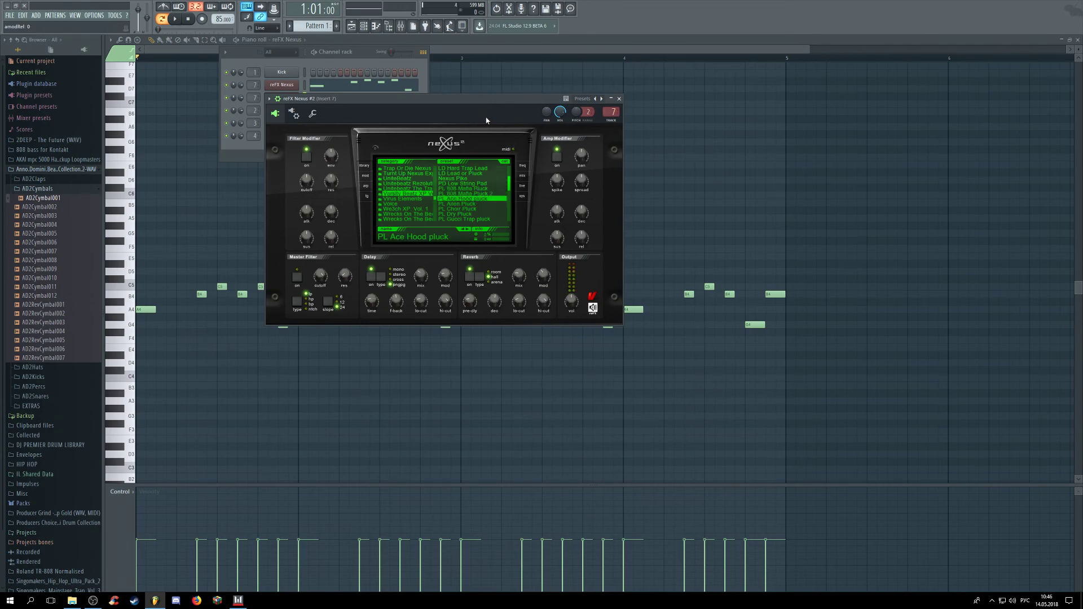
{"action": "left_click", "coordinate": [475, 209]}
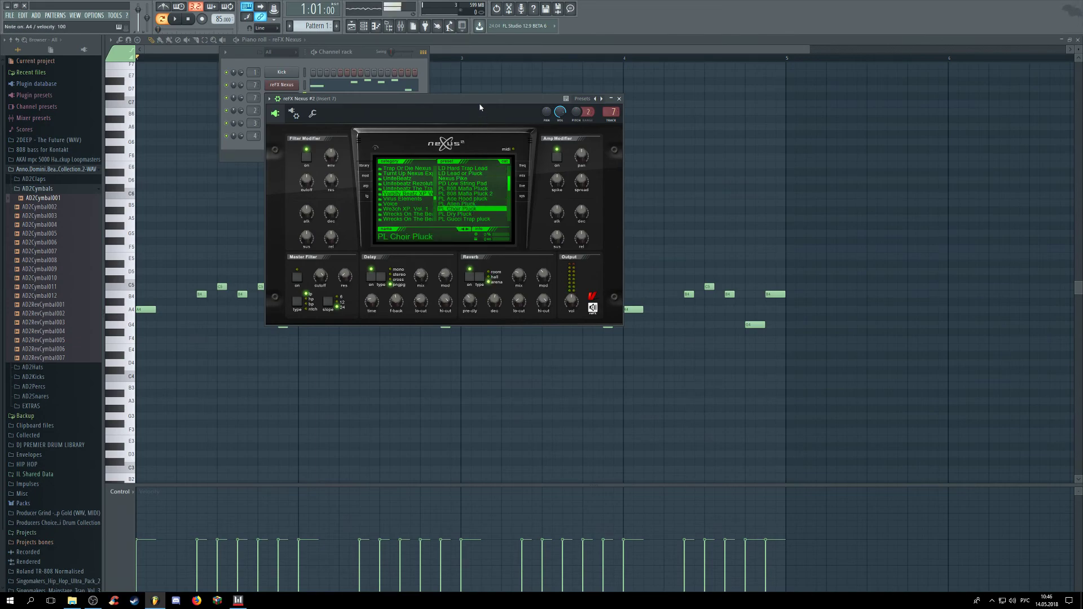
Step: Audition Space ARP, TM88 Guitar 2, TM88 Guitar, Trap Pluck and Trap Brass 1, and load Trap Lead 1 on the cloned Nexus
{"action": "left_click_drag", "start_coordinate": [512, 181], "coordinate": [512, 201]}
{"action": "left_click", "coordinate": [454, 183]}
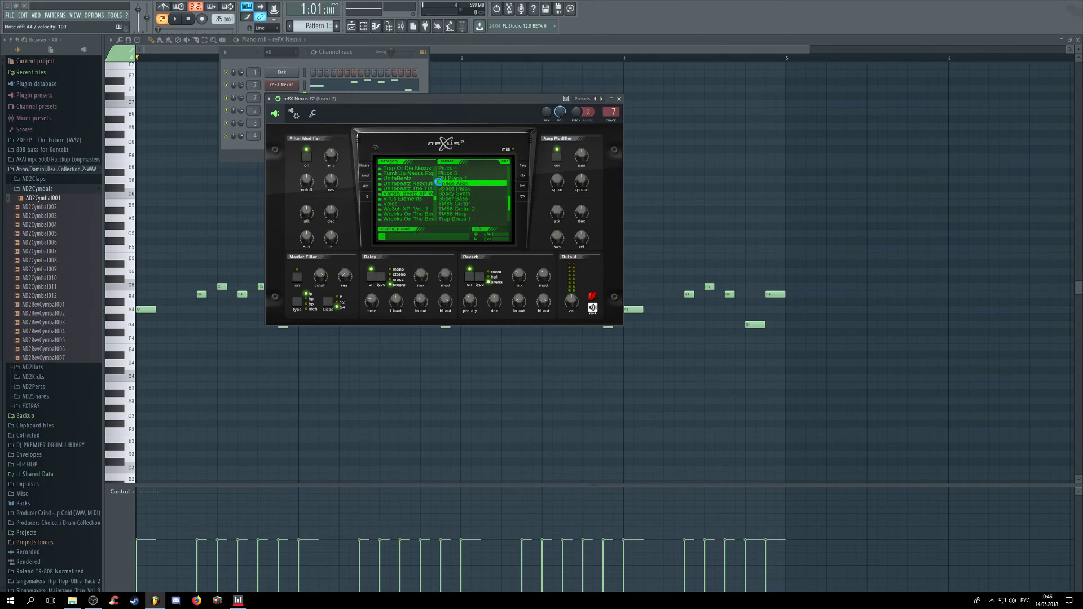
{"action": "left_click", "coordinate": [472, 209]}
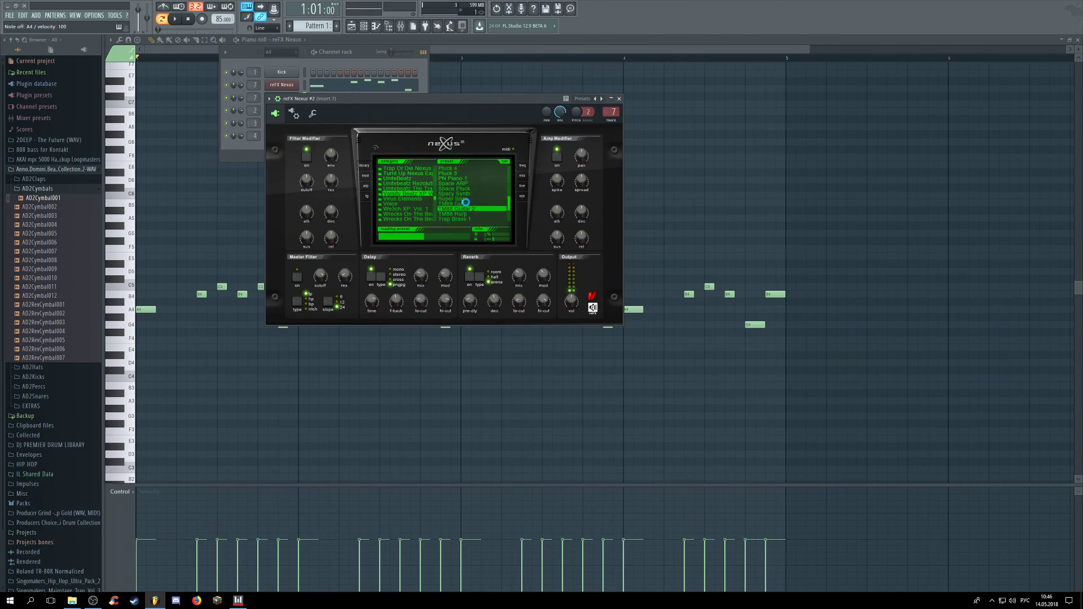
{"action": "left_click", "coordinate": [485, 204]}
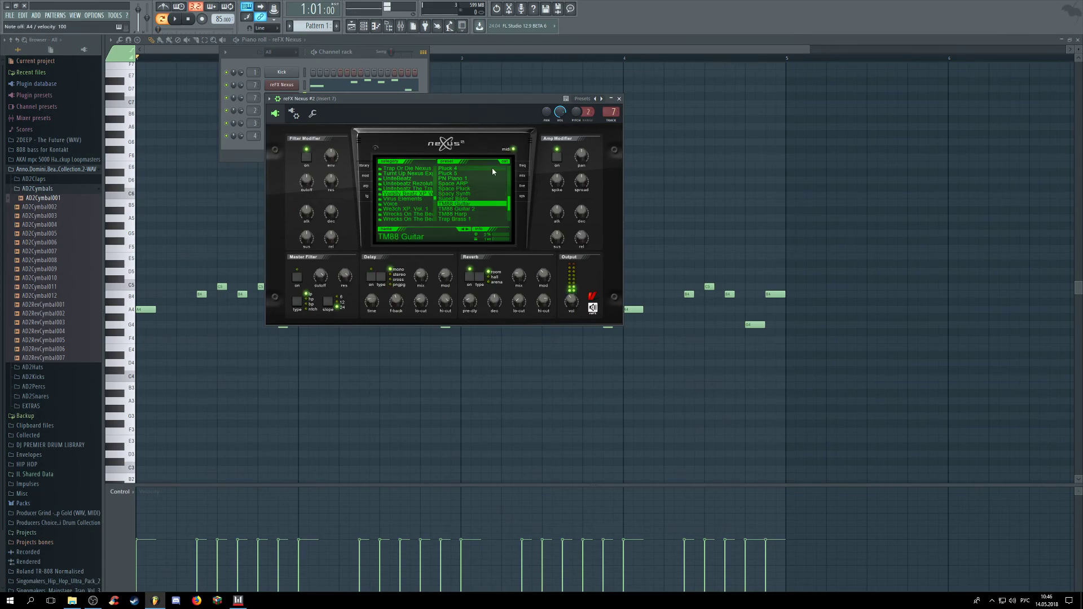
{"action": "left_click_drag", "start_coordinate": [510, 205], "coordinate": [513, 219]}
{"action": "left_click", "coordinate": [457, 199]}
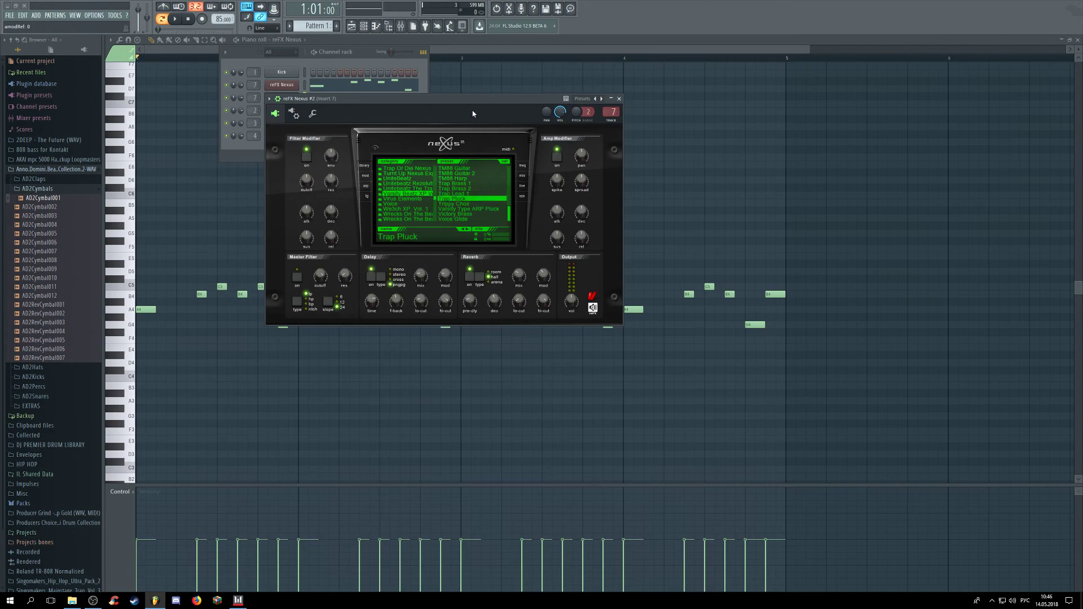
{"action": "left_click", "coordinate": [473, 184]}
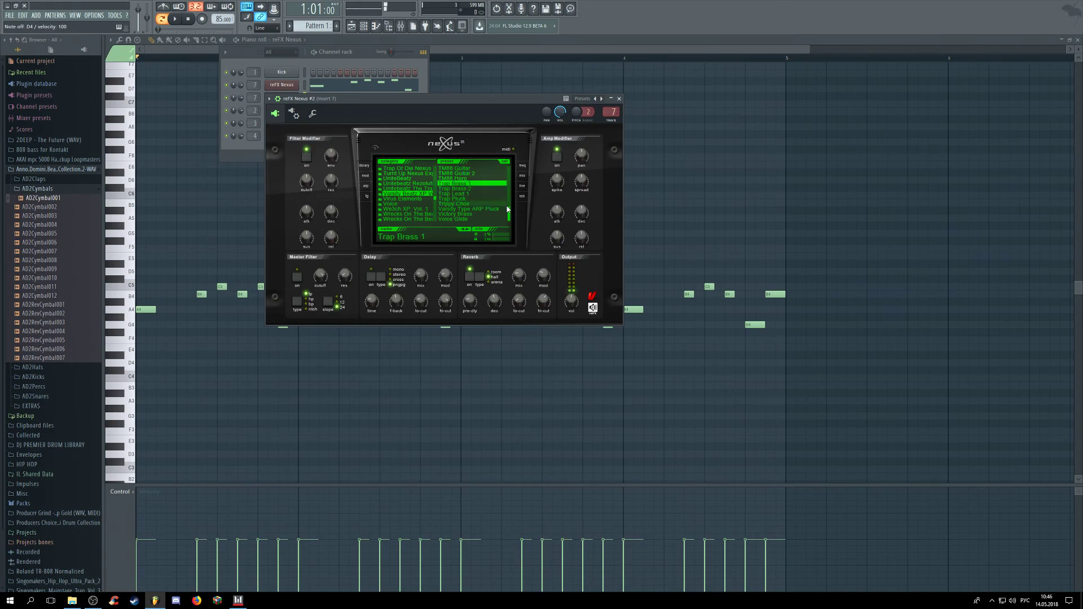
{"action": "left_click", "coordinate": [473, 194]}
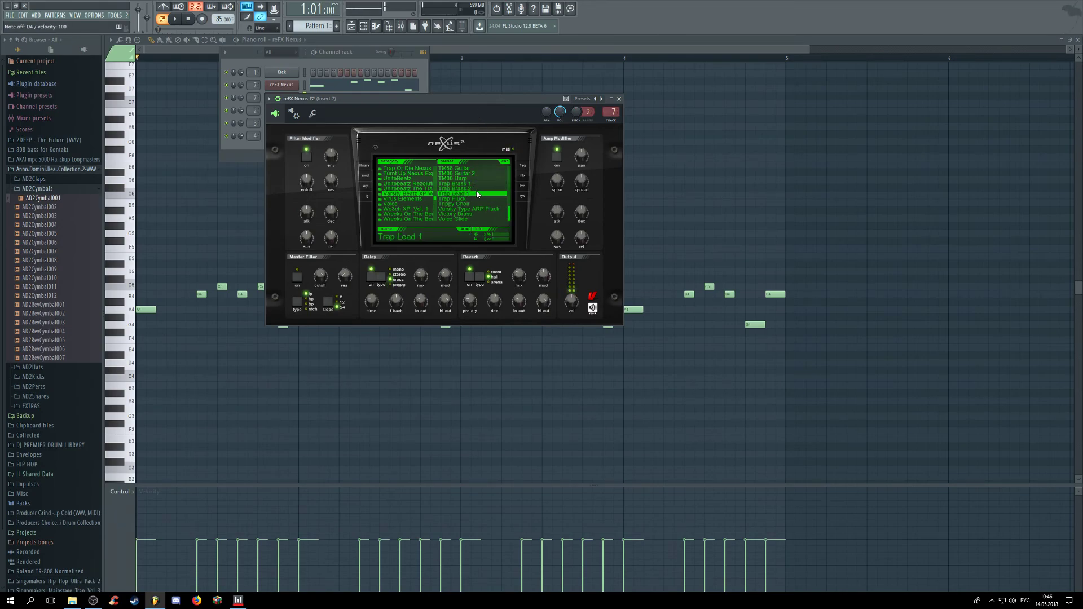
Step: Route the cloned Nexus to mixer insert 8 and adjust the stereo separation of inserts 7 and 8 while playing back the pattern
{"action": "left_click", "coordinate": [347, 65]}
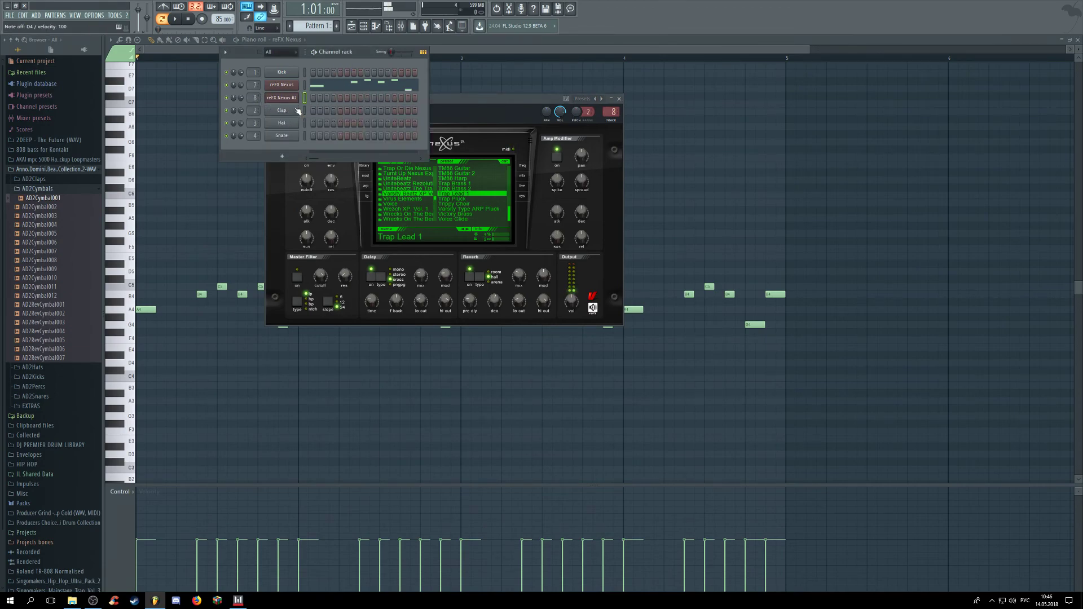
{"action": "left_click", "coordinate": [436, 28]}
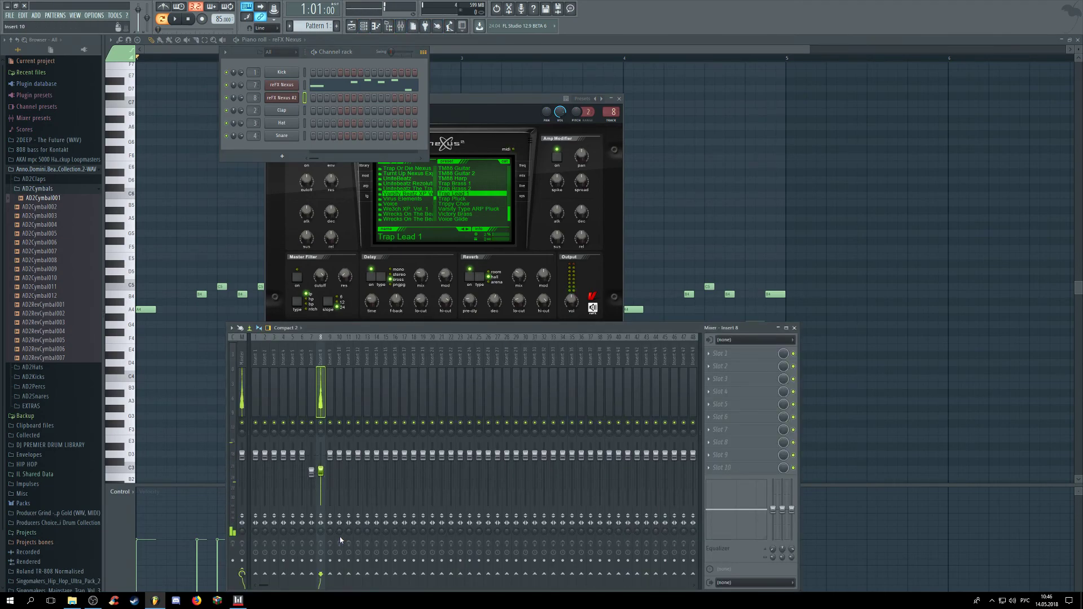
{"action": "key", "text": "space"}
{"action": "left_click", "coordinate": [313, 536]}
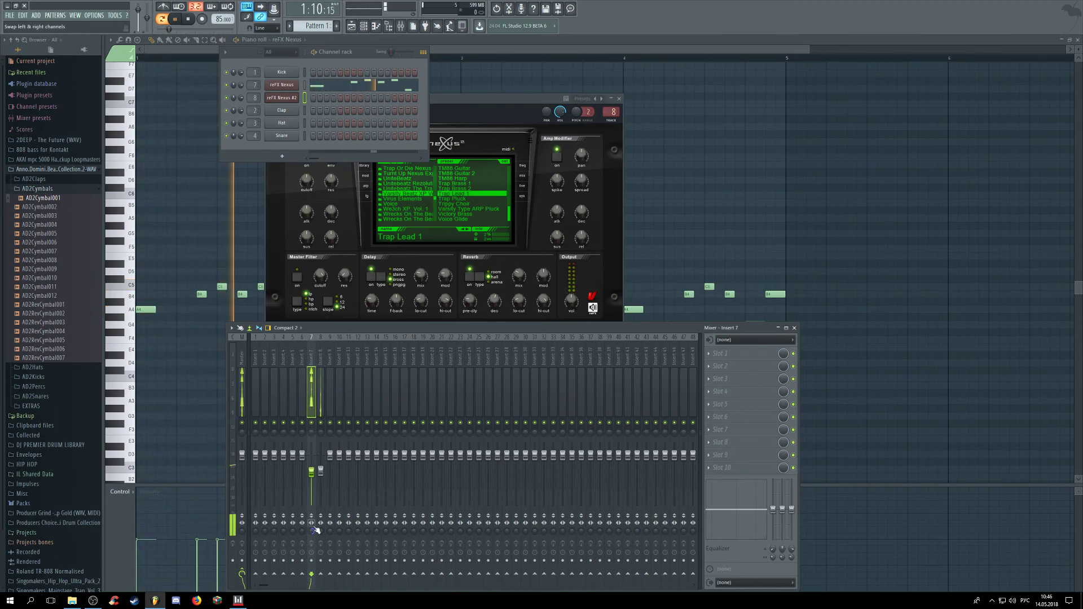
{"action": "left_click_drag", "start_coordinate": [311, 532], "coordinate": [321, 497]}
{"action": "key", "text": "space"}
{"action": "key", "text": "space"}
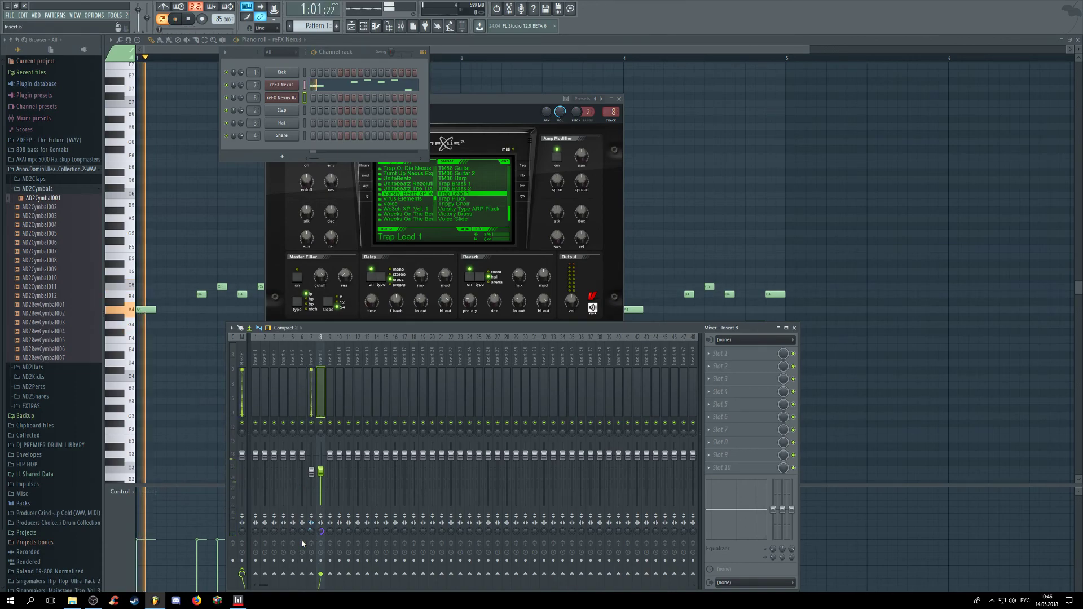
{"action": "key", "text": "space"}
Step: In the Nexus #2 piano roll, place a two-step A3 note at the start of each of the four bars
{"action": "right_click", "coordinate": [295, 99]}
{"action": "left_click", "coordinate": [313, 100]}
{"action": "scroll", "coordinate": [220, 341], "scroll_direction": "down", "scroll_amount": 1}
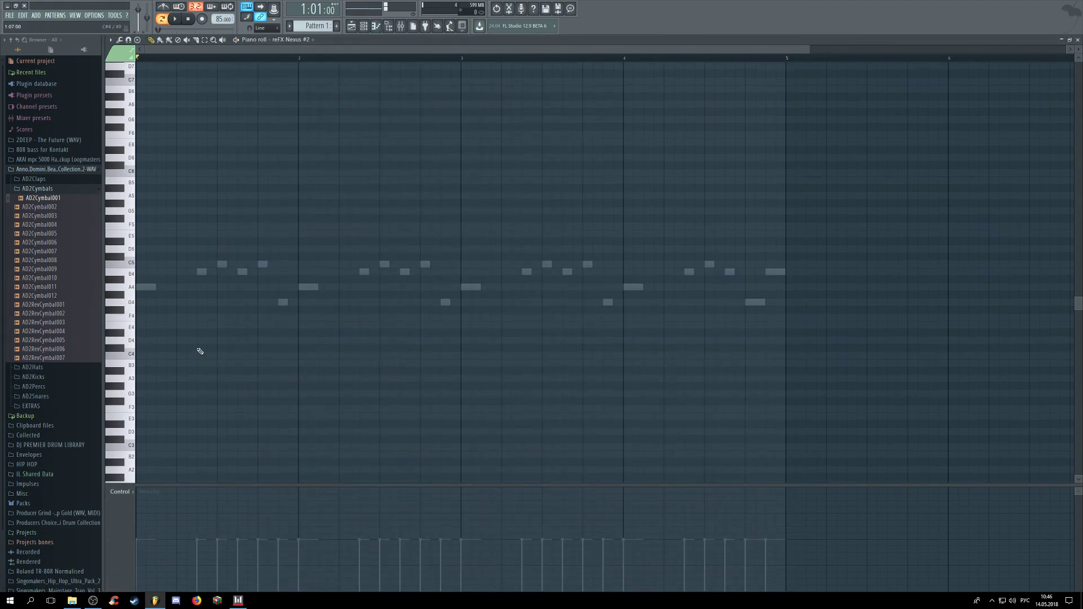
{"action": "left_click", "coordinate": [137, 287]}
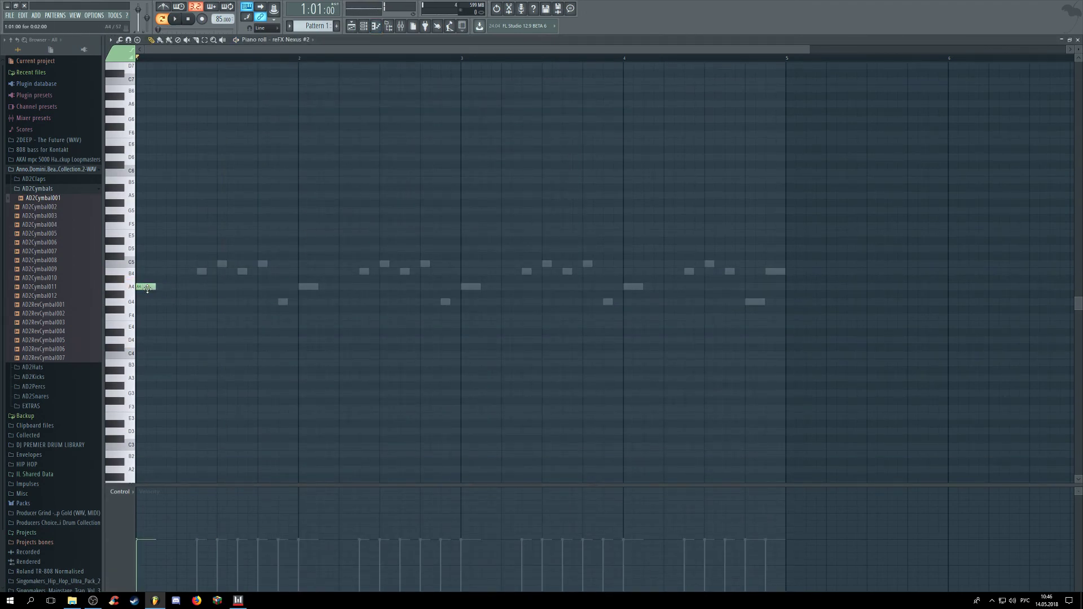
{"action": "left_click_drag", "start_coordinate": [183, 308], "coordinate": [102, 272]}
{"action": "key", "text": "space"}
{"action": "left_click", "coordinate": [306, 381]}
{"action": "left_click", "coordinate": [467, 381]}
{"action": "left_click", "coordinate": [629, 379]}
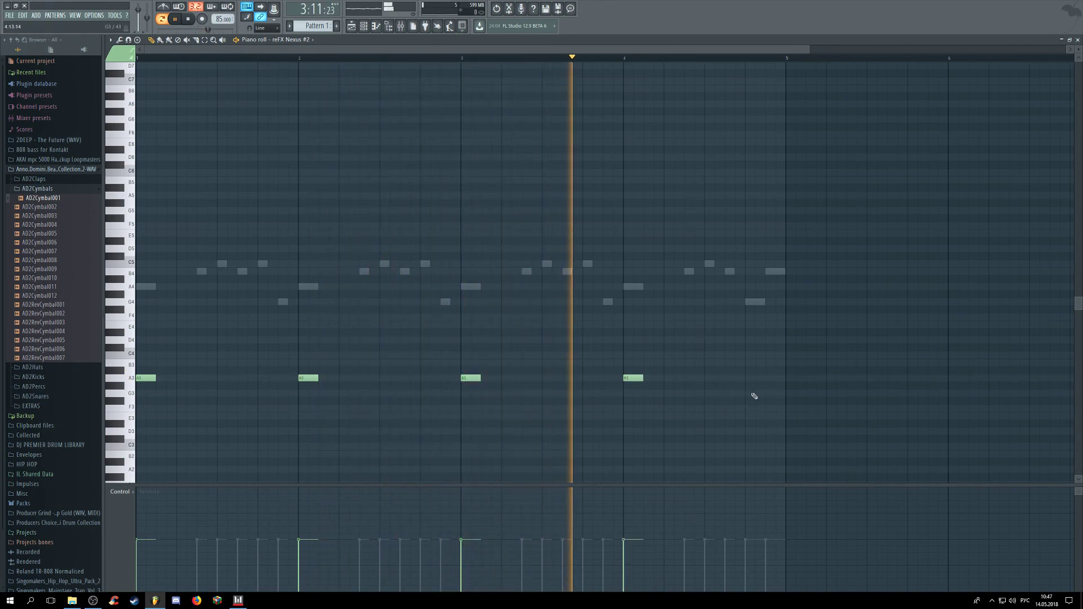
Step: Try G3 and B3 notes at steps 13 and 15 of bar 4 during playback, and delete both
{"action": "left_click", "coordinate": [747, 394]}
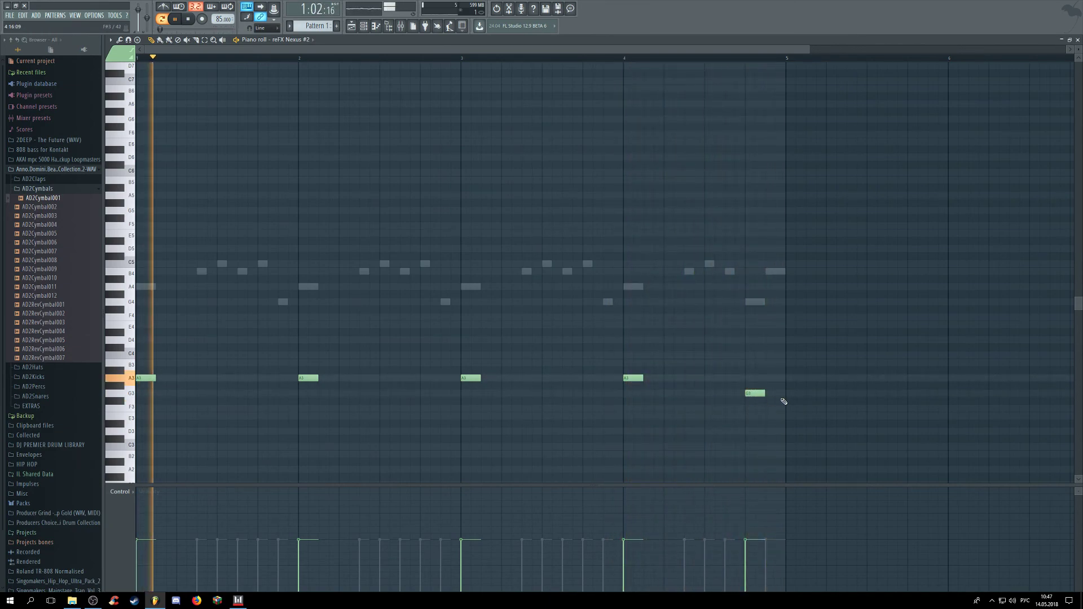
{"action": "left_click", "coordinate": [768, 363]}
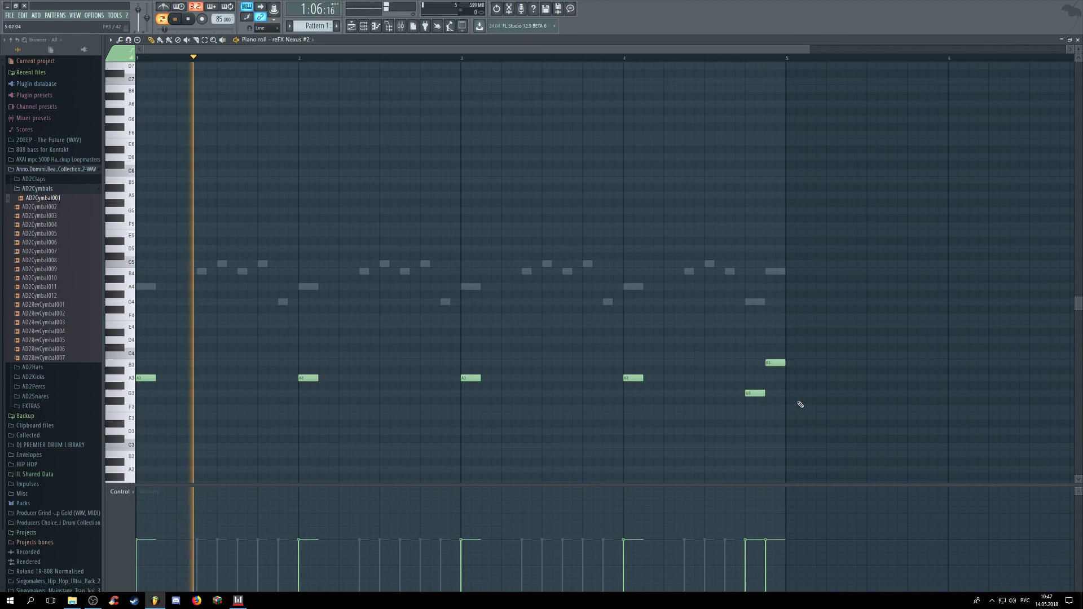
{"action": "right_click", "coordinate": [775, 364]}
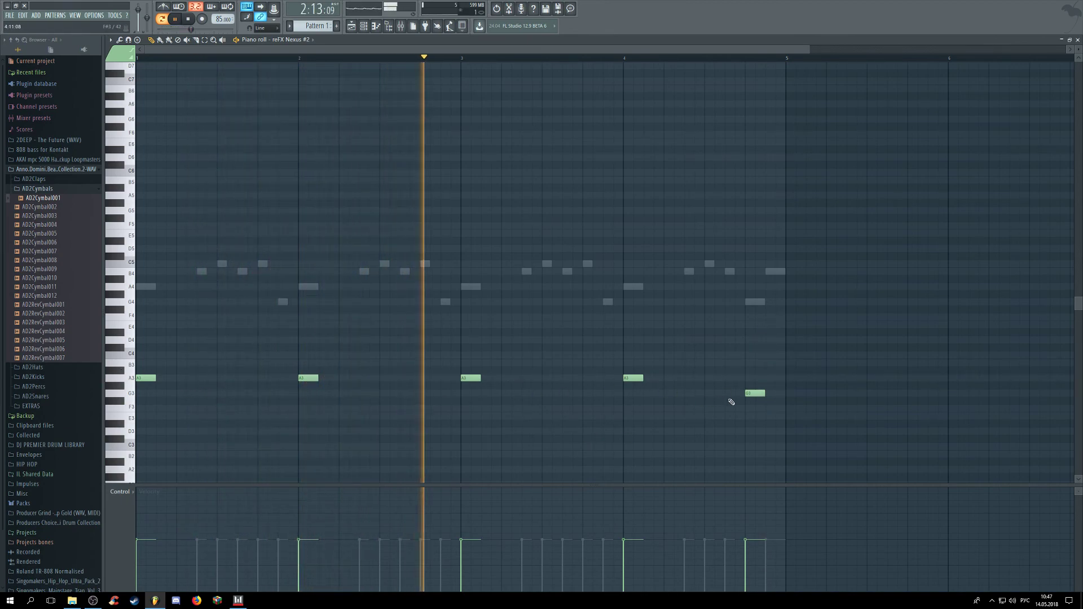
{"action": "right_click", "coordinate": [755, 394]}
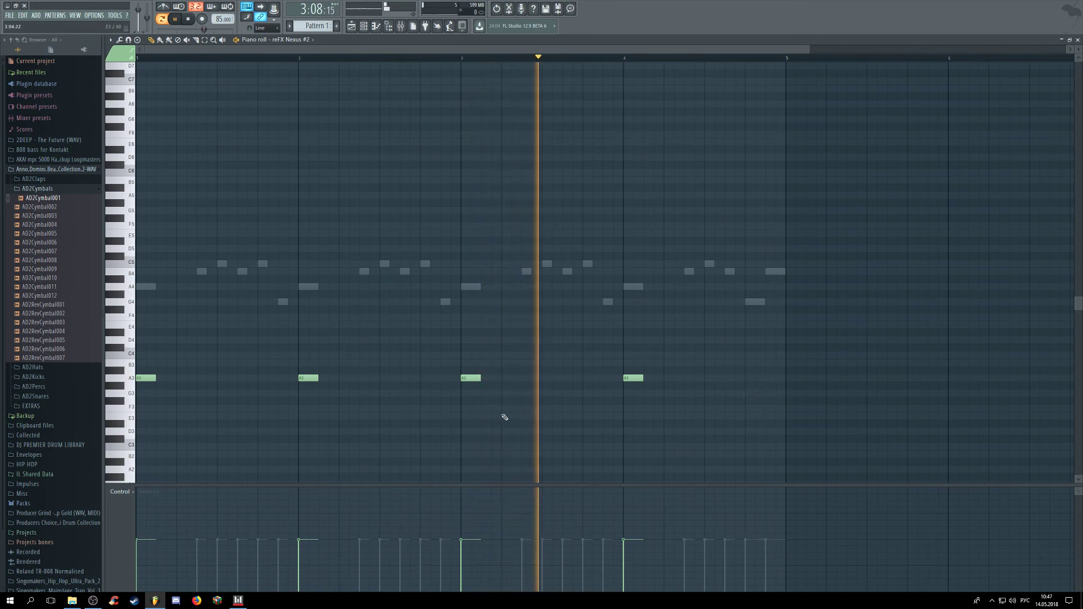
Step: Lengthen all four A3 notes to three steps, play them back and clear the selection
{"action": "left_click_drag", "start_coordinate": [626, 428], "coordinate": [137, 372]}
{"action": "key", "text": "space"}
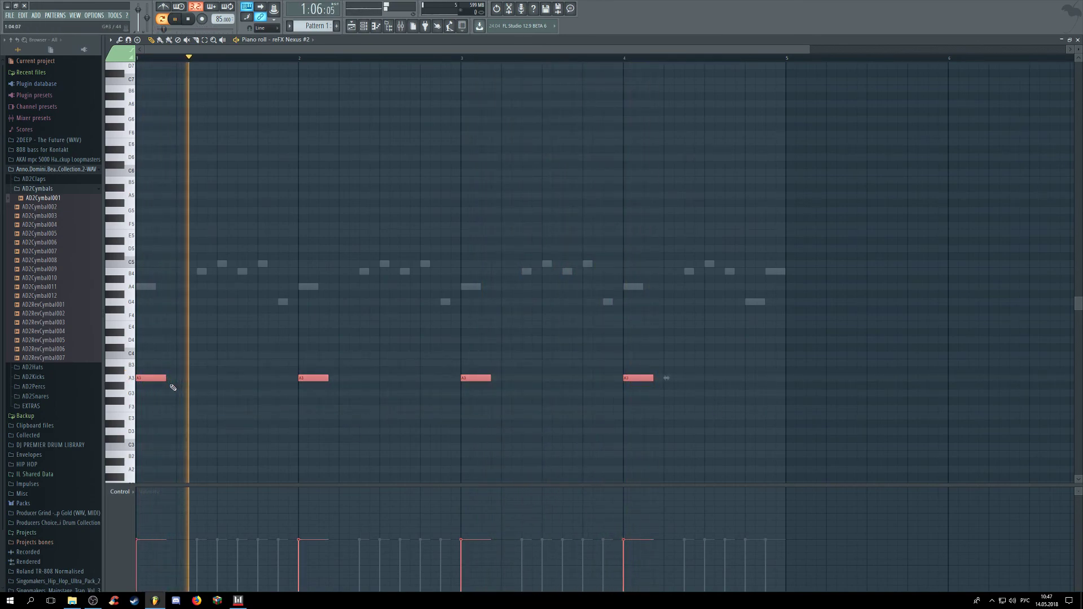
{"action": "left_click", "coordinate": [162, 257]}
{"action": "right_click", "coordinate": [163, 257]}
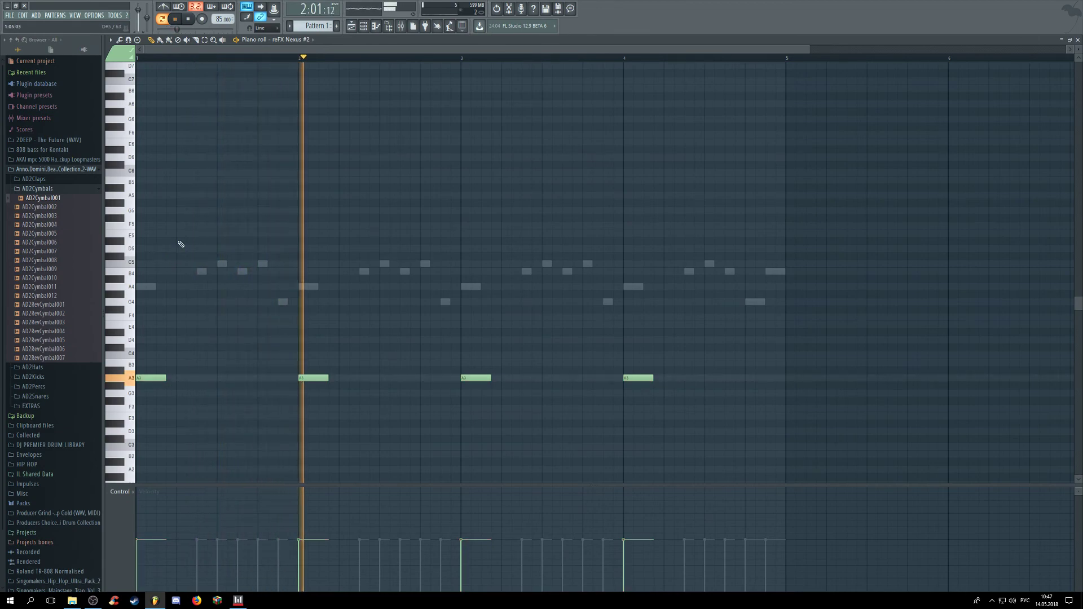
{"action": "left_click", "coordinate": [229, 196]}
{"action": "right_click", "coordinate": [230, 196]}
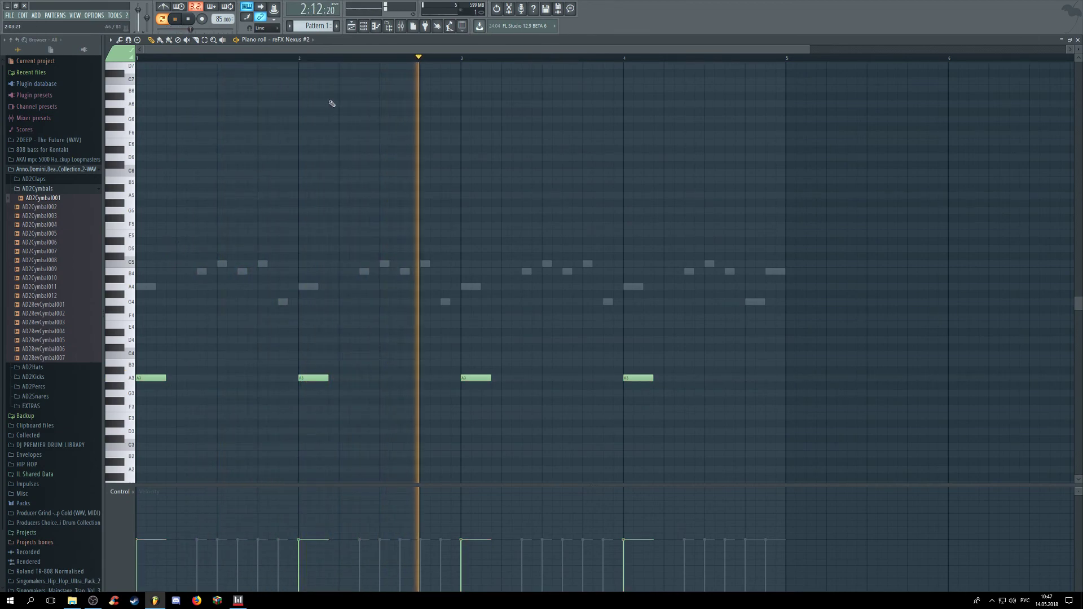
Step: Copy the first Nexus channel's notes and clone the Nexus #2 channel
{"action": "left_click", "coordinate": [364, 25]}
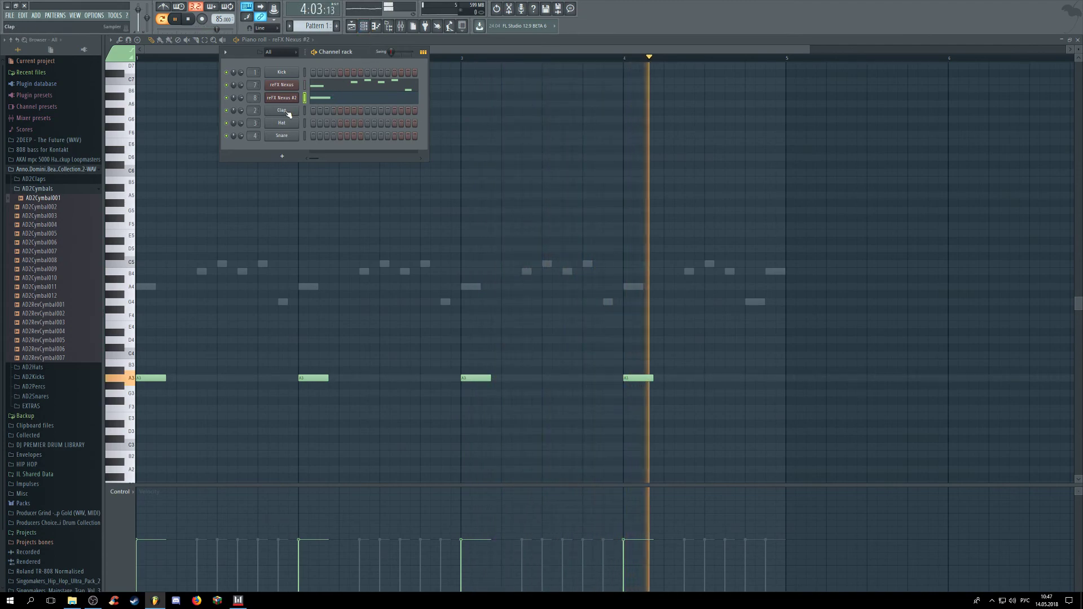
{"action": "right_click", "coordinate": [294, 84]}
{"action": "mouse_move", "coordinate": [333, 93]}
{"action": "left_click", "coordinate": [389, 93]}
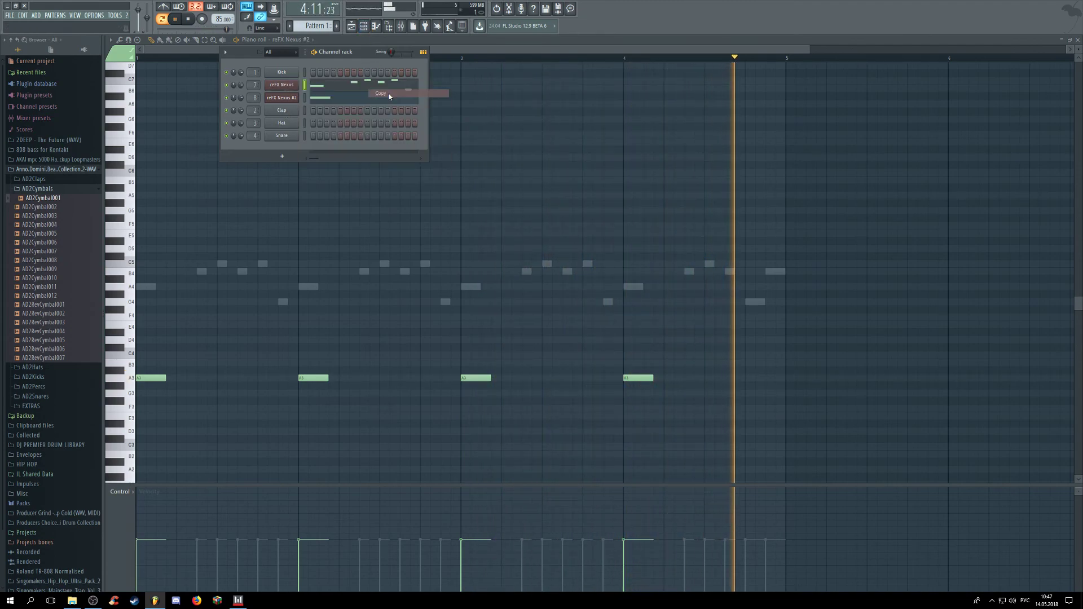
{"action": "right_click", "coordinate": [293, 97]}
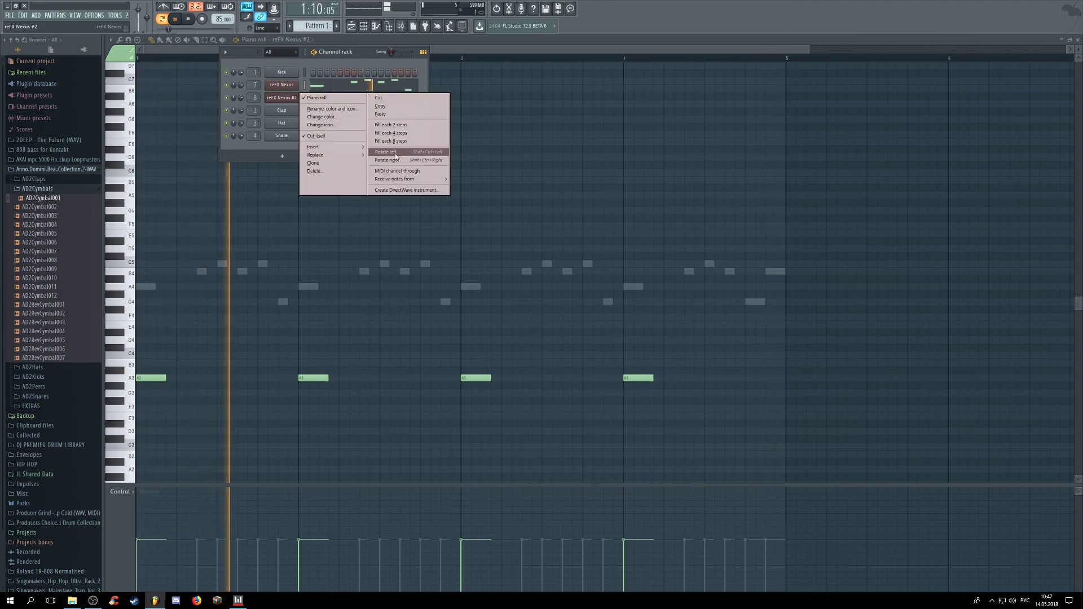
{"action": "left_click", "coordinate": [323, 162]}
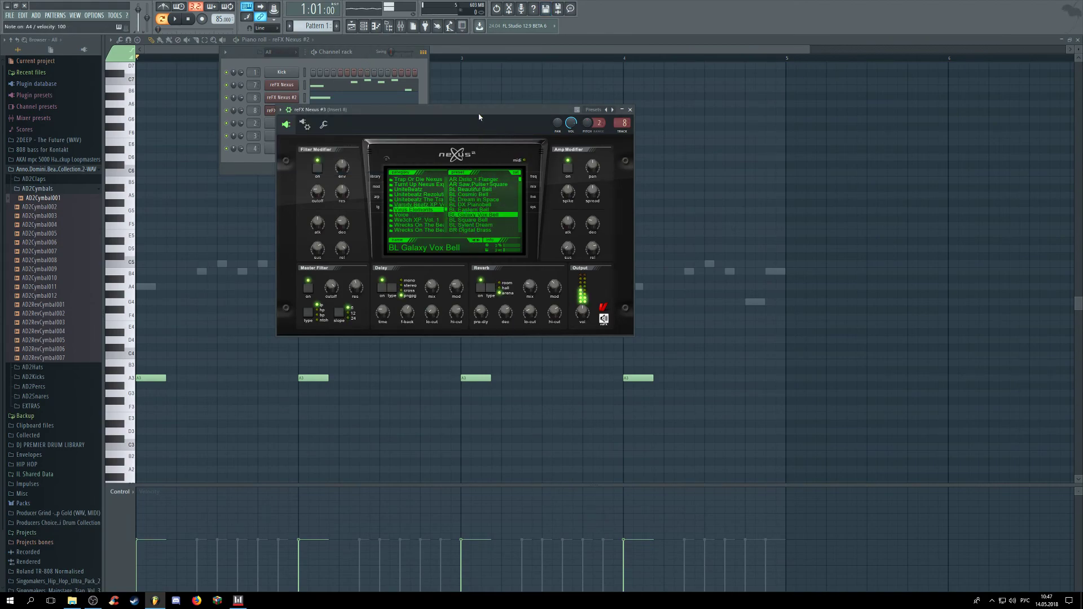
Step: Play a few test notes on reFX Nexus #3 and paste the copied melody notes into its channel
{"action": "key", "text": "i"}
{"action": "left_click", "coordinate": [354, 63]}
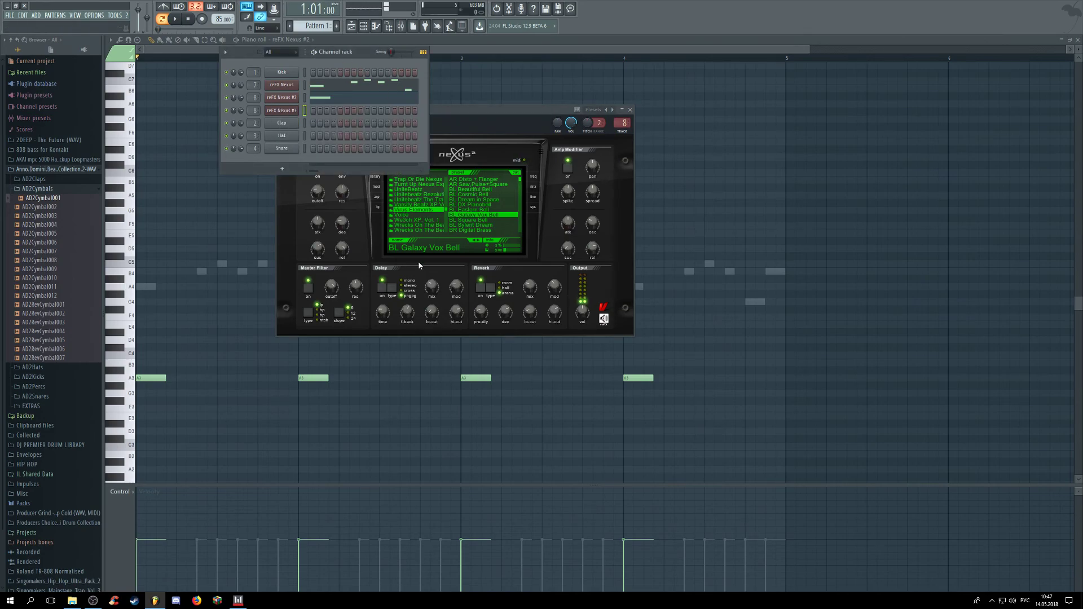
{"action": "left_click", "coordinate": [487, 122]}
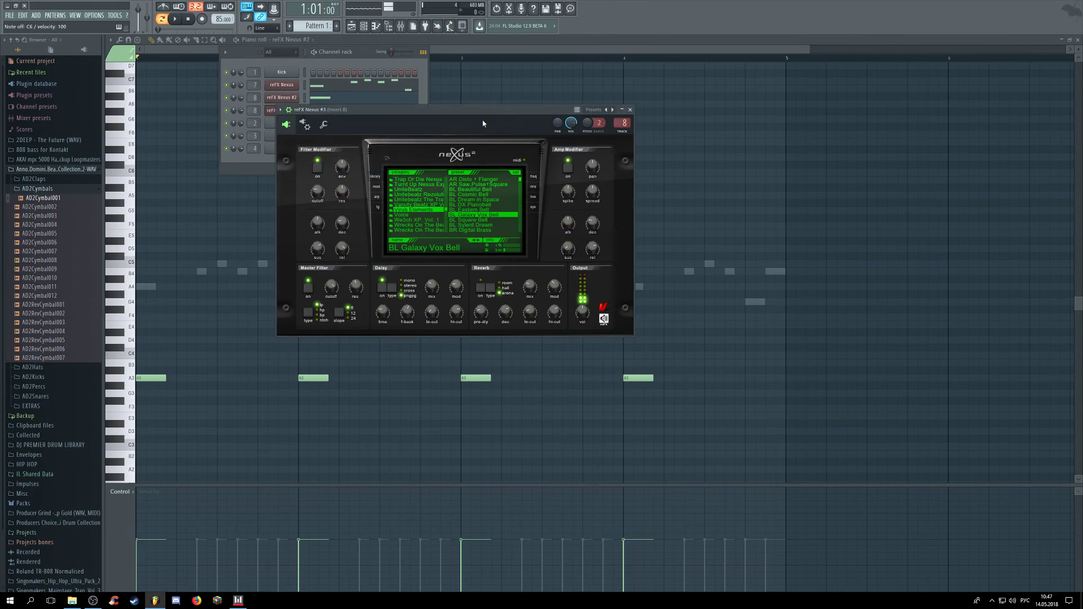
{"action": "left_click", "coordinate": [327, 60]}
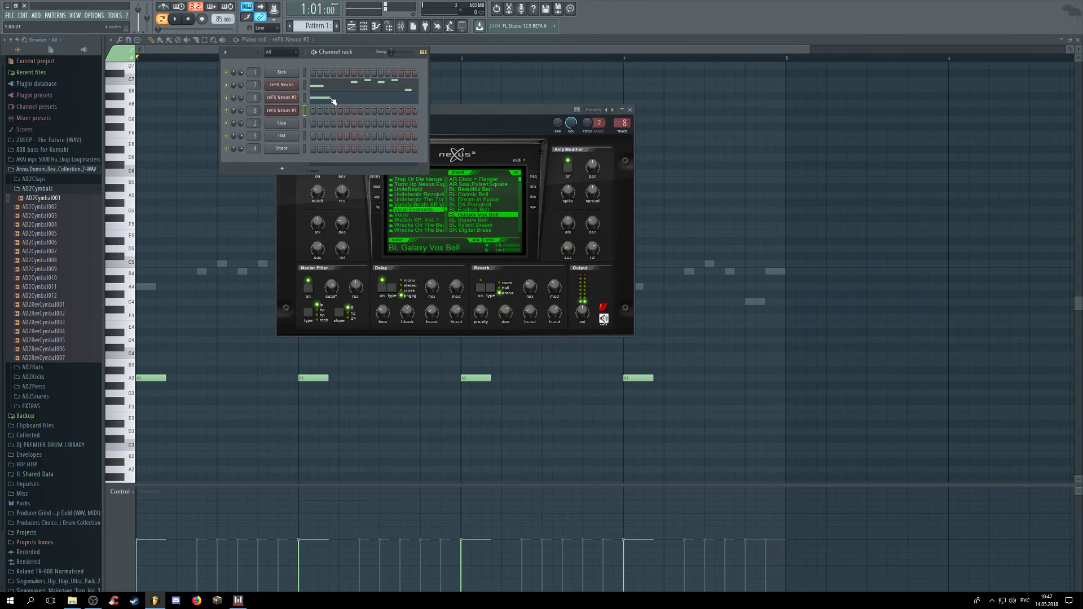
{"action": "right_click", "coordinate": [300, 109]}
{"action": "left_click", "coordinate": [384, 127]}
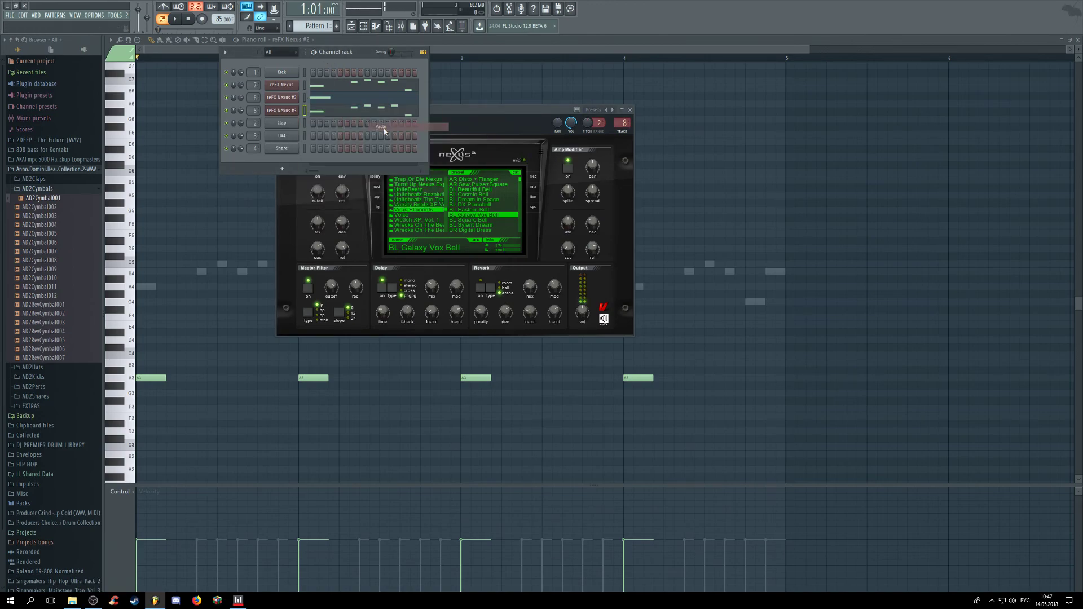
Step: In the reFX Nexus #3 piano roll, transpose all pasted notes up one octave and play the pattern
{"action": "right_click", "coordinate": [298, 110]}
{"action": "left_click", "coordinate": [321, 111]}
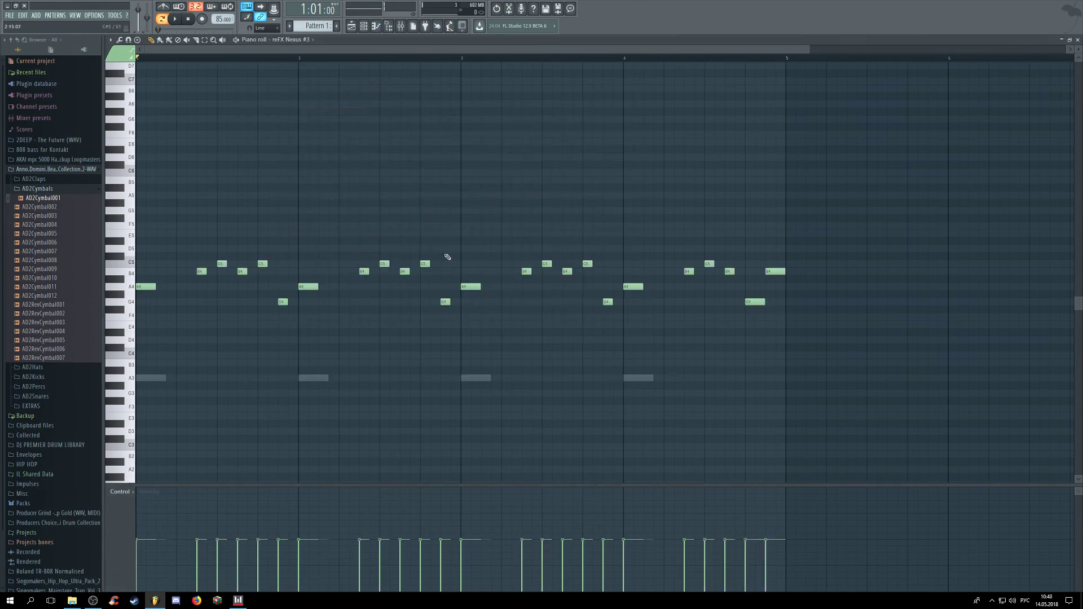
{"action": "left_click_drag", "start_coordinate": [875, 382], "coordinate": [138, 138]}
{"action": "key", "text": "ctrl+Up"}
{"action": "key", "text": "space"}
{"action": "key", "text": "space"}
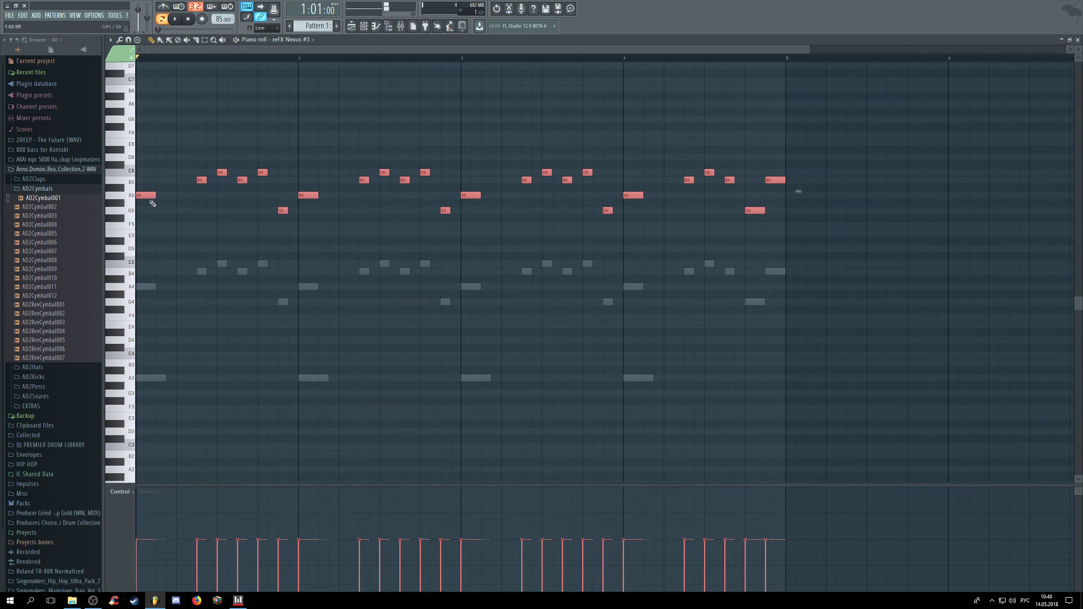
{"action": "key", "text": "space"}
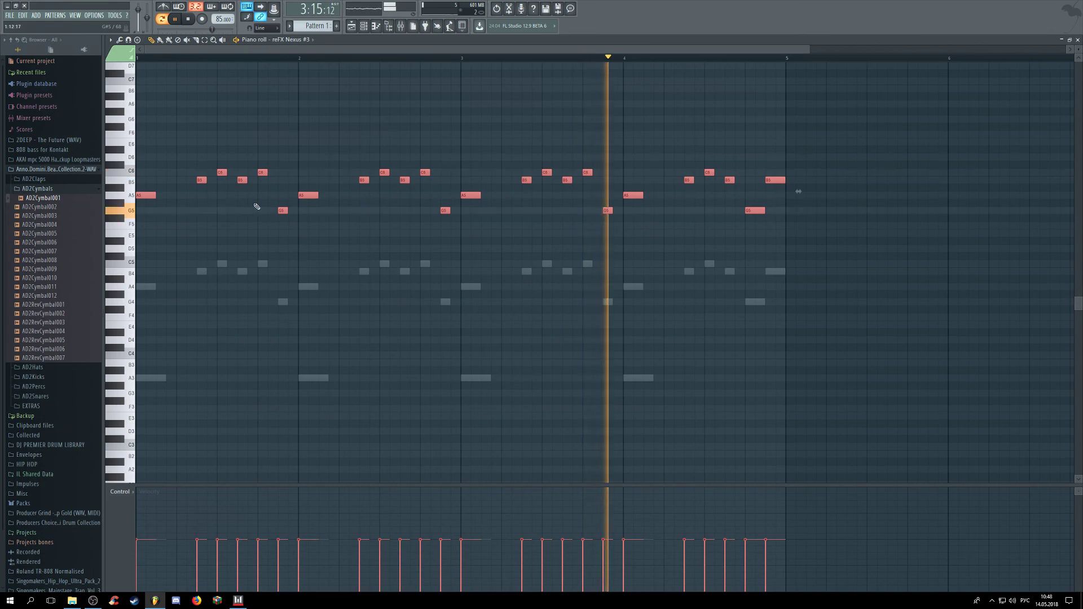
Step: Delete the A5 note at the start of each of the four bars in the Nexus #3 piano roll
{"action": "right_click", "coordinate": [152, 196]}
{"action": "key", "text": "space"}
{"action": "key", "text": "space"}
{"action": "right_click", "coordinate": [313, 195]}
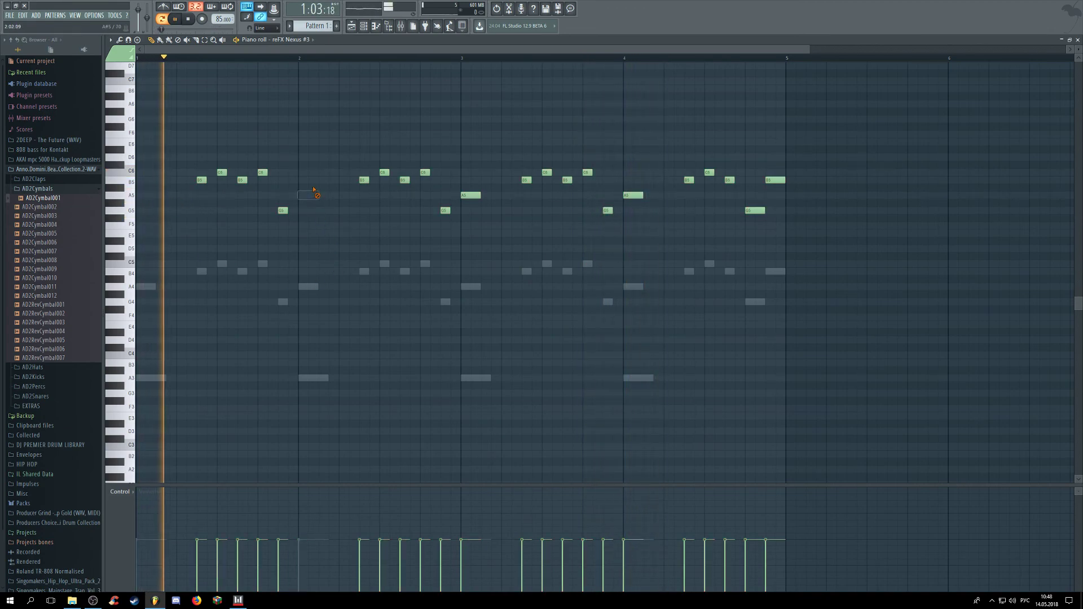
{"action": "right_click", "coordinate": [475, 195]}
{"action": "right_click", "coordinate": [632, 196]}
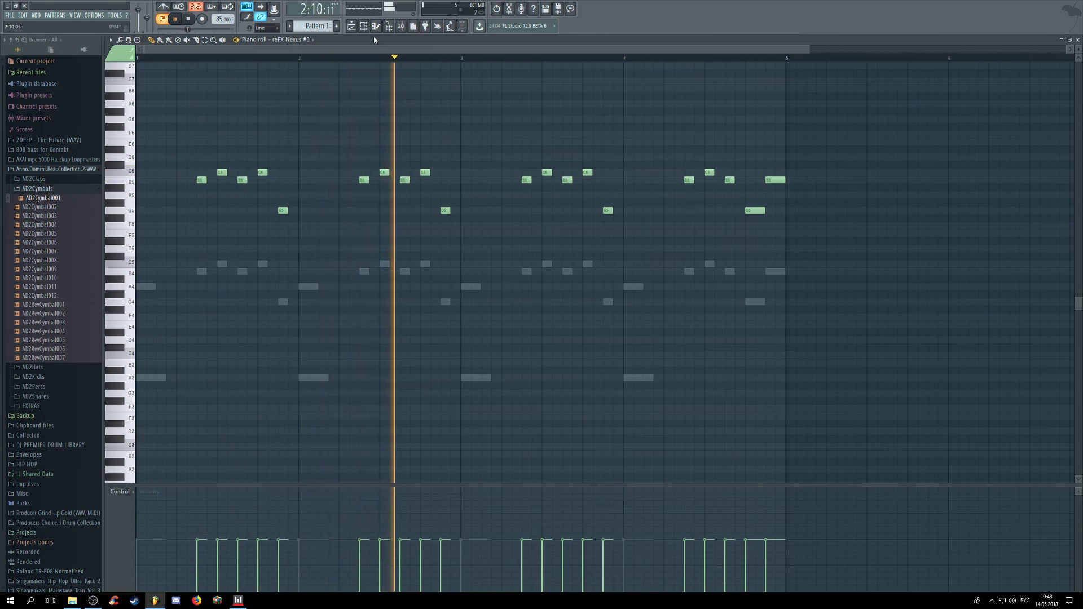
Step: Route reFX Nexus #3 to mixer track 9, lower that track's level to about 66%, and play the pattern
{"action": "key", "text": "F6"}
{"action": "left_click_drag", "start_coordinate": [255, 111], "coordinate": [255, 106]}
{"action": "key", "text": "space"}
{"action": "left_click", "coordinate": [401, 27]}
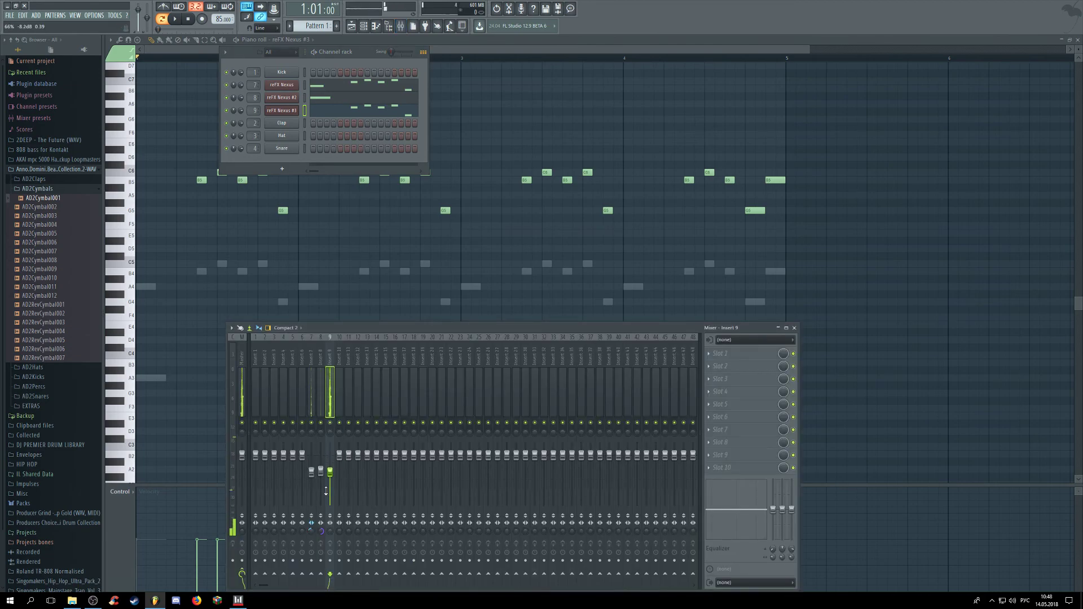
{"action": "key", "text": "space"}
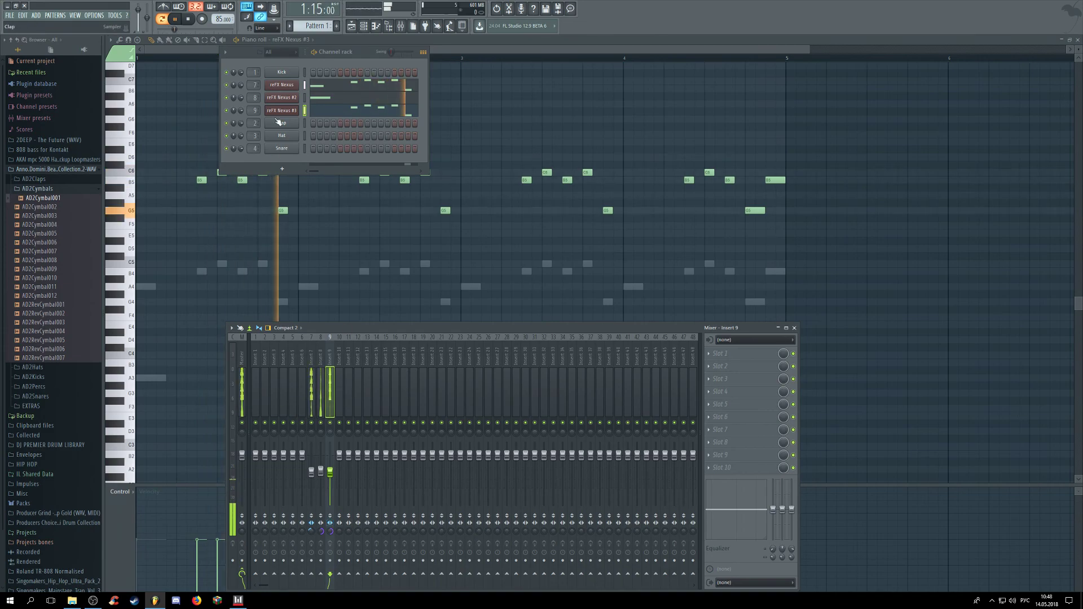
Step: Try the PD Low String Pad preset on the first Nexus channel and return to Nexus Pike
{"action": "left_click", "coordinate": [283, 86]}
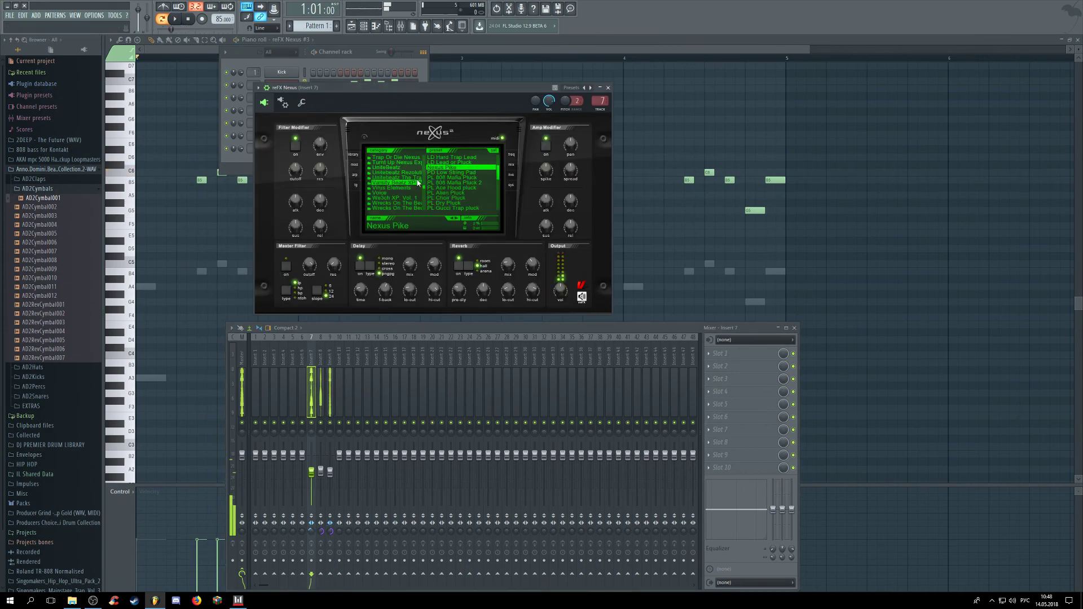
{"action": "key", "text": "space"}
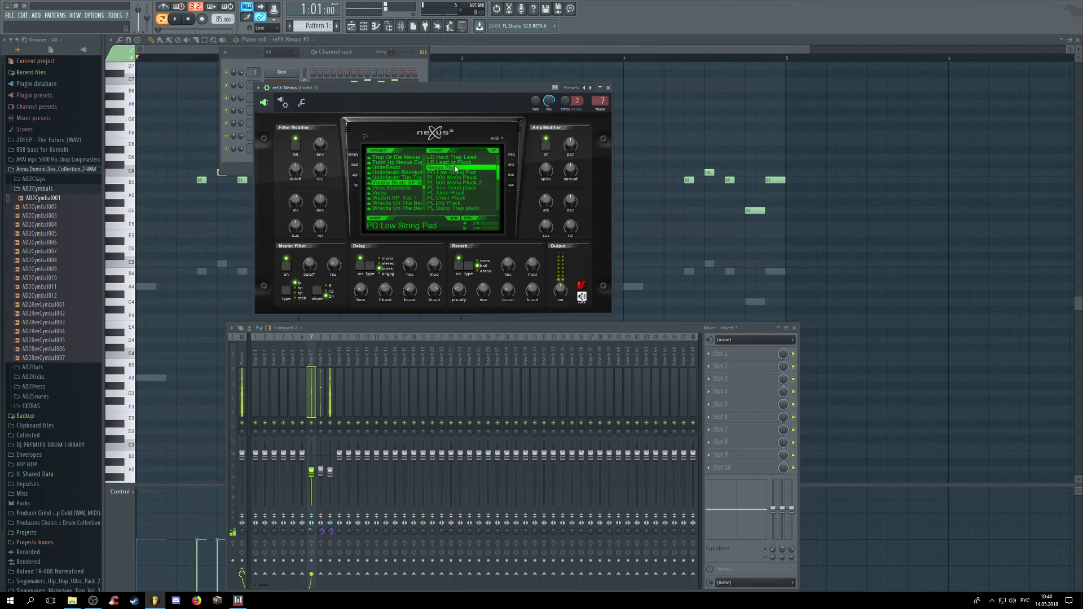
{"action": "key", "text": "space"}
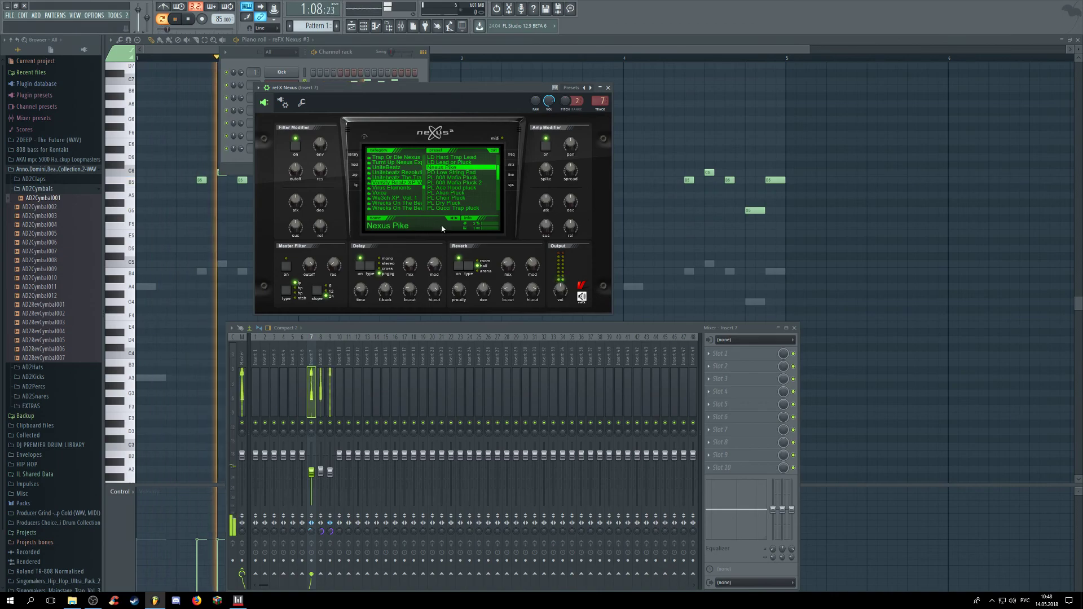
Step: Audition the BL Square Bell, BL Sylent Dream and LD Basic Trance presets on reFX Nexus #3 with the pattern
{"action": "left_click", "coordinate": [345, 55]}
{"action": "left_click", "coordinate": [290, 110]}
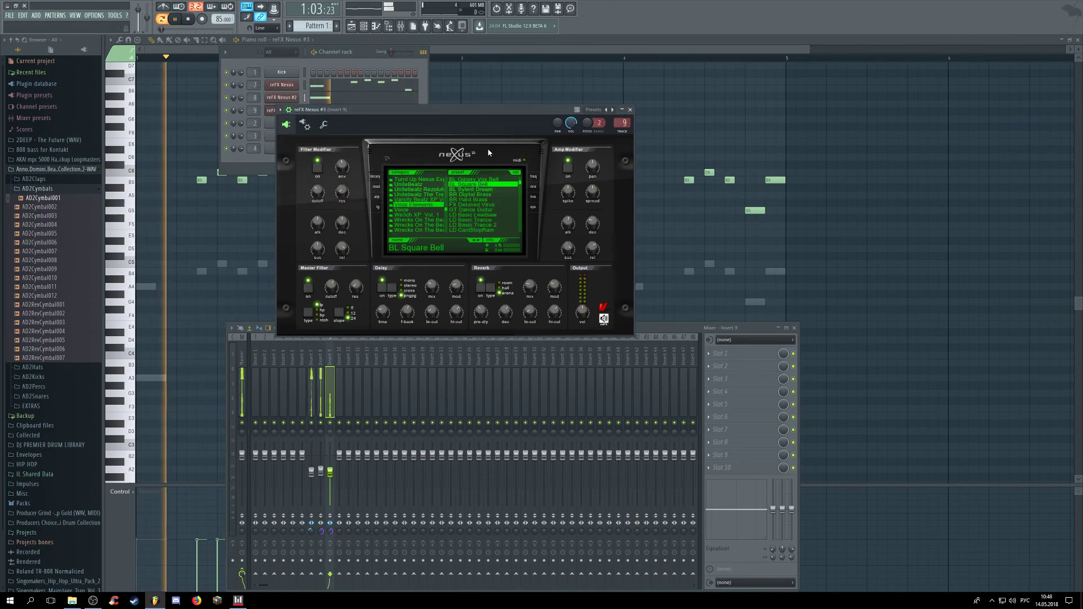
{"action": "left_click", "coordinate": [489, 190]}
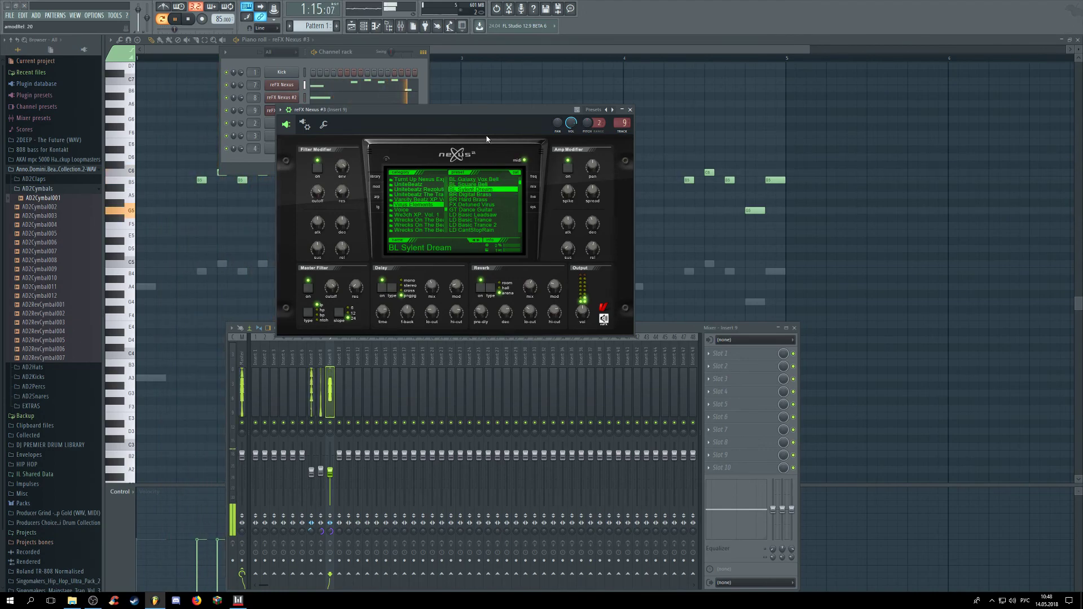
{"action": "left_click", "coordinate": [485, 204]}
{"action": "key", "text": "space"}
{"action": "key", "text": "space"}
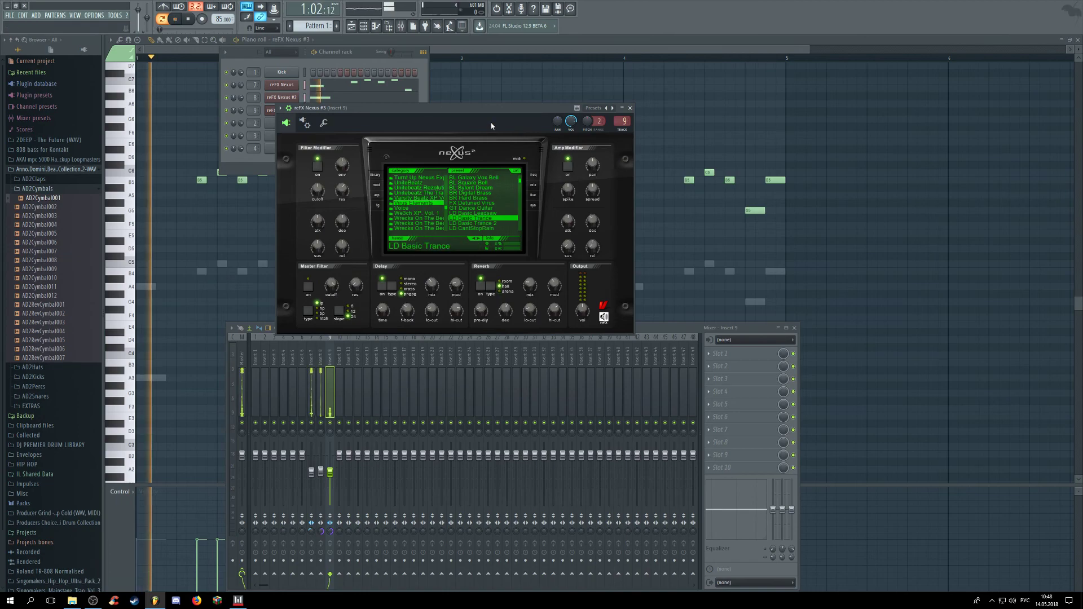
{"action": "key", "text": "space"}
Step: Lower the level of mixer track 9 further and audition the LD Basic Trance 2 preset on Nexus #3
{"action": "left_click_drag", "start_coordinate": [332, 471], "coordinate": [331, 473]}
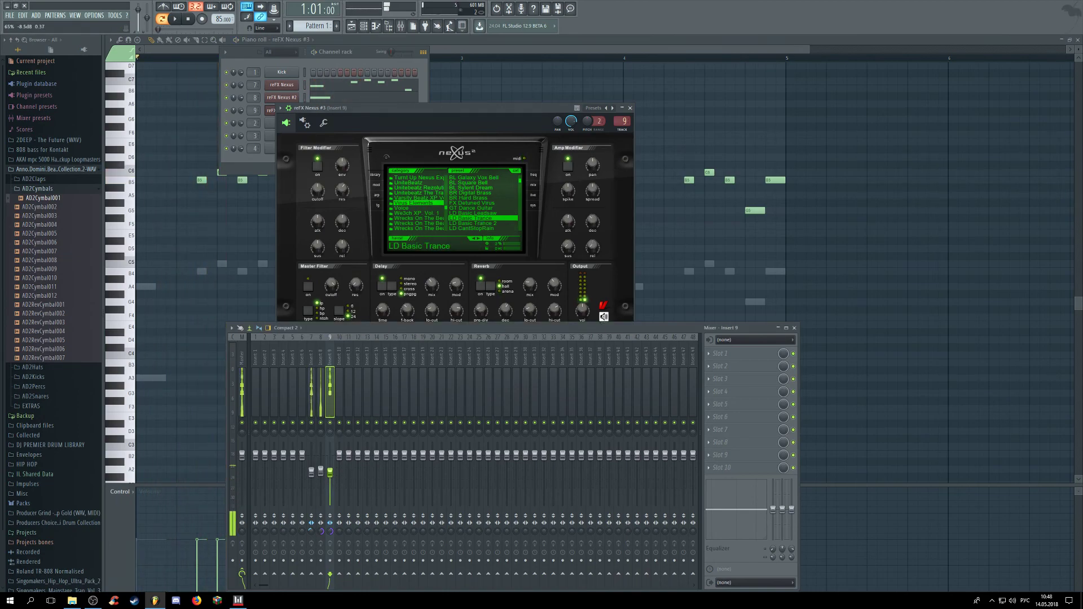
{"action": "left_click", "coordinate": [483, 224]}
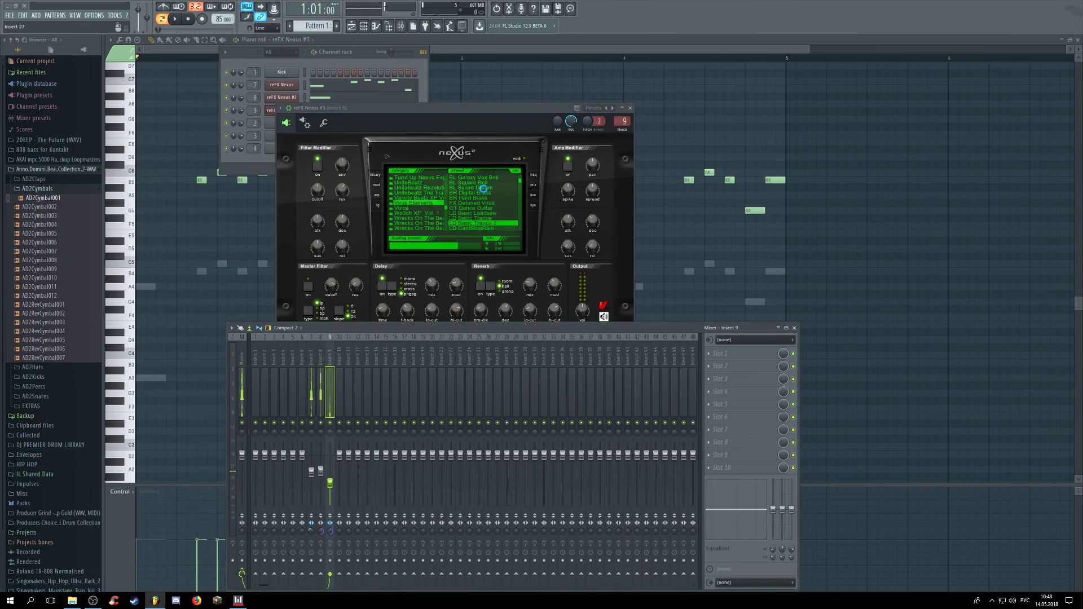
{"action": "key", "text": "space"}
Step: Audition the LD Megasaw Short, LD Neptune Tornado and LD Pitch Saw presets on Nexus #3 during playback
{"action": "left_click_drag", "start_coordinate": [519, 182], "coordinate": [521, 188]}
{"action": "key", "text": "space"}
{"action": "key", "text": "space"}
{"action": "left_click", "coordinate": [484, 208]}
{"action": "key", "text": "space"}
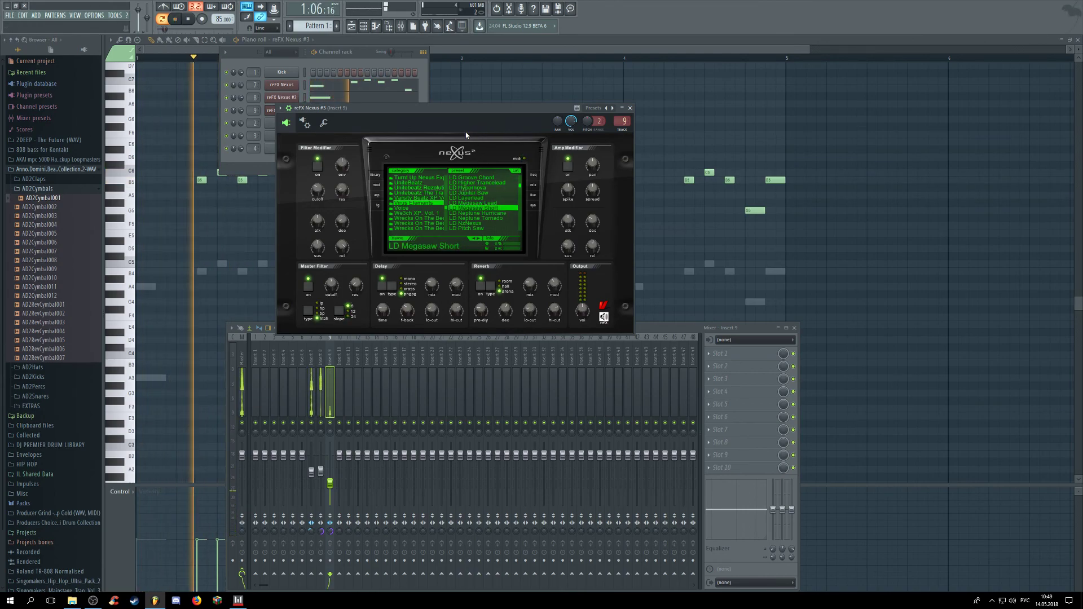
{"action": "left_click", "coordinate": [487, 218]}
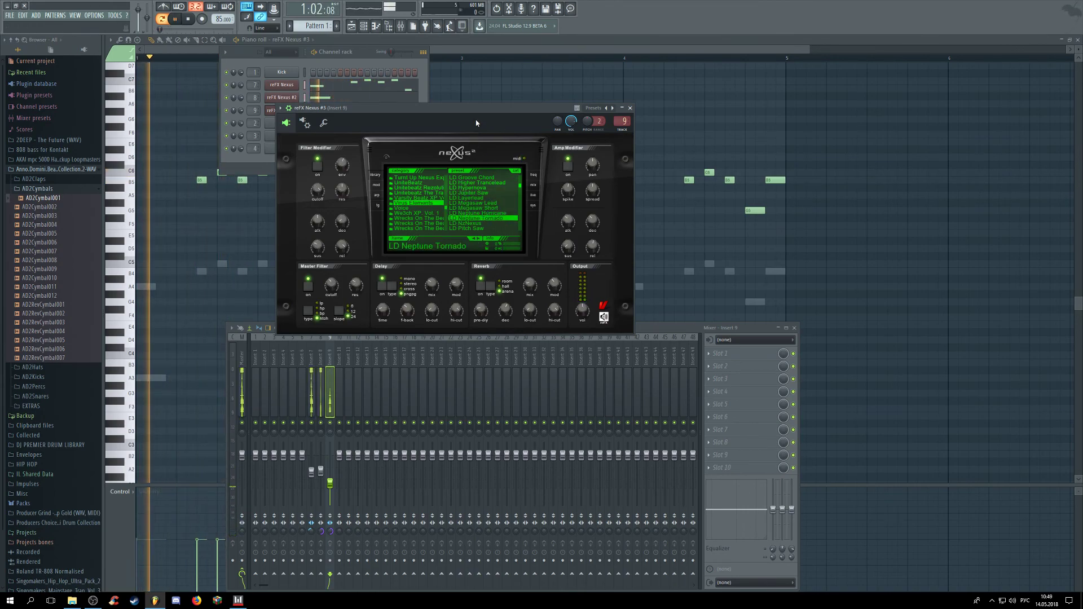
{"action": "key", "text": "space"}
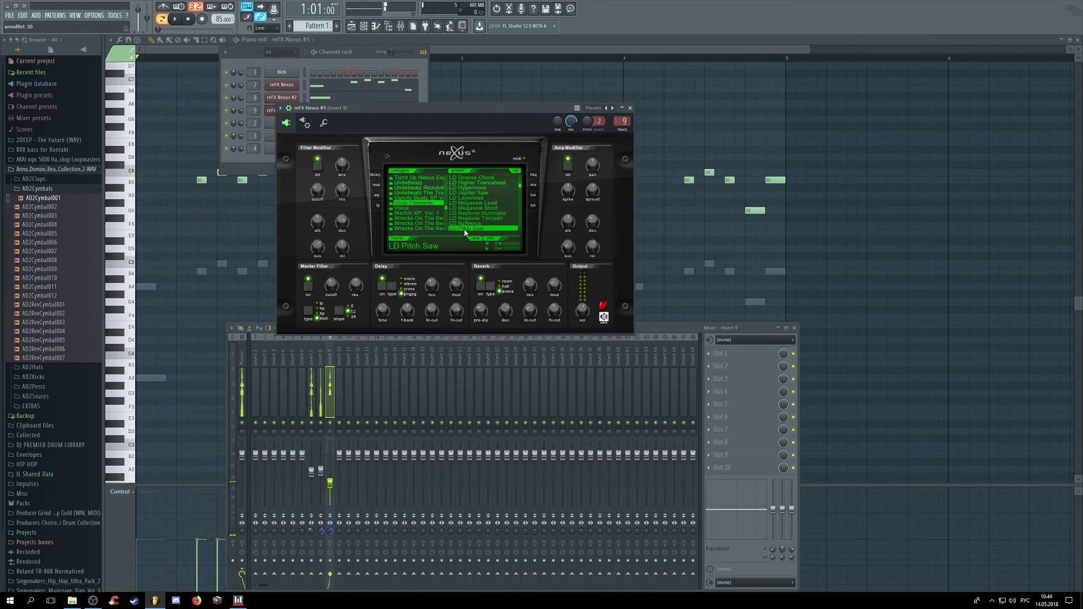
{"action": "key", "text": "space"}
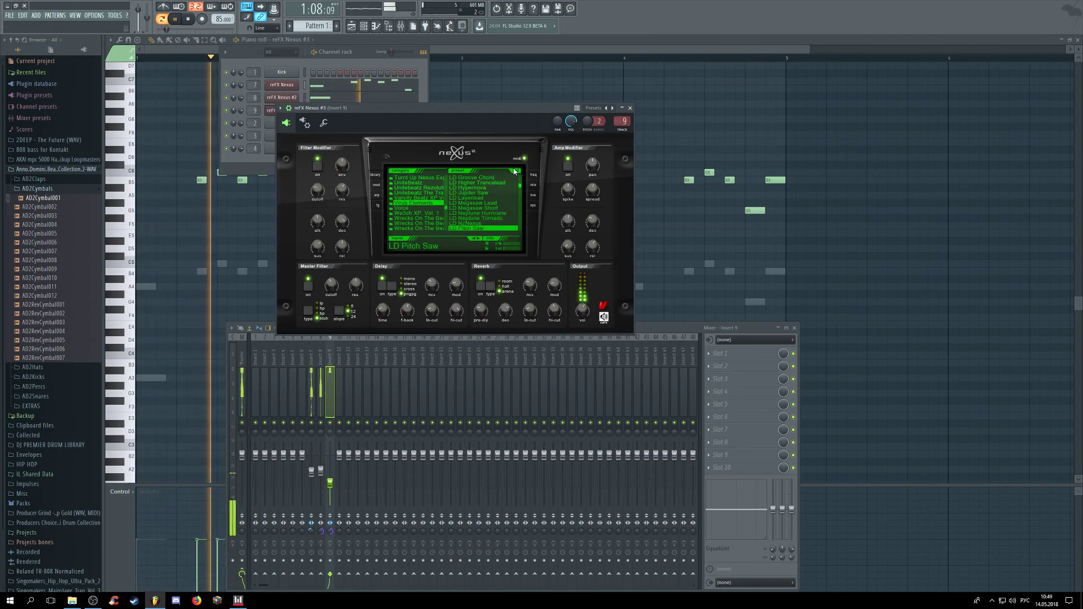
Step: Audition the LD Simple Sawlead and PD Airwave Saws presets on Nexus #3 with the pattern
{"action": "left_click_drag", "start_coordinate": [523, 187], "coordinate": [523, 195]}
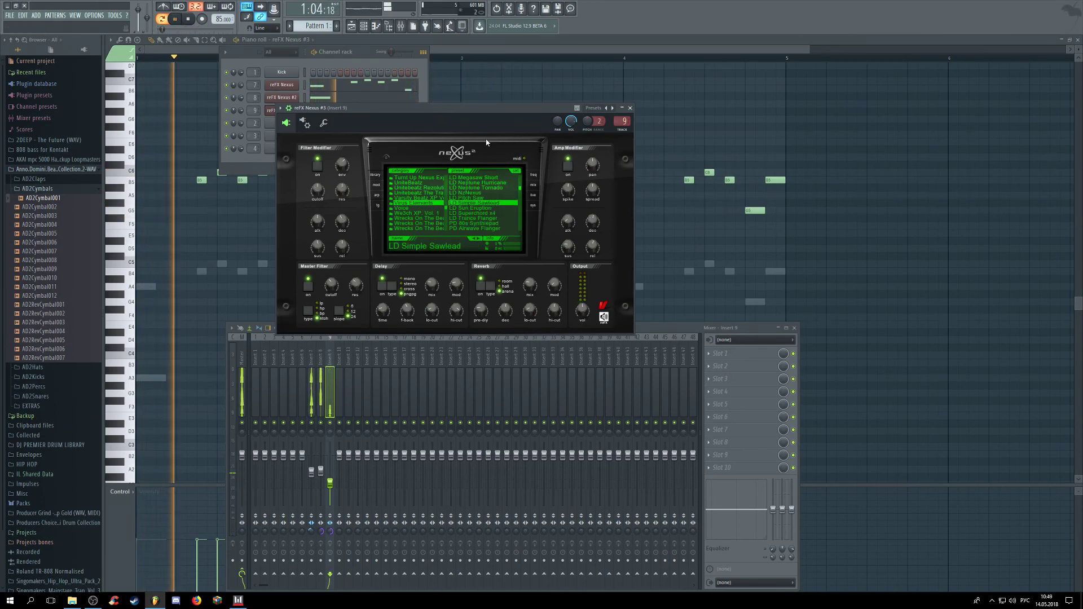
{"action": "key", "text": "space"}
{"action": "key", "text": "space"}
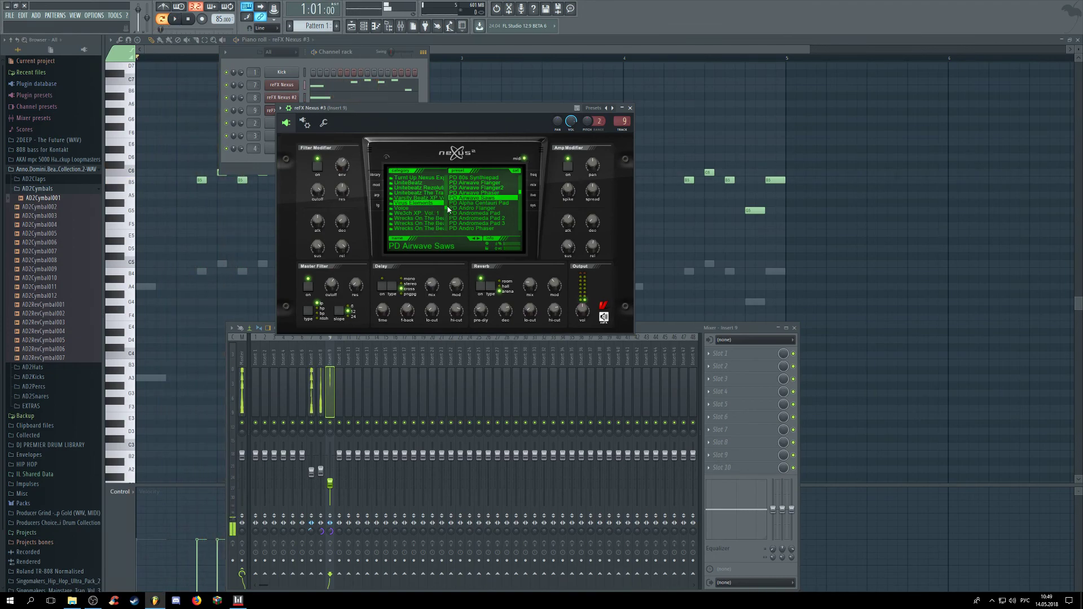
Step: From the first Wrecks On The Beat category, audition W Ambient Yells, W Drama Choir and W Fantasy Arp on Nexus #3
{"action": "left_click", "coordinate": [428, 219]}
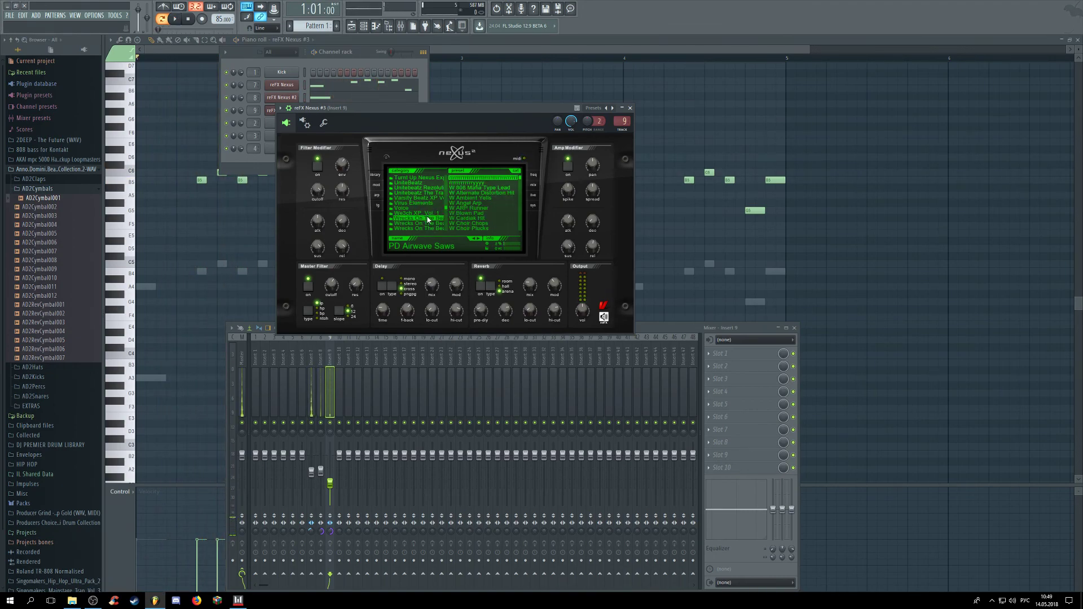
{"action": "key", "text": "space"}
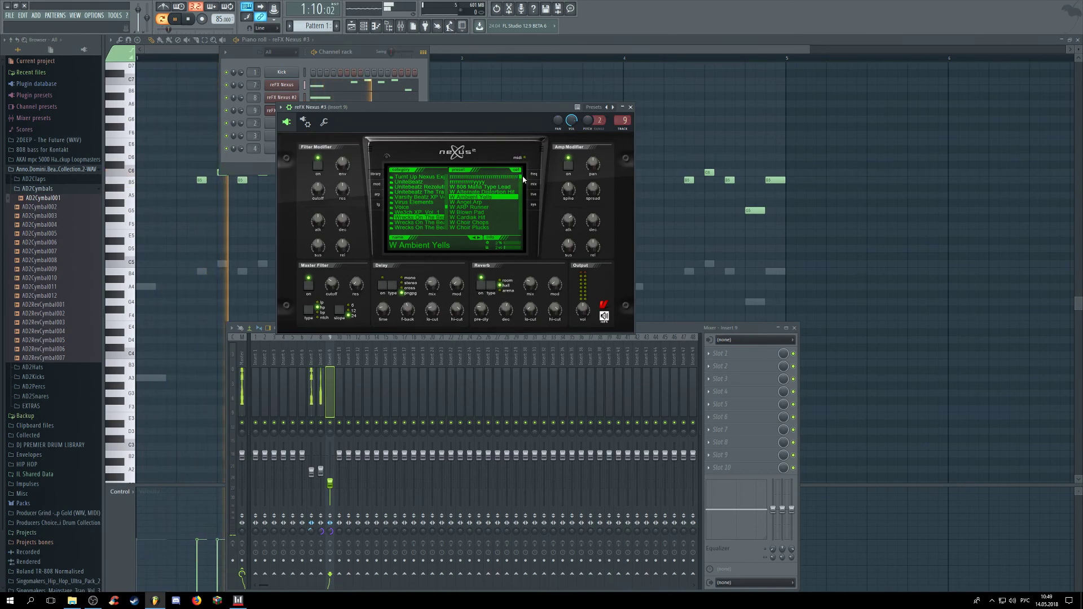
{"action": "left_click_drag", "start_coordinate": [522, 177], "coordinate": [521, 186]}
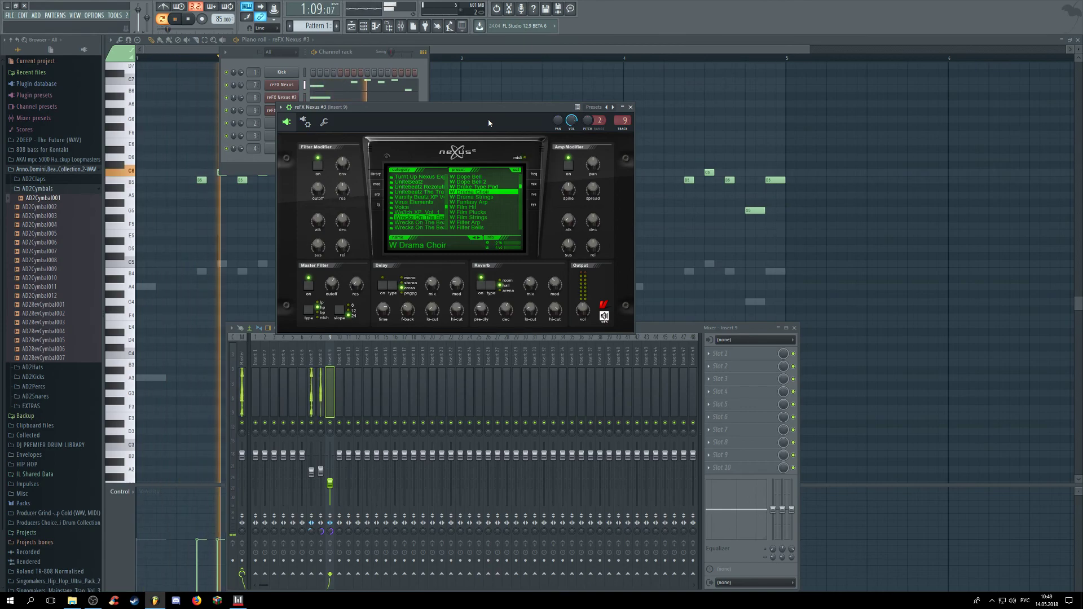
{"action": "key", "text": "space"}
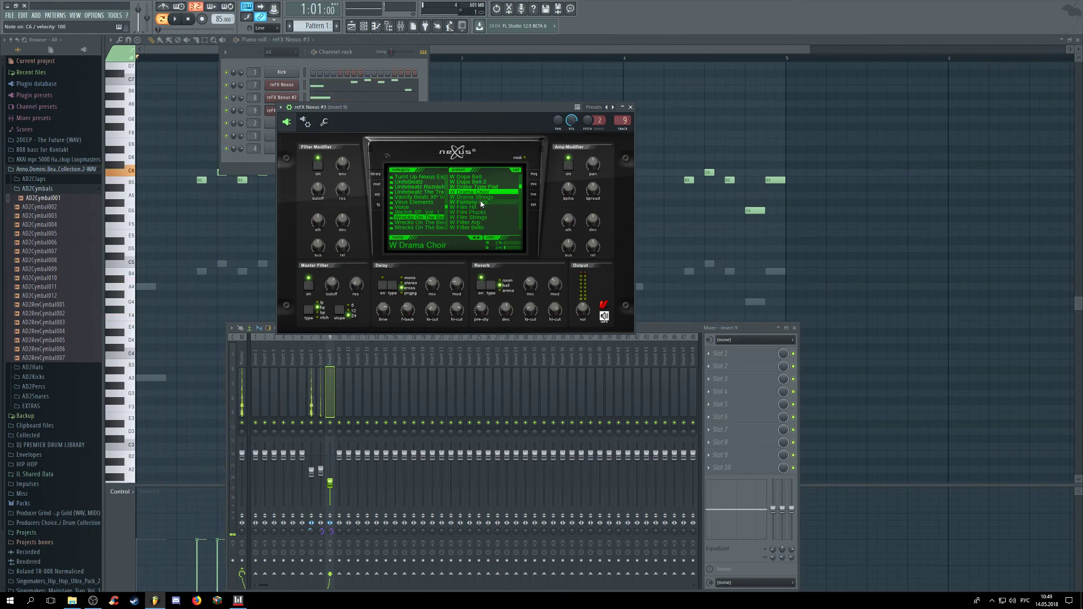
{"action": "left_click", "coordinate": [479, 201]}
{"action": "key", "text": "space"}
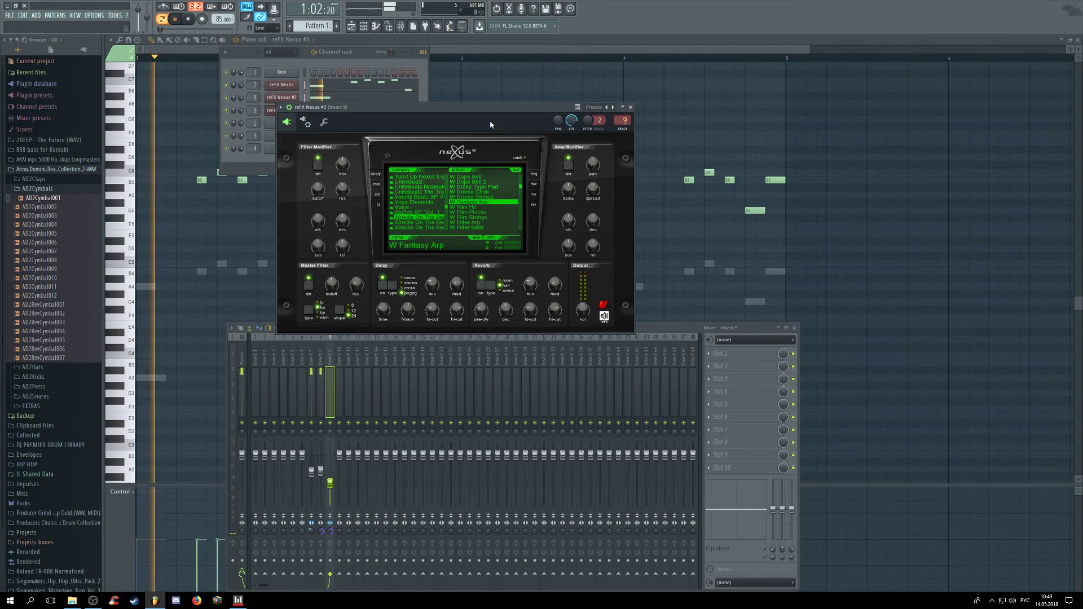
Step: From the next Wrecks On The Beat category, audition the W Mike Will Stab and W Trap Piano presets on Nexus #3
{"action": "key", "text": "space"}
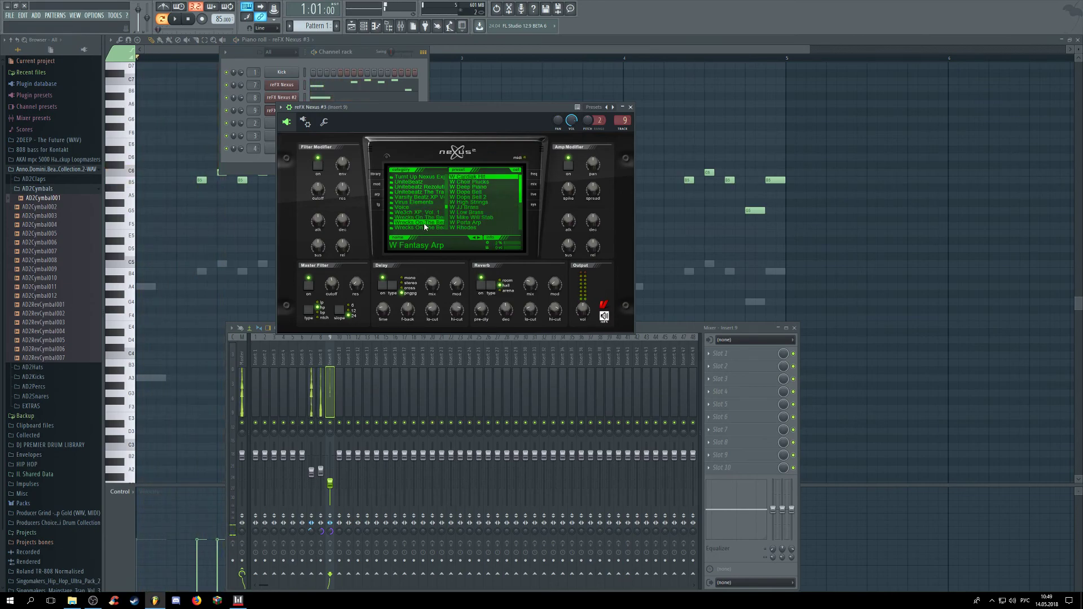
{"action": "key", "text": "space"}
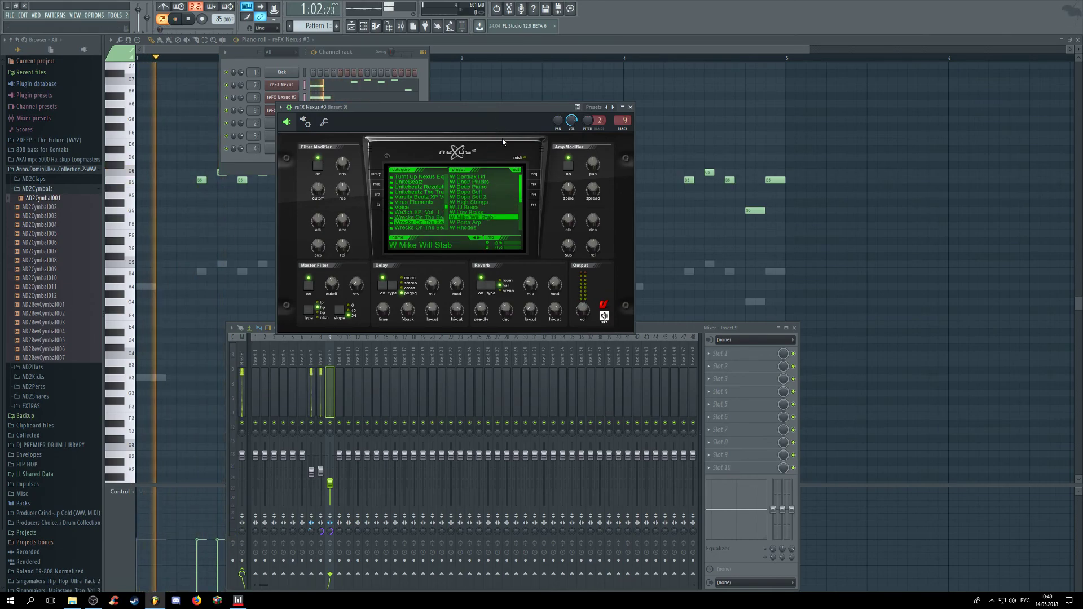
{"action": "scroll", "coordinate": [527, 230], "scroll_direction": "down", "scroll_amount": 3}
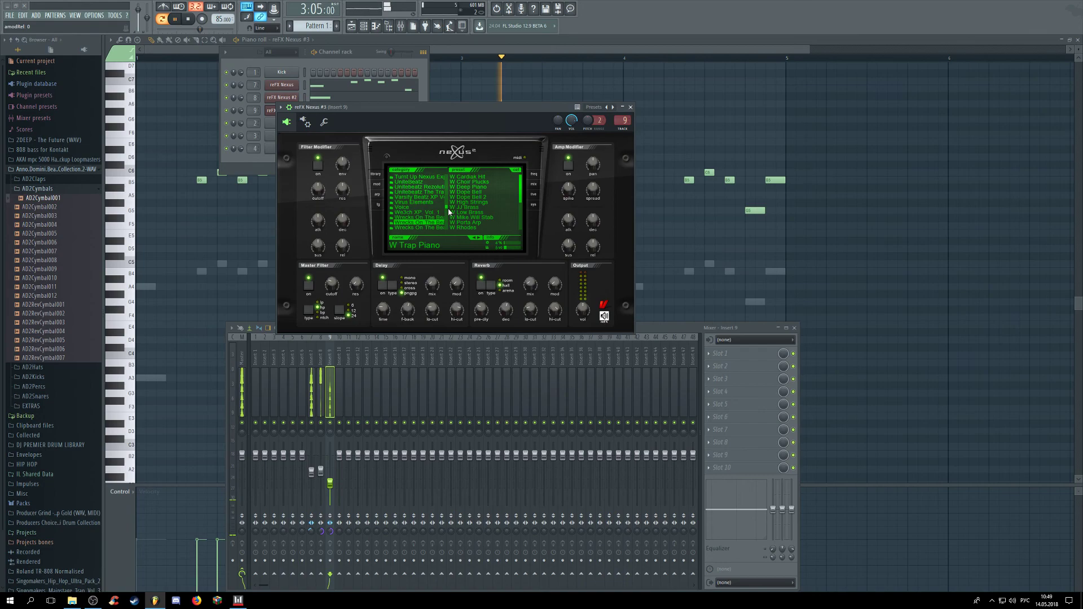
Step: Load the AudioTrapZ V1 Sound 03 preset from the first Mr_Amine category on Nexus #3 during playback
{"action": "scroll", "coordinate": [448, 204], "scroll_direction": "up", "scroll_amount": 3}
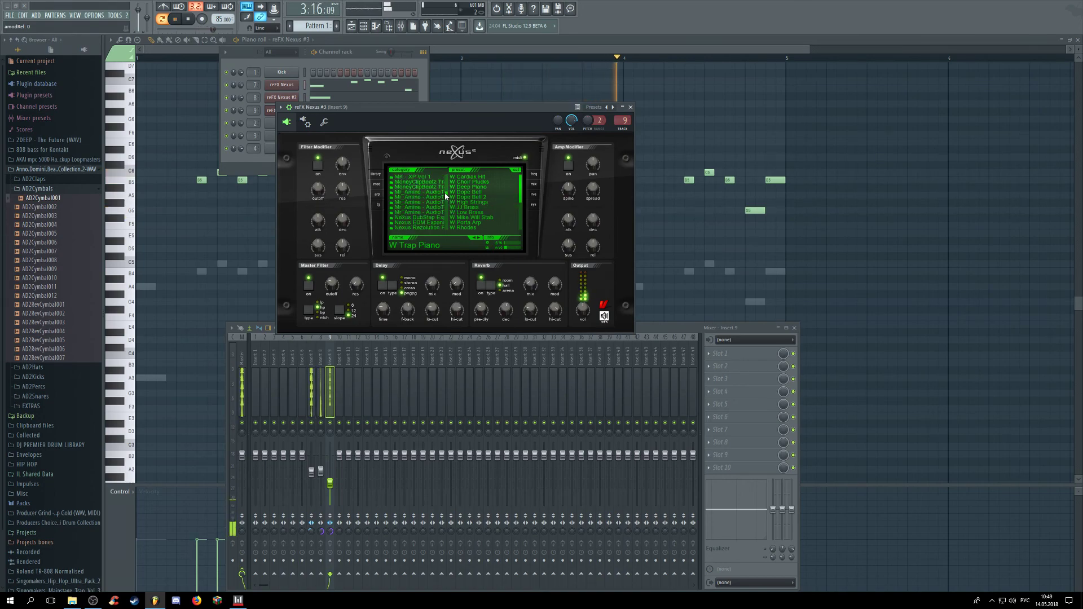
{"action": "left_click", "coordinate": [445, 192]}
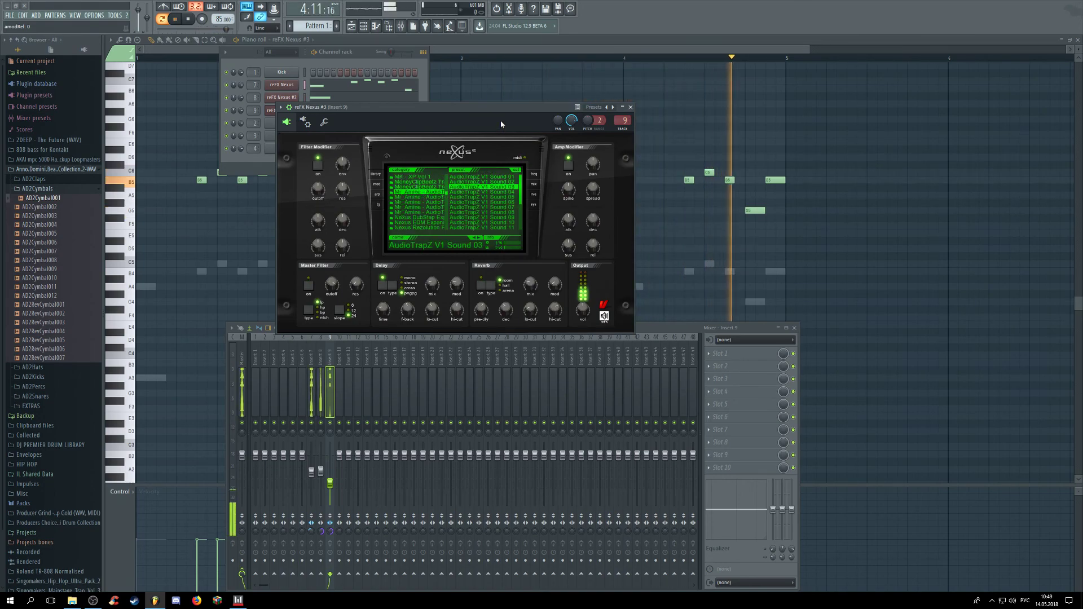
Step: Audition further AudioTrapZ V1 presets on Nexus #3 up to AudioTrapZ V1 Sound 18, starting and stopping the pattern playback
{"action": "left_click", "coordinate": [485, 202]}
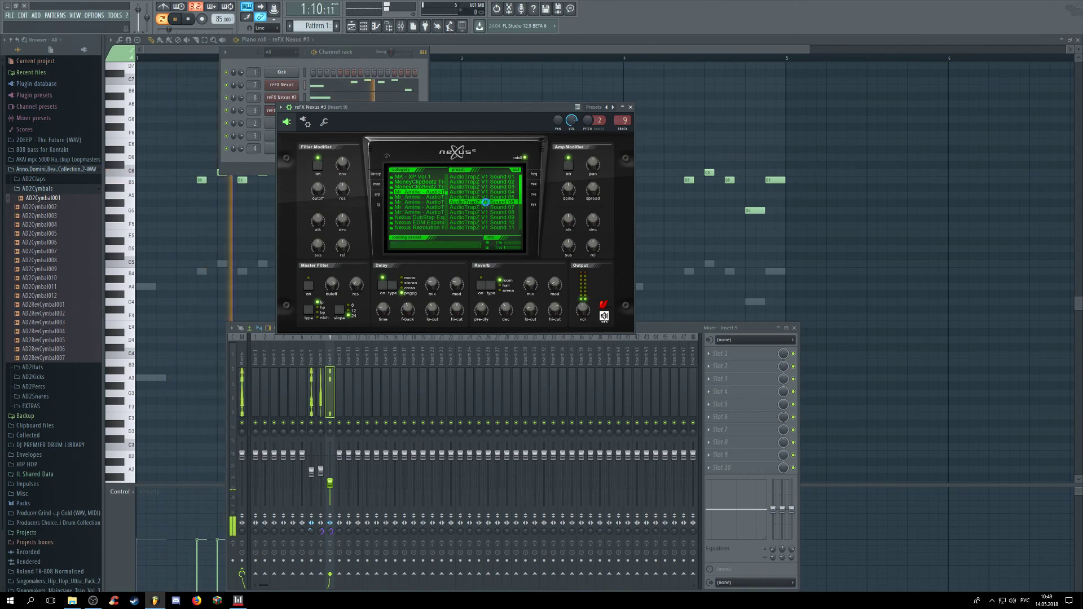
{"action": "key", "text": "space"}
{"action": "key", "text": "space"}
{"action": "key", "text": "space"}
{"action": "key", "text": "b"}
{"action": "key", "text": "n"}
{"action": "key", "text": "space"}
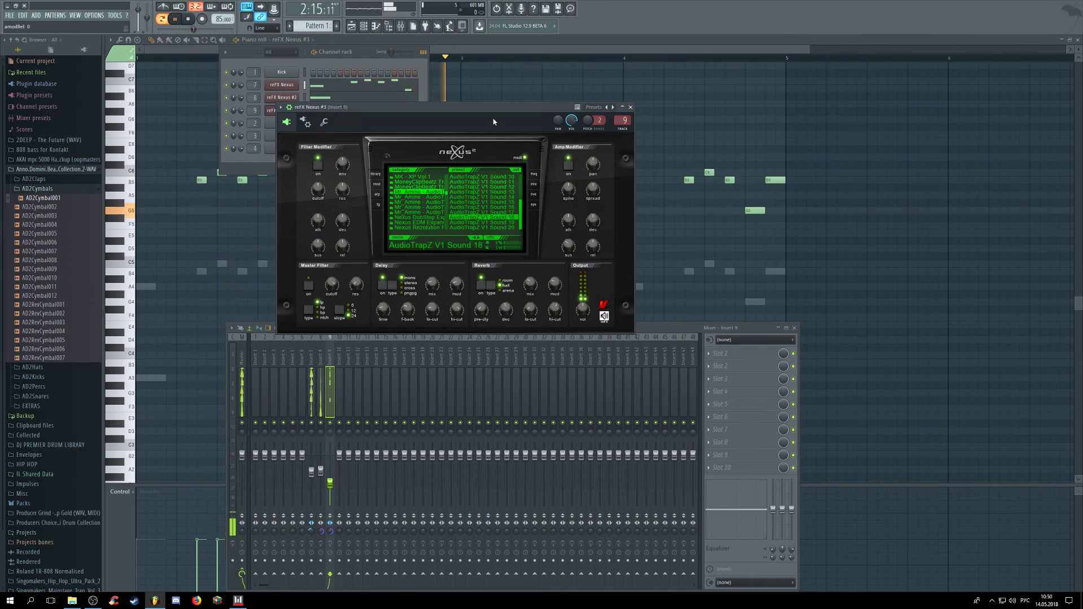
Step: Audition the MCB- Dream Sine and MCB- Last Life Sine presets on Nexus #3 with the pattern
{"action": "left_click", "coordinate": [435, 187]}
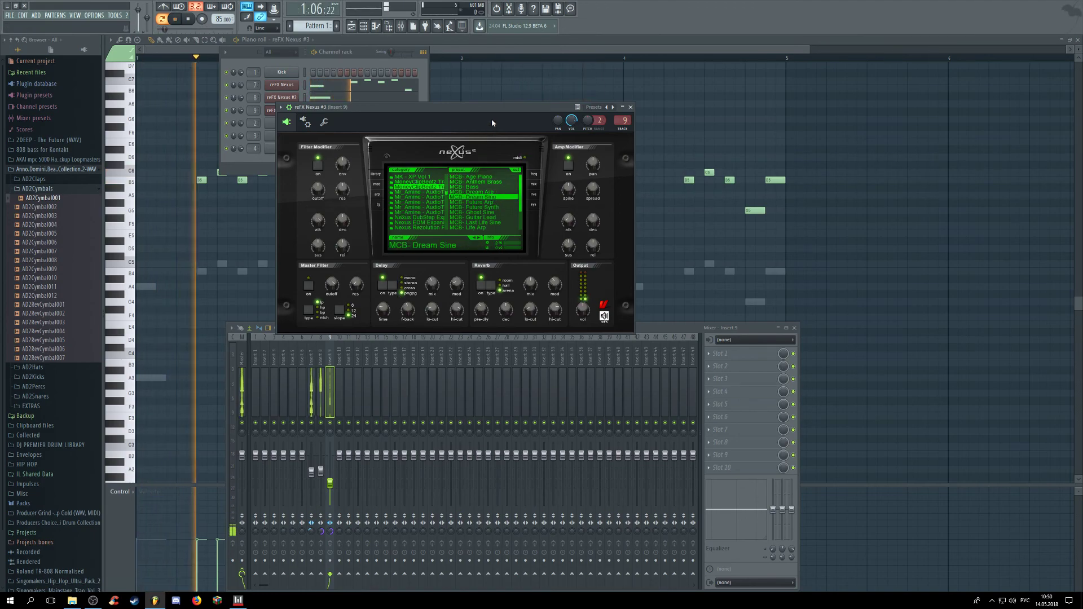
{"action": "key", "text": "space"}
{"action": "left_click", "coordinate": [489, 223]}
{"action": "key", "text": "space"}
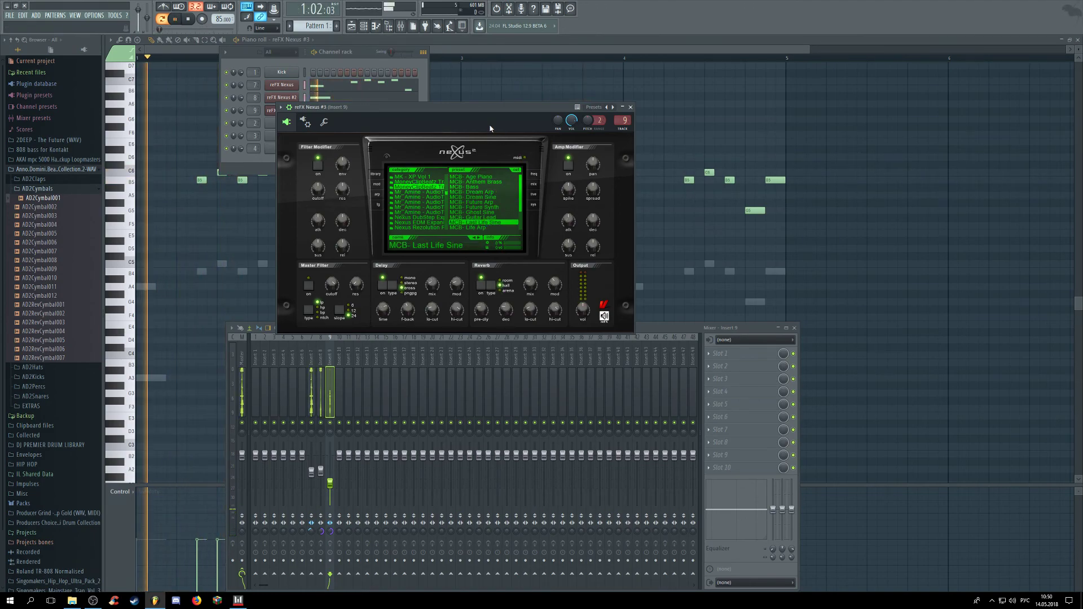
Step: Reopen Nexus #3 from the channel rack and load the LV ATL Brass 1 preset from the LV Nexus category
{"action": "left_click", "coordinate": [194, 58]}
{"action": "left_click", "coordinate": [370, 35]}
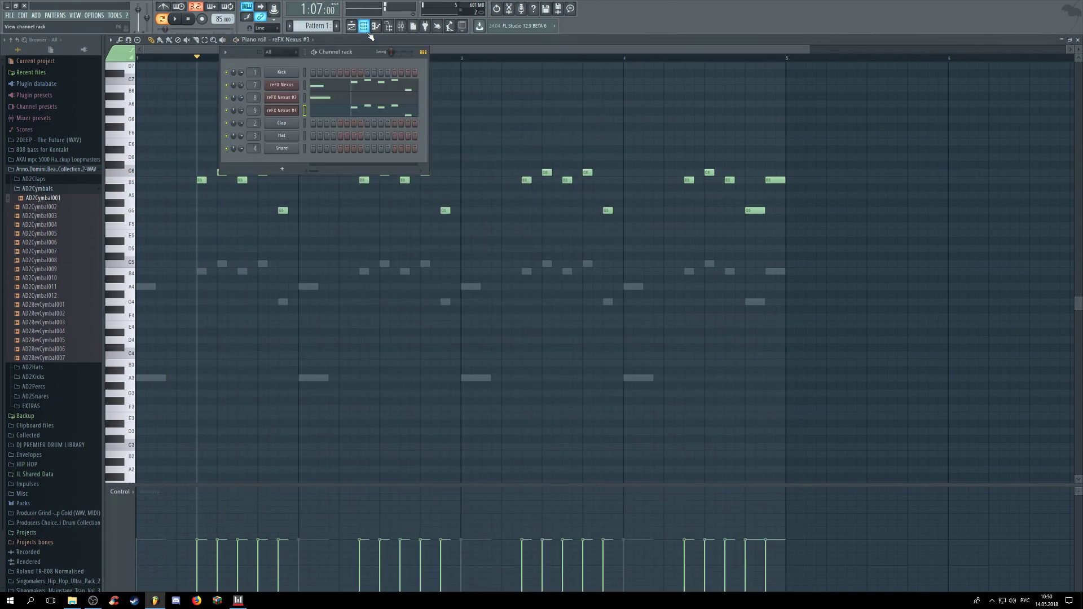
{"action": "left_click", "coordinate": [282, 111]}
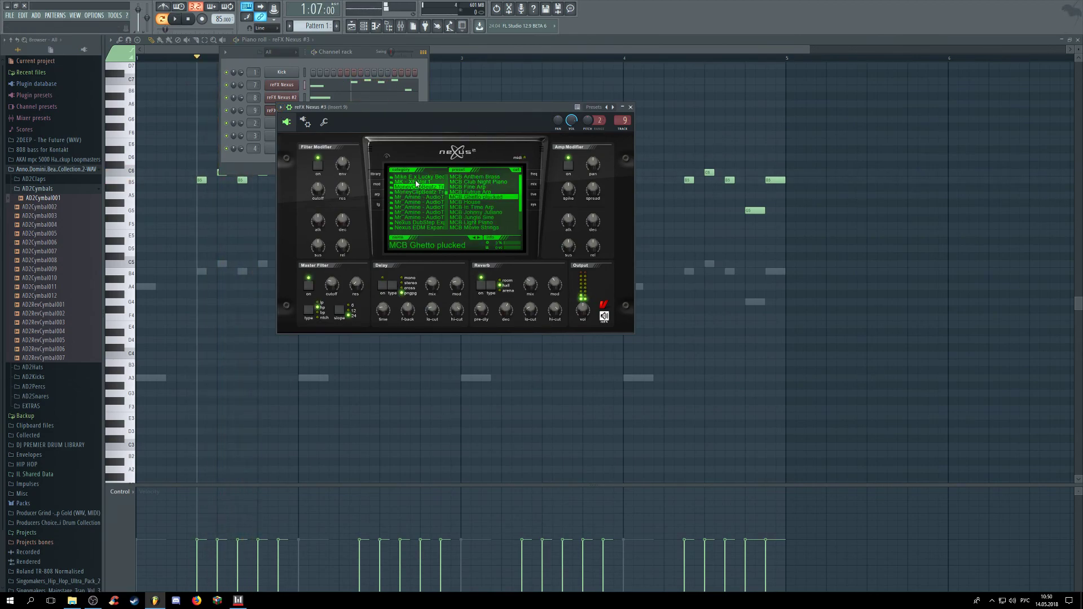
{"action": "scroll", "coordinate": [447, 193], "scroll_direction": "up", "scroll_amount": 5}
{"action": "left_click", "coordinate": [436, 197]}
{"action": "left_click", "coordinate": [479, 182]}
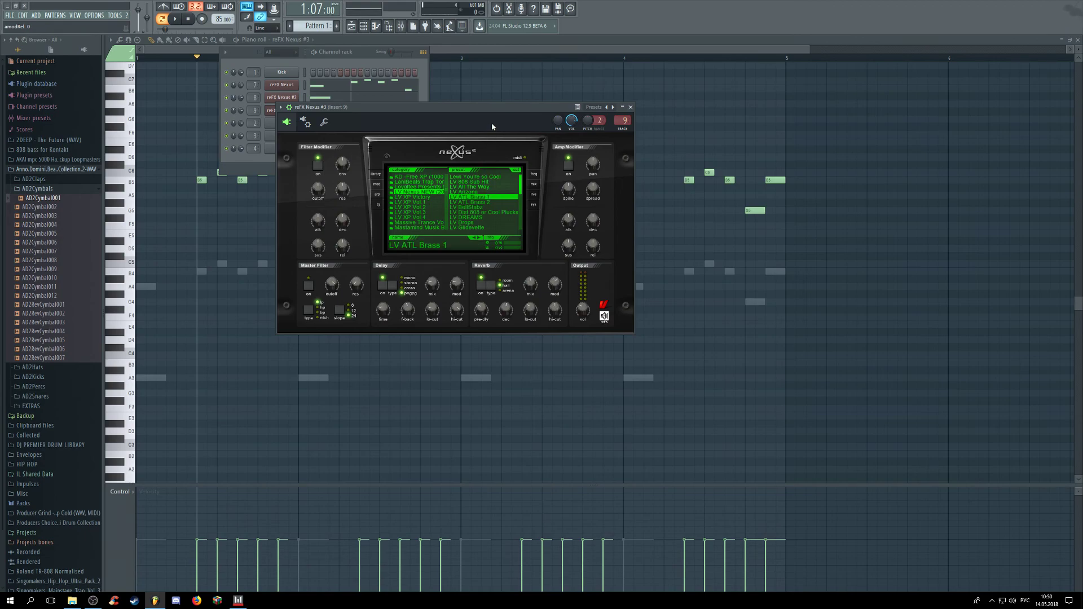
{"action": "scroll", "coordinate": [523, 194], "scroll_direction": "down", "scroll_amount": 2}
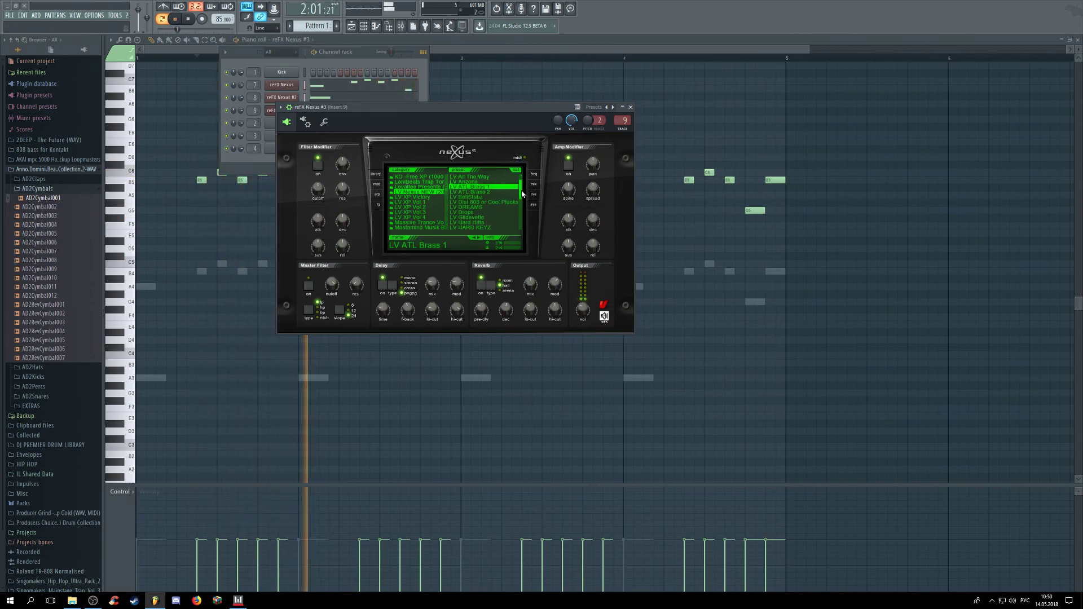
{"action": "scroll", "coordinate": [523, 194], "scroll_direction": "down", "scroll_amount": 2}
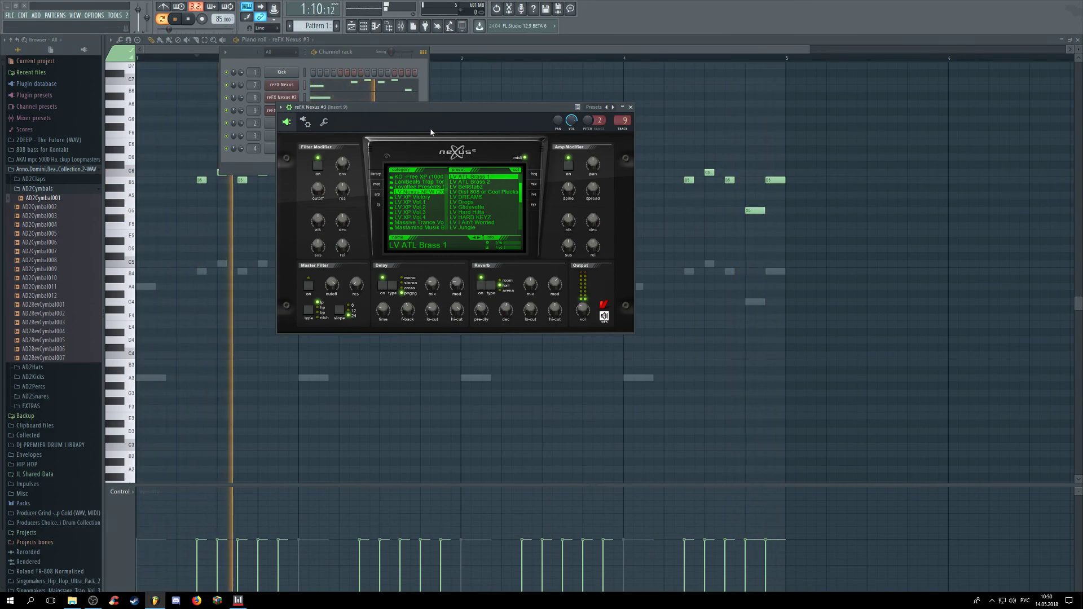
Step: Add an A5 note just before the last note of bar 2 and a G5 note early in bar 4 of Nexus #3's melody
{"action": "left_click", "coordinate": [530, 42]}
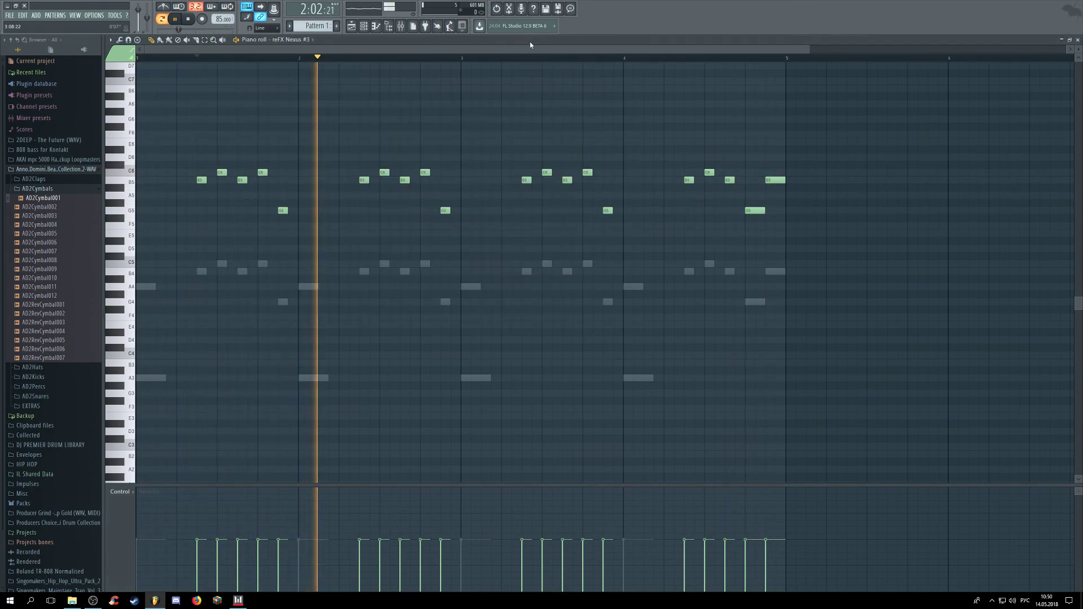
{"action": "left_click", "coordinate": [436, 196]}
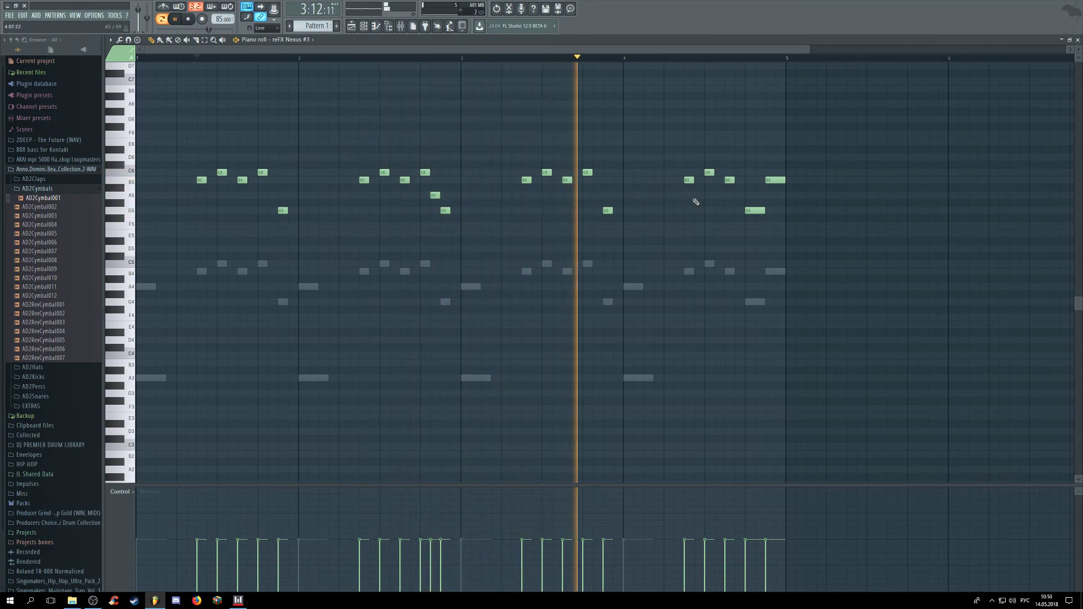
{"action": "left_click", "coordinate": [667, 211]}
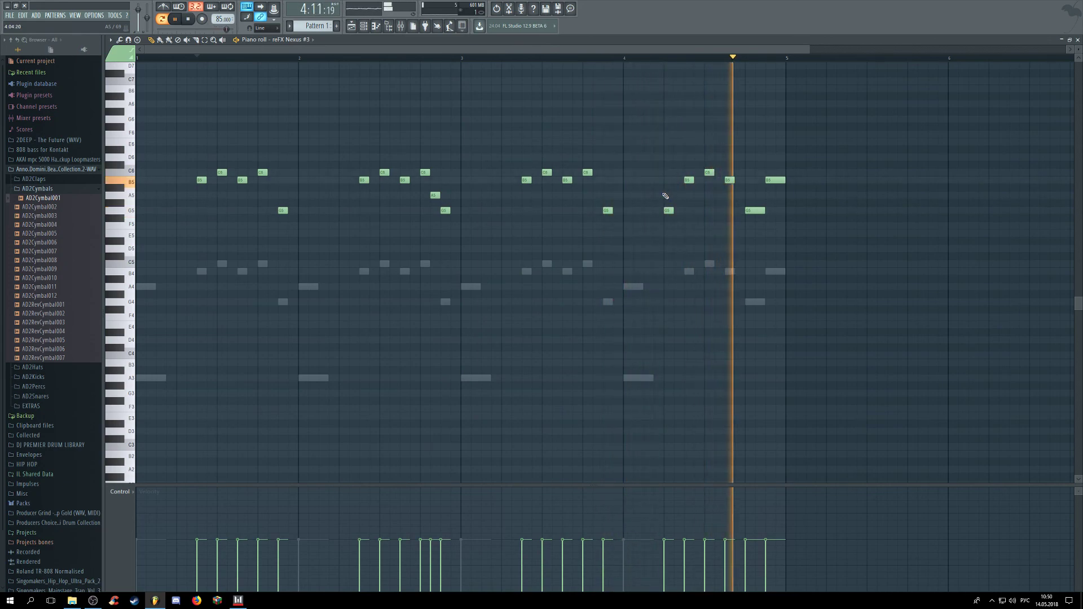
{"action": "key", "text": "space"}
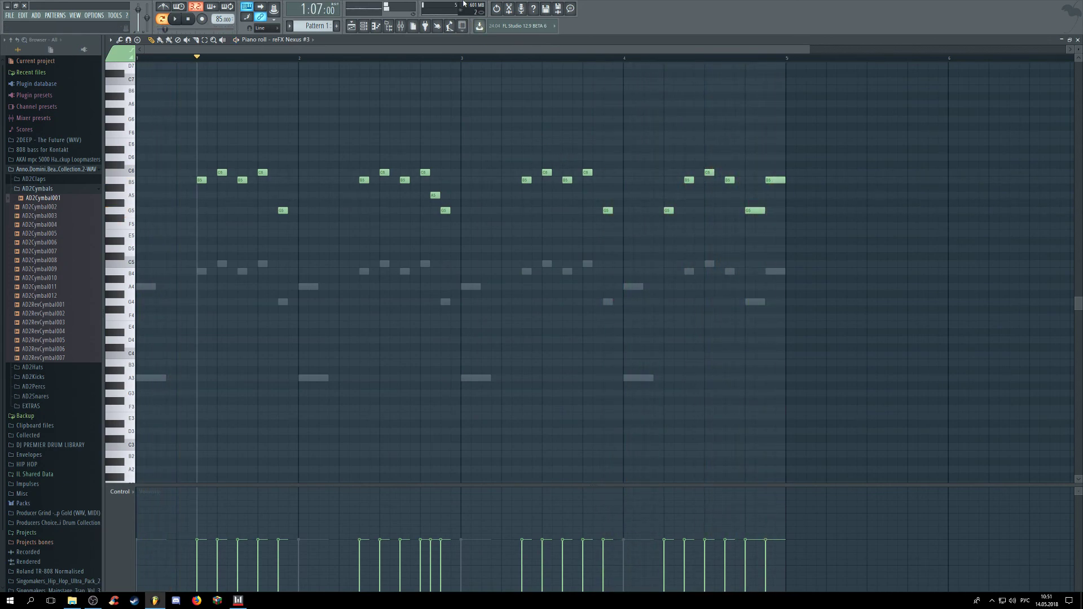
{"action": "left_click", "coordinate": [1078, 40]}
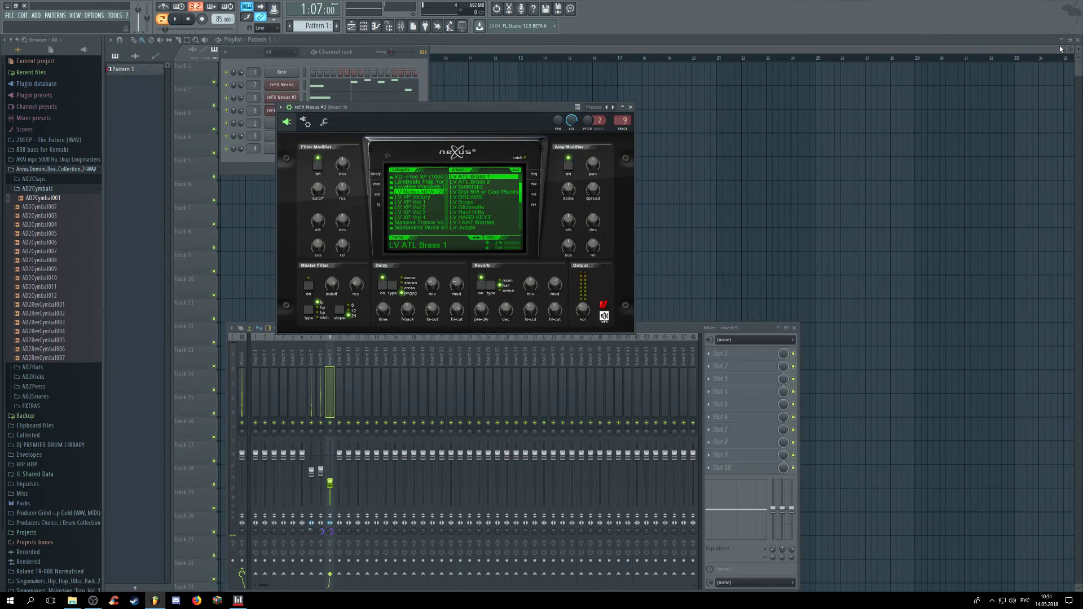
Step: Preview the Lex, Deepish, C Deep-O, A and A Overdrive samples in the TriSamples pack's 808 Bass folder
{"action": "left_click", "coordinate": [356, 62]}
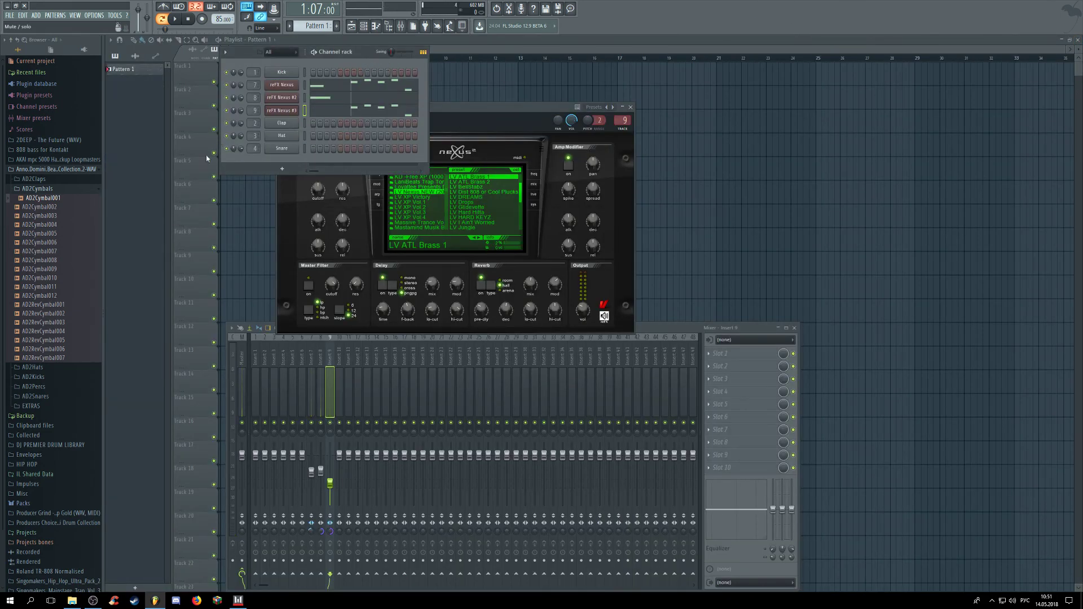
{"action": "left_click", "coordinate": [99, 189]}
{"action": "left_click", "coordinate": [82, 462]}
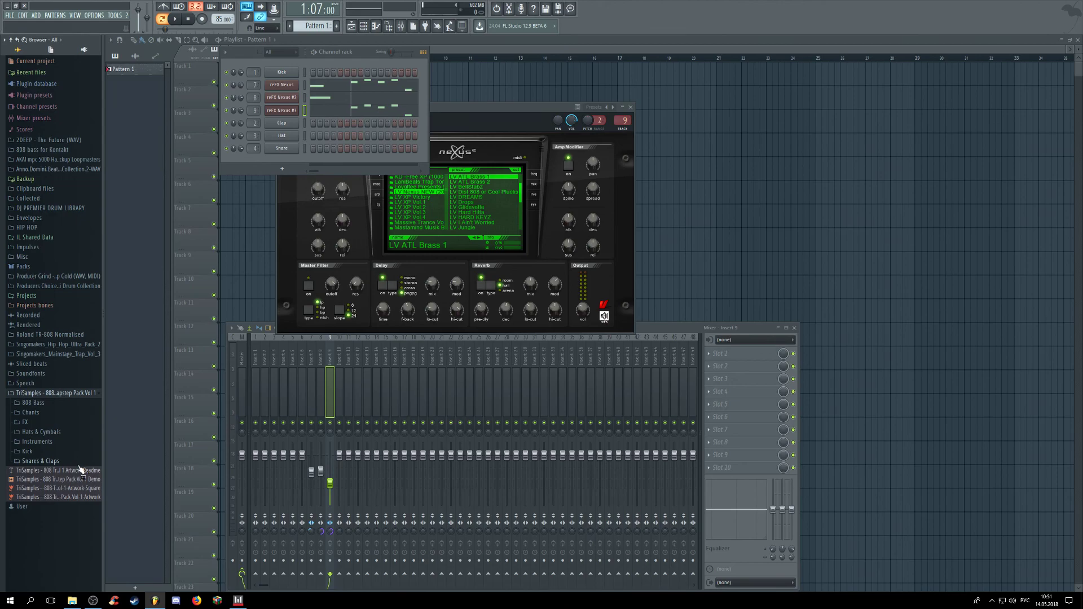
{"action": "left_click", "coordinate": [35, 402]}
{"action": "left_click", "coordinate": [48, 492]}
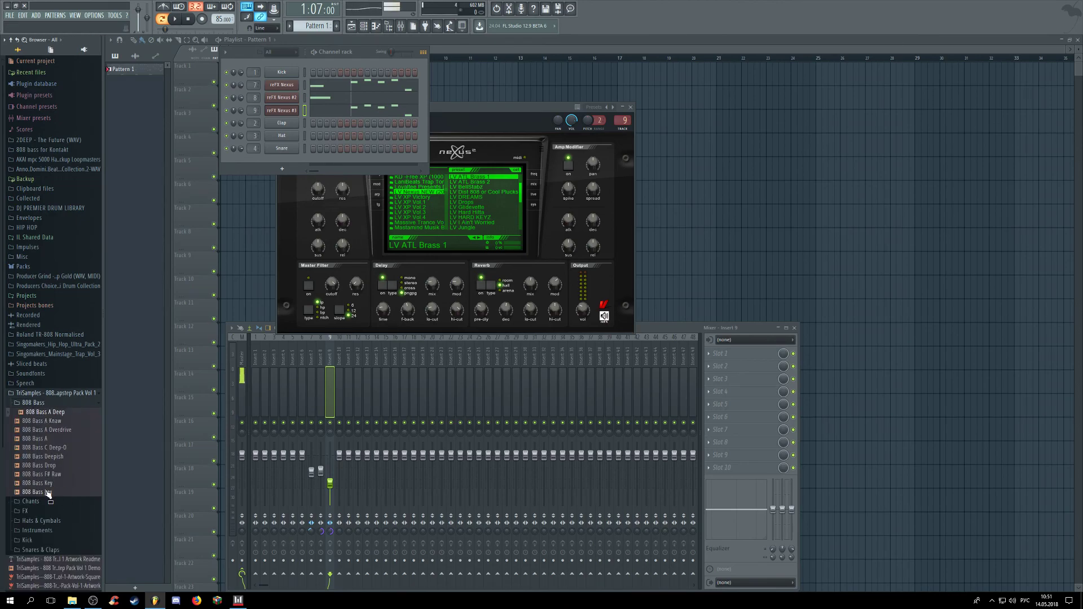
{"action": "left_click", "coordinate": [49, 458]}
{"action": "left_click", "coordinate": [54, 448]}
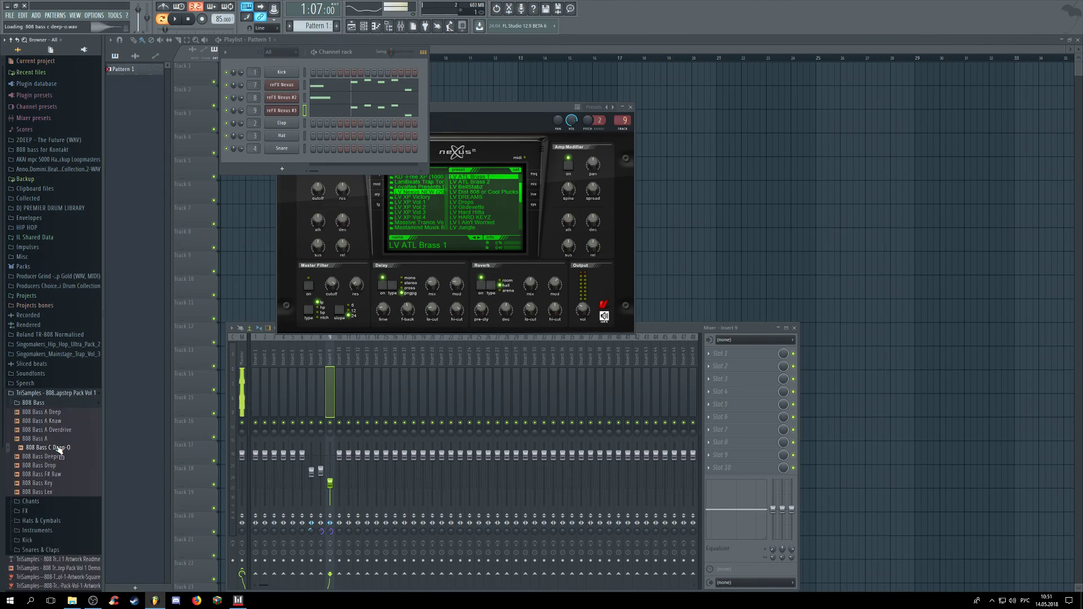
{"action": "left_click", "coordinate": [54, 439]}
{"action": "left_click", "coordinate": [57, 430]}
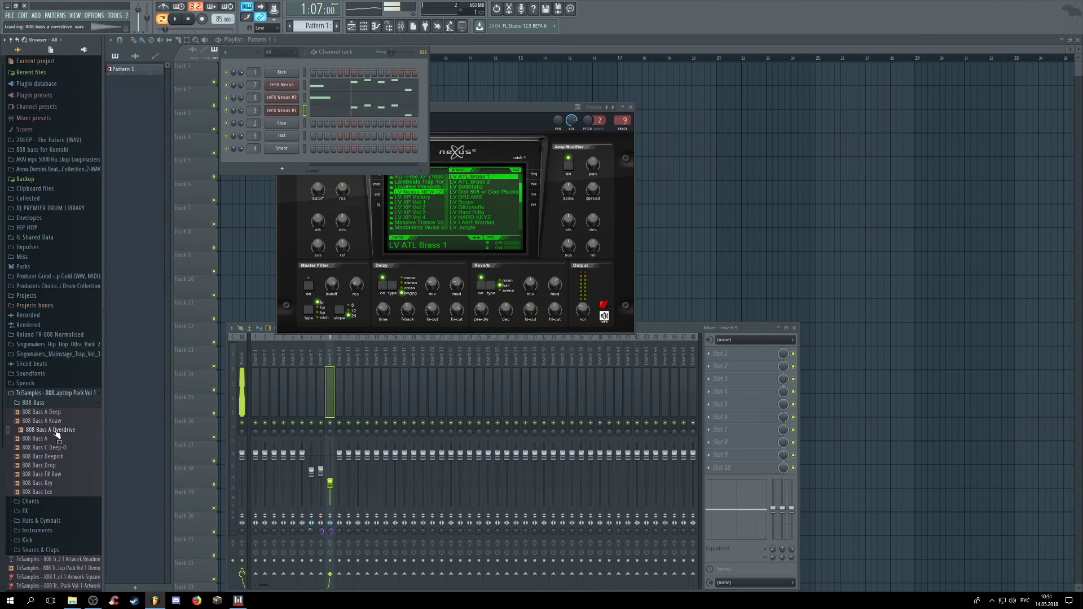
Step: Add the 808 Bass A Overdrive sample as a new channel below Nexus #3 and open its volume envelope
{"action": "left_click_drag", "start_coordinate": [58, 436], "coordinate": [263, 125]}
{"action": "left_click", "coordinate": [281, 123]}
{"action": "left_click", "coordinate": [171, 128]}
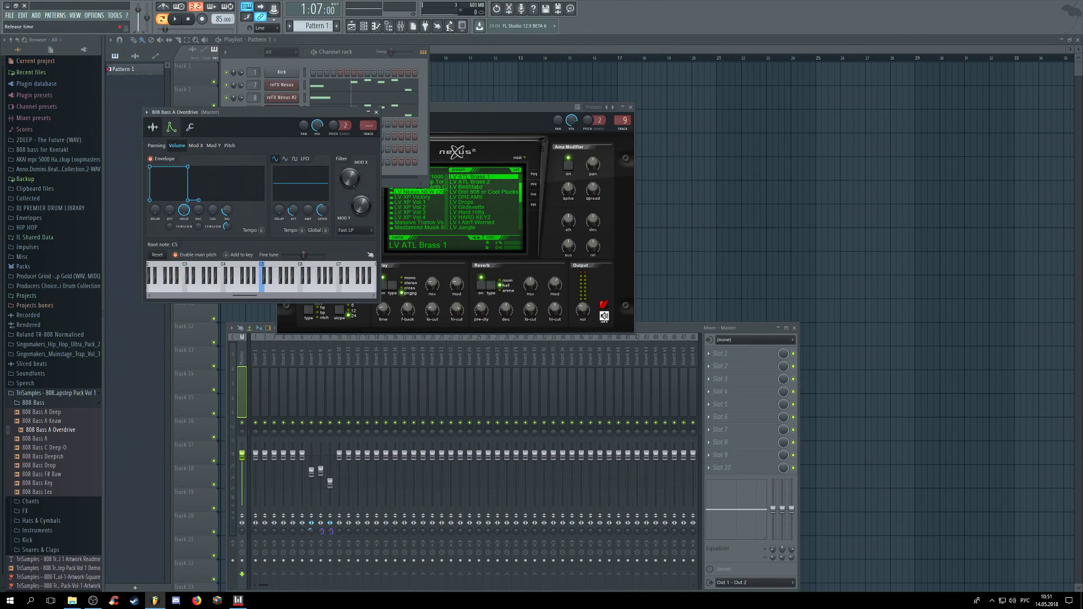
Step: Open the 808 Bass A Overdrive sample in Edison and detect its pitch regions
{"action": "left_click", "coordinate": [153, 128]}
{"action": "right_click", "coordinate": [203, 282]}
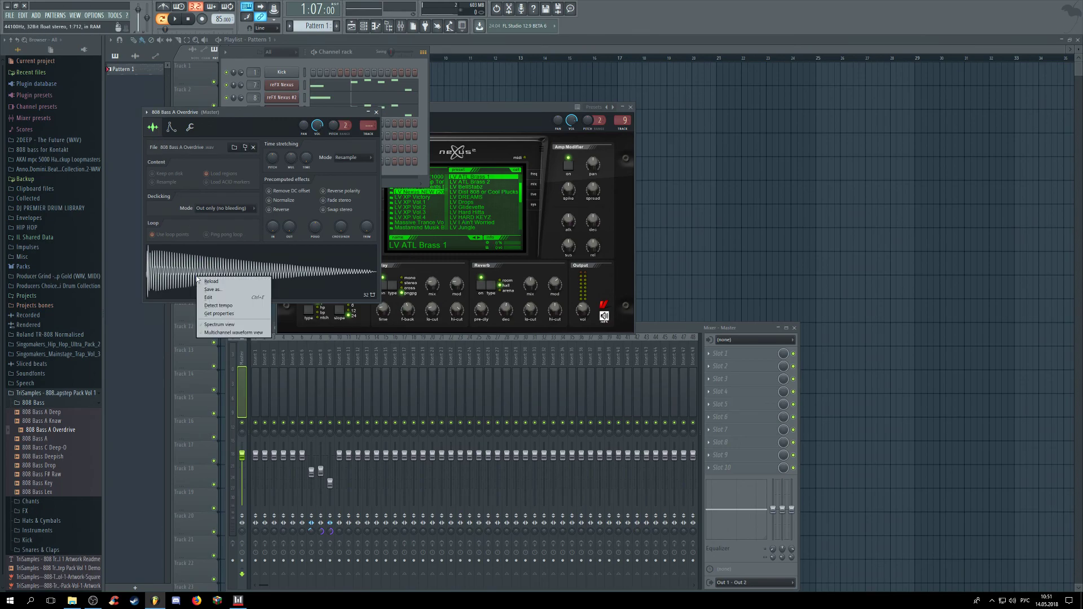
{"action": "left_click", "coordinate": [229, 301]}
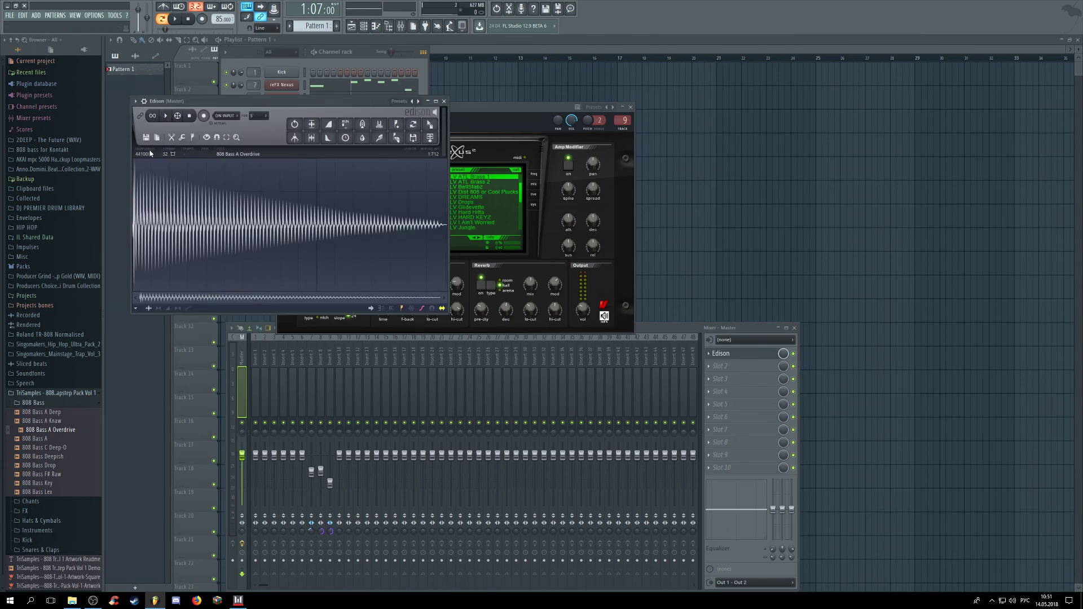
{"action": "right_click", "coordinate": [189, 217]}
{"action": "mouse_move", "coordinate": [210, 256]}
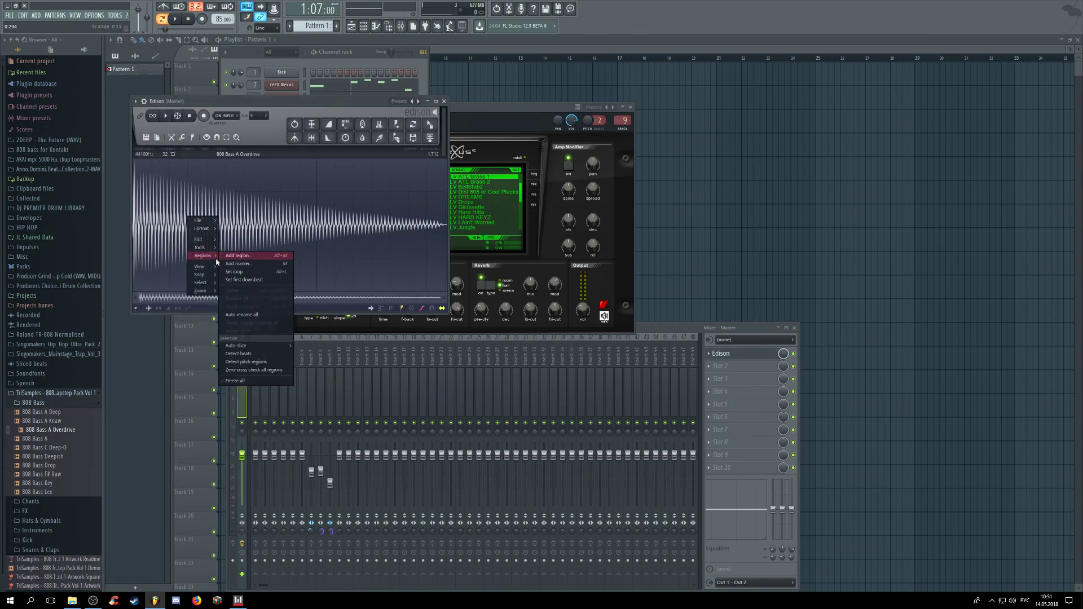
{"action": "left_click", "coordinate": [257, 361]}
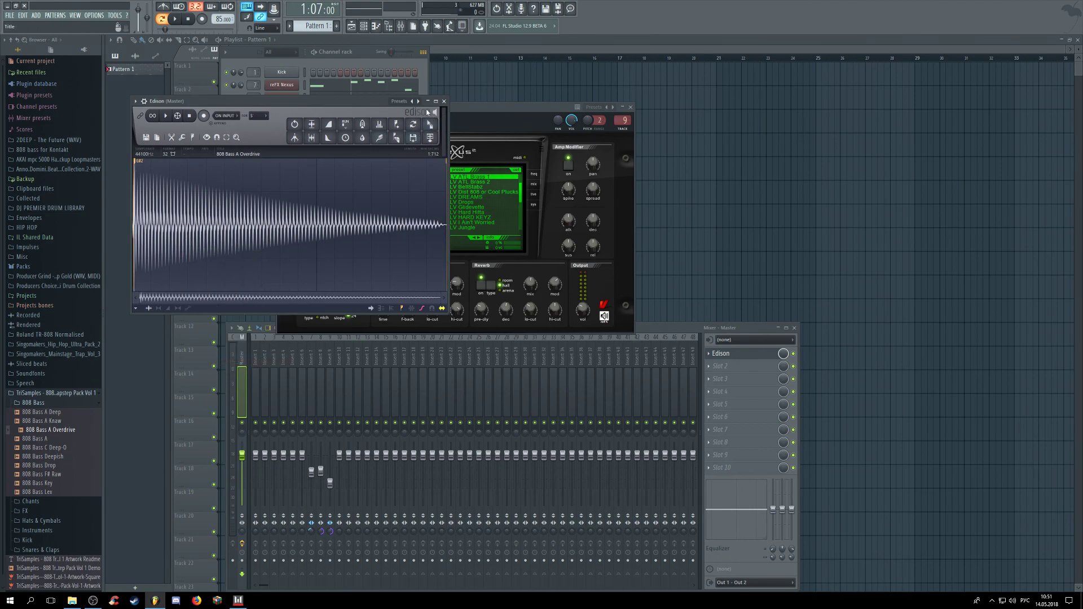
{"action": "left_click", "coordinate": [444, 101]}
Step: Set the 808 Bass A Overdrive channel's root note to G#2 without a key zone and open its miscellaneous settings
{"action": "left_click", "coordinate": [172, 128]}
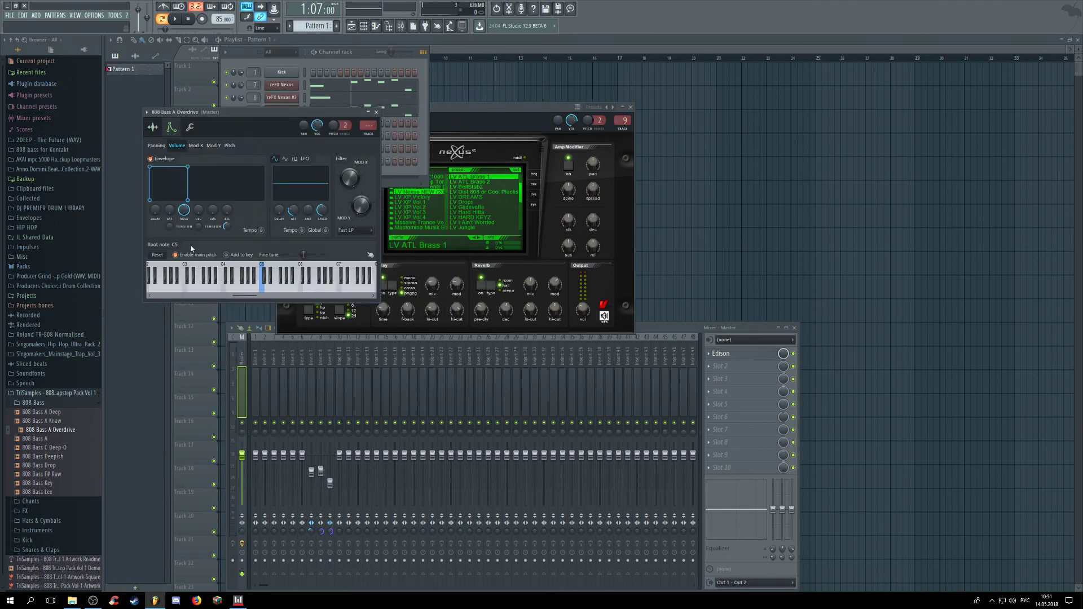
{"action": "left_click_drag", "start_coordinate": [243, 296], "coordinate": [213, 275]}
{"action": "right_click", "coordinate": [184, 266]}
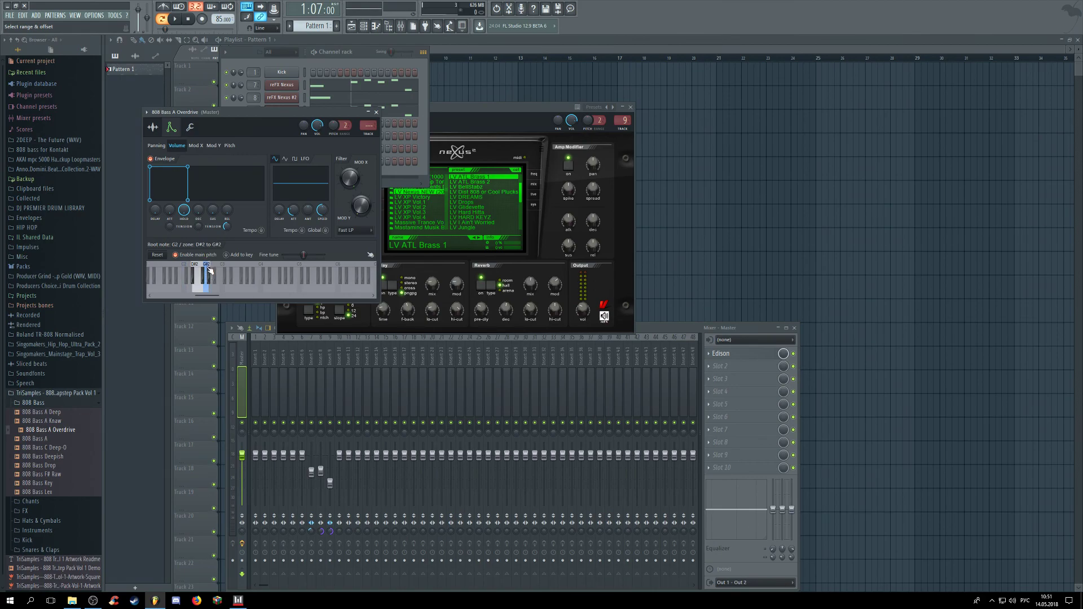
{"action": "left_click_drag", "start_coordinate": [214, 269], "coordinate": [445, 293]}
{"action": "left_click_drag", "start_coordinate": [358, 296], "coordinate": [169, 292]}
{"action": "left_click_drag", "start_coordinate": [235, 272], "coordinate": [82, 264]}
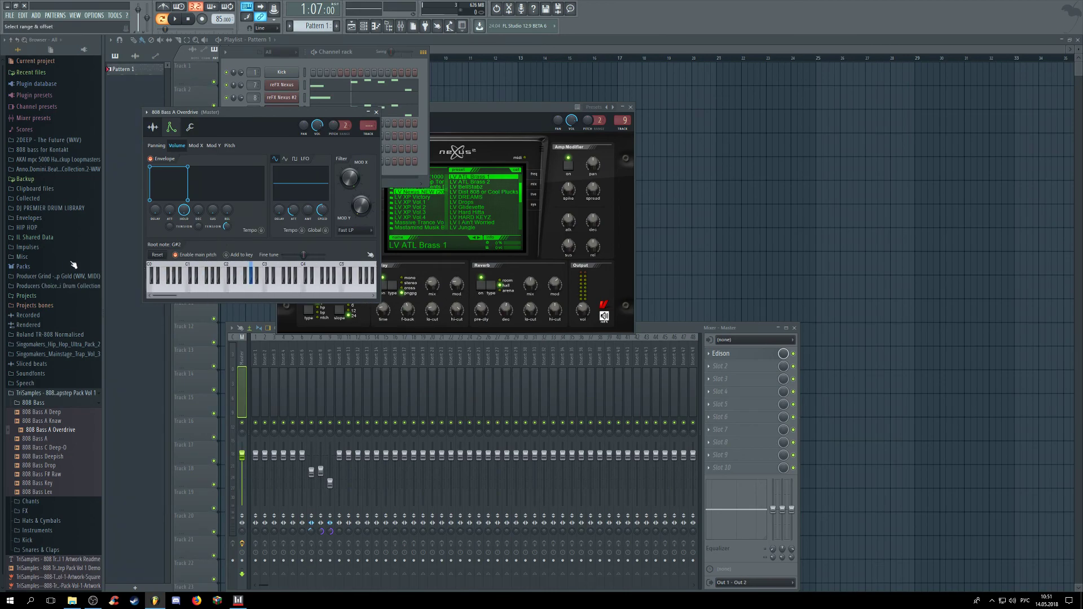
{"action": "left_click", "coordinate": [194, 134]}
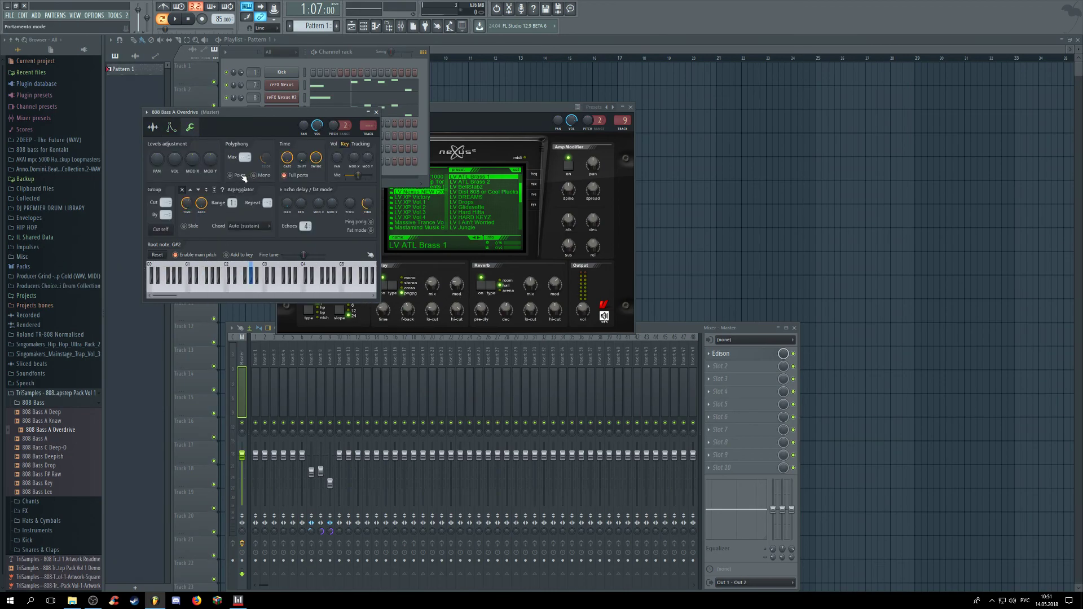
Step: Copy the Nexus #2 notes to the 808 Bass A Overdrive channel and open them in the piano roll
{"action": "left_click", "coordinate": [364, 58]}
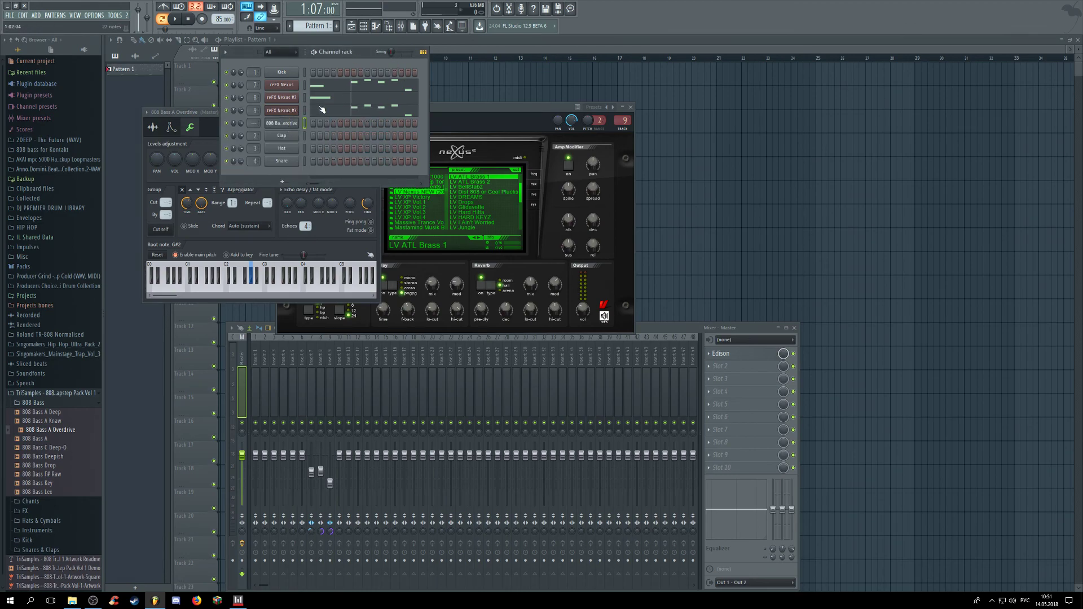
{"action": "right_click", "coordinate": [289, 102]}
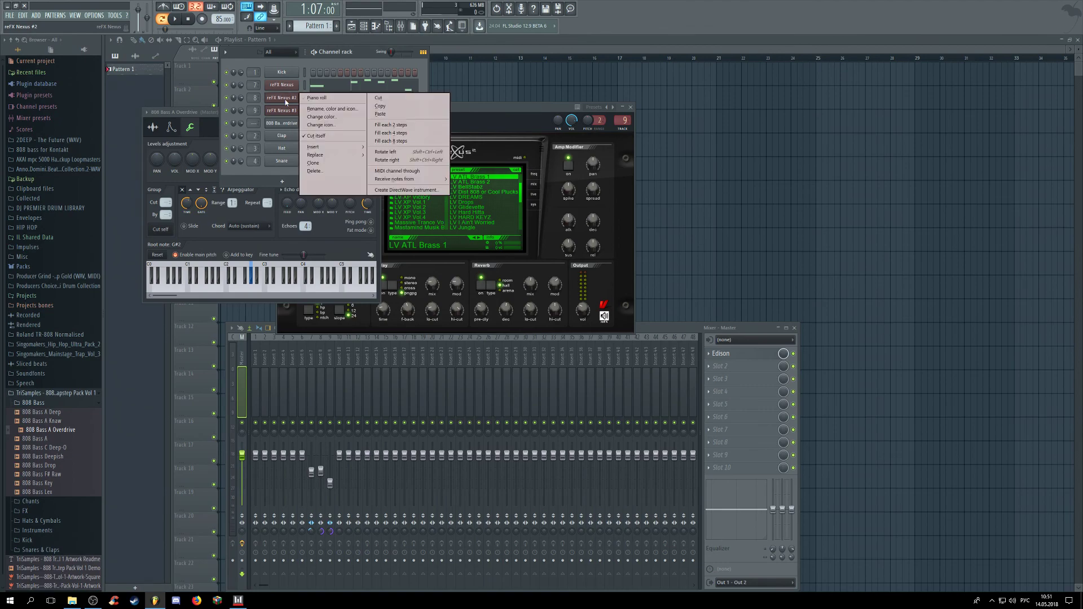
{"action": "left_click", "coordinate": [384, 108]}
{"action": "right_click", "coordinate": [287, 124]}
{"action": "left_click", "coordinate": [382, 139]}
{"action": "right_click", "coordinate": [292, 125]}
{"action": "left_click", "coordinate": [321, 123]}
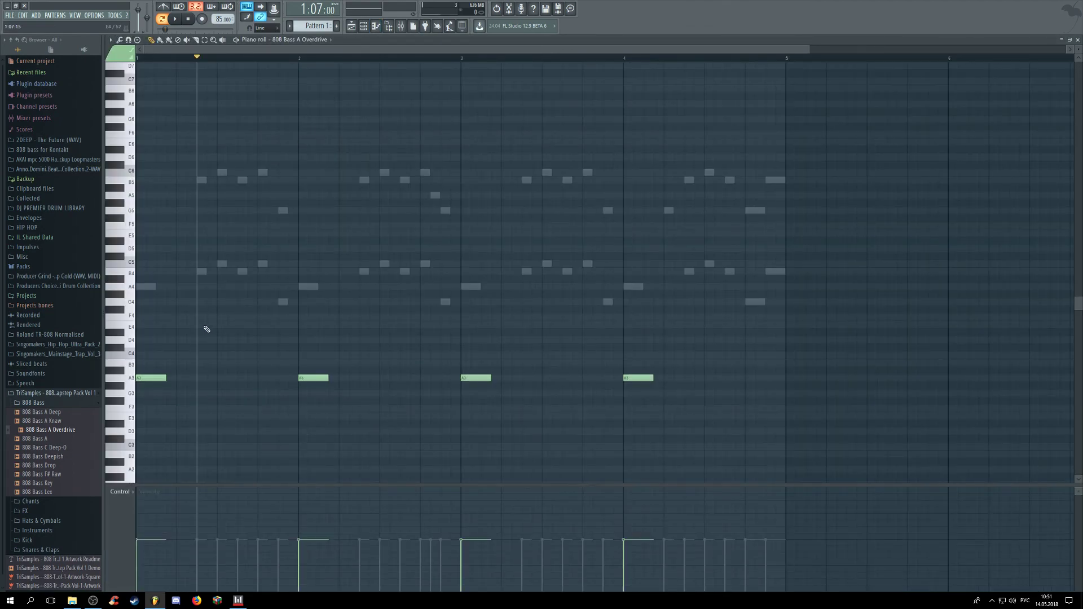
Step: Play the 808 part and transpose all its notes down one octave to A2
{"action": "key", "text": "space"}
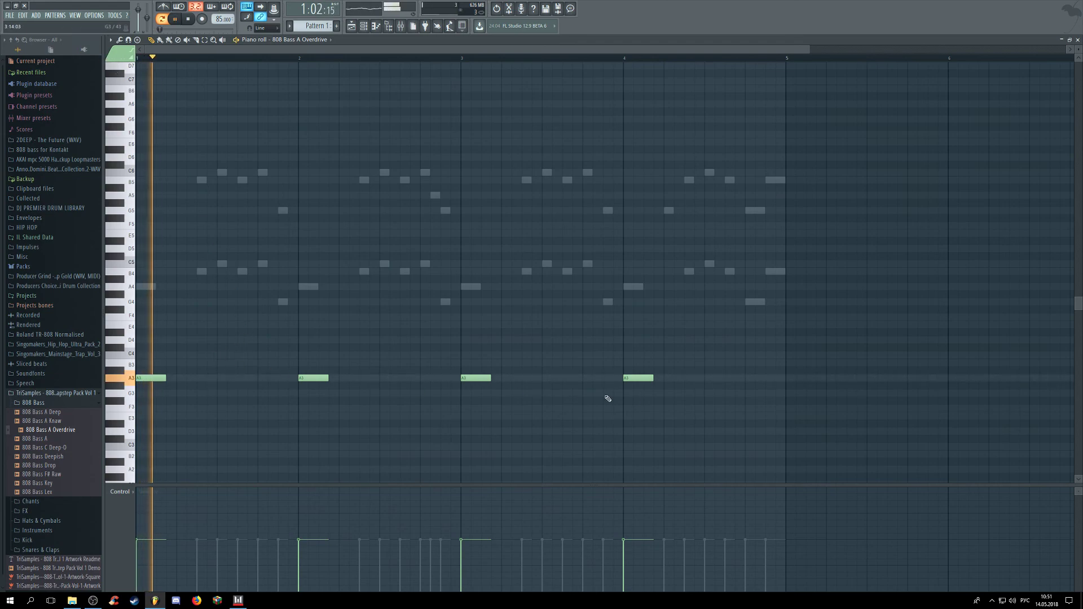
{"action": "key", "text": "ctrl+a"}
{"action": "key", "text": "ctrl+Down"}
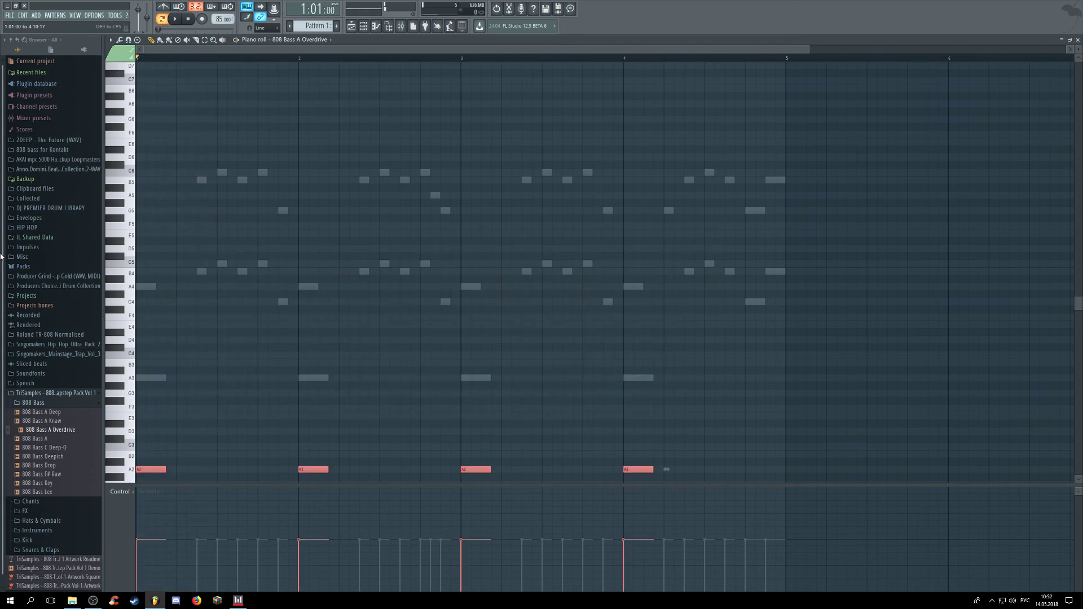
{"action": "scroll", "coordinate": [282, 380], "scroll_direction": "down", "scroll_amount": 5}
{"action": "key", "text": "space"}
Step: Rework the 808 part so long back-to-back A2 notes, two per bar, fill bars 1 to 4
{"action": "left_click", "coordinate": [192, 378]}
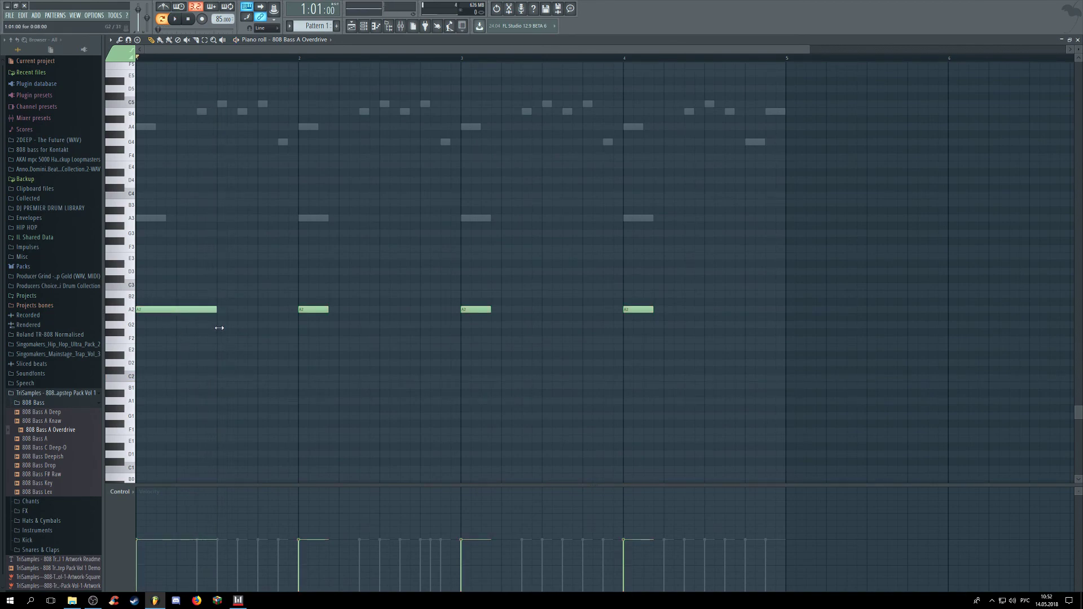
{"action": "left_click", "coordinate": [240, 309]}
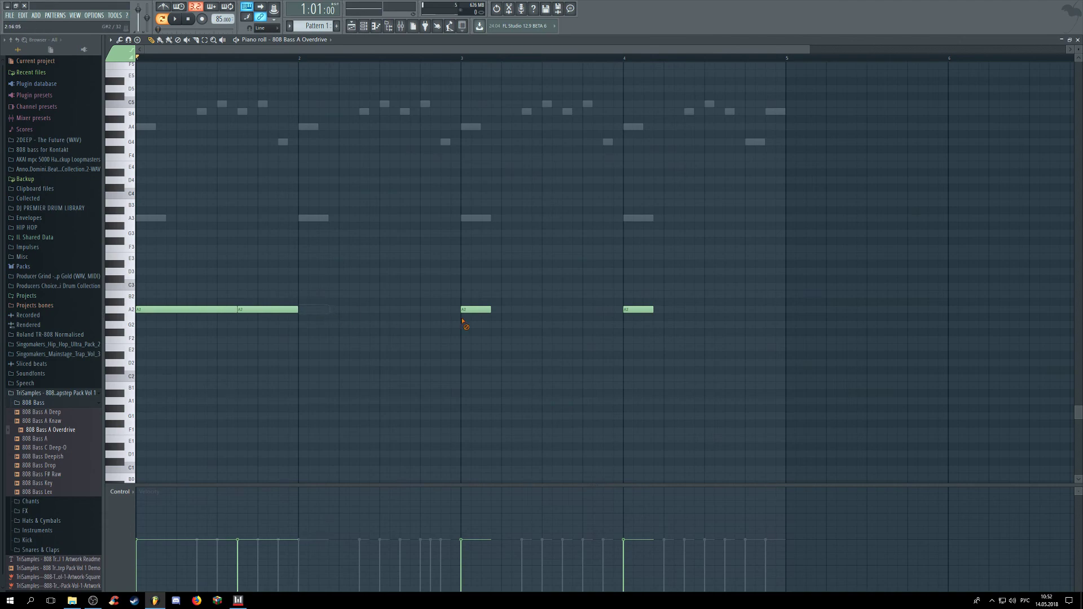
{"action": "right_click", "coordinate": [635, 310]}
{"action": "mouse_move", "coordinate": [543, 388]}
{"action": "left_mouse_down"}
{"action": "mouse_move", "coordinate": [137, 284]}
{"action": "mouse_move", "coordinate": [337, 310]}
{"action": "left_mouse_up"}
{"action": "mouse_move", "coordinate": [476, 381]}
{"action": "left_mouse_down"}
{"action": "mouse_move", "coordinate": [137, 291]}
{"action": "mouse_move", "coordinate": [483, 308]}
{"action": "left_mouse_up"}
{"action": "left_click", "coordinate": [386, 247]}
{"action": "right_click", "coordinate": [404, 247]}
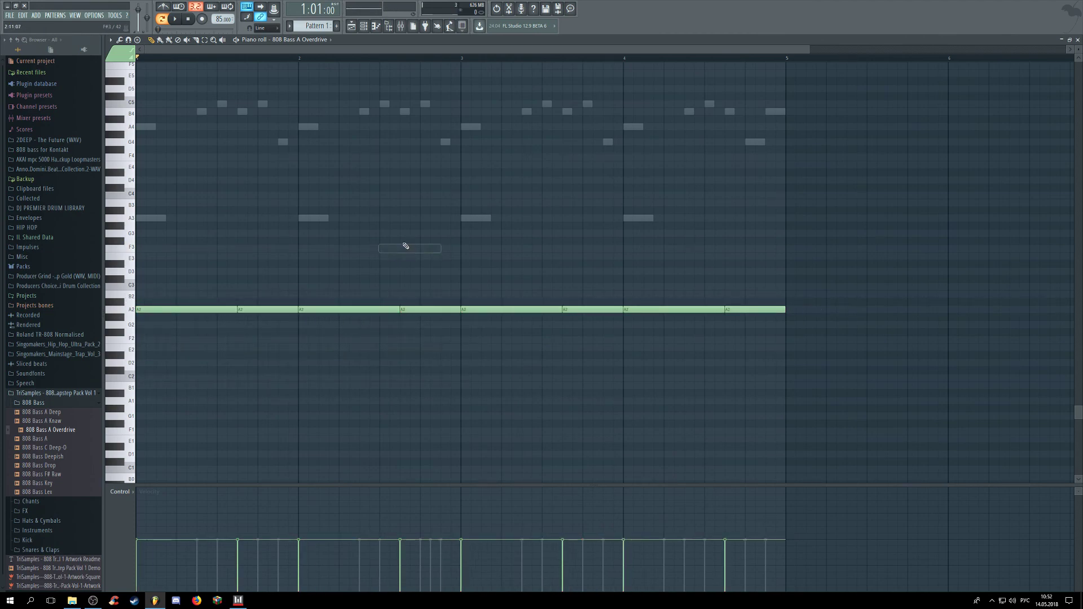
Step: Add a short A3 slide note at the end of bar 2 and an A#1 slide note at the end of bar 4, and play the pattern
{"action": "left_click", "coordinate": [445, 220]}
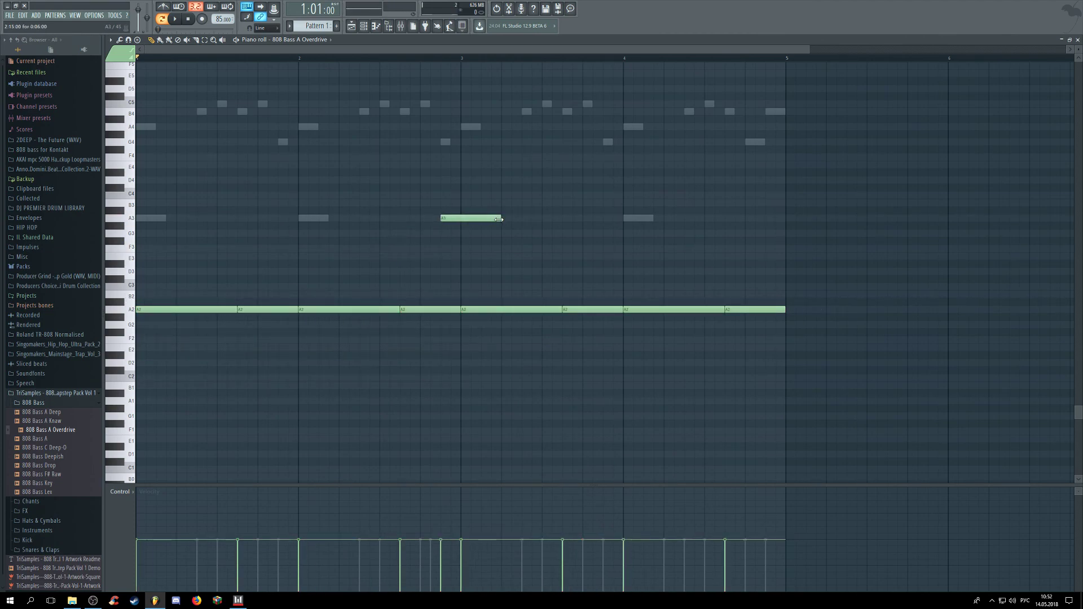
{"action": "double_click", "coordinate": [444, 217]}
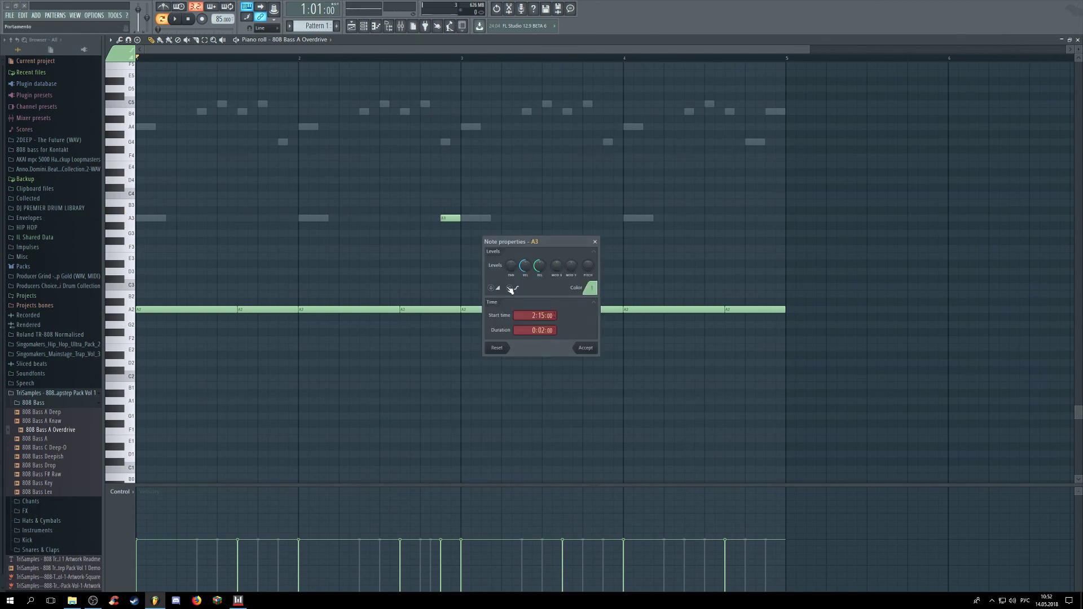
{"action": "left_click", "coordinate": [586, 349]}
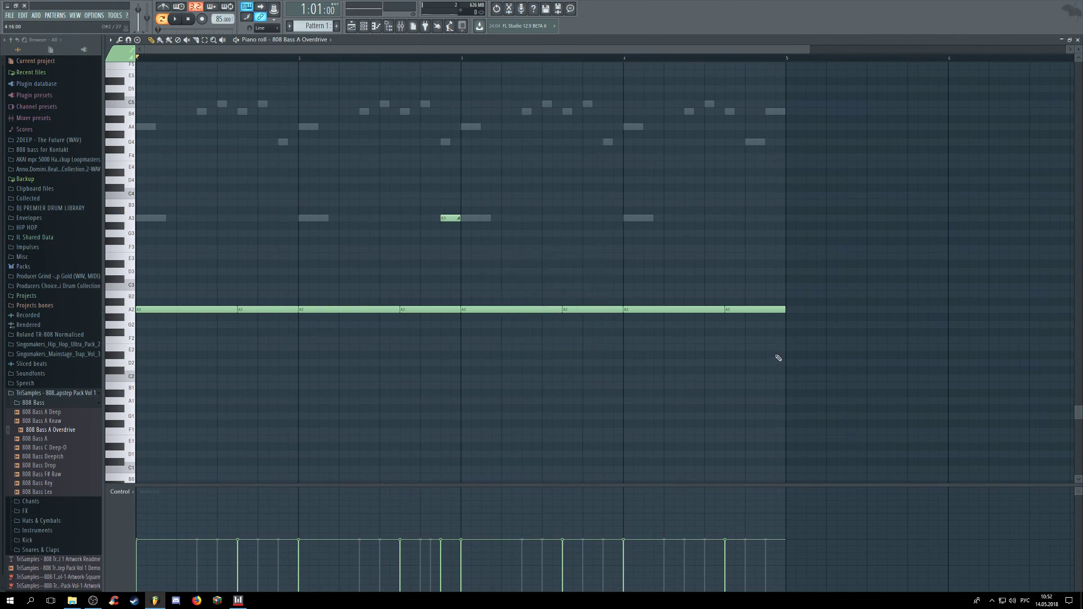
{"action": "left_click", "coordinate": [451, 211]}
{"action": "left_click", "coordinate": [767, 393]}
{"action": "key", "text": "space"}
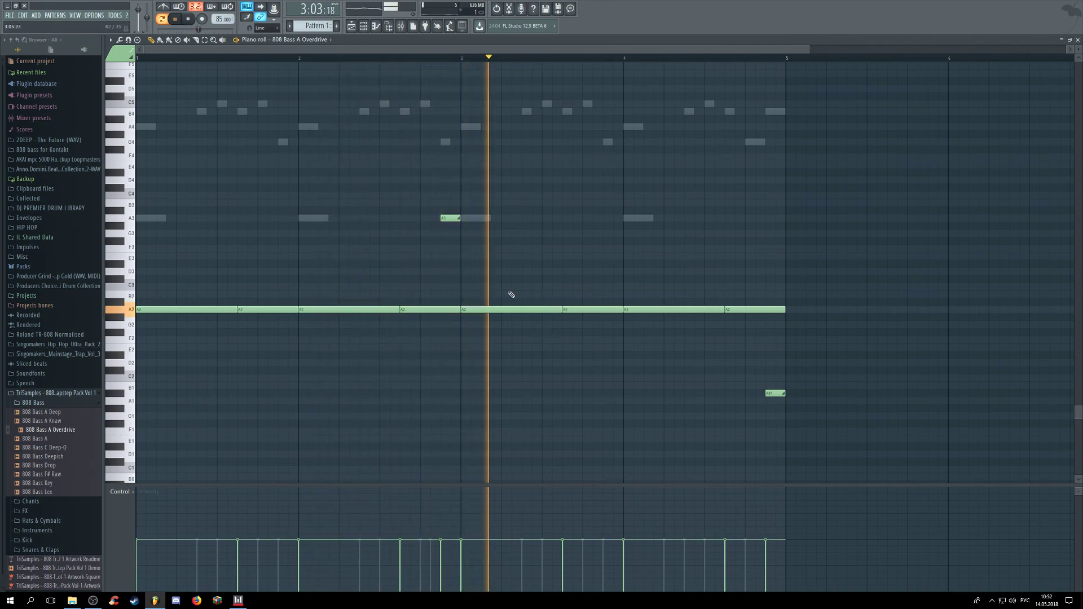
Step: Lengthen both slide notes to three steps by starting them one step earlier
{"action": "mouse_move", "coordinate": [455, 219]}
{"action": "left_mouse_down"}
{"action": "mouse_move", "coordinate": [445, 221]}
{"action": "mouse_move", "coordinate": [461, 218]}
{"action": "left_mouse_up"}
{"action": "right_click", "coordinate": [768, 393]}
{"action": "left_click", "coordinate": [760, 394]}
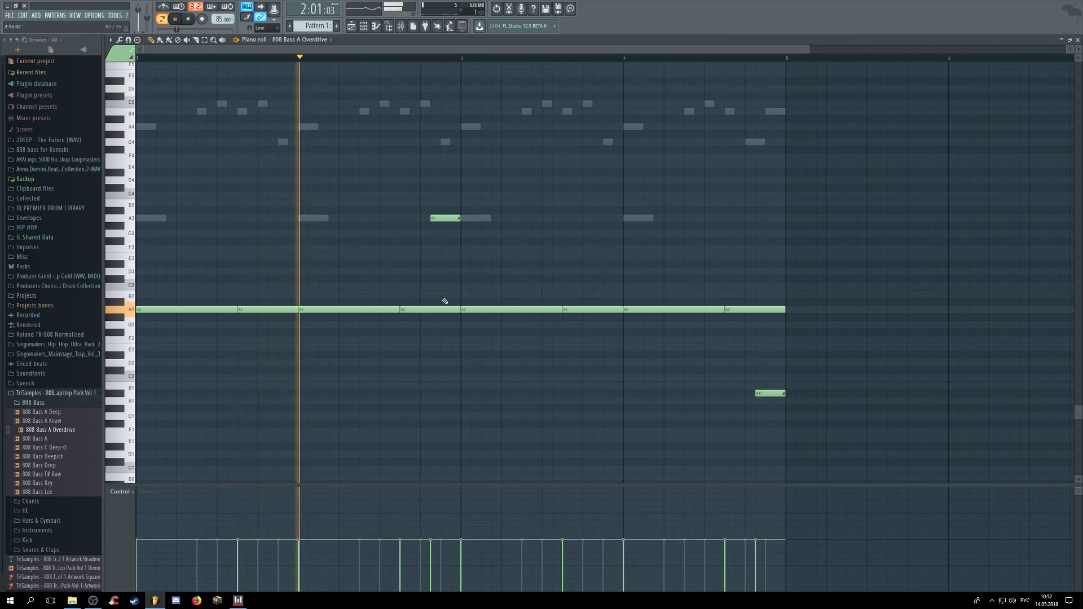
Step: Route the 808 Bass A Overdrive channel to mixer track 10, adjust its stereo separation and lower its fader to about -4.5 dB
{"action": "left_click", "coordinate": [400, 26]}
{"action": "left_click", "coordinate": [367, 27]}
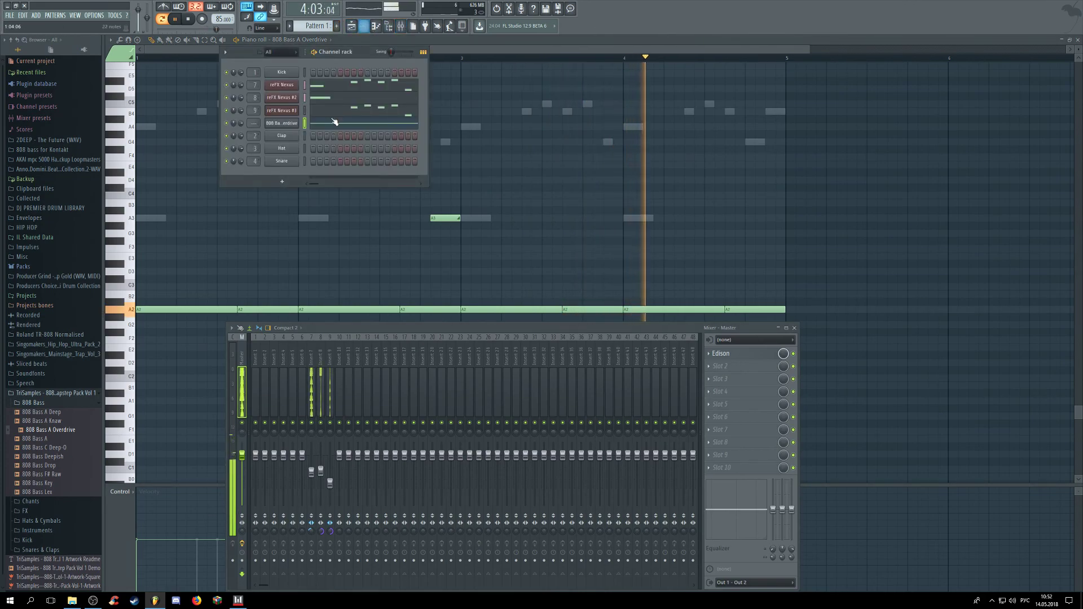
{"action": "left_click_drag", "start_coordinate": [255, 123], "coordinate": [254, 107]}
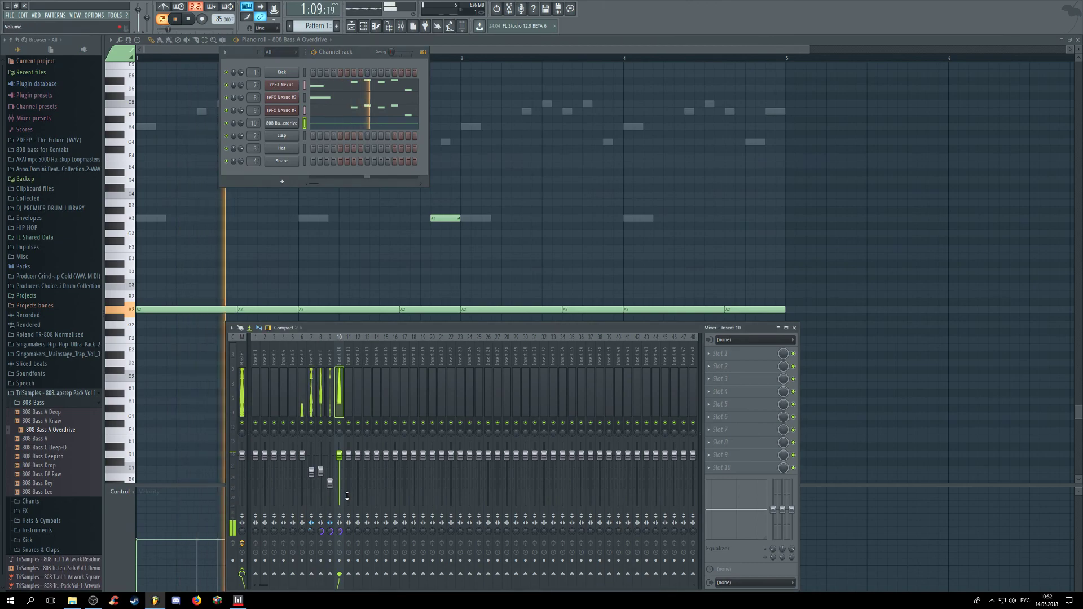
{"action": "left_click_drag", "start_coordinate": [340, 467], "coordinate": [340, 465]}
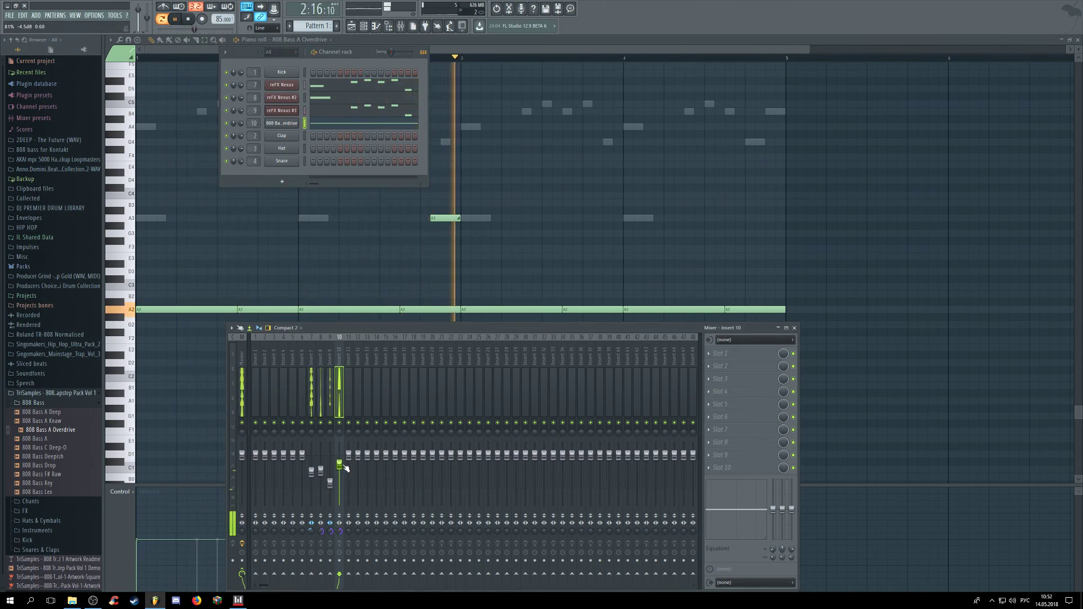
Step: Close the piano roll and place Pattern 1 on Track 1 at bar 1 of the playlist
{"action": "left_click", "coordinate": [1078, 39]}
{"action": "key", "text": "F12"}
{"action": "left_click_drag", "start_coordinate": [424, 95], "coordinate": [226, 71]}
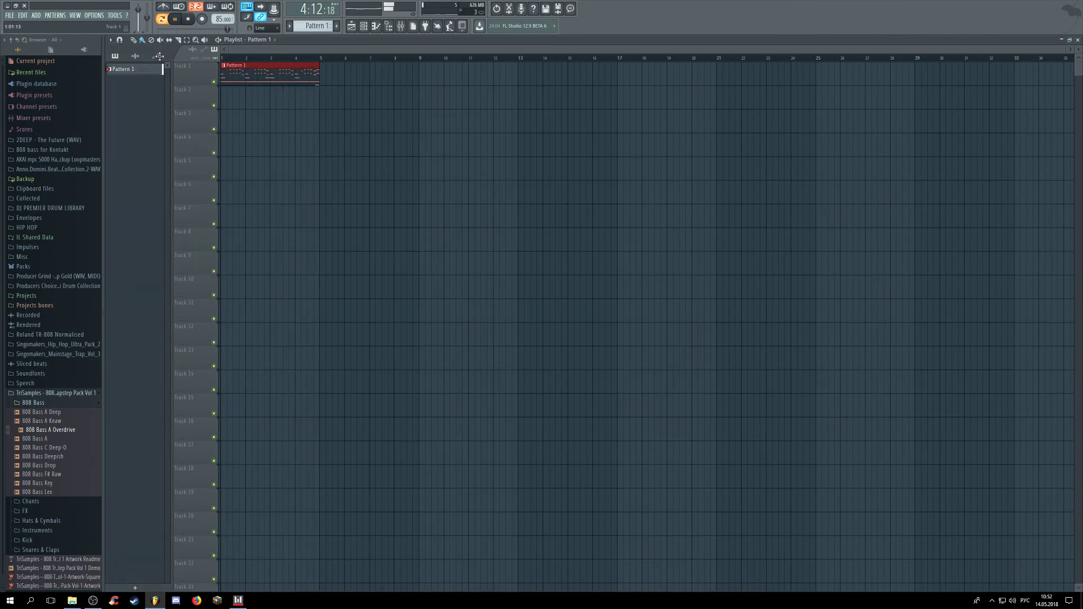
Step: Stop playback, create a new pattern named 2 and widen the channel rack to show 32 steps
{"action": "left_click", "coordinate": [375, 26]}
{"action": "key", "text": "space"}
{"action": "left_click_drag", "start_coordinate": [363, 54], "coordinate": [401, 136]}
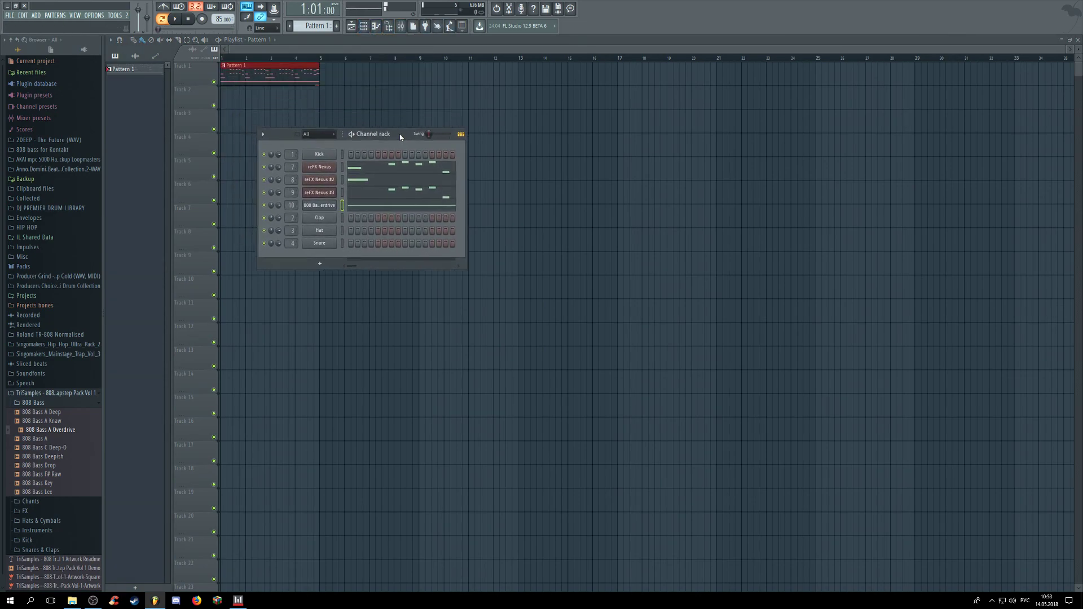
{"action": "left_click", "coordinate": [336, 26]}
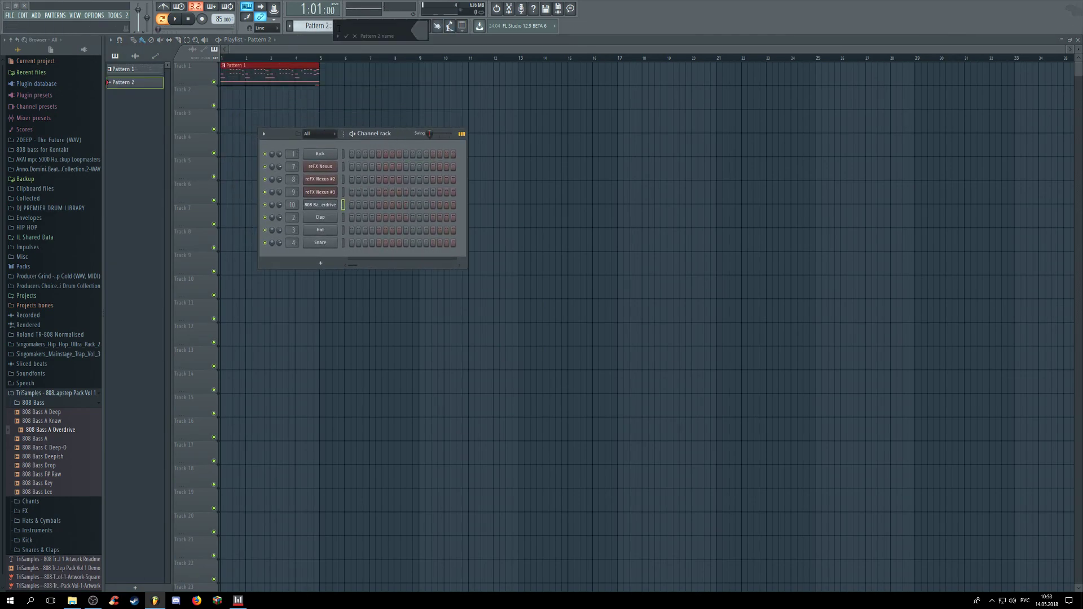
{"action": "type", "text": "2"}
{"action": "key", "text": "Return"}
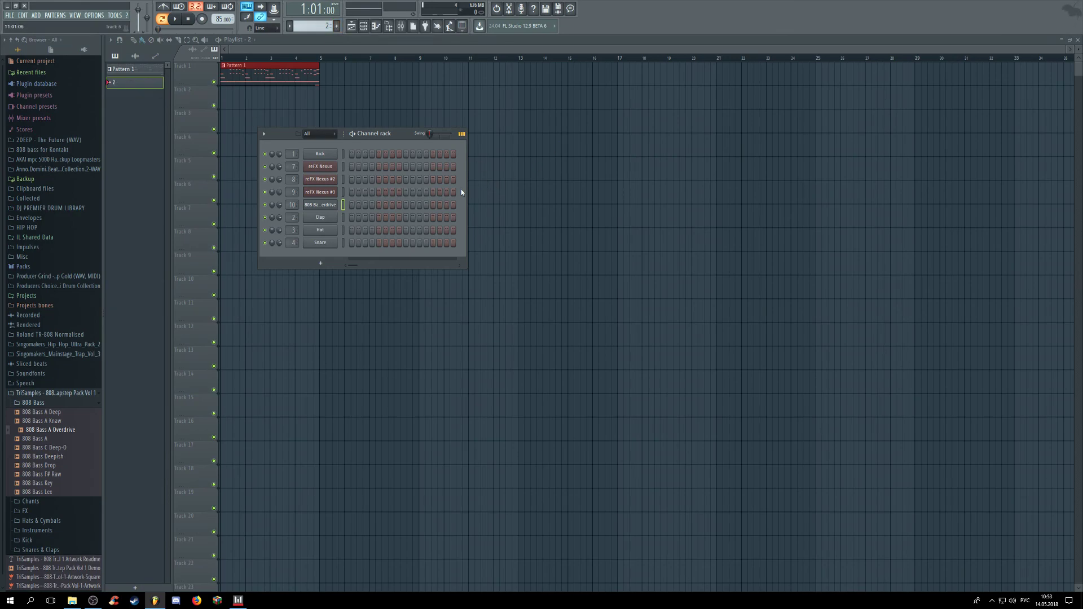
{"action": "left_click_drag", "start_coordinate": [467, 194], "coordinate": [576, 243]}
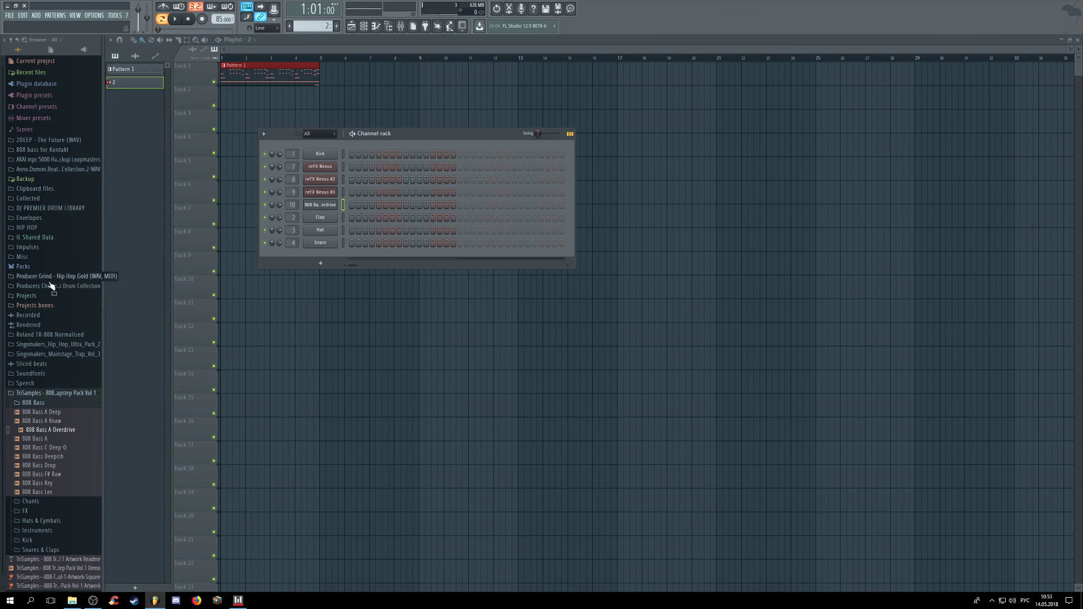
Step: Audition hats in the HIP HOP Hats folder and replace the Hat channel's sample with Icon_Hat04
{"action": "left_click", "coordinate": [78, 395]}
{"action": "left_click", "coordinate": [81, 354]}
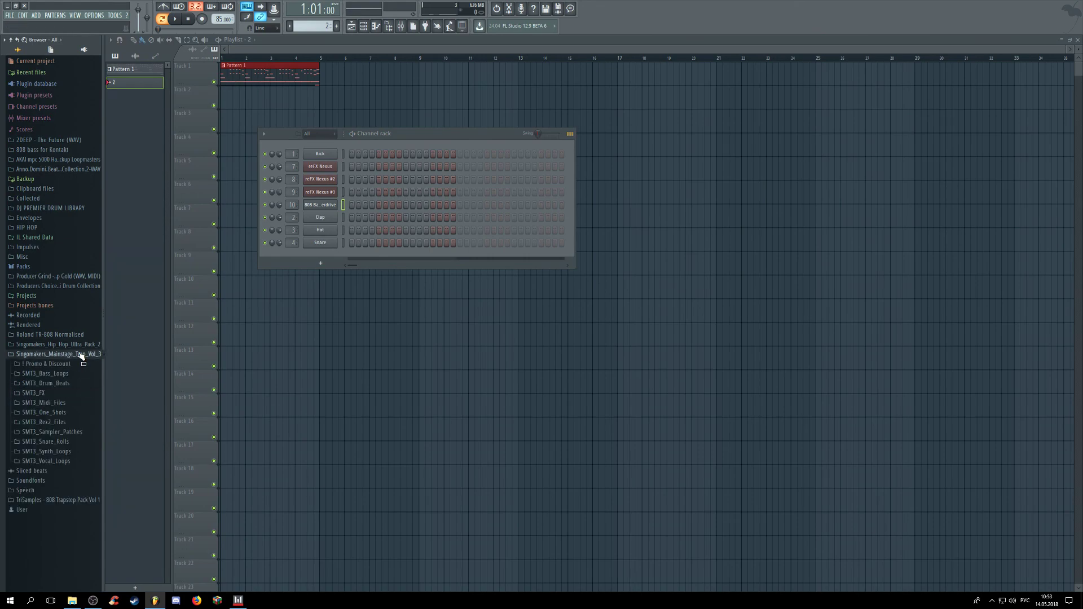
{"action": "left_click", "coordinate": [39, 227]}
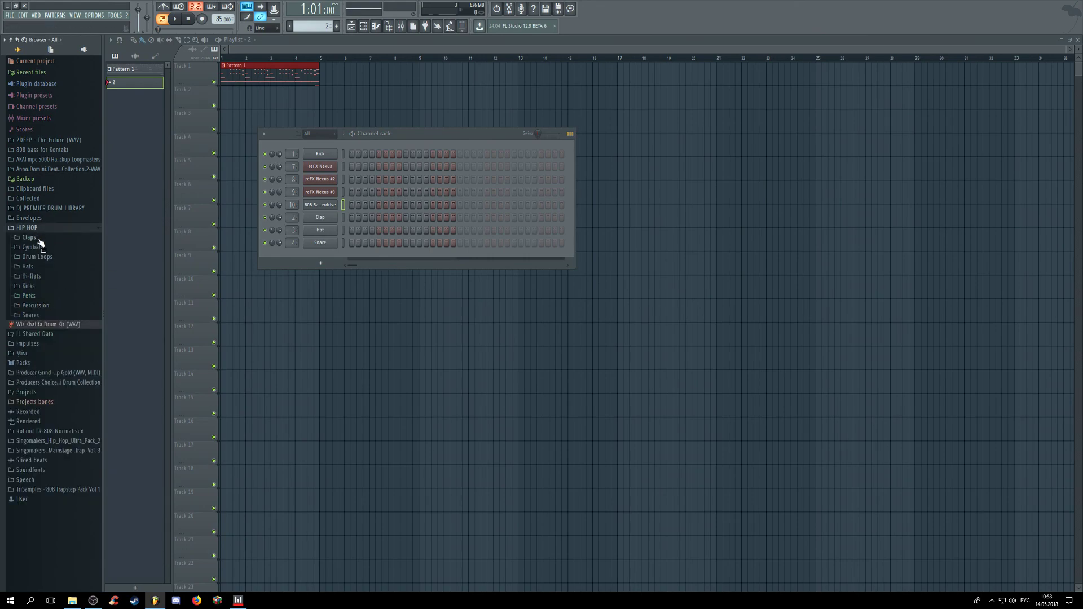
{"action": "left_click", "coordinate": [34, 277]}
{"action": "left_click", "coordinate": [32, 267]}
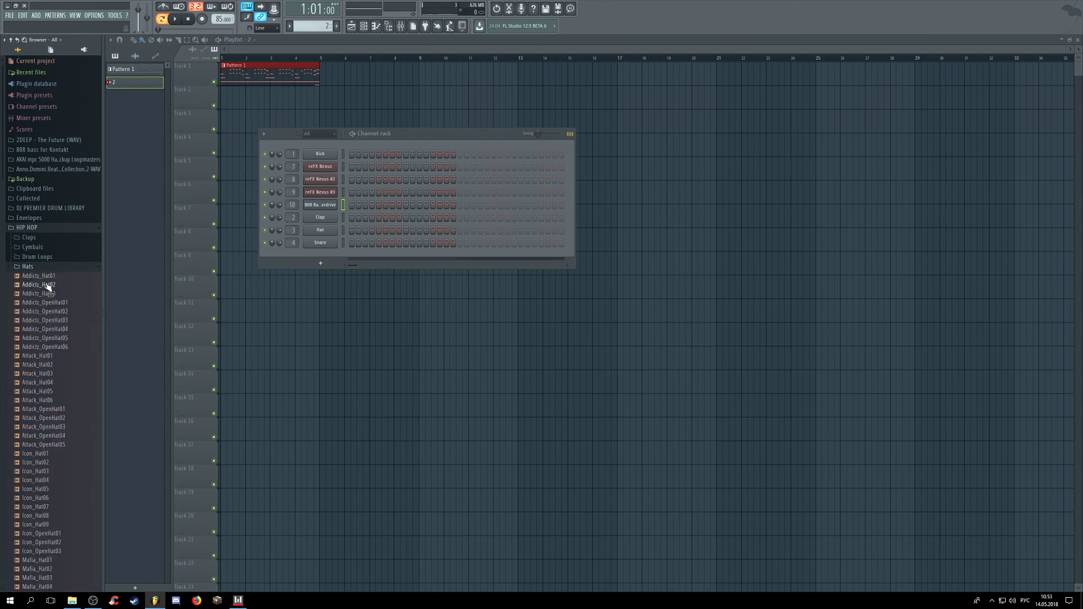
{"action": "left_click", "coordinate": [48, 402]}
{"action": "left_click", "coordinate": [40, 481]}
{"action": "left_click_drag", "start_coordinate": [41, 485], "coordinate": [321, 236]}
Step: Enable a volume envelope on the Icon_Hat04 channel with a short decay and no sustain
{"action": "left_click", "coordinate": [322, 235]}
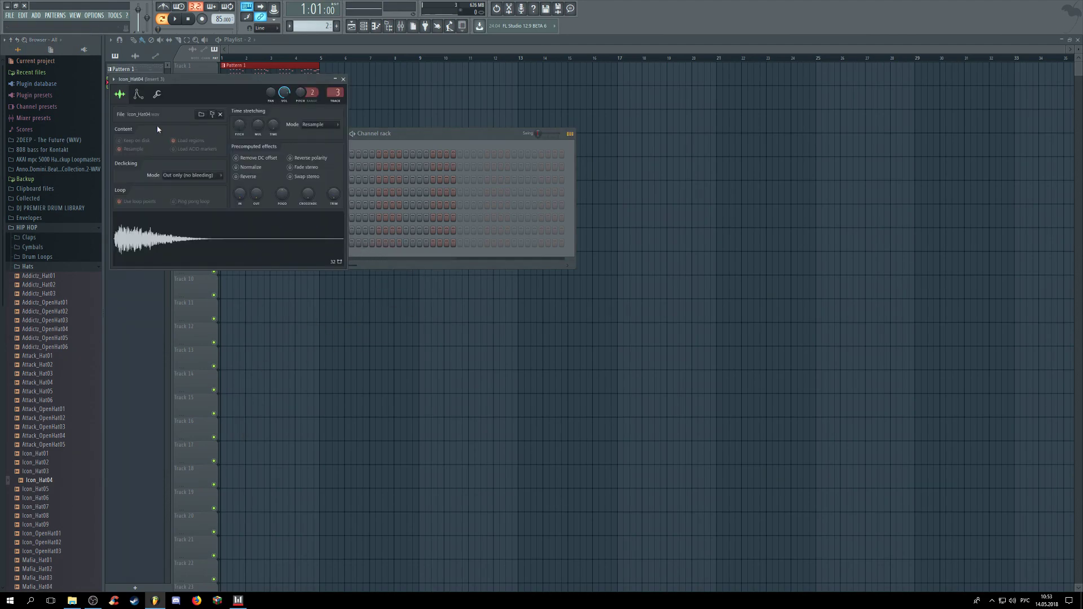
{"action": "left_click", "coordinate": [147, 96]}
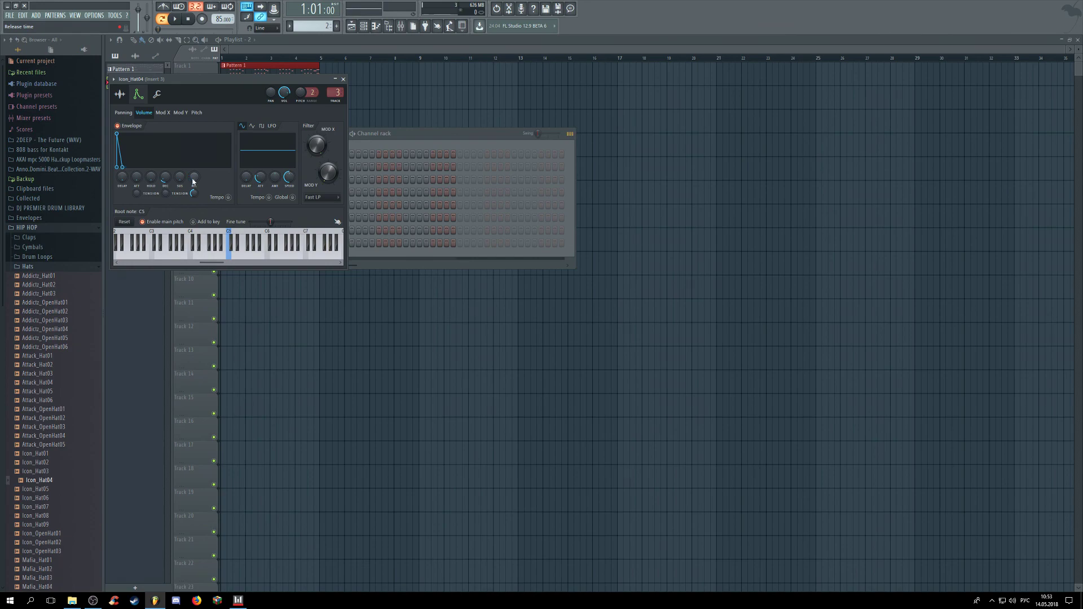
{"action": "left_click", "coordinate": [432, 137]}
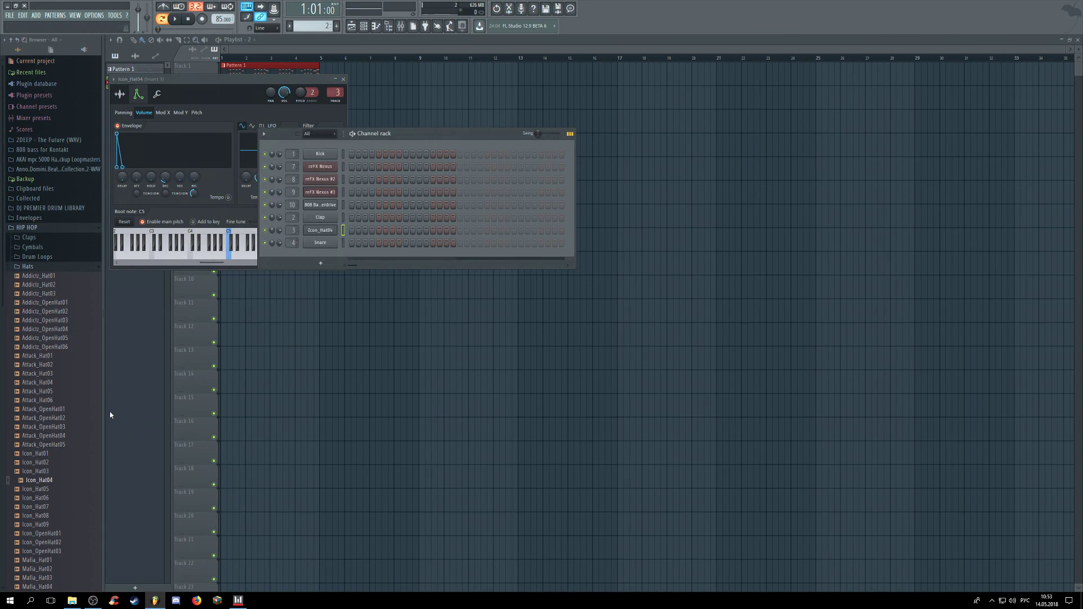
Step: Audition snares in the HIP HOP Snares folder and replace the Snare channel's sample with Attack_Snare11
{"action": "left_click", "coordinate": [35, 267]}
{"action": "left_click", "coordinate": [42, 305]}
{"action": "left_click", "coordinate": [42, 305]}
{"action": "left_click", "coordinate": [37, 315]}
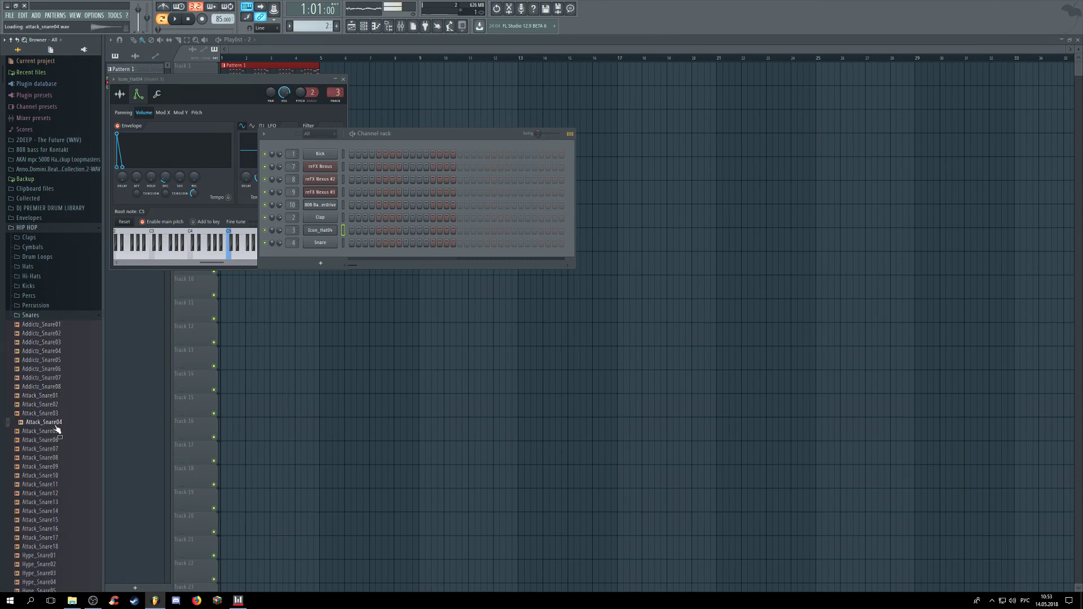
{"action": "left_click", "coordinate": [46, 396]}
{"action": "left_click", "coordinate": [59, 467]}
{"action": "left_click", "coordinate": [57, 440]}
{"action": "left_click", "coordinate": [53, 424]}
{"action": "scroll", "coordinate": [51, 431], "scroll_direction": "down", "scroll_amount": 4}
{"action": "left_click", "coordinate": [52, 406]}
{"action": "left_click", "coordinate": [54, 361]}
{"action": "left_click", "coordinate": [55, 326]}
{"action": "left_click", "coordinate": [54, 343]}
{"action": "left_click", "coordinate": [54, 316]}
{"action": "left_click", "coordinate": [55, 343]}
{"action": "left_click", "coordinate": [54, 255]}
{"action": "left_click", "coordinate": [54, 264]}
{"action": "left_click", "coordinate": [54, 275]}
{"action": "left_click_drag", "start_coordinate": [83, 279], "coordinate": [320, 244]}
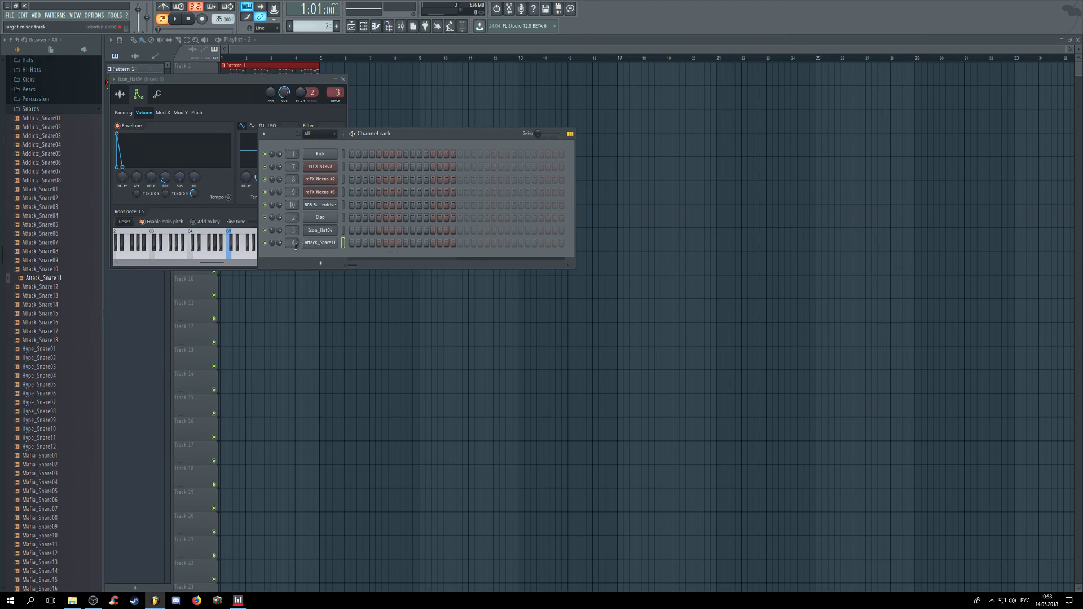
Step: Enable a volume envelope on the Attack_Snare11 channel with a short decay and no sustain
{"action": "left_click", "coordinate": [325, 244]}
{"action": "left_click", "coordinate": [150, 105]}
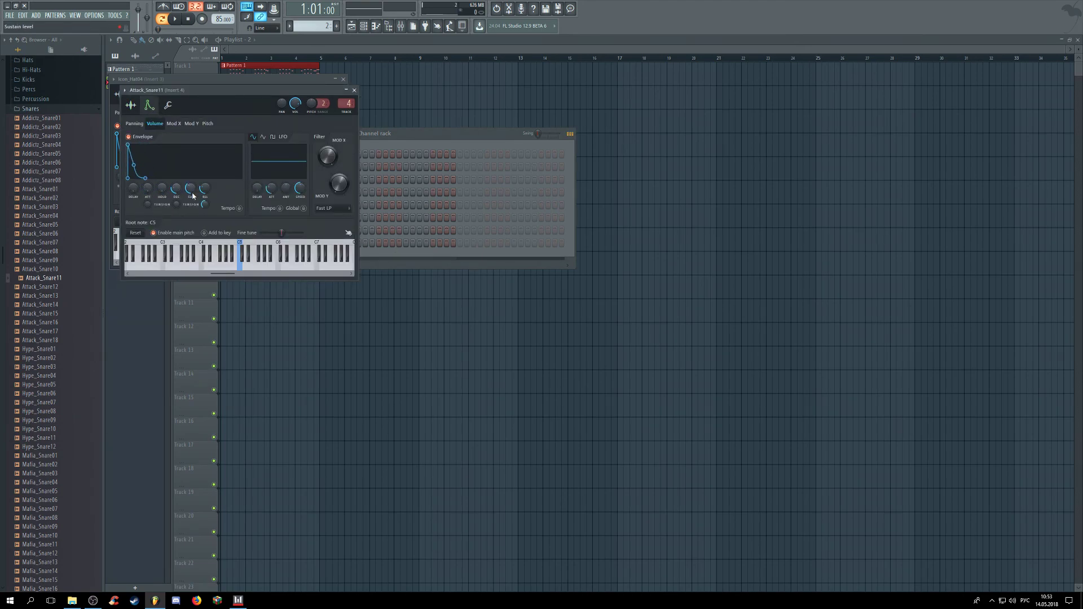
{"action": "left_click", "coordinate": [384, 145]}
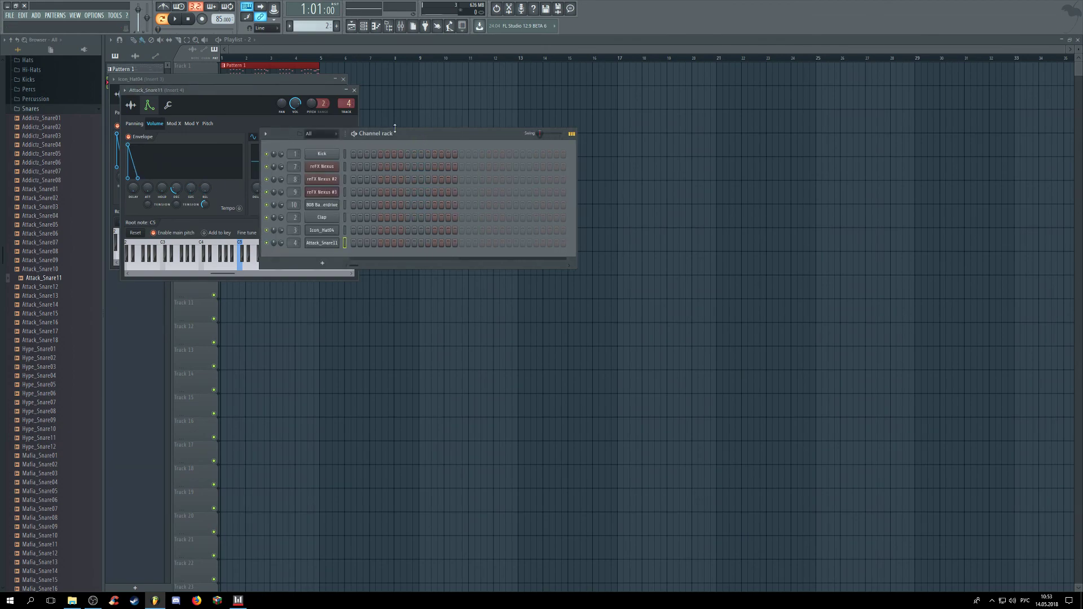
Step: Audition kicks in the HIP HOP Kicks folder and replace the Clap channel's sample with Attack_Kick08
{"action": "left_click", "coordinate": [17, 150]}
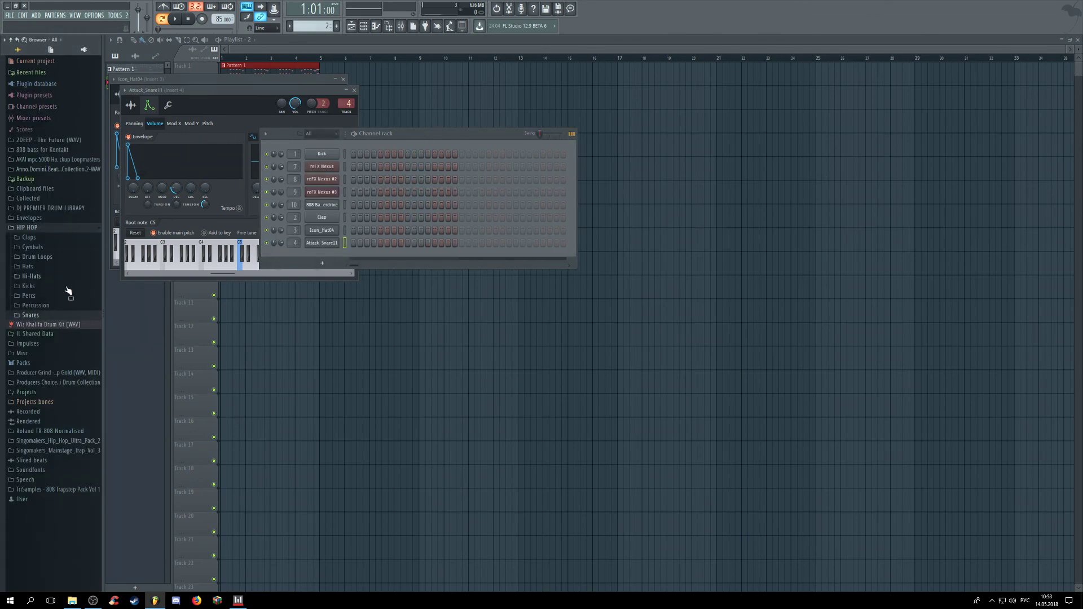
{"action": "left_click", "coordinate": [31, 286]}
{"action": "left_click", "coordinate": [55, 305]}
{"action": "key", "text": "Up"}
{"action": "left_click", "coordinate": [59, 349]}
{"action": "left_click", "coordinate": [49, 340]}
{"action": "left_click", "coordinate": [52, 331]}
{"action": "left_click", "coordinate": [46, 323]}
{"action": "left_click", "coordinate": [52, 358]}
{"action": "left_click", "coordinate": [51, 366]}
{"action": "left_click_drag", "start_coordinate": [52, 358], "coordinate": [326, 222]}
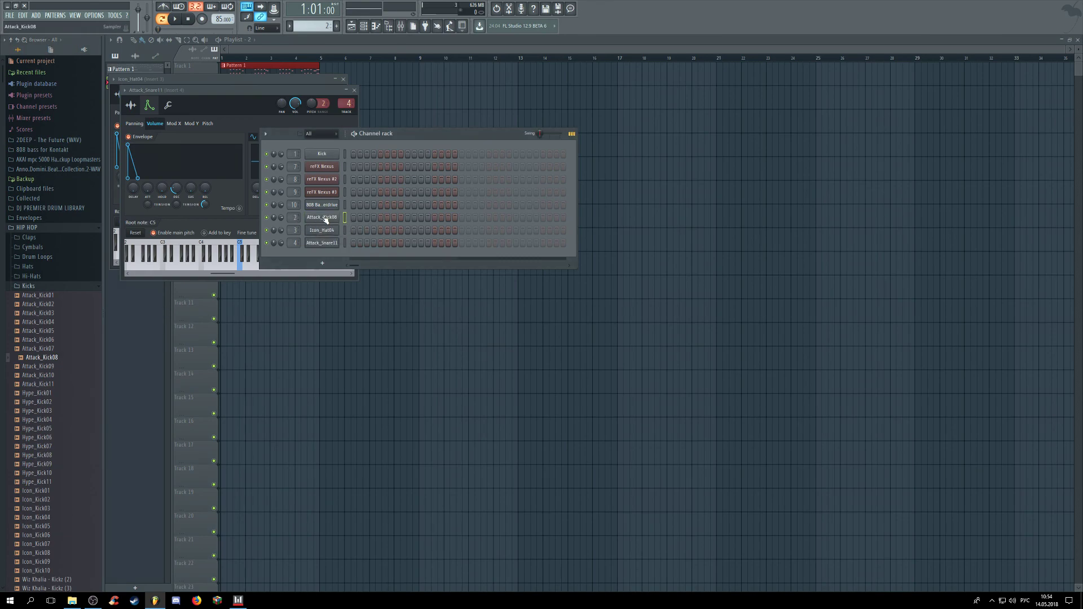
Step: Open the Attack_Kick08 channel settings and adjust the stereo separation of its mixer track 2
{"action": "left_click", "coordinate": [324, 219]}
{"action": "left_click", "coordinate": [414, 26]}
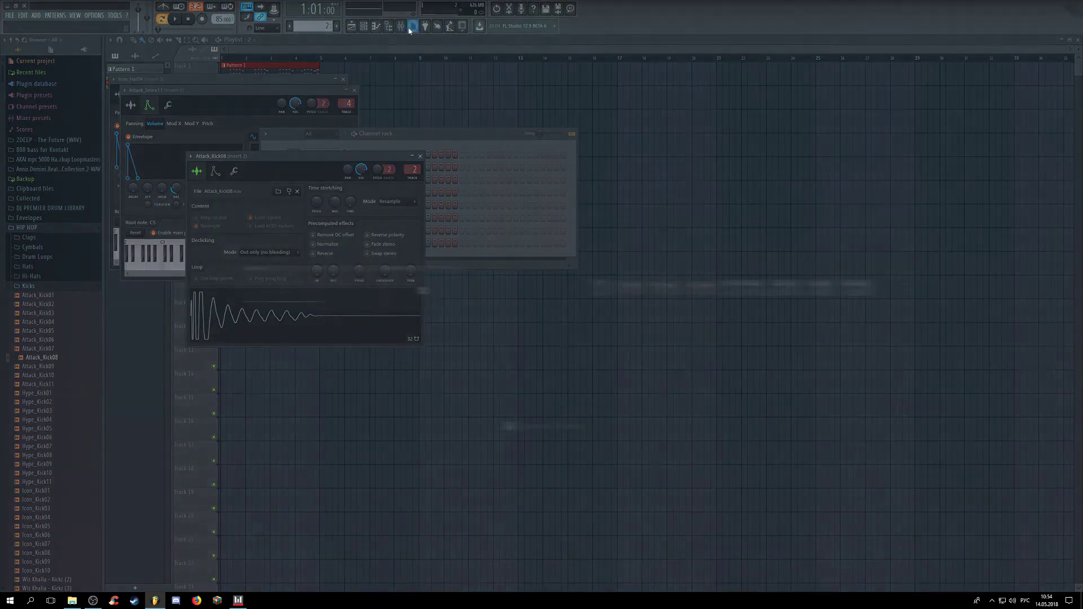
{"action": "left_click", "coordinate": [434, 71]}
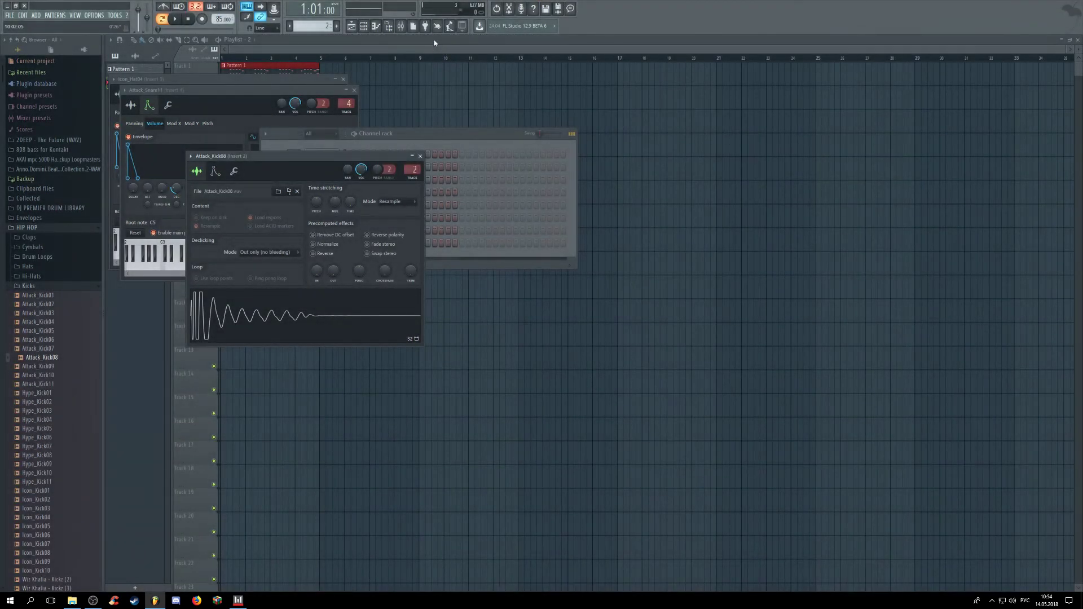
{"action": "left_click", "coordinate": [403, 27]}
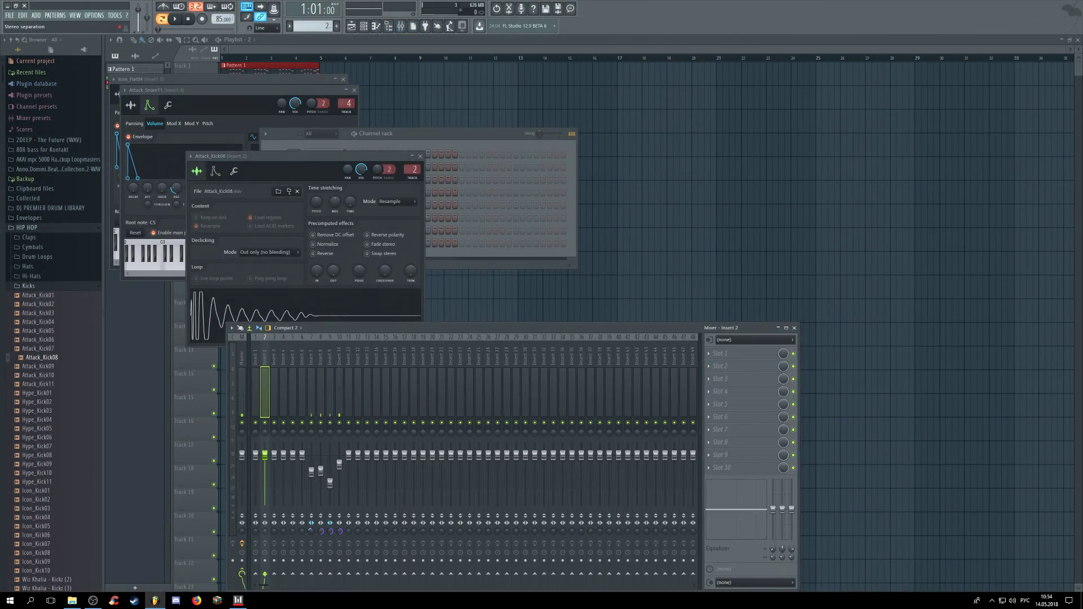
Step: Fill all 32 steps of the Icon_Hat04 channel, play the pattern and lower the fader of mixer track 3
{"action": "left_click", "coordinate": [459, 140]}
{"action": "left_click_drag", "start_coordinate": [354, 230], "coordinate": [566, 235]}
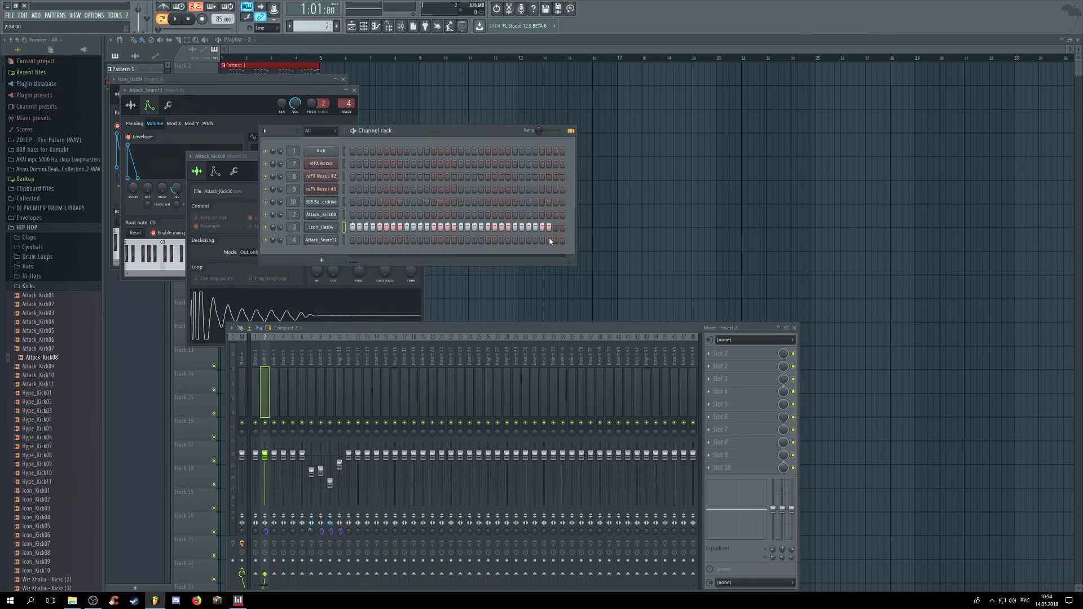
{"action": "key", "text": "space"}
{"action": "left_click_drag", "start_coordinate": [276, 457], "coordinate": [274, 472]}
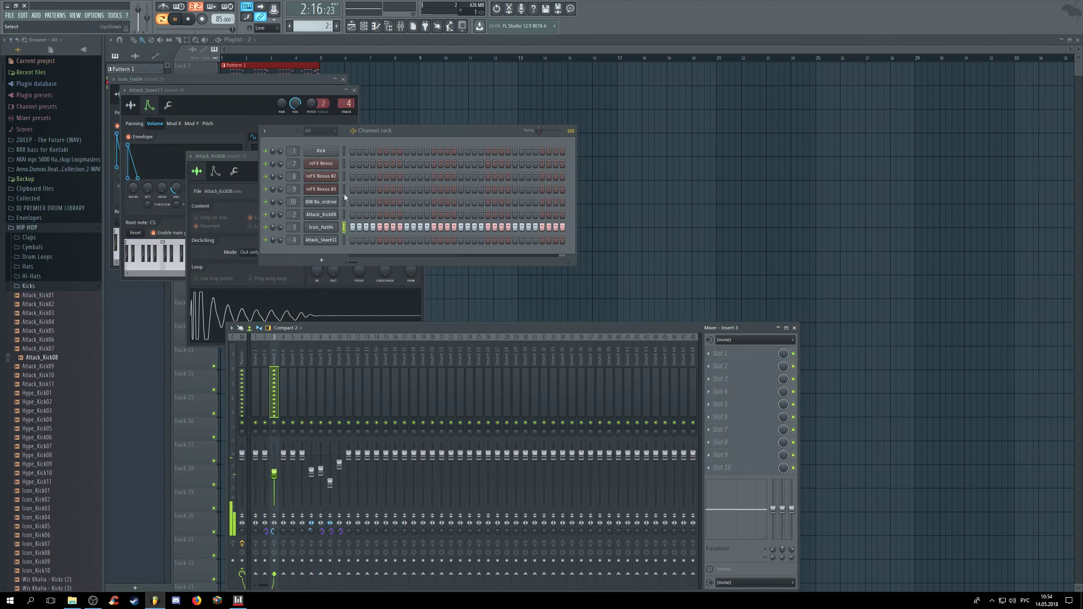
Step: Open the Icon_Hat04 steps in the piano roll and add a fast C5 hat roll across beat 3 of bar 1
{"action": "right_click", "coordinate": [332, 225]}
{"action": "left_click", "coordinate": [342, 227]}
{"action": "scroll", "coordinate": [440, 260], "scroll_direction": "up", "scroll_amount": 4}
{"action": "key", "text": "space"}
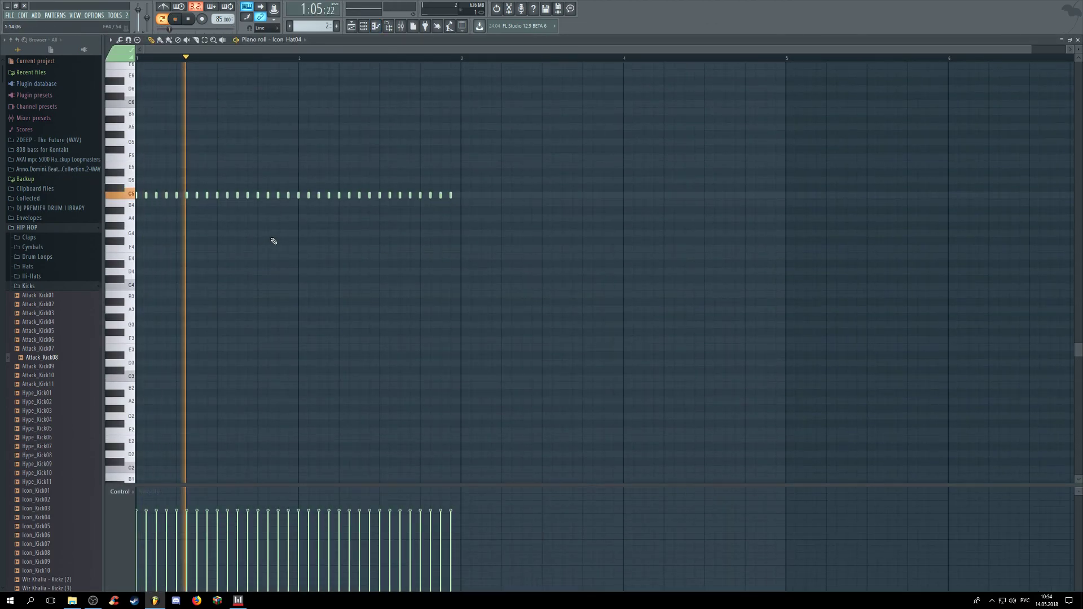
{"action": "left_click_drag", "start_coordinate": [257, 221], "coordinate": [226, 202]}
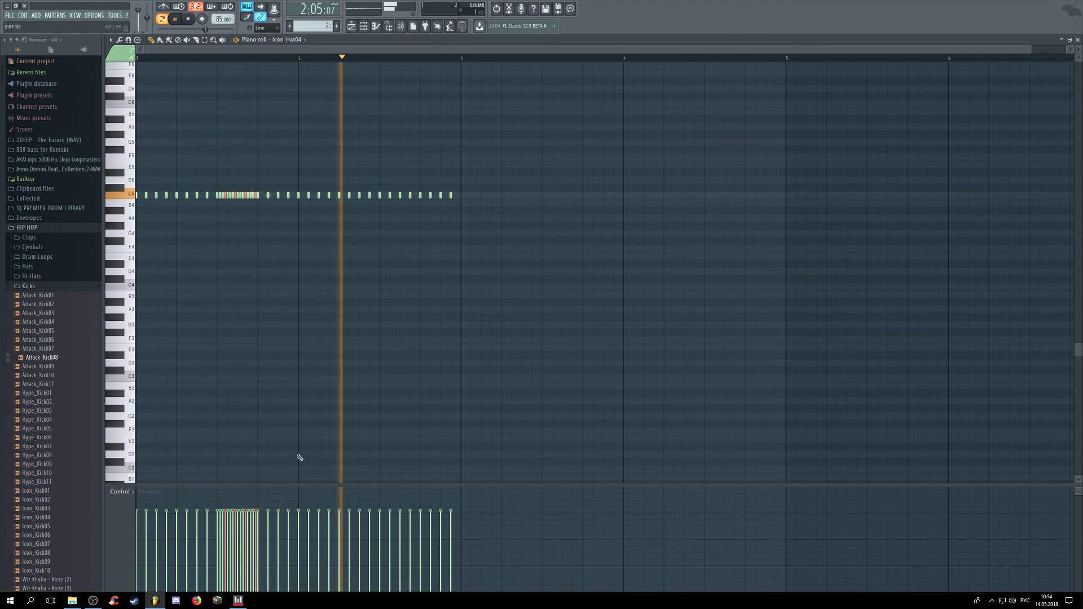
Step: Curve the bar 1 hat roll's velocities downward and duplicate hat hits into a second C5 roll around beat 3 of bar 2
{"action": "key", "text": "space"}
{"action": "left_click", "coordinate": [247, 264]}
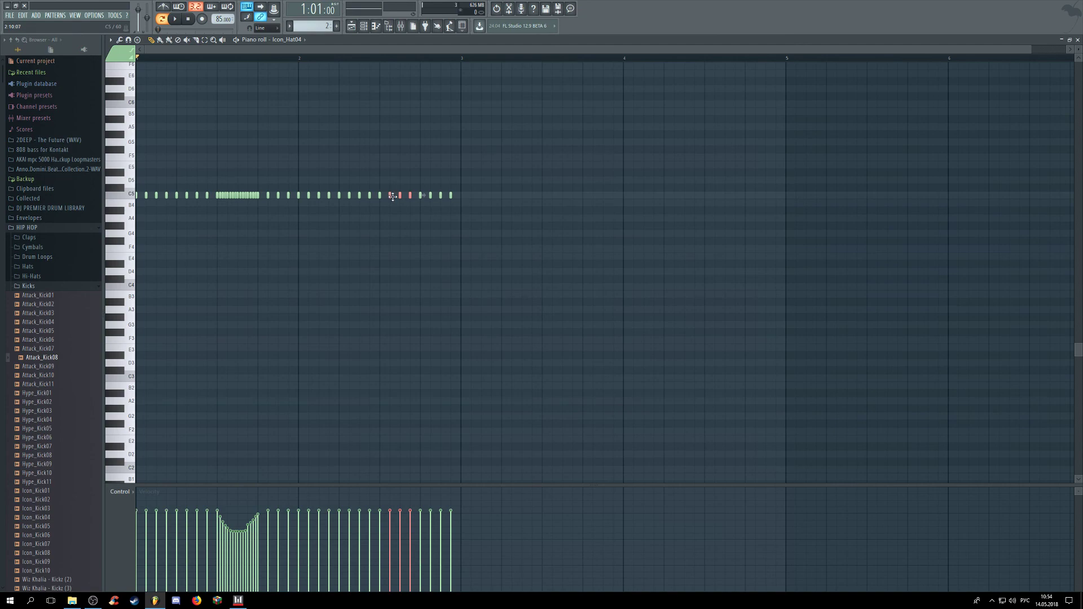
{"action": "left_click_drag", "start_coordinate": [395, 200], "coordinate": [394, 202]}
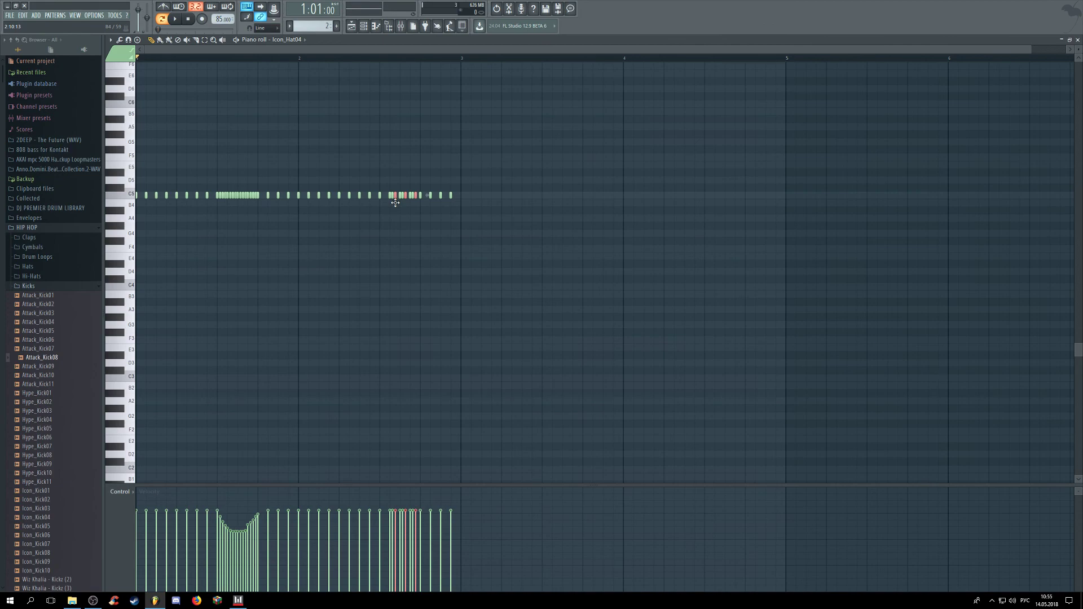
{"action": "left_click_drag", "start_coordinate": [400, 201], "coordinate": [397, 203]}
Step: Play the pattern, dip the second hat roll's velocities, add short extra hits late in beat 1 of bar 2, and close the piano roll
{"action": "key", "text": "space"}
{"action": "left_click", "coordinate": [382, 433]}
{"action": "right_click", "coordinate": [381, 433]}
{"action": "left_click_drag", "start_coordinate": [391, 515], "coordinate": [424, 519]}
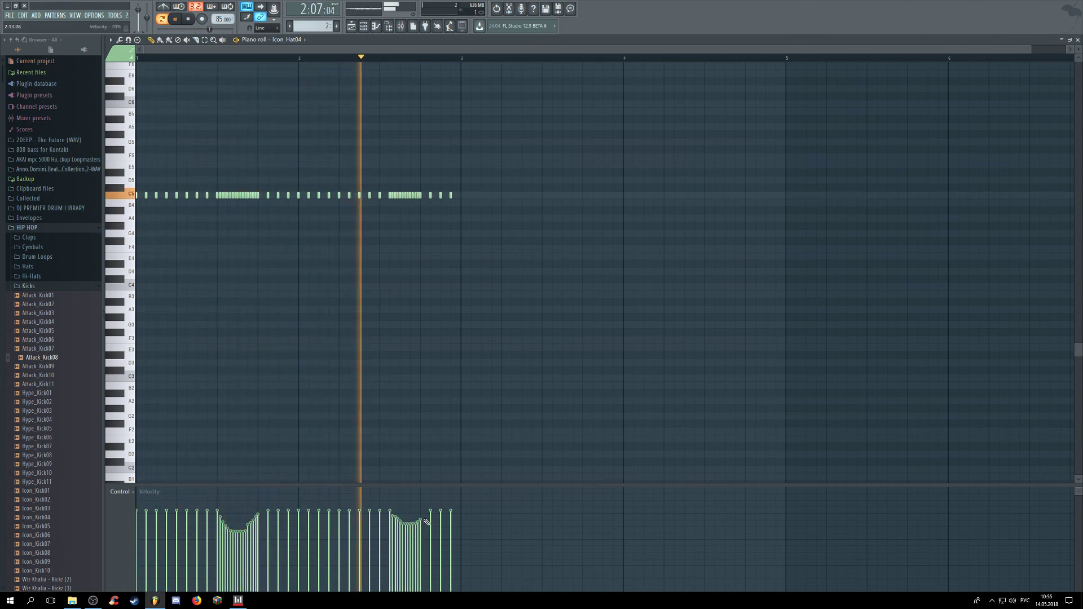
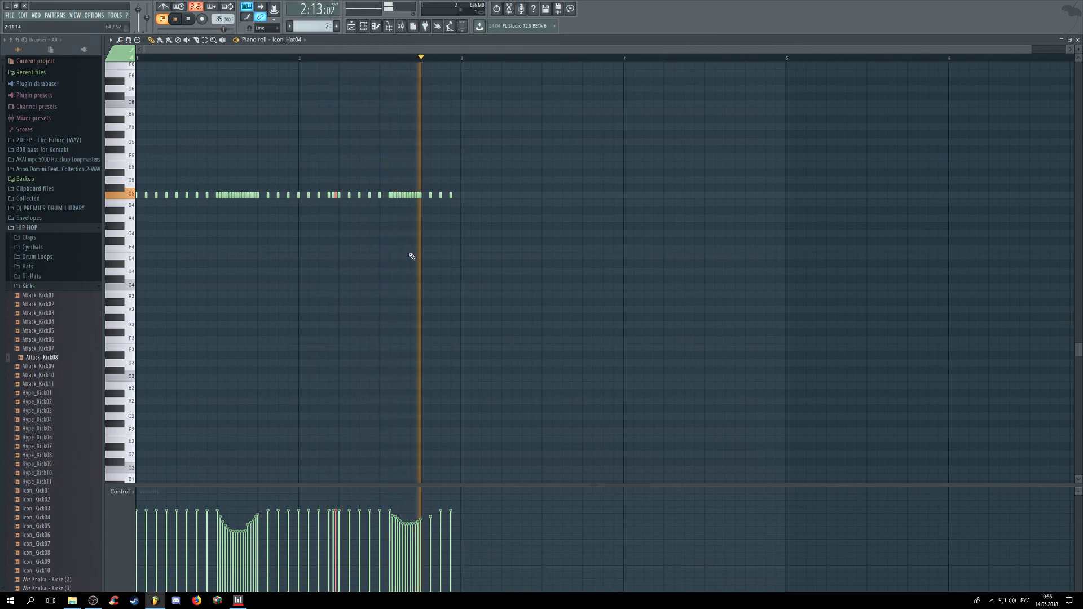
{"action": "key", "text": "space"}
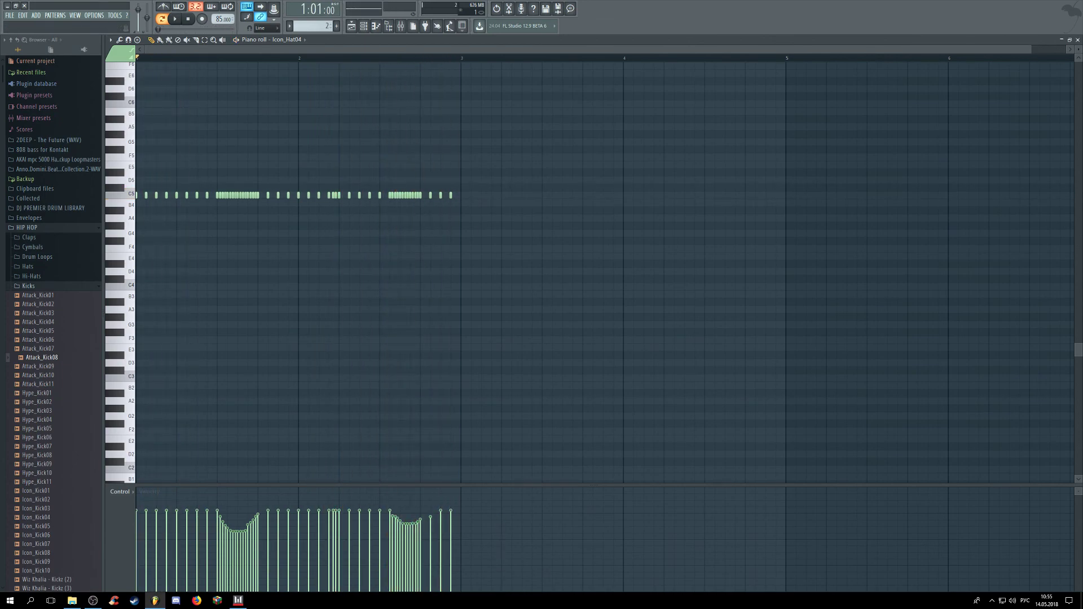
{"action": "left_click", "coordinate": [1078, 39]}
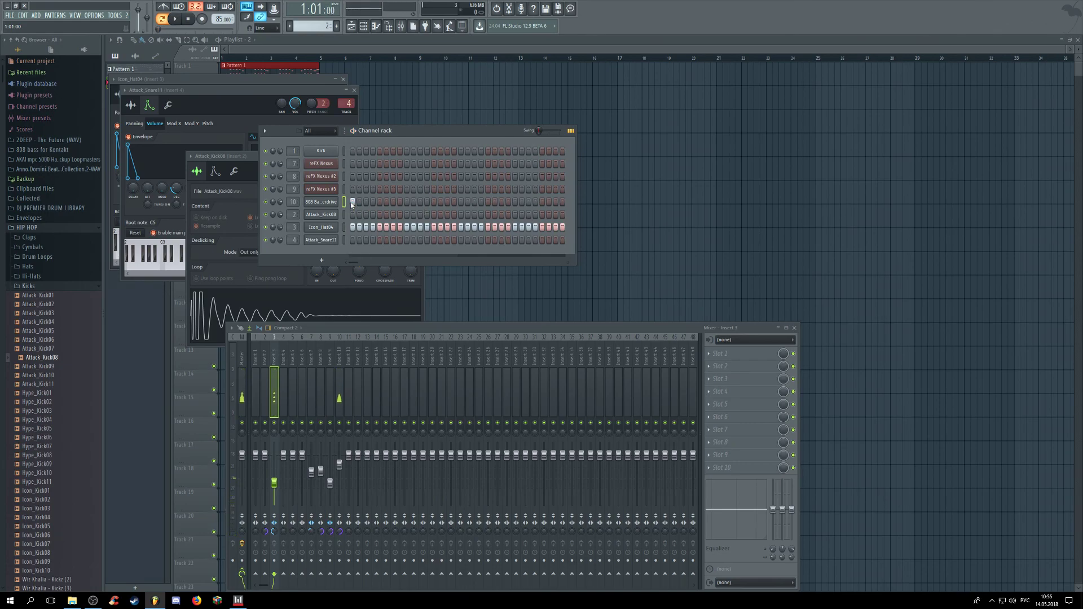
Step: Program Attack_Kick08 on steps 1, 11, 16, 17 and 27, and lower the fader of mixer track 2 during playback
{"action": "left_click", "coordinate": [461, 215]}
{"action": "left_click", "coordinate": [454, 215]}
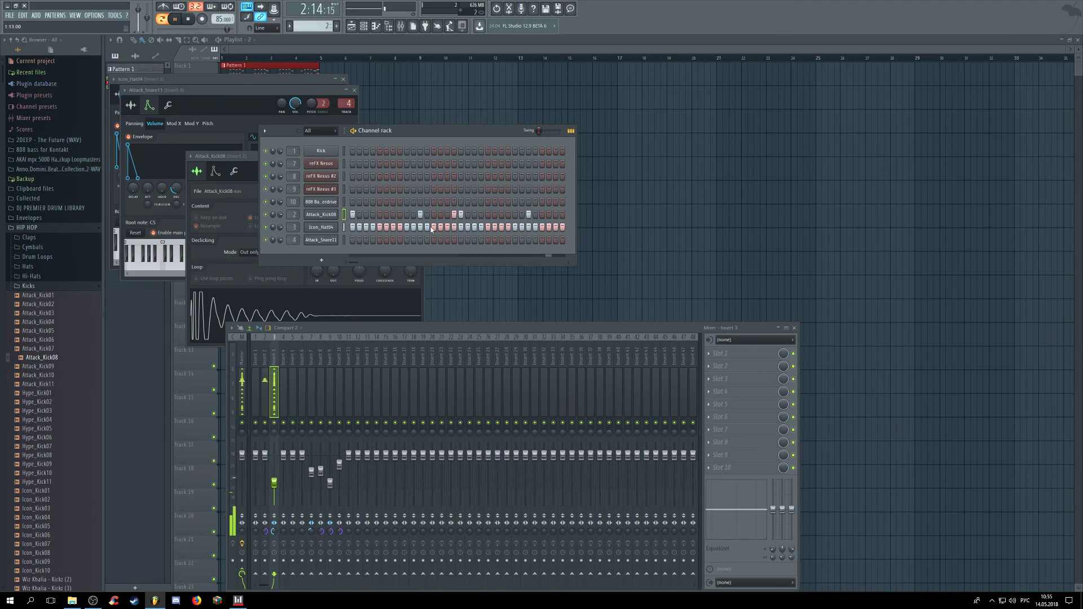
{"action": "left_click", "coordinate": [256, 455]}
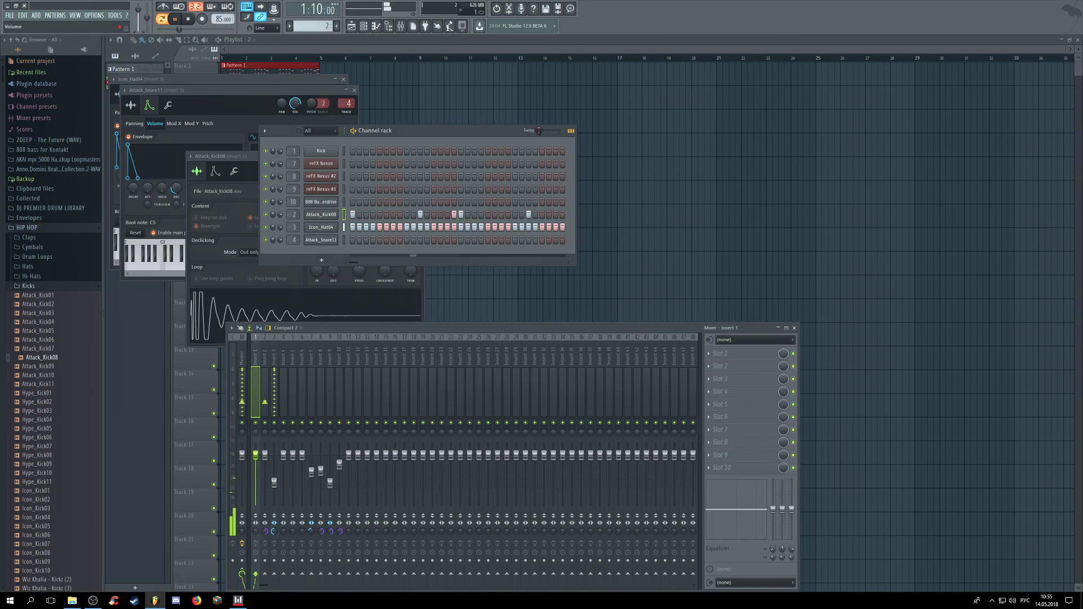
{"action": "left_click_drag", "start_coordinate": [265, 458], "coordinate": [265, 469]}
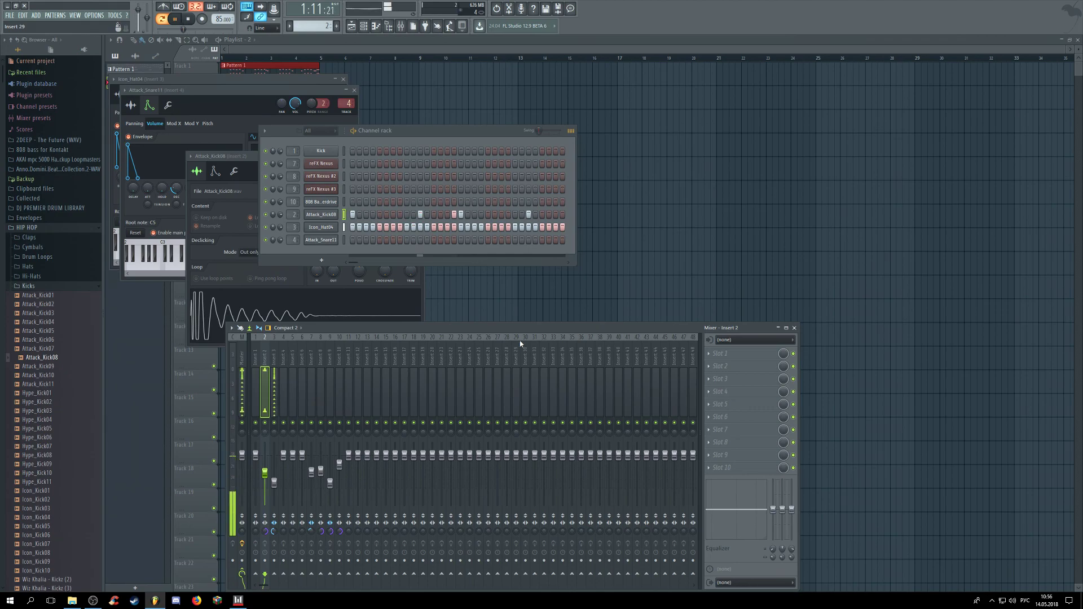
Step: Open the Attack_Kick08 notes in the piano roll, shift the kick just before bar 2 slightly later and reduce its velocity
{"action": "right_click", "coordinate": [327, 217]}
{"action": "left_click", "coordinate": [371, 215]}
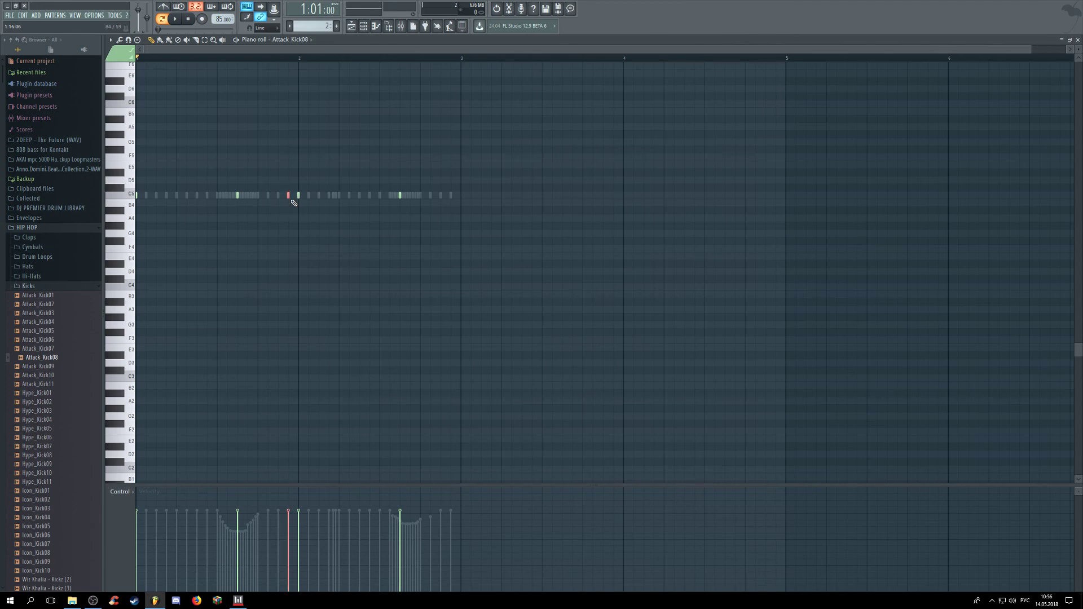
{"action": "key", "text": "space"}
{"action": "left_click", "coordinate": [294, 551]}
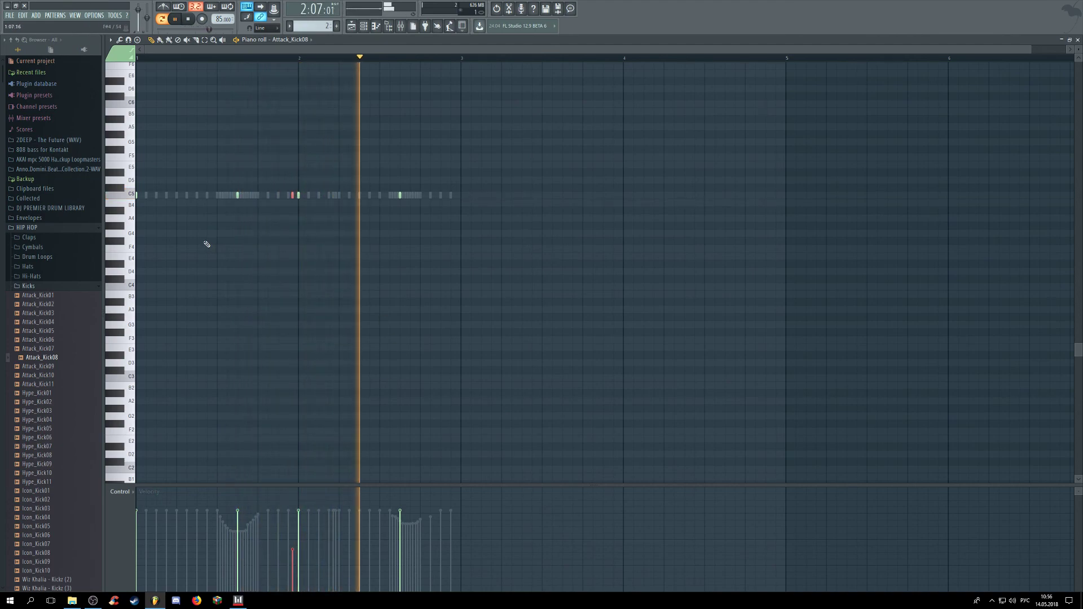
Step: Add a C5 kick on the third step of bar 2, raise its velocity to match the main kicks, and close the piano roll
{"action": "left_click", "coordinate": [309, 195]}
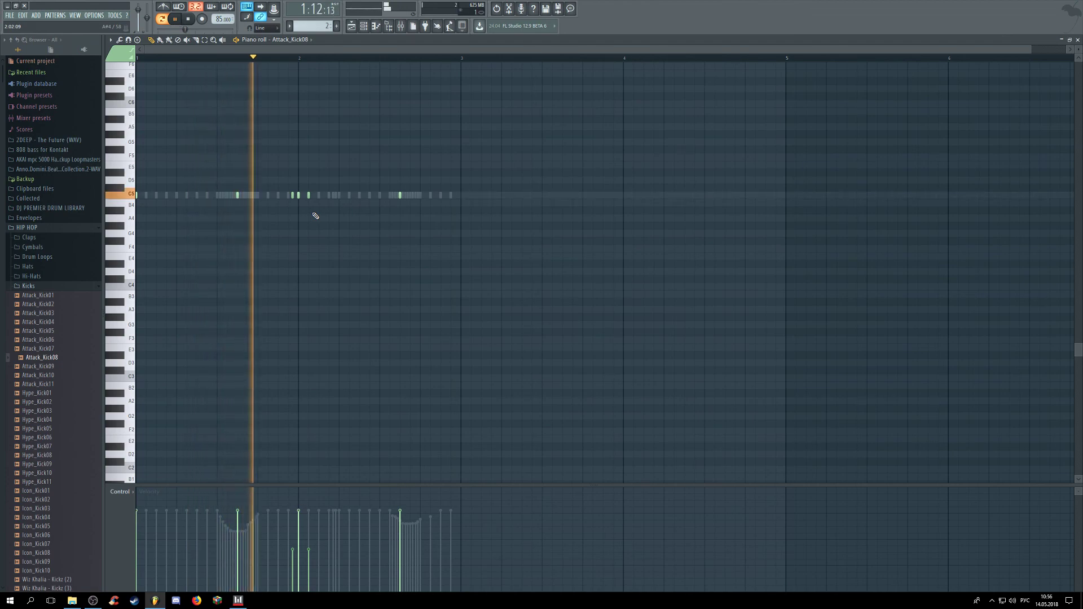
{"action": "left_click_drag", "start_coordinate": [309, 195], "coordinate": [318, 196]}
{"action": "key", "text": "space"}
{"action": "key", "text": "space"}
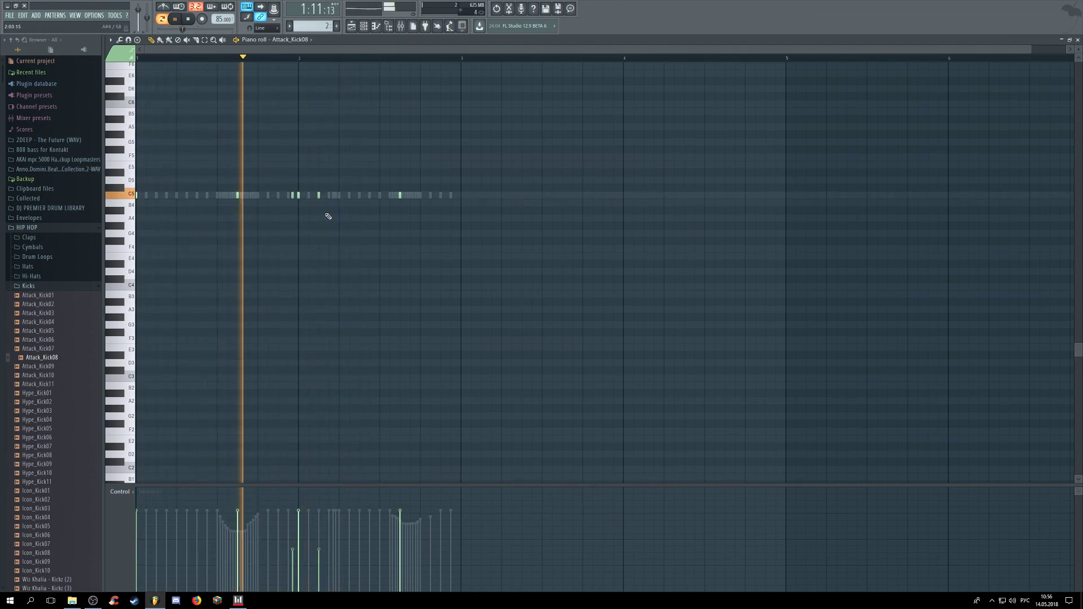
{"action": "left_click", "coordinate": [320, 514]}
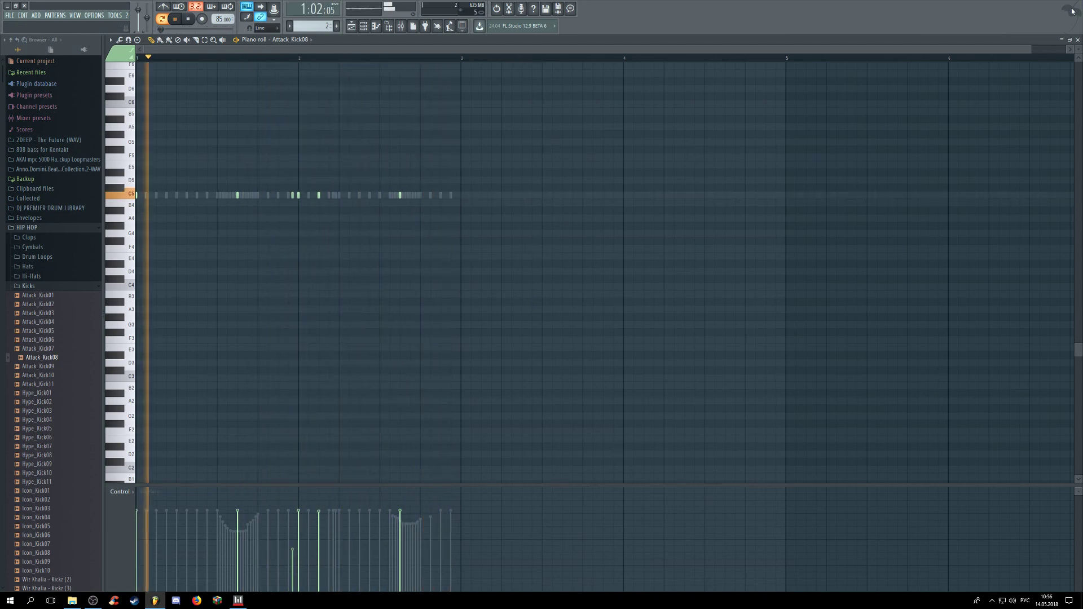
{"action": "left_click", "coordinate": [1077, 39]}
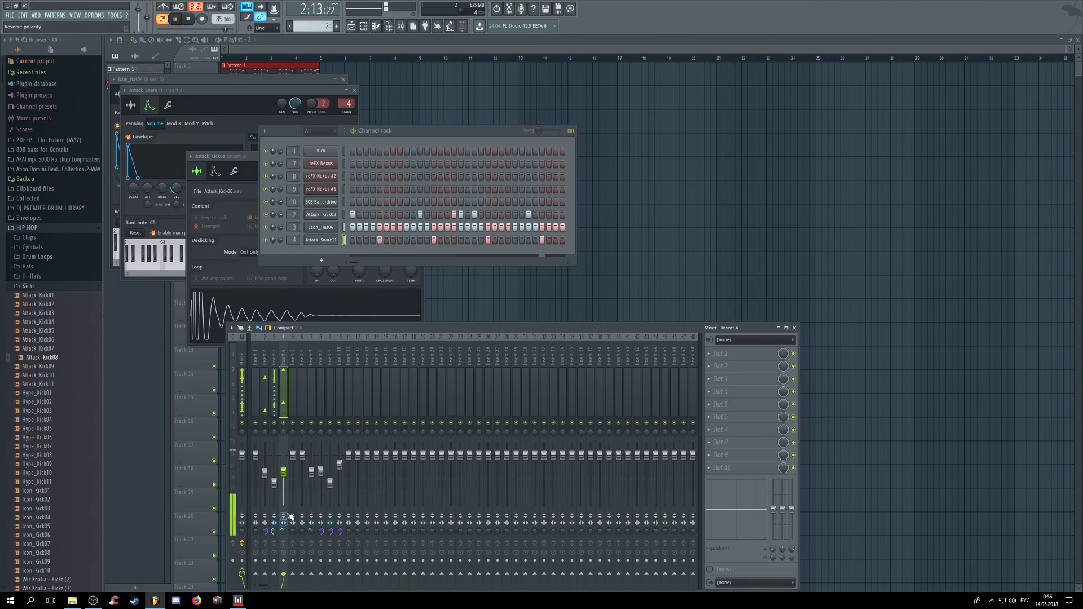
Step: Place two clips of pattern 2 on playlist Track 2, at bars 1 and 3, beneath the Pattern 1 clip
{"action": "left_click", "coordinate": [423, 96]}
{"action": "key", "text": "space"}
{"action": "left_click_drag", "start_coordinate": [437, 98], "coordinate": [254, 116]}
{"action": "left_click", "coordinate": [281, 100]}
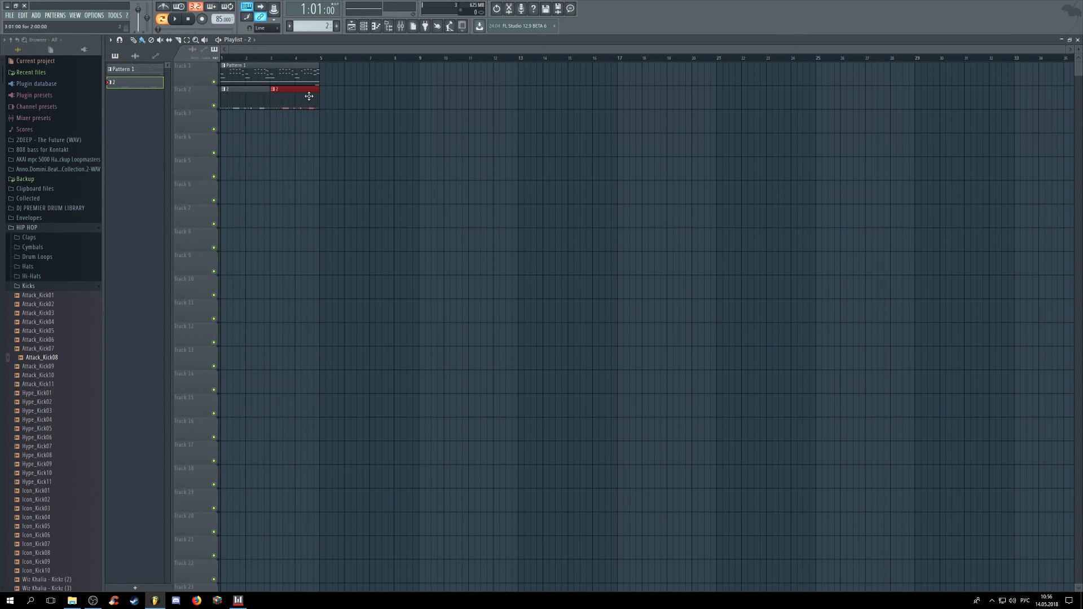
Step: Play the song and fine-tune the faders of mixer tracks 3, 4 and 7
{"action": "key", "text": "space"}
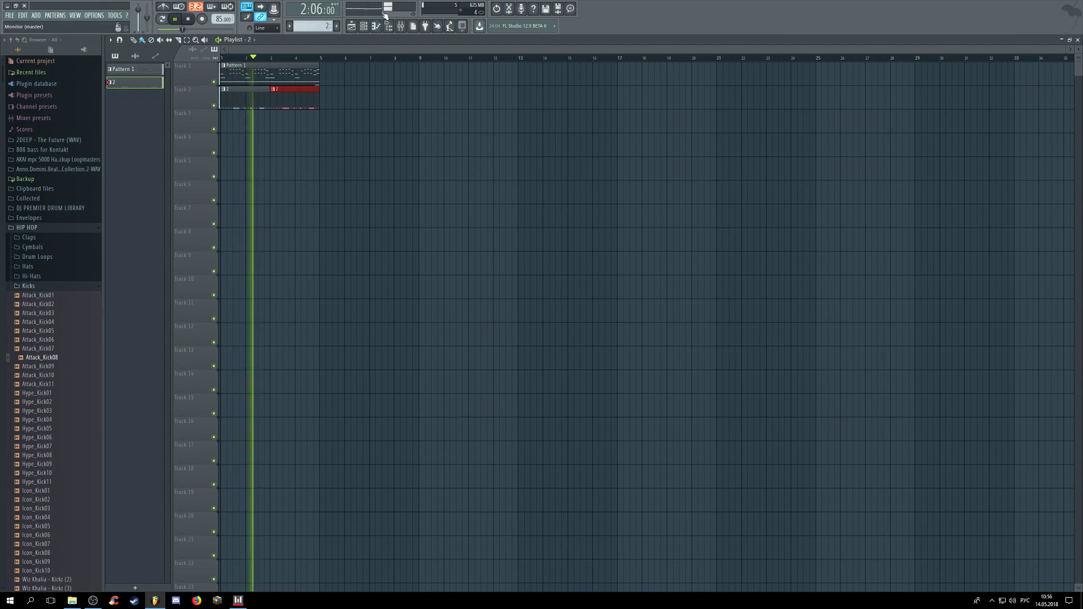
{"action": "left_click", "coordinate": [400, 26]}
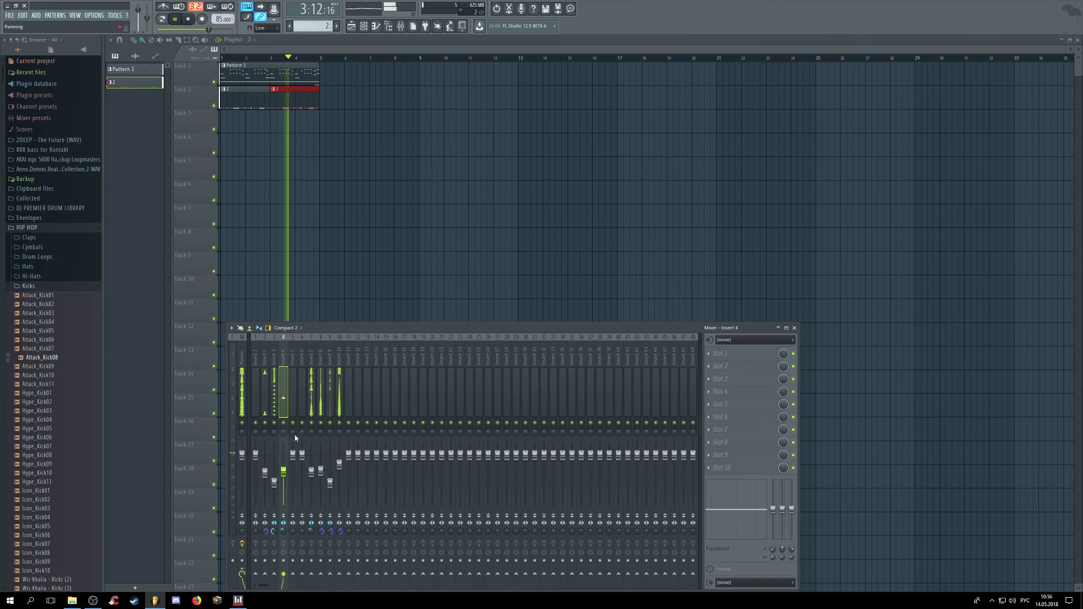
{"action": "left_click_drag", "start_coordinate": [274, 482], "coordinate": [274, 484]}
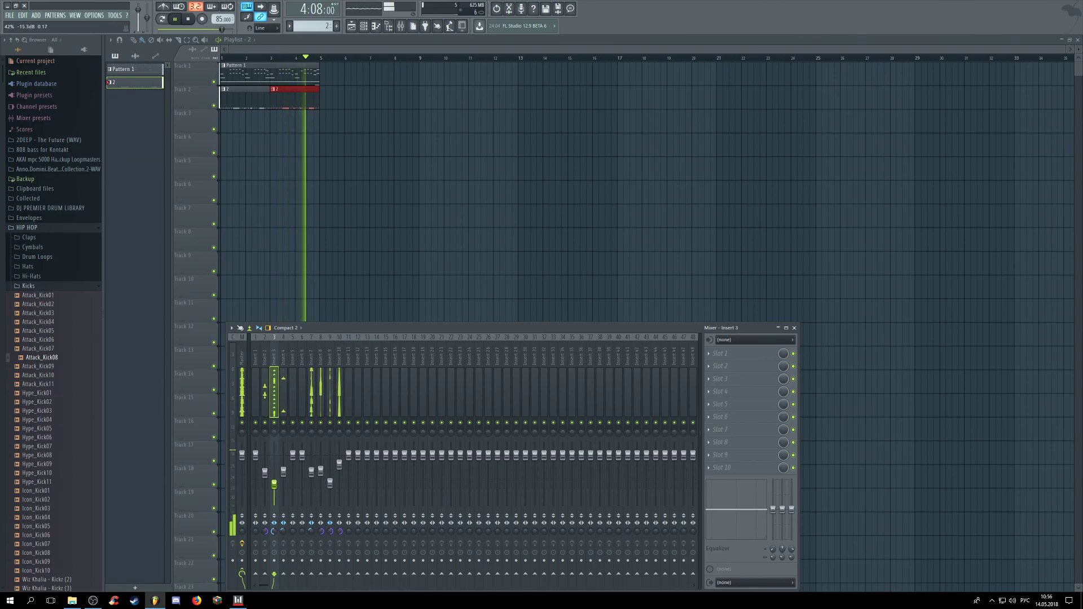
{"action": "left_click", "coordinate": [283, 473]}
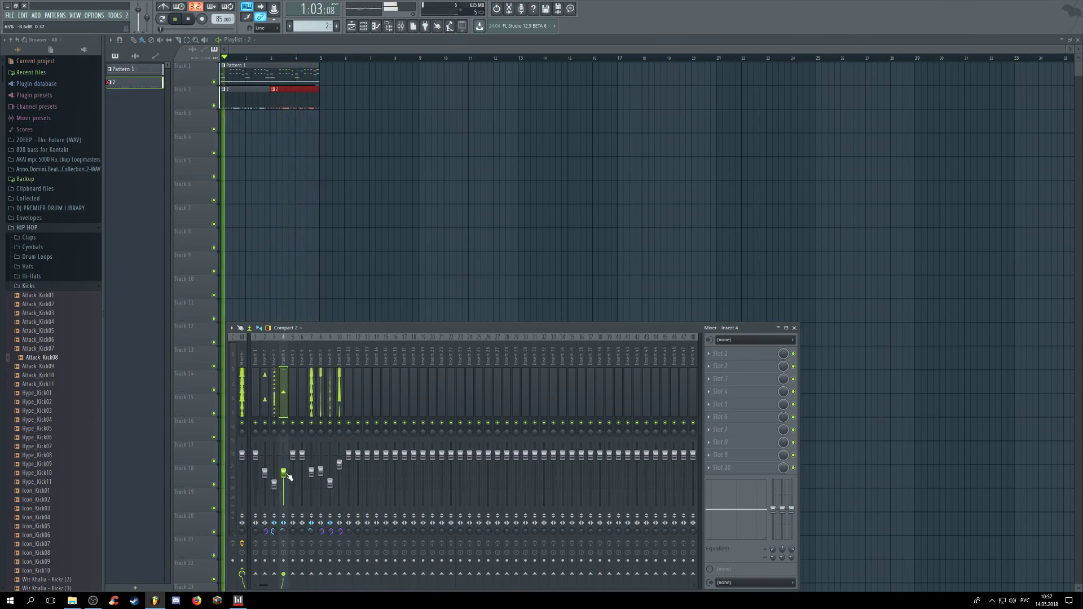
{"action": "left_click", "coordinate": [321, 471]}
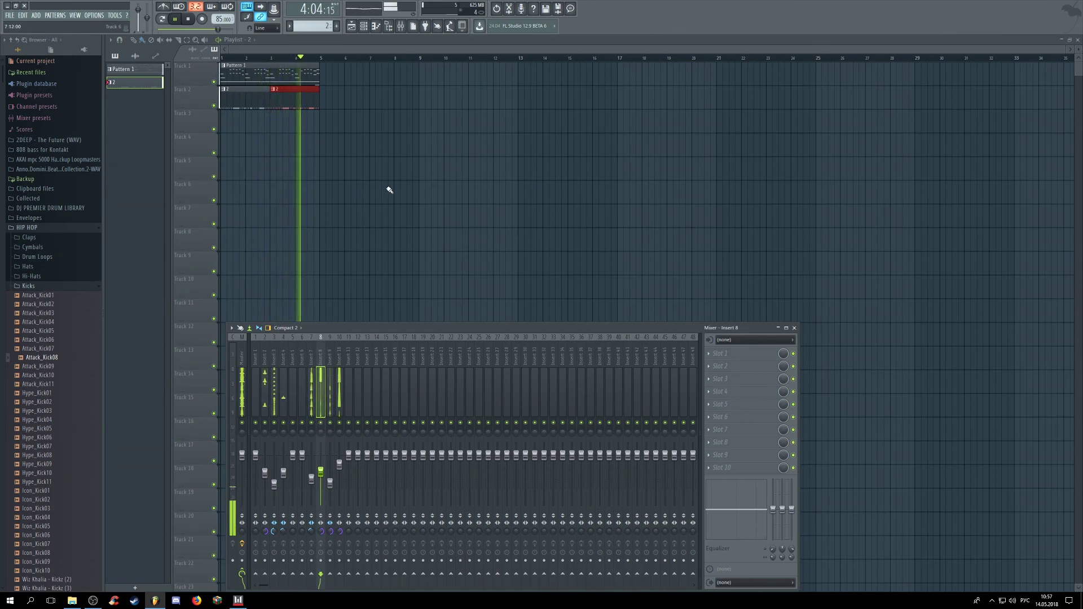
Step: Close the mixer, stop playback and move the playlist clips of both patterns to start at bar 5
{"action": "key", "text": "F9"}
{"action": "left_click_drag", "start_coordinate": [390, 180], "coordinate": [348, 85]}
{"action": "key", "text": "space"}
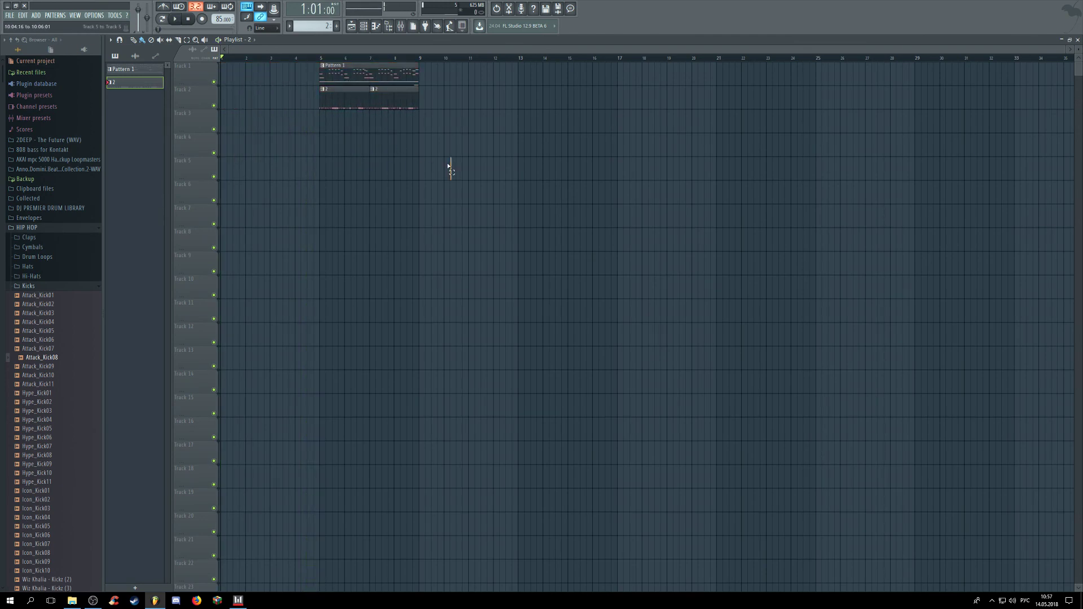
Step: Duplicate the clips of both patterns into four consecutive repeats and trim the end of the second Pattern 1 clip
{"action": "key", "text": "ctrl+b"}
{"action": "left_click_drag", "start_coordinate": [665, 204], "coordinate": [359, 79]}
{"action": "key", "text": "ctrl+b"}
{"action": "left_click_drag", "start_coordinate": [567, 95], "coordinate": [555, 100]}
{"action": "left_click", "coordinate": [558, 152]}
{"action": "right_click", "coordinate": [559, 151]}
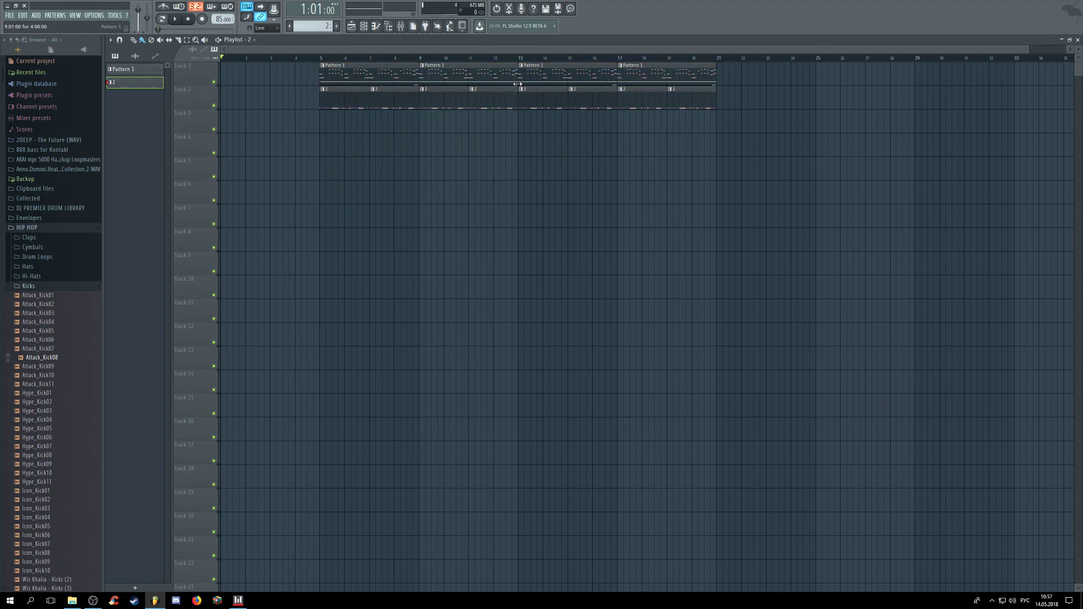
{"action": "left_click_drag", "start_coordinate": [517, 80], "coordinate": [508, 82]}
Step: Place AD2Cymbal001 from the Anno Domini AD2Cymbals folder at bar 5 on Track 3 and route it to mixer track 23
{"action": "left_click", "coordinate": [51, 161]}
{"action": "left_click", "coordinate": [52, 161]}
{"action": "left_click", "coordinate": [55, 170]}
{"action": "left_click", "coordinate": [45, 190]}
{"action": "left_click_drag", "start_coordinate": [47, 199], "coordinate": [322, 121]}
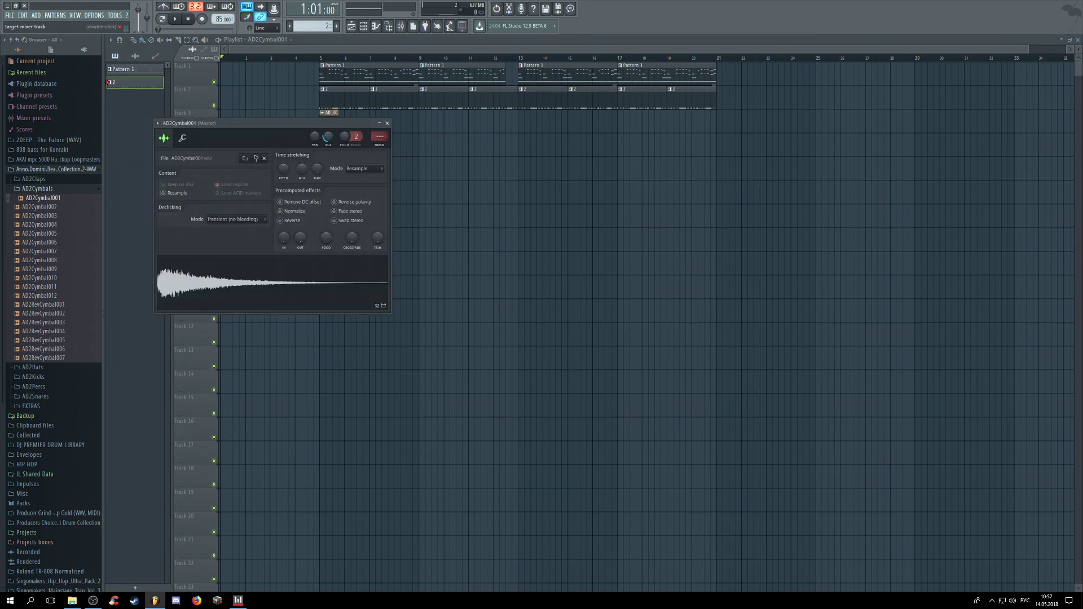
{"action": "left_click", "coordinate": [401, 27]}
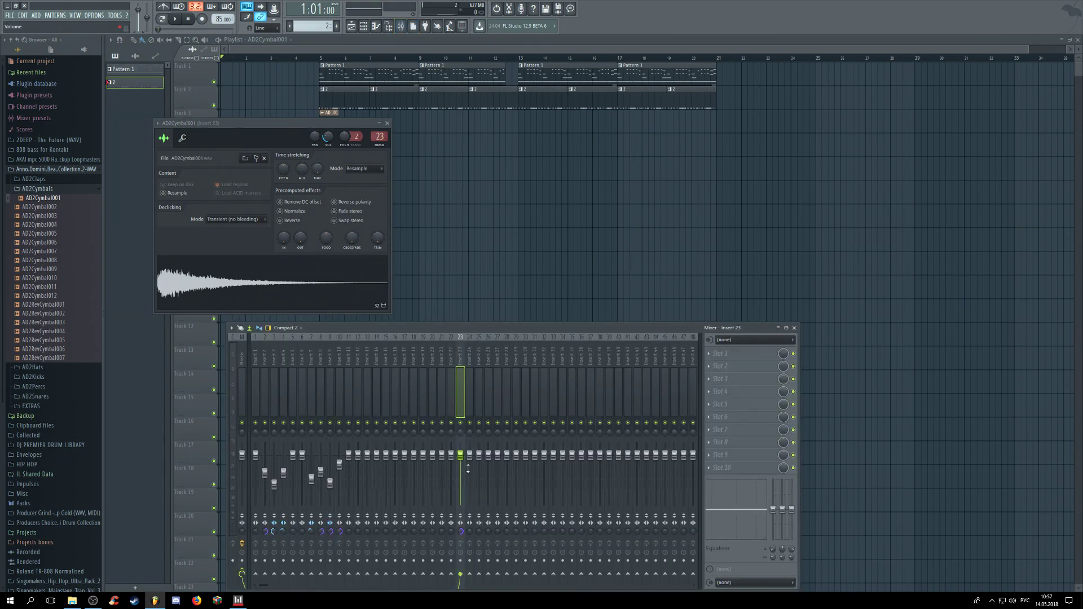
{"action": "key", "text": "F12"}
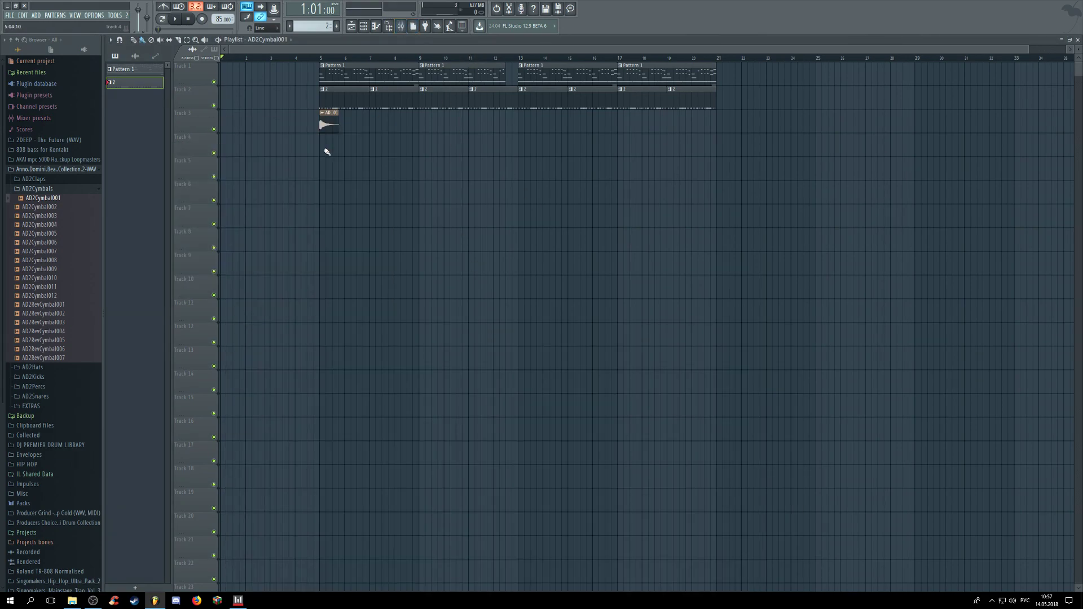
Step: Add a second AD2Cymbal001 clip at bar 13 on Track 3, remove the stray clip near bar 1, and return the playhead to the start
{"action": "left_click", "coordinate": [325, 60]}
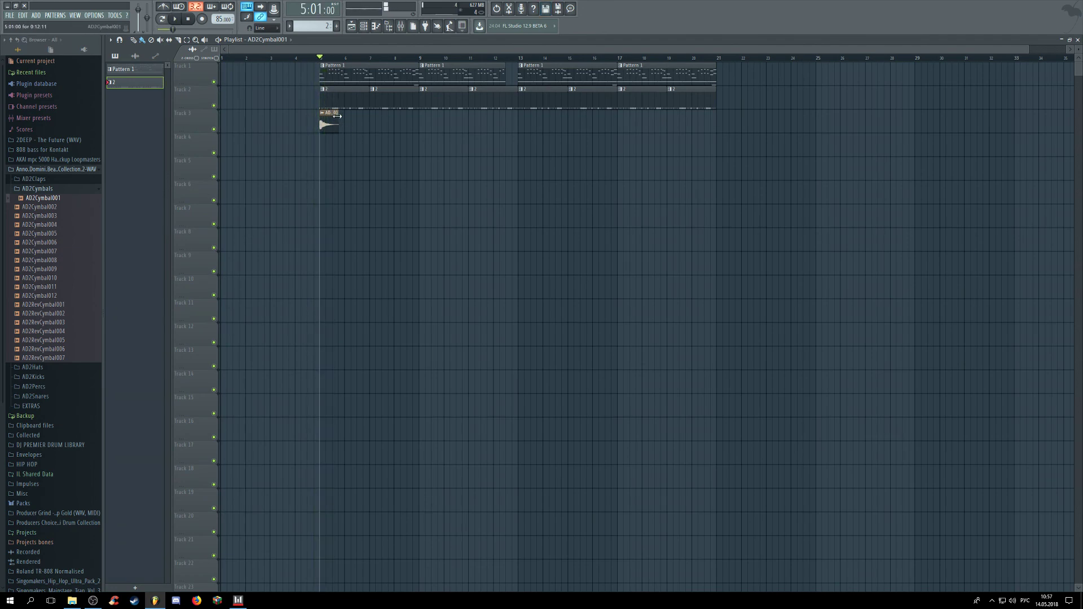
{"action": "left_click", "coordinate": [242, 65]}
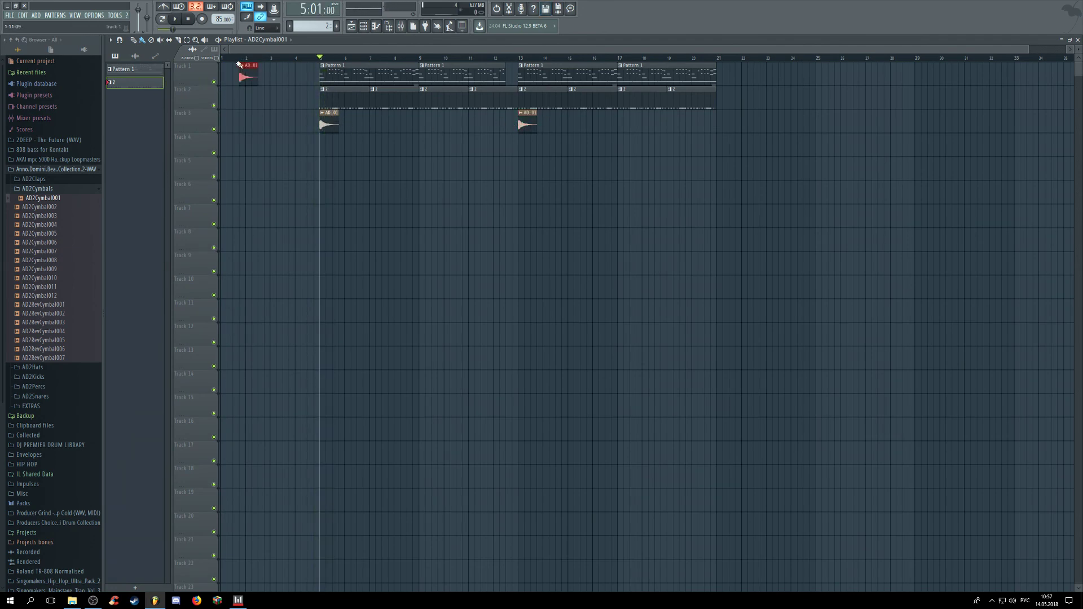
{"action": "left_click", "coordinate": [224, 59]}
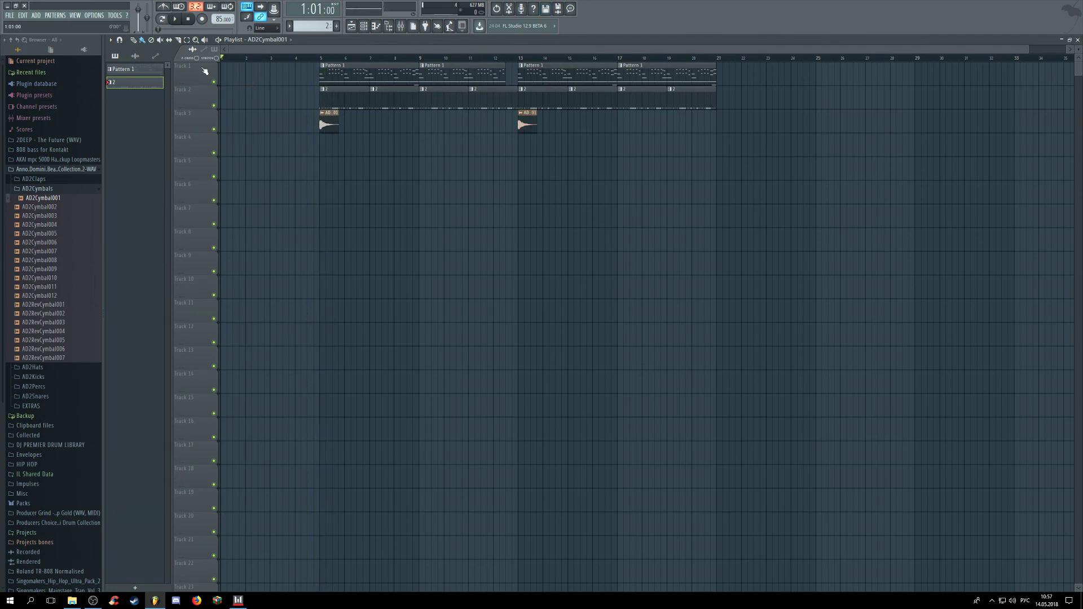
Step: Create a new pattern named 3, show the Unsorted channels and paste notes into the first reFX Nexus channel
{"action": "left_click", "coordinate": [367, 27]}
{"action": "left_click", "coordinate": [338, 26]}
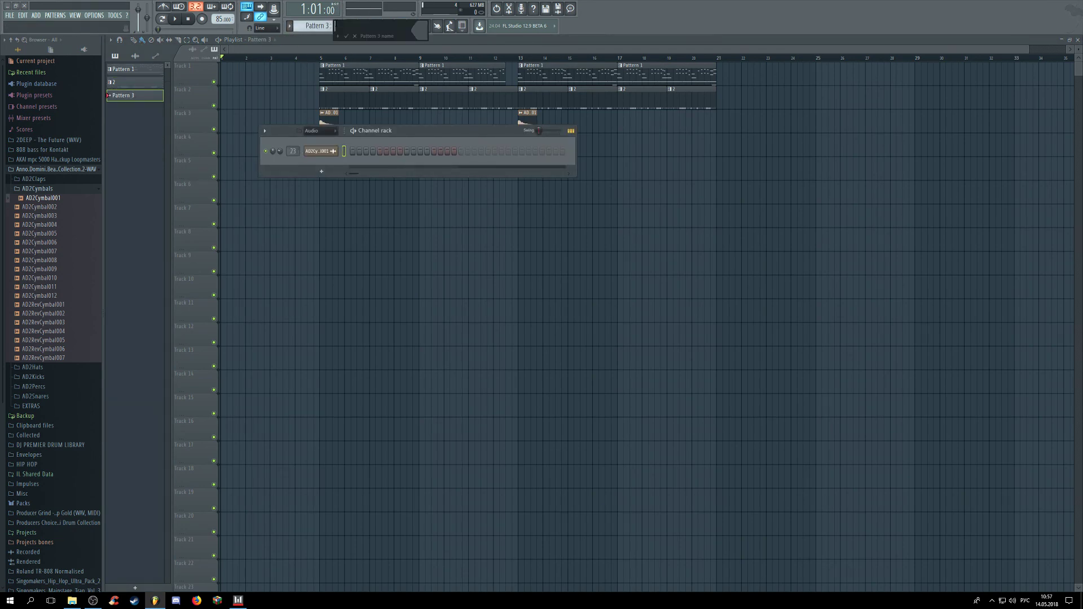
{"action": "type", "text": "3"}
{"action": "key", "text": "Return"}
{"action": "left_click", "coordinate": [333, 130]}
{"action": "left_click", "coordinate": [323, 160]}
{"action": "right_click", "coordinate": [327, 167]}
{"action": "left_click", "coordinate": [418, 179]}
Step: Try pattern 3 as an intro over bars 1 to 4, move its clip to Track 1, play the song, and delete the clip
{"action": "left_click_drag", "start_coordinate": [683, 195], "coordinate": [229, 195]}
{"action": "key", "text": "space"}
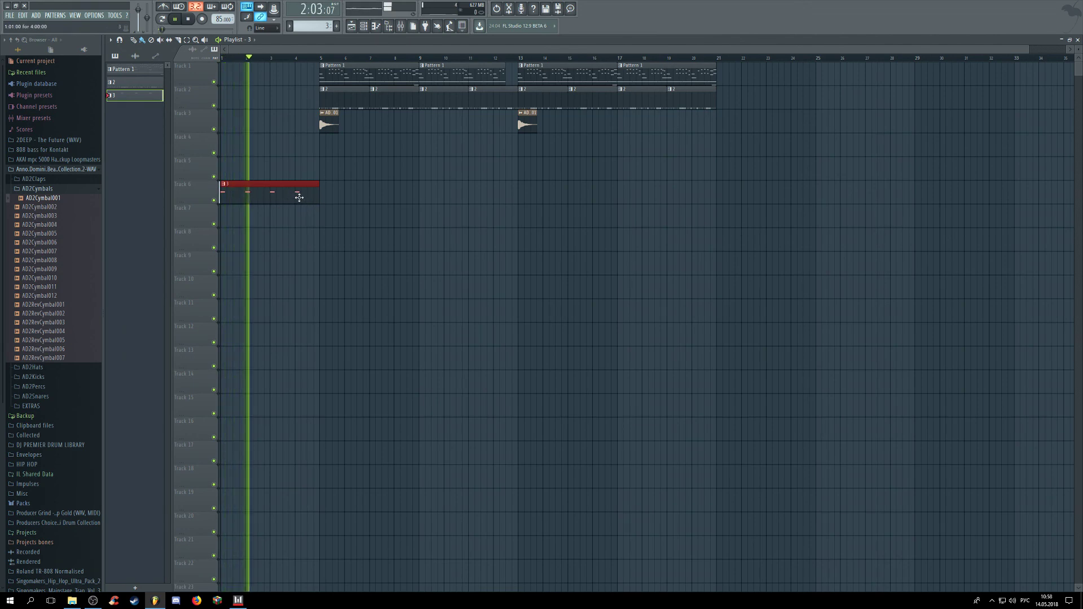
{"action": "left_click_drag", "start_coordinate": [295, 192], "coordinate": [296, 75]}
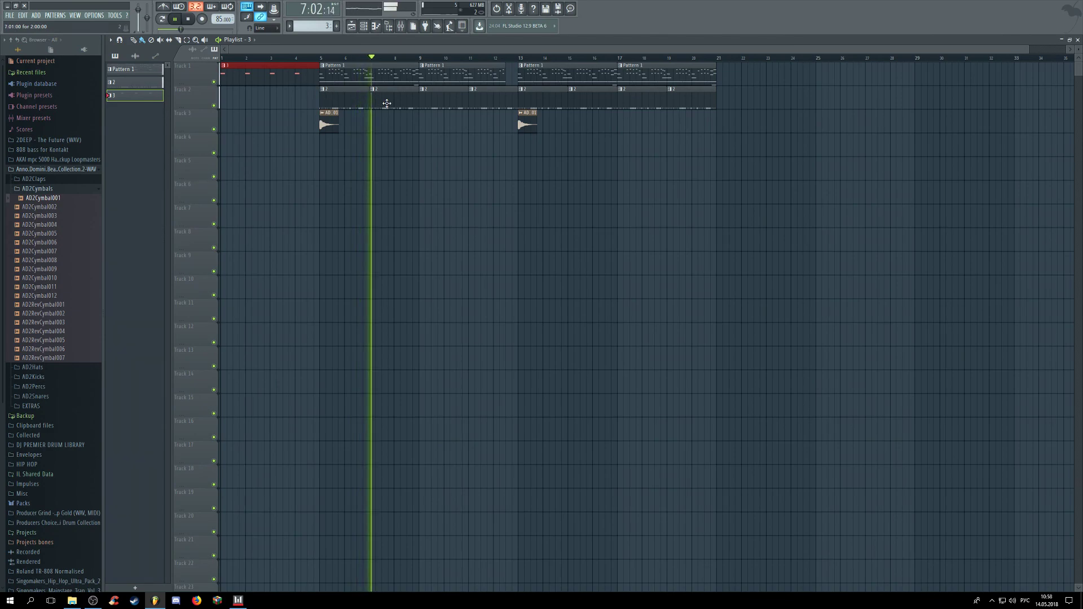
{"action": "right_click", "coordinate": [304, 80]}
{"action": "key", "text": "space"}
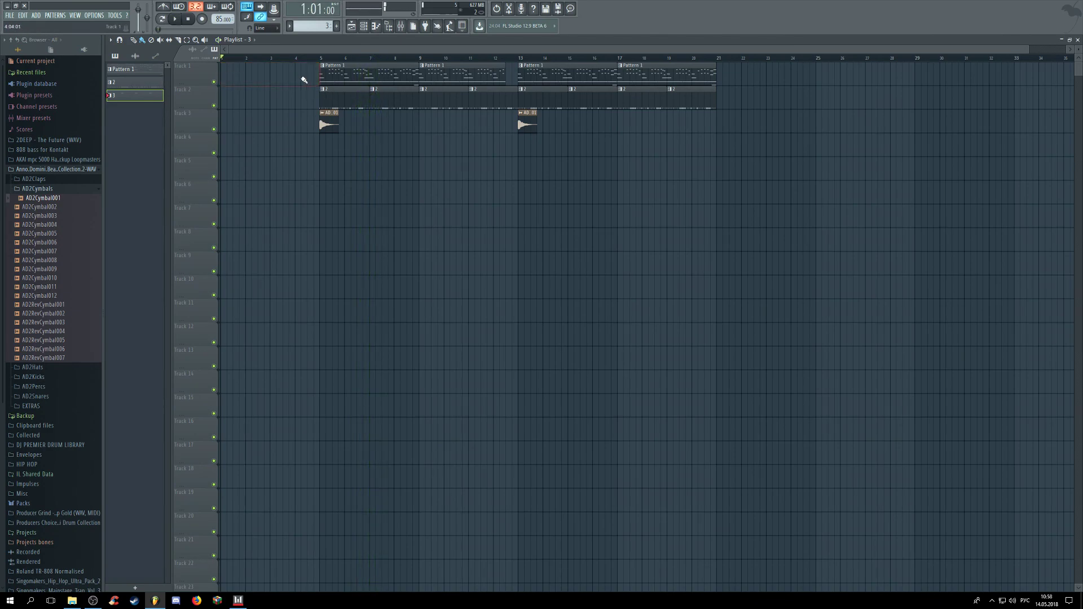
Step: Copy the first reFX Nexus channel's notes from Pattern 1 and paste them into the same channel of pattern 3
{"action": "left_click", "coordinate": [364, 27]}
{"action": "left_click", "coordinate": [292, 26]}
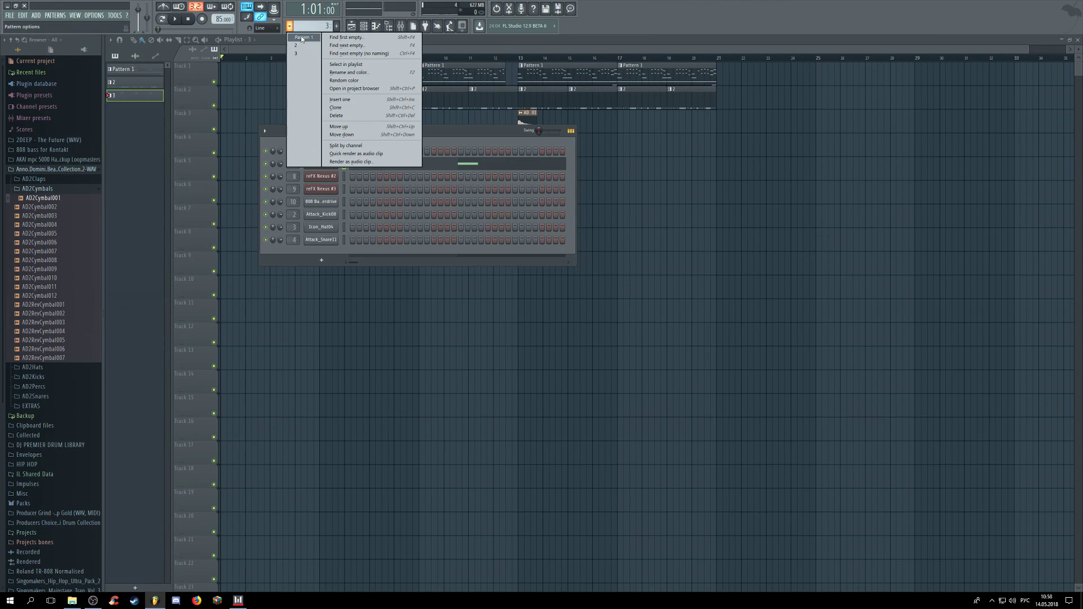
{"action": "left_click", "coordinate": [305, 37]}
{"action": "right_click", "coordinate": [330, 166]}
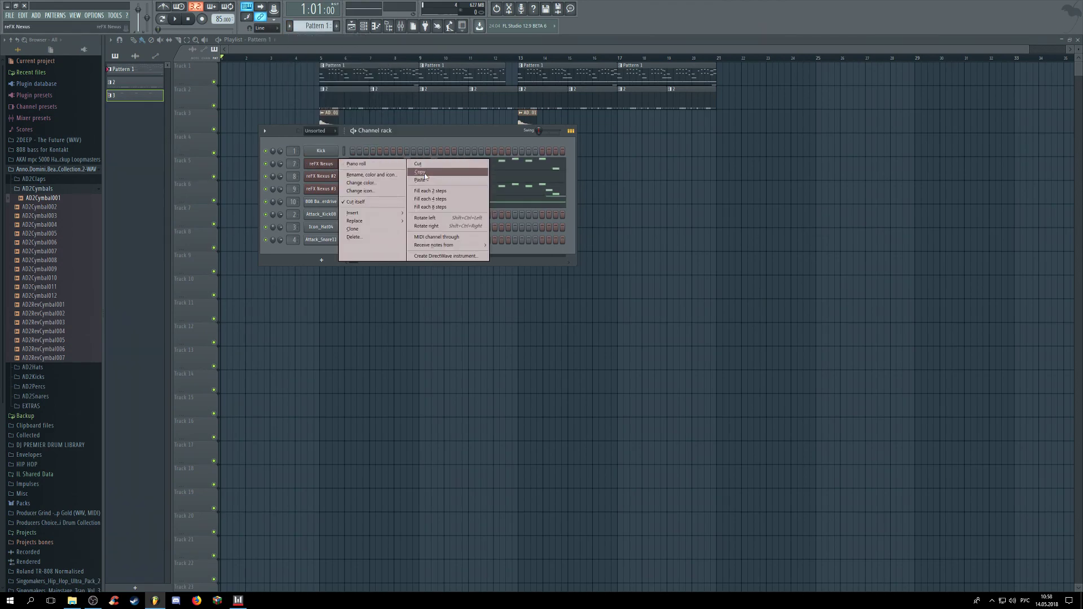
{"action": "left_click", "coordinate": [424, 172]}
{"action": "left_click", "coordinate": [331, 131]}
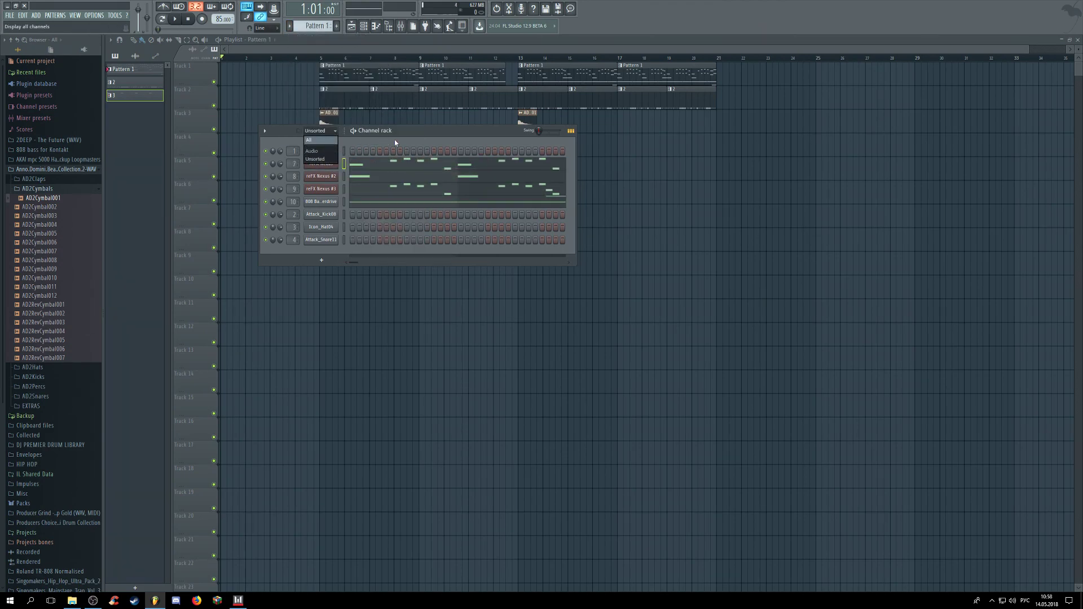
{"action": "left_click", "coordinate": [291, 26]}
{"action": "left_click", "coordinate": [305, 56]}
{"action": "right_click", "coordinate": [341, 164]}
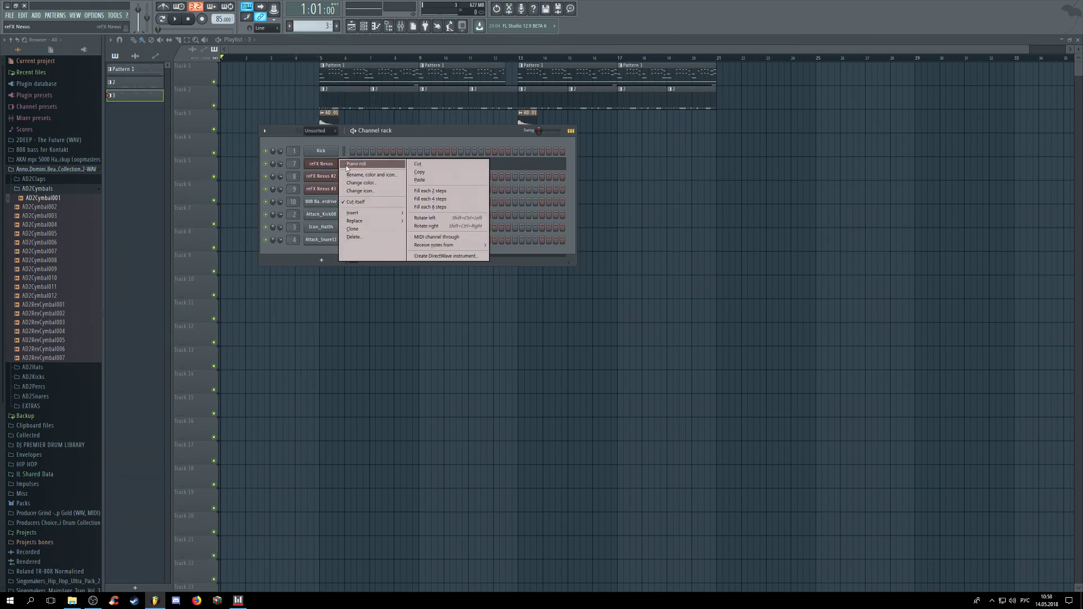
{"action": "left_click", "coordinate": [421, 180]}
Step: Place pattern 3 over bars 1 to 4 on Track 1 as the intro and play the song
{"action": "left_click_drag", "start_coordinate": [666, 202], "coordinate": [35, 56]}
{"action": "key", "text": "space"}
{"action": "left_click", "coordinate": [437, 151]}
{"action": "right_click", "coordinate": [437, 151]}
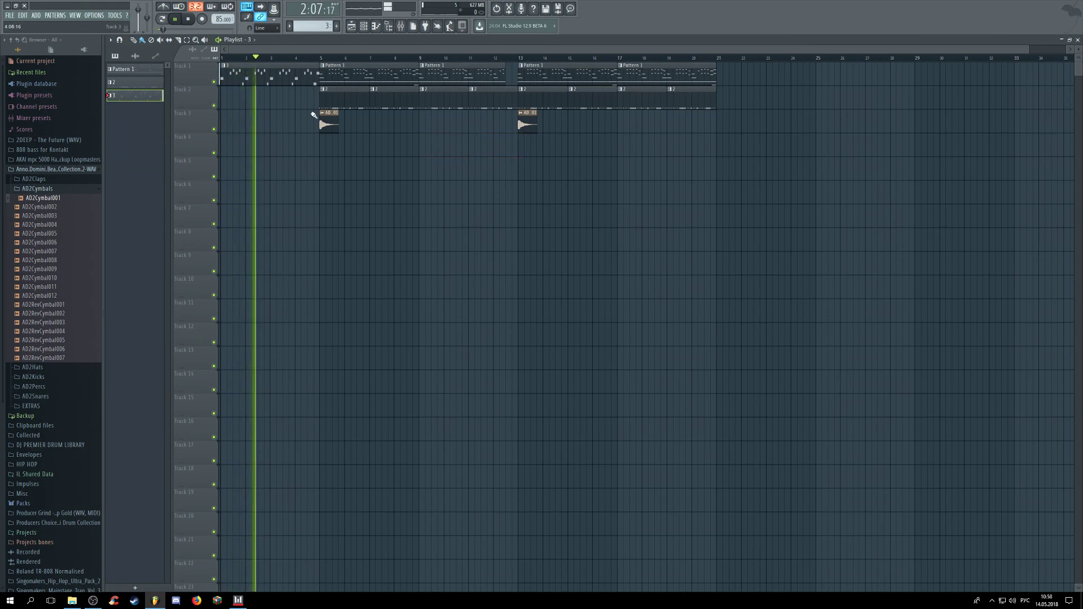
Step: Load Fruity Limiter and Fruity Parametric EQ 2 into slots 2 and 3 of the Master mixer track
{"action": "left_click", "coordinate": [402, 28]}
{"action": "key", "text": "space"}
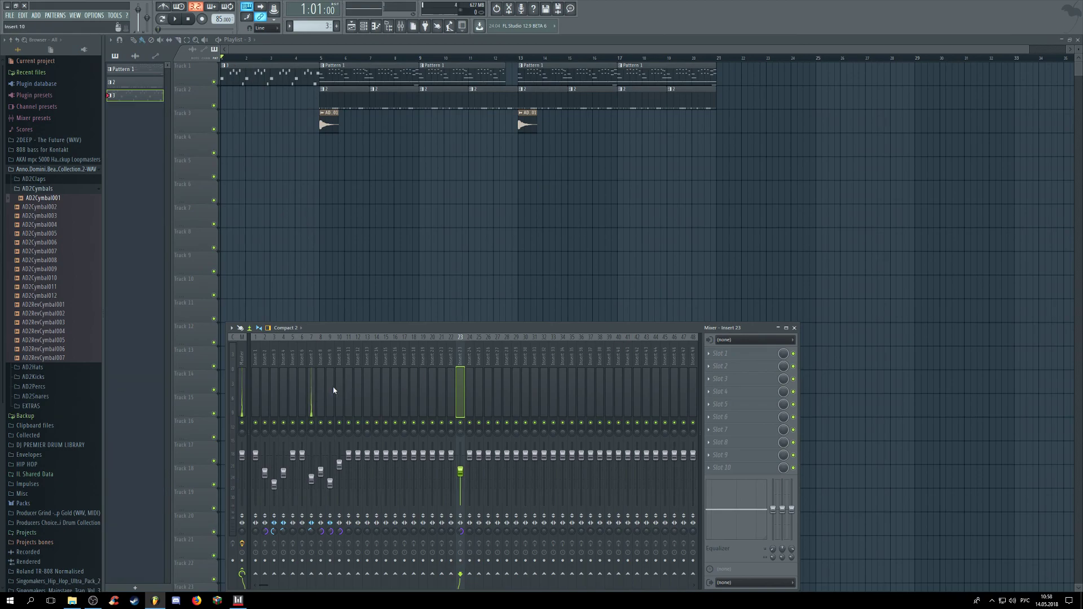
{"action": "left_click", "coordinate": [242, 372]}
{"action": "middle_click", "coordinate": [718, 365]}
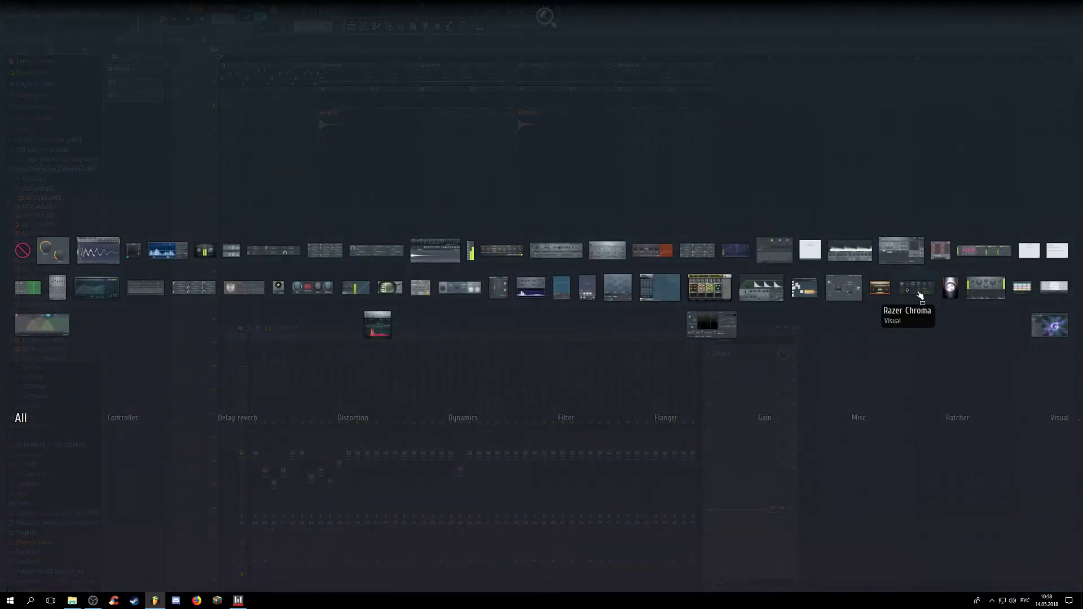
{"action": "left_click", "coordinate": [846, 252]}
{"action": "middle_click", "coordinate": [725, 382]}
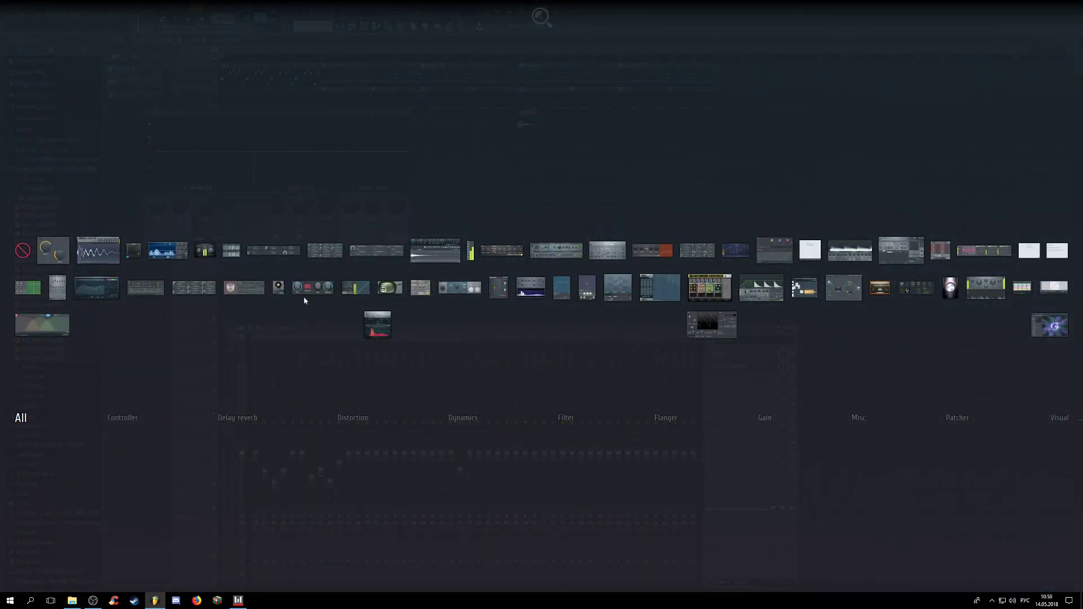
{"action": "left_click", "coordinate": [97, 290]}
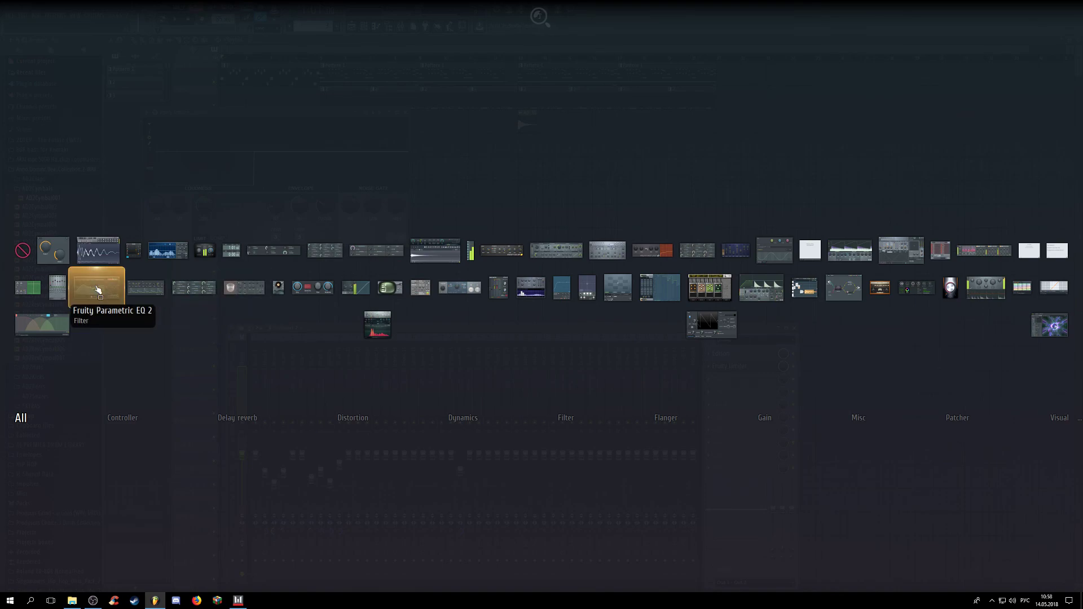
Step: Set Fruity Parametric EQ 2 on the Master to the Old Telephone preset and audition the intro
{"action": "left_click", "coordinate": [393, 124]}
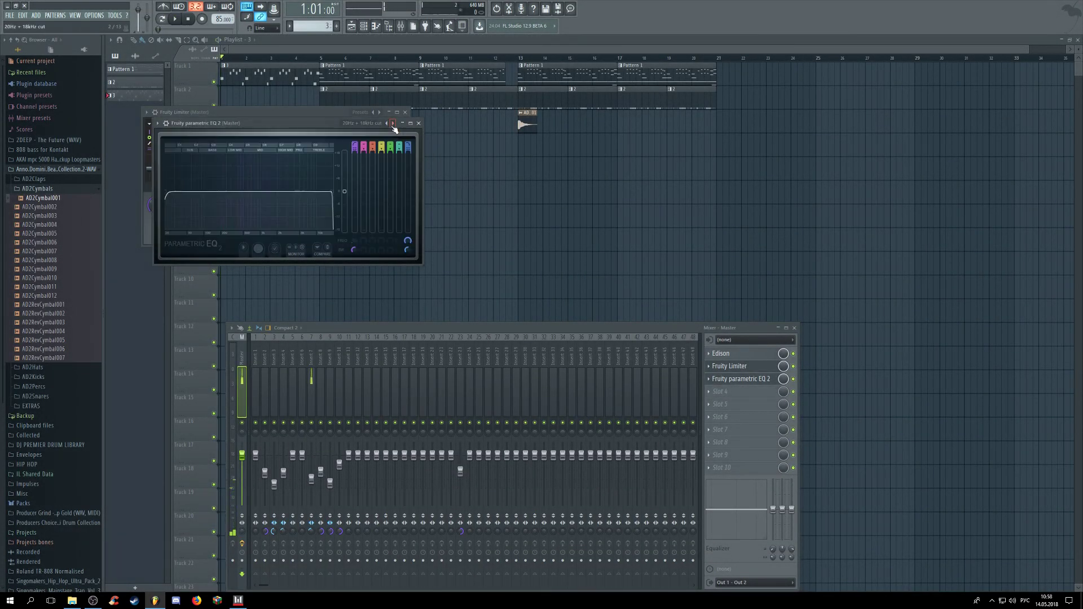
{"action": "left_click", "coordinate": [394, 124]}
{"action": "left_click", "coordinate": [393, 123]}
{"action": "key", "text": "space"}
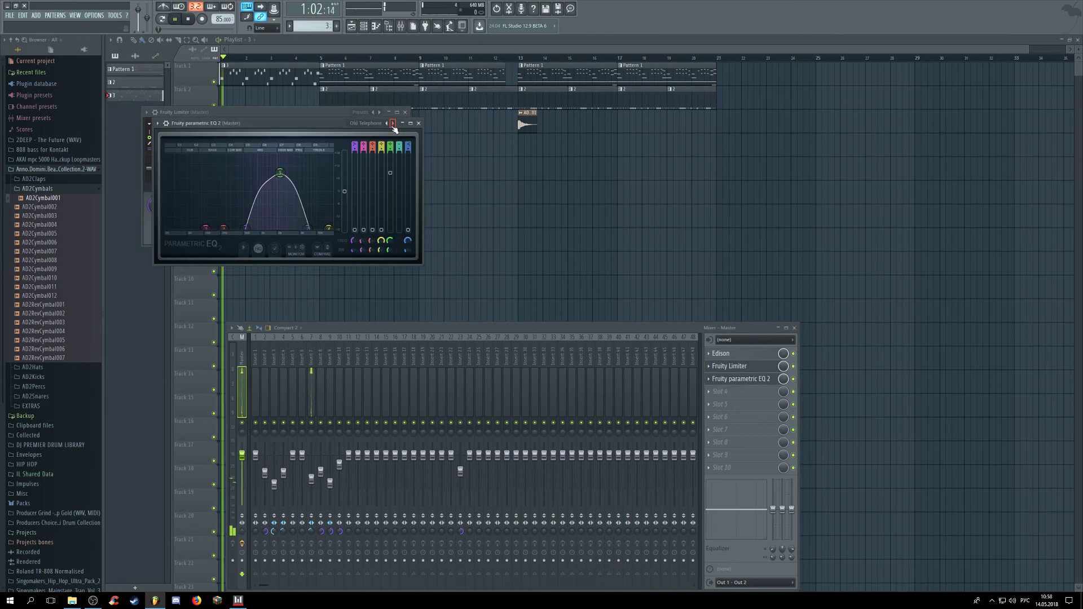
{"action": "key", "text": "space"}
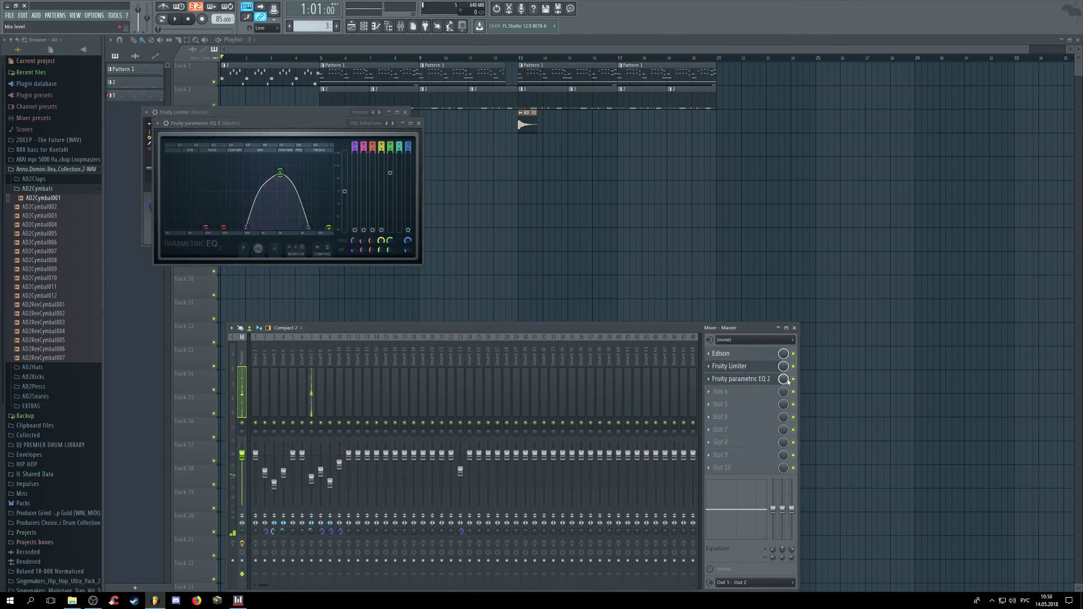
Step: Automate the EQ's mix level with a clip that curves down to zero at bar 5 and stays there, and play it
{"action": "right_click", "coordinate": [788, 382]}
{"action": "left_click", "coordinate": [821, 433]}
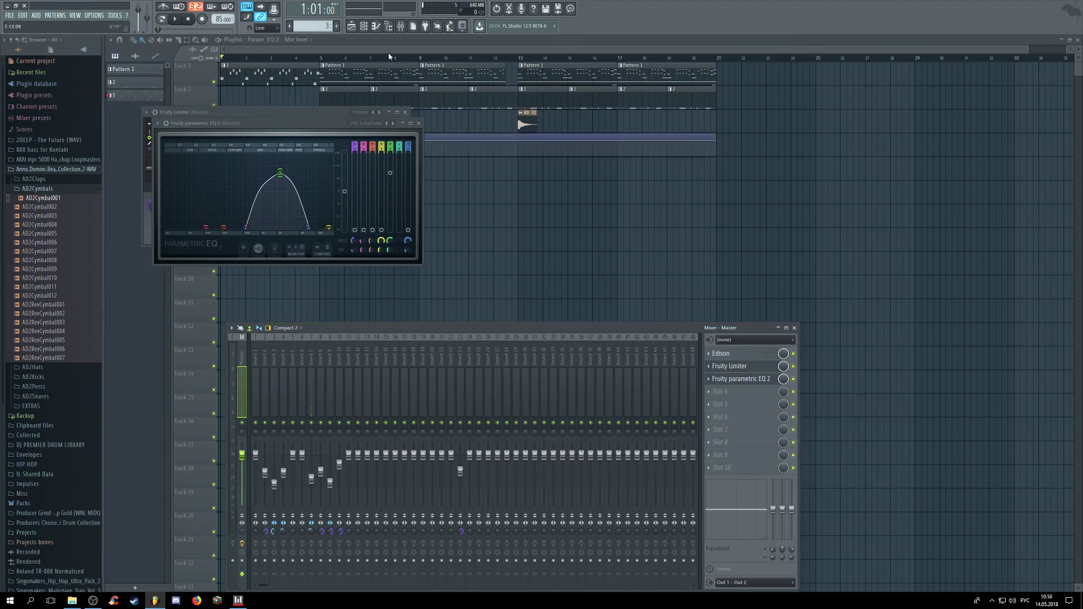
{"action": "key", "text": "F12"}
{"action": "left_click_drag", "start_coordinate": [326, 144], "coordinate": [270, 146]}
{"action": "key", "text": "space"}
{"action": "left_click_drag", "start_coordinate": [715, 141], "coordinate": [718, 164]}
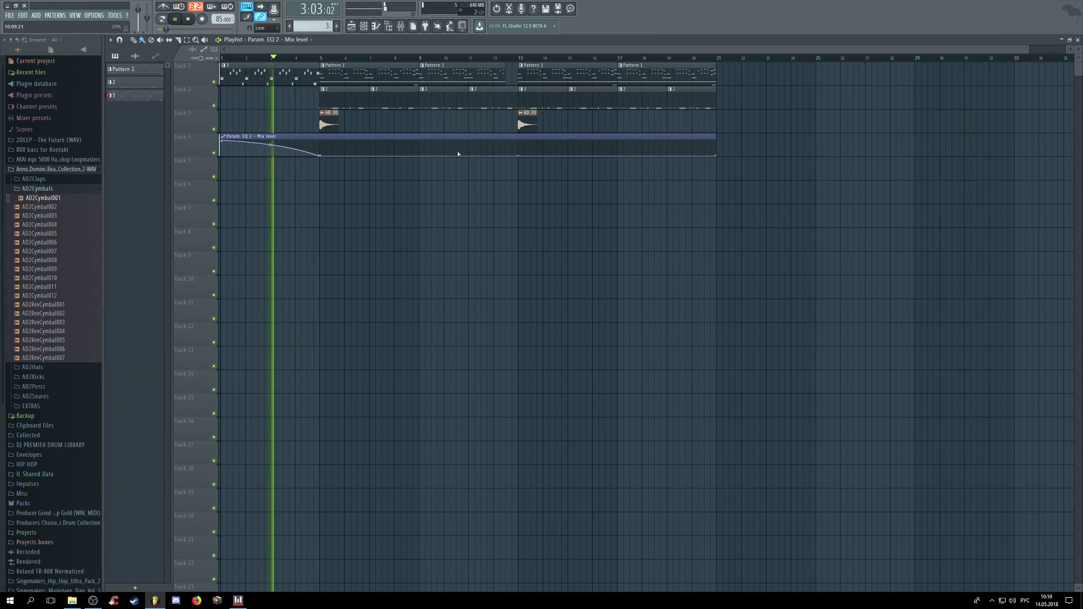
{"action": "key", "text": "space"}
Step: Add Gross Beat to Master slot 4 with the volume preset Empty and the time preset Complex 3, auditioning the song
{"action": "left_click", "coordinate": [401, 26]}
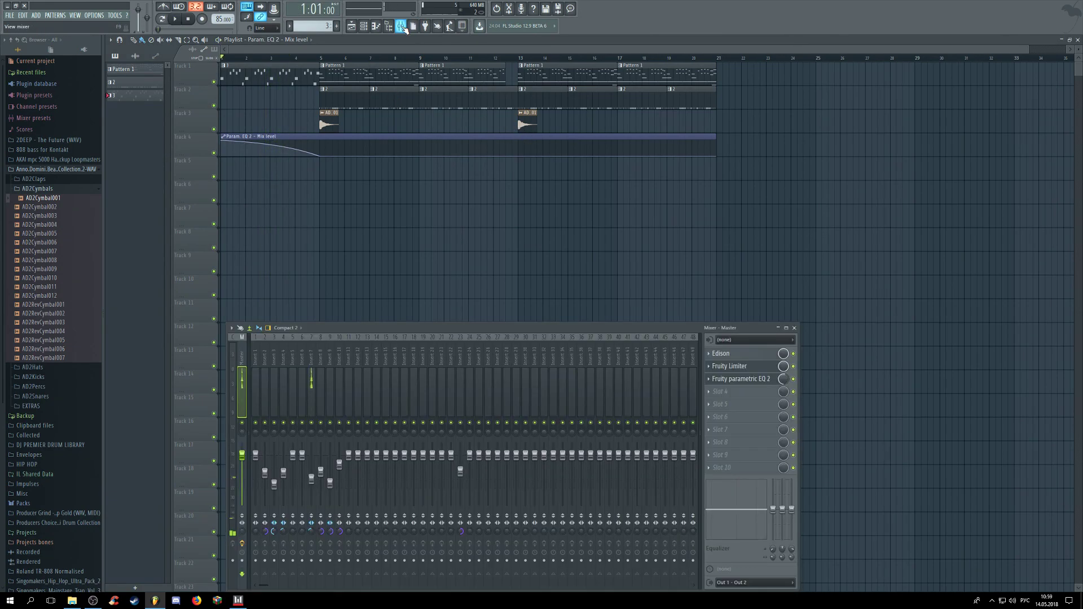
{"action": "key", "text": "F8"}
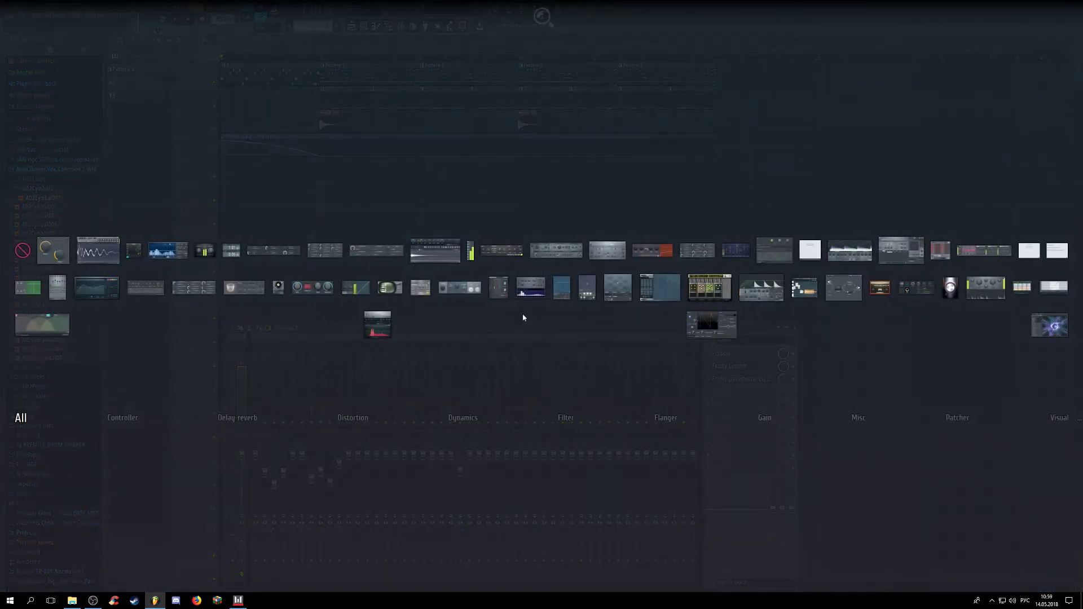
{"action": "left_click", "coordinate": [654, 290]}
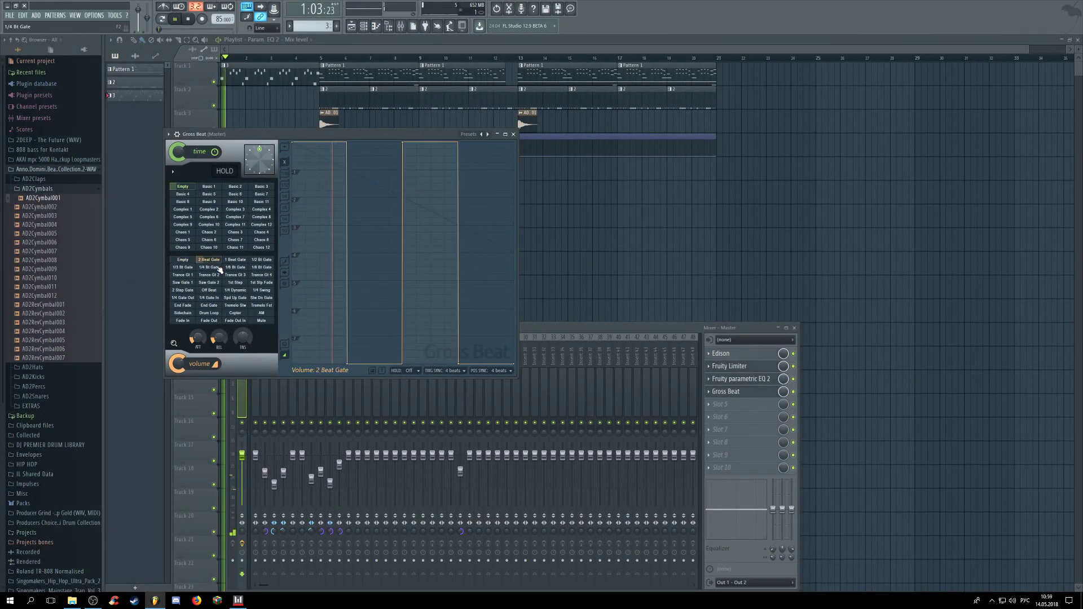
{"action": "left_click", "coordinate": [181, 262]}
{"action": "left_click", "coordinate": [228, 210]}
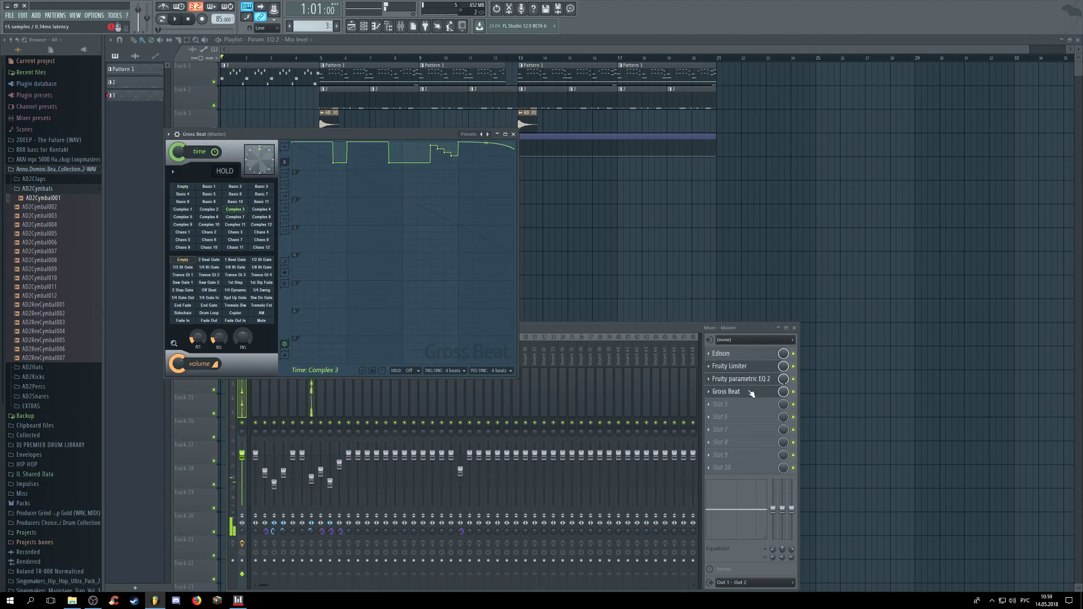
Step: Create an automation clip for Gross Beat's mix level, at zero until bar 4, jumping to full and curving down by bar 5
{"action": "right_click", "coordinate": [784, 392]}
{"action": "left_click", "coordinate": [820, 453]}
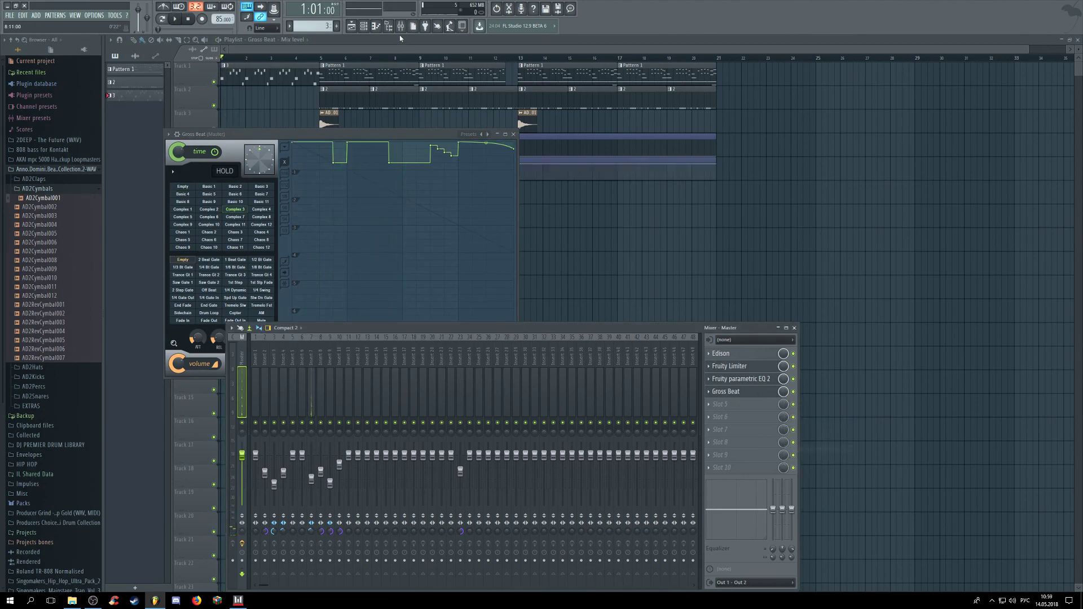
{"action": "key", "text": "F12"}
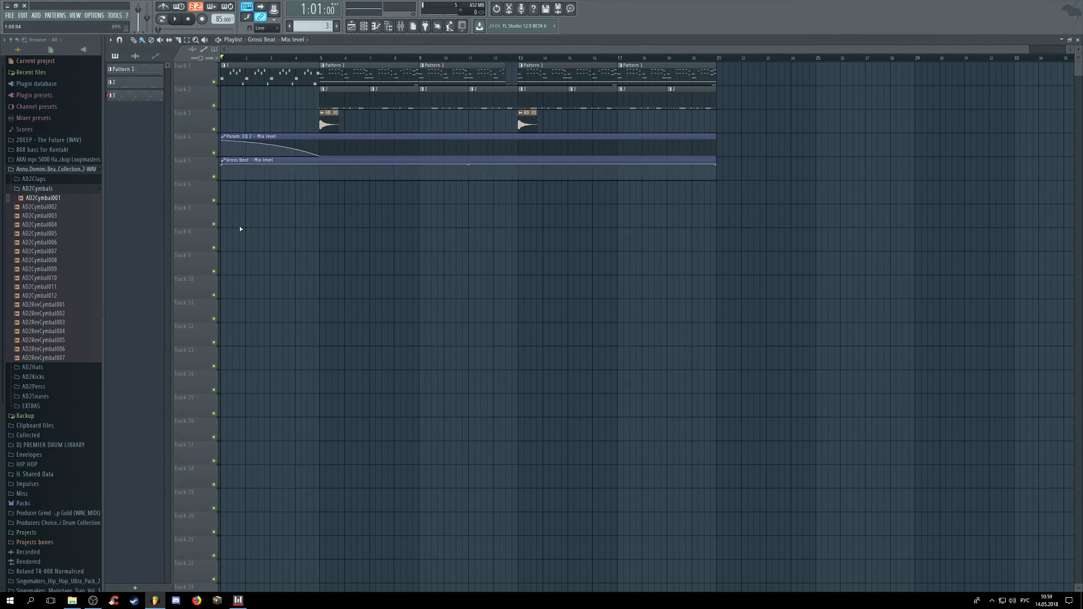
{"action": "left_click_drag", "start_coordinate": [222, 170], "coordinate": [295, 159]}
{"action": "right_click", "coordinate": [296, 181]}
{"action": "right_click", "coordinate": [299, 180]}
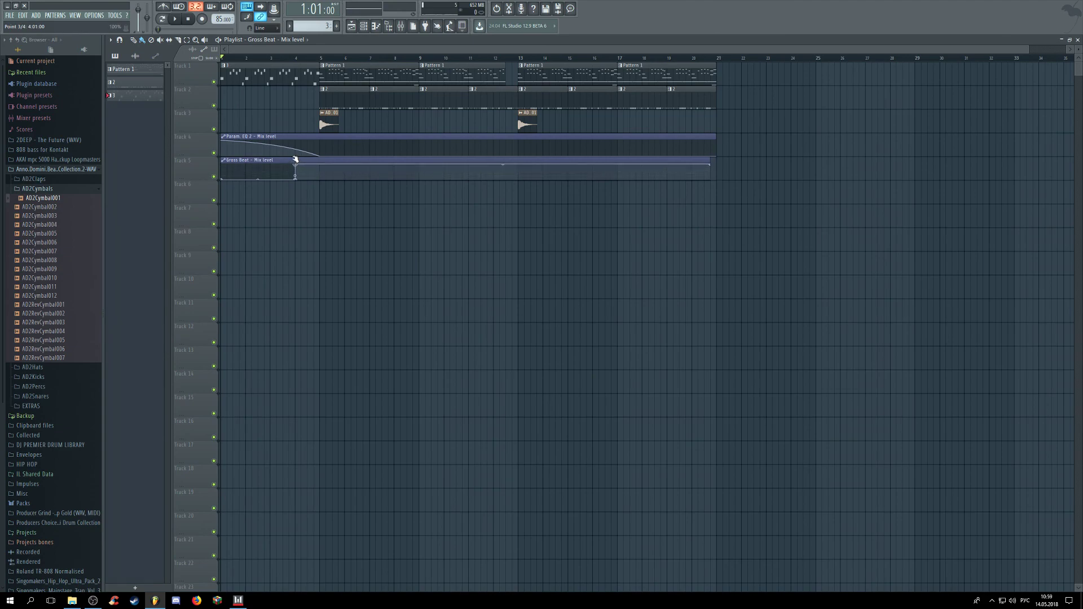
{"action": "right_click", "coordinate": [326, 164]}
{"action": "mouse_move", "coordinate": [332, 168]}
{"action": "left_mouse_down"}
{"action": "mouse_move", "coordinate": [325, 189]}
{"action": "mouse_move", "coordinate": [333, 156]}
{"action": "left_mouse_up"}
{"action": "left_click", "coordinate": [316, 183]}
{"action": "right_click", "coordinate": [354, 184]}
{"action": "left_click", "coordinate": [323, 183]}
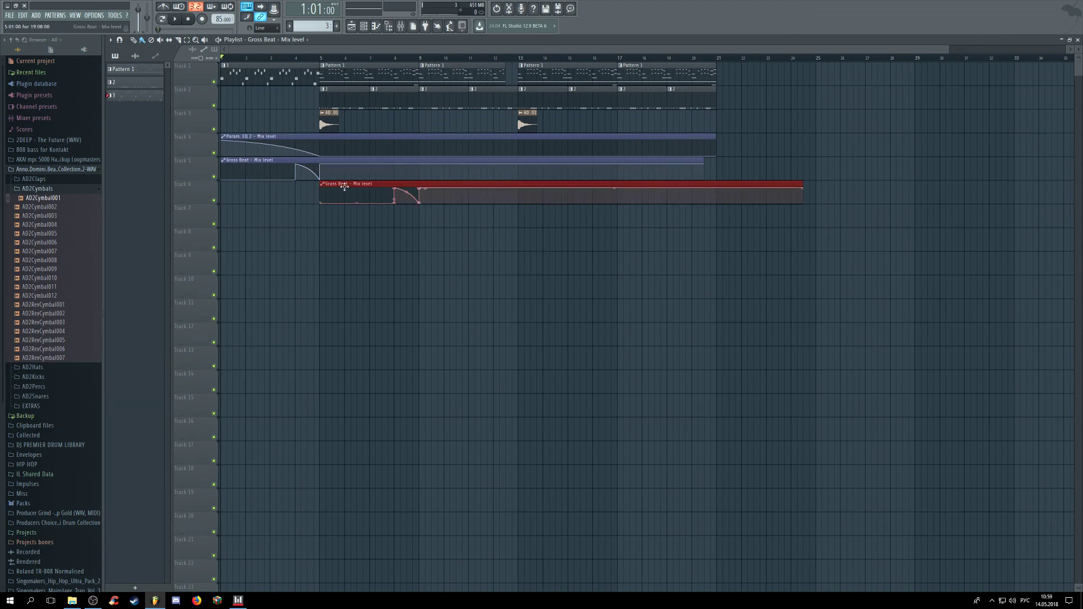
{"action": "right_click", "coordinate": [337, 186]}
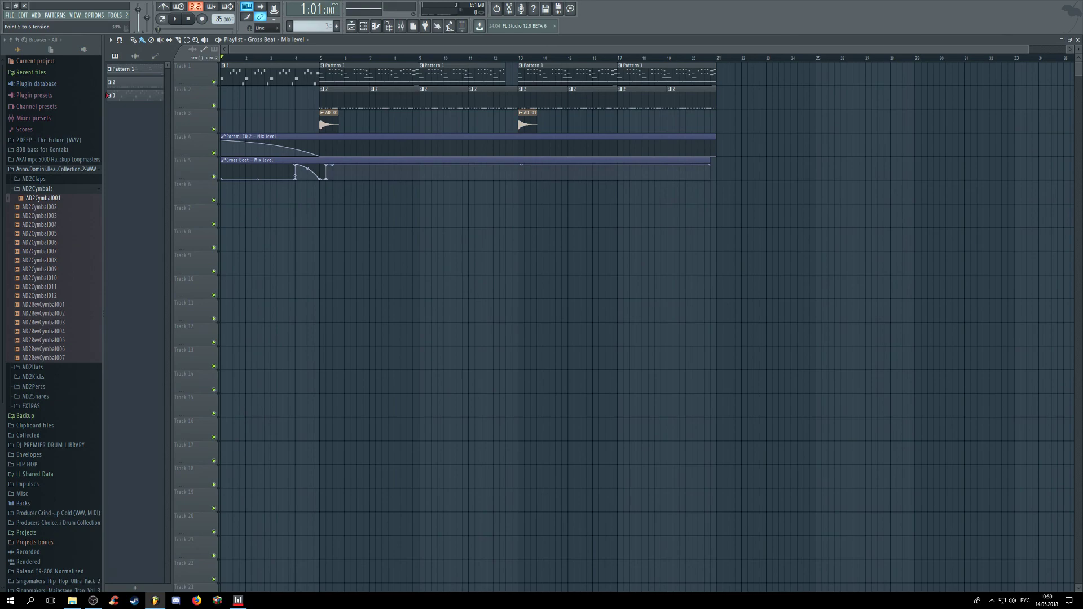
Step: Reshape the Gross Beat automation to be full only during bar 4 and zero elsewhere, and end the clip at bar 21
{"action": "mouse_move", "coordinate": [329, 165]}
{"action": "left_mouse_down"}
{"action": "mouse_move", "coordinate": [328, 185]}
{"action": "mouse_move", "coordinate": [317, 166]}
{"action": "left_mouse_up"}
{"action": "right_click", "coordinate": [321, 179]}
{"action": "right_click", "coordinate": [318, 177]}
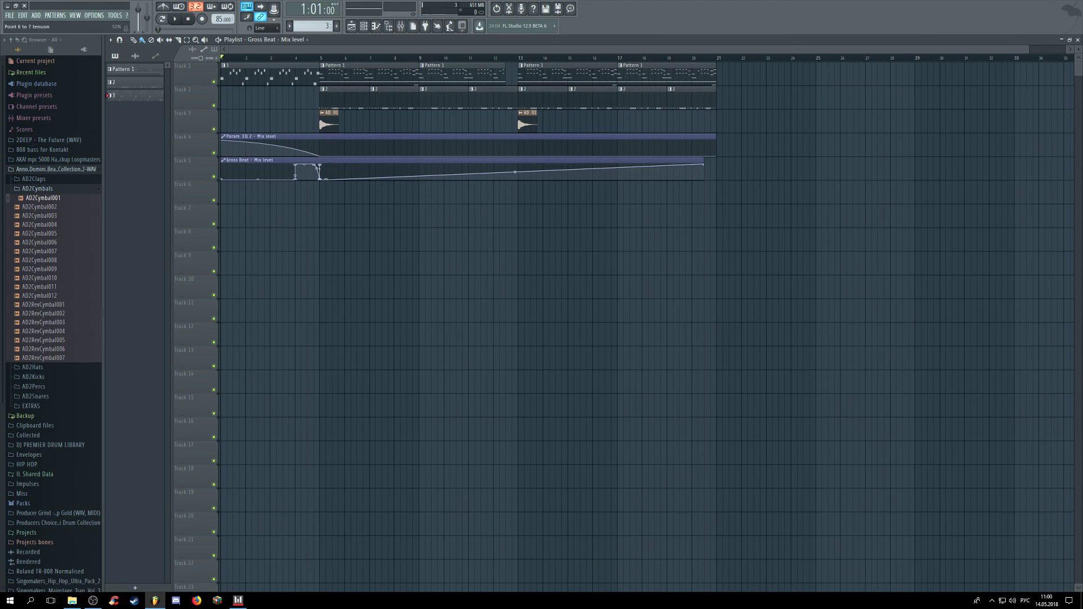
{"action": "left_click_drag", "start_coordinate": [321, 180], "coordinate": [317, 160]}
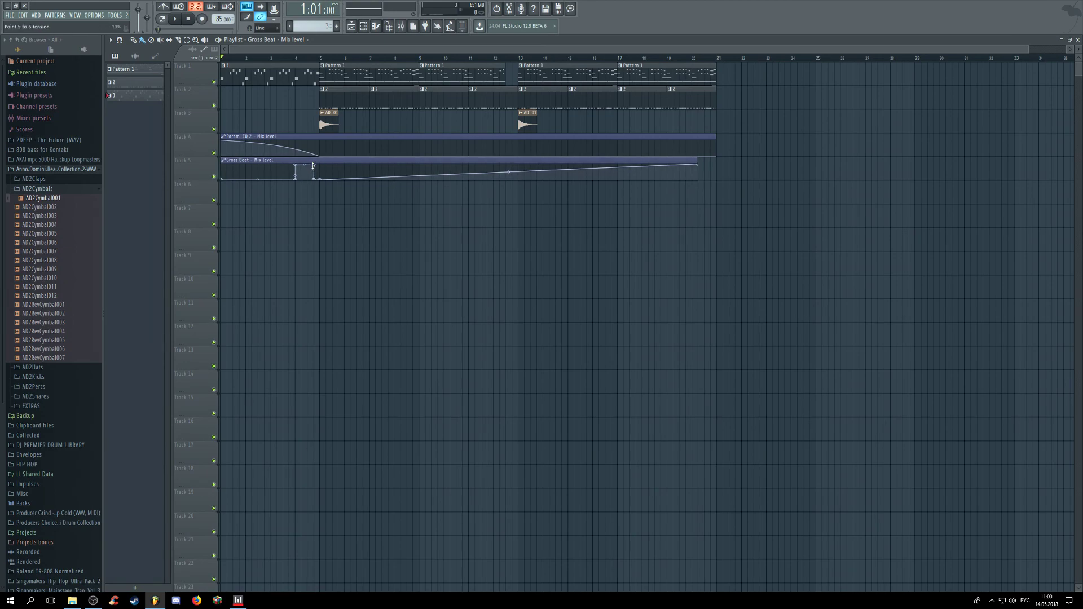
{"action": "left_click_drag", "start_coordinate": [315, 165], "coordinate": [323, 166]}
{"action": "left_click_drag", "start_coordinate": [703, 160], "coordinate": [718, 187]}
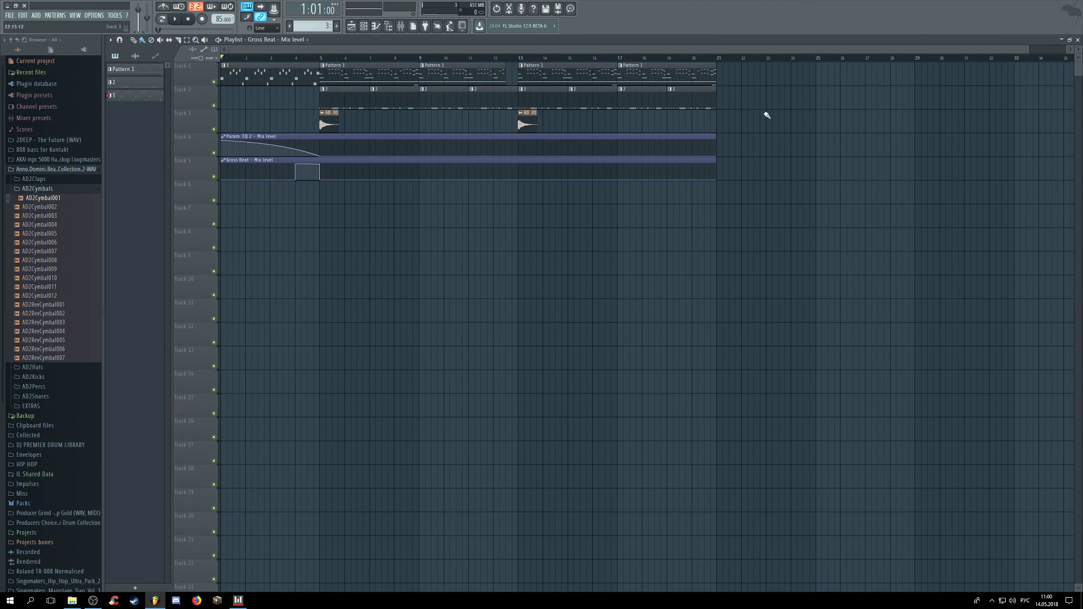
Step: Play the arrangement from the start and briefly check the recording in OBS
{"action": "key", "text": "space"}
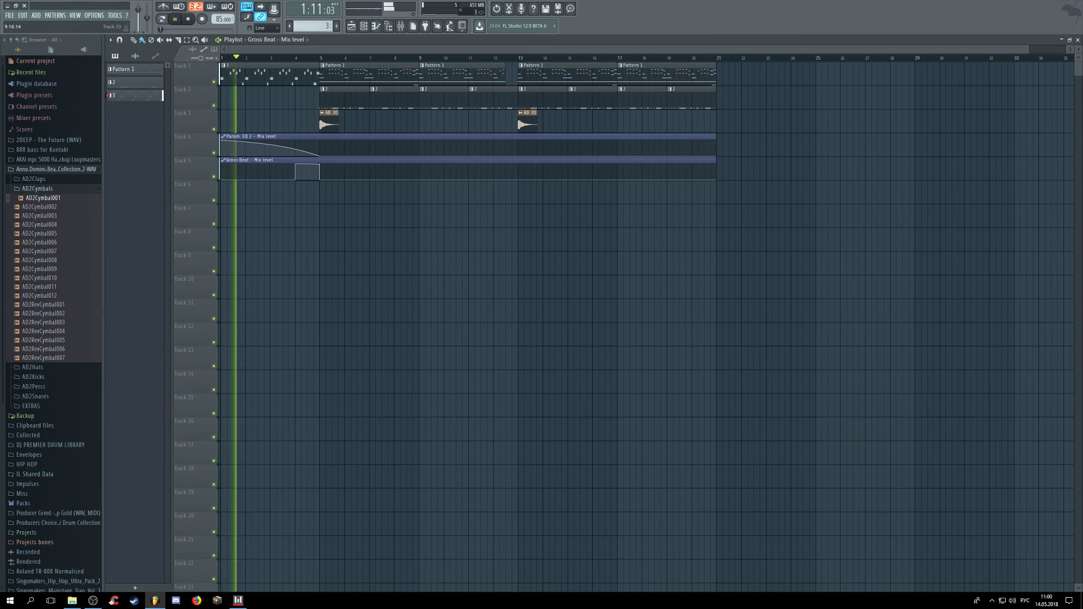
{"action": "left_click", "coordinate": [93, 601]}
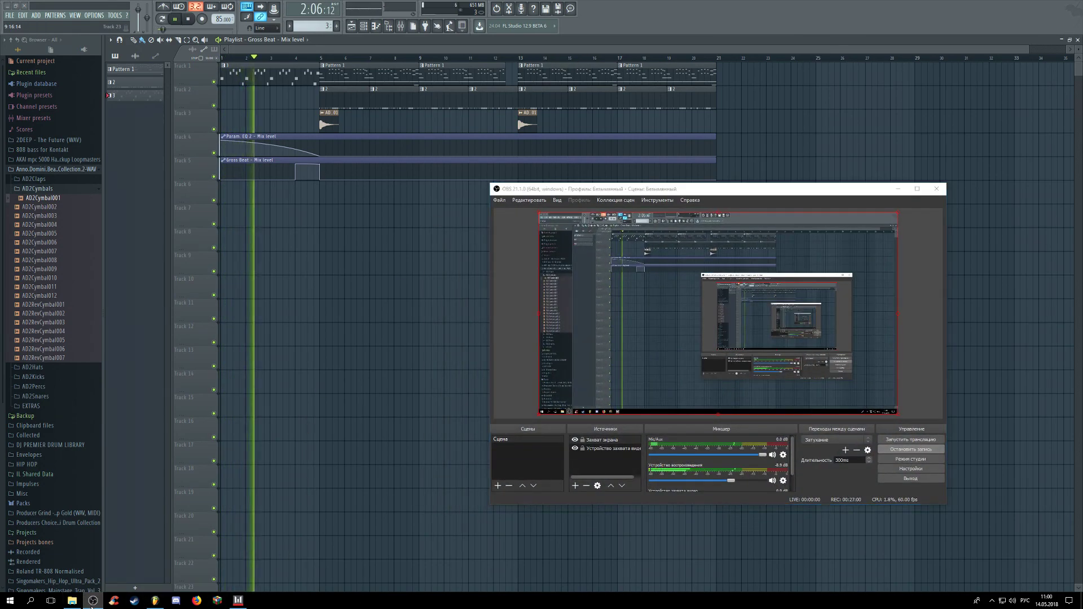
{"action": "left_click", "coordinate": [93, 602]}
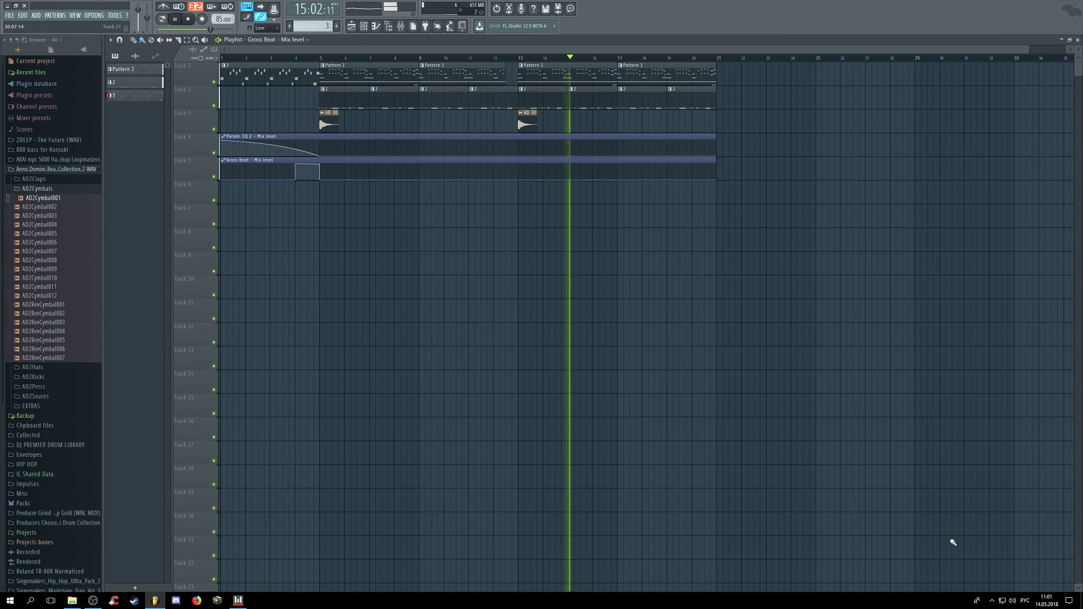
Step: Delete the pattern 2 clip at bar 19, duplicate the Track 1 to 3 clips from bar 5 onward to bar 21, and stop playback
{"action": "right_click", "coordinate": [701, 102]}
{"action": "left_click", "coordinate": [708, 75]}
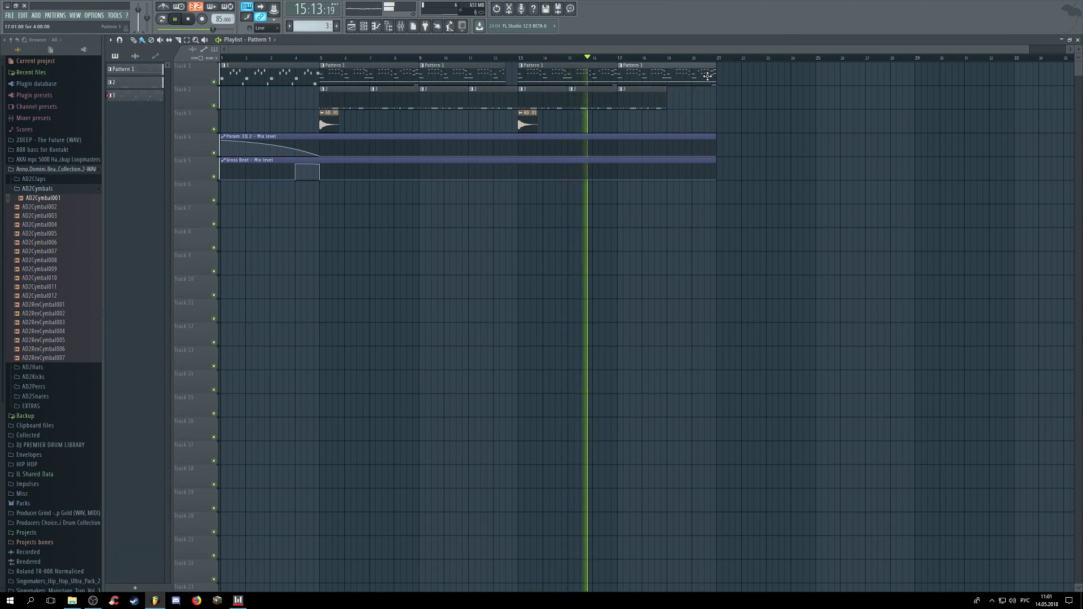
{"action": "left_click_drag", "start_coordinate": [751, 121], "coordinate": [321, 61]}
{"action": "key", "text": "ctrl+b"}
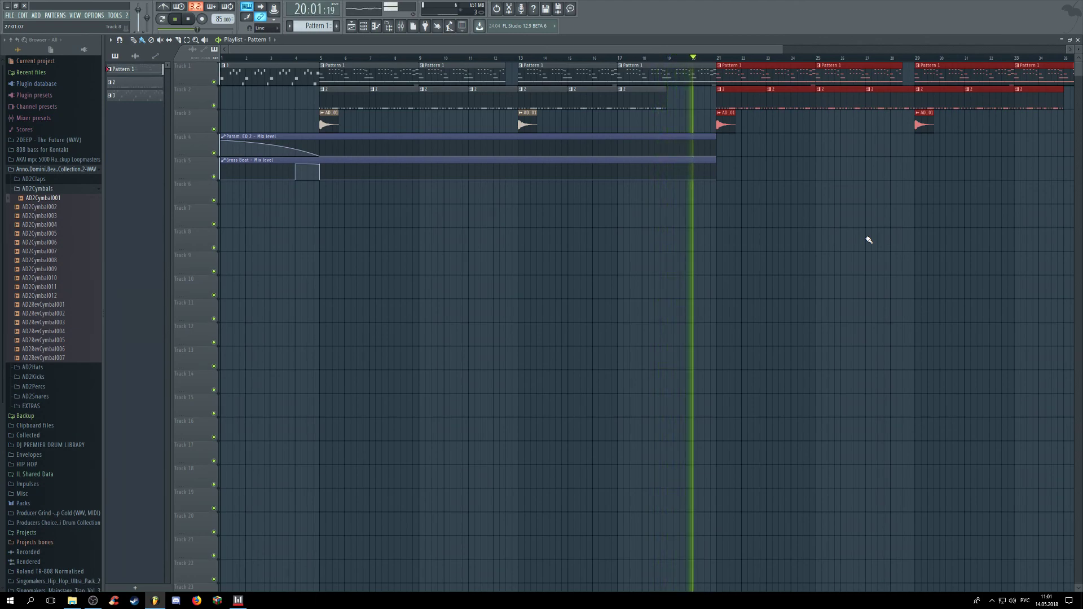
{"action": "left_click", "coordinate": [714, 74]}
{"action": "left_click_drag", "start_coordinate": [714, 74], "coordinate": [695, 80]}
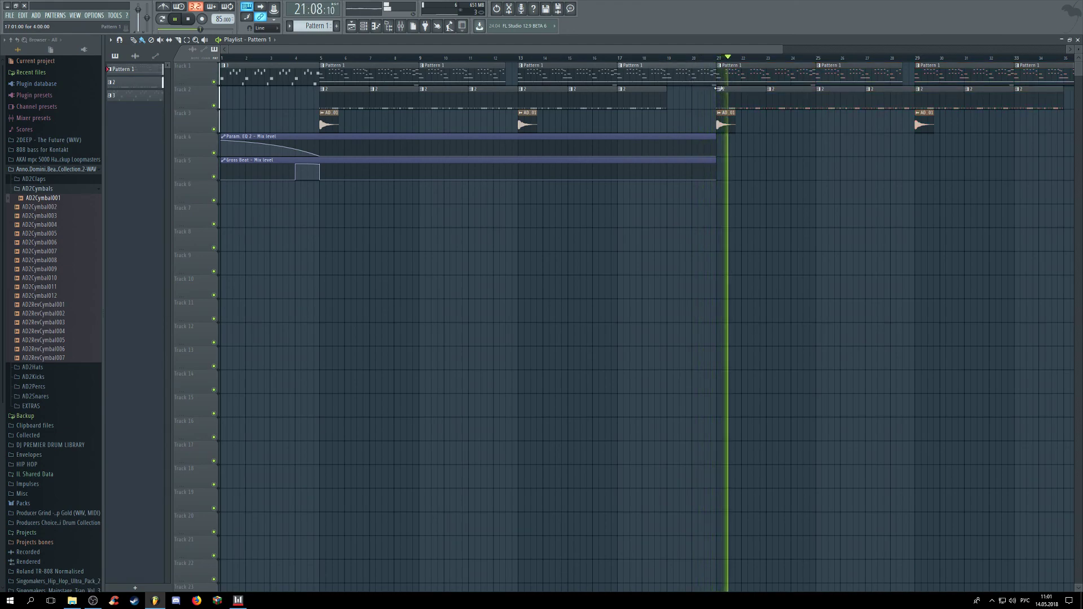
{"action": "key", "text": "space"}
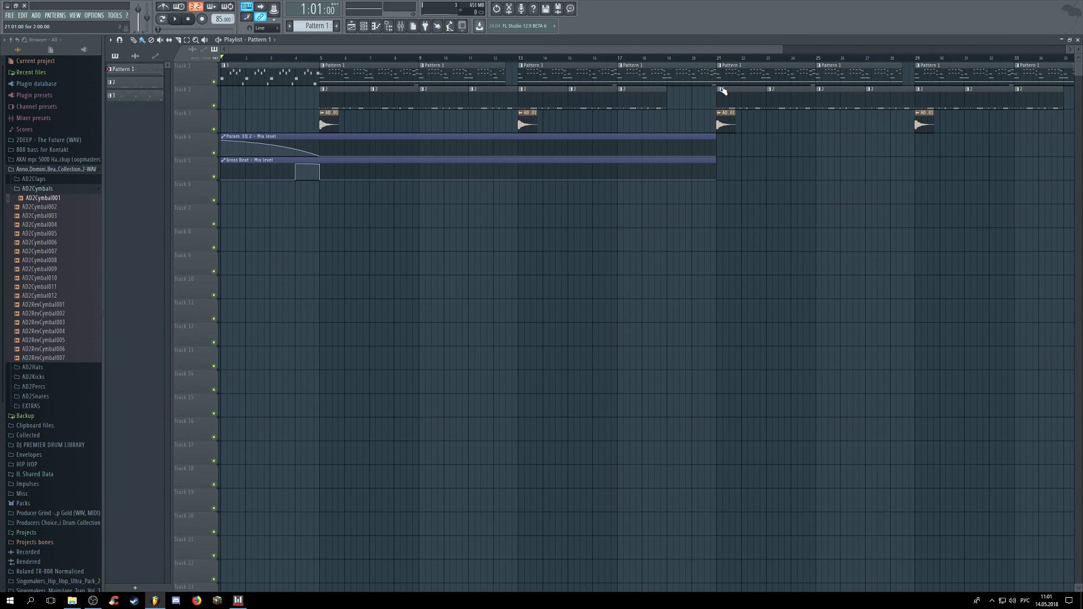
Step: Show the mixer, move its window over the middle of the playlist, and switch to OBS
{"action": "left_click", "coordinate": [401, 26]}
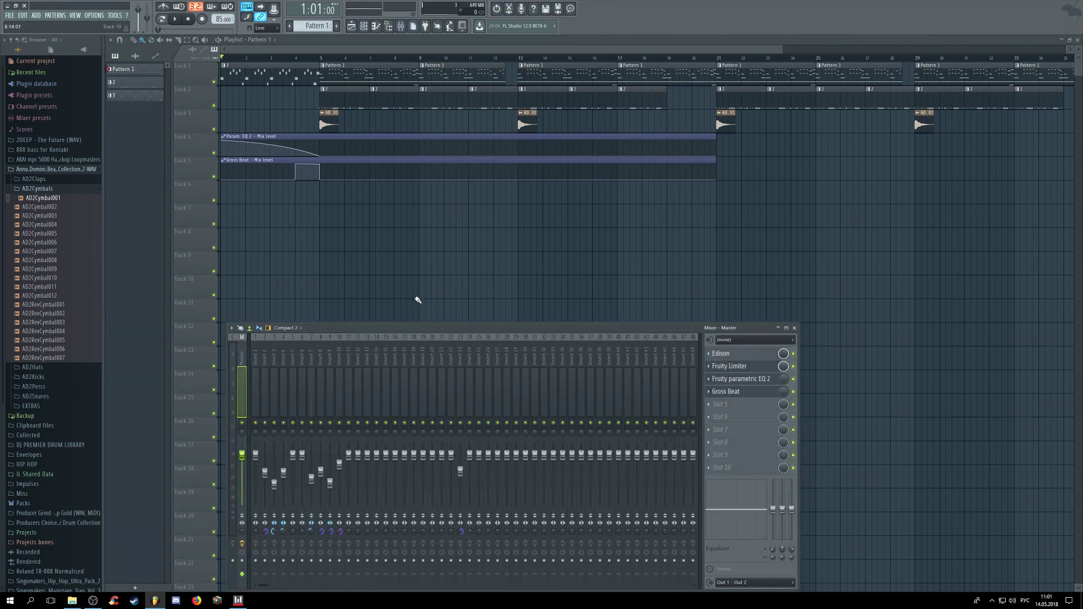
{"action": "left_click_drag", "start_coordinate": [447, 329], "coordinate": [491, 199]}
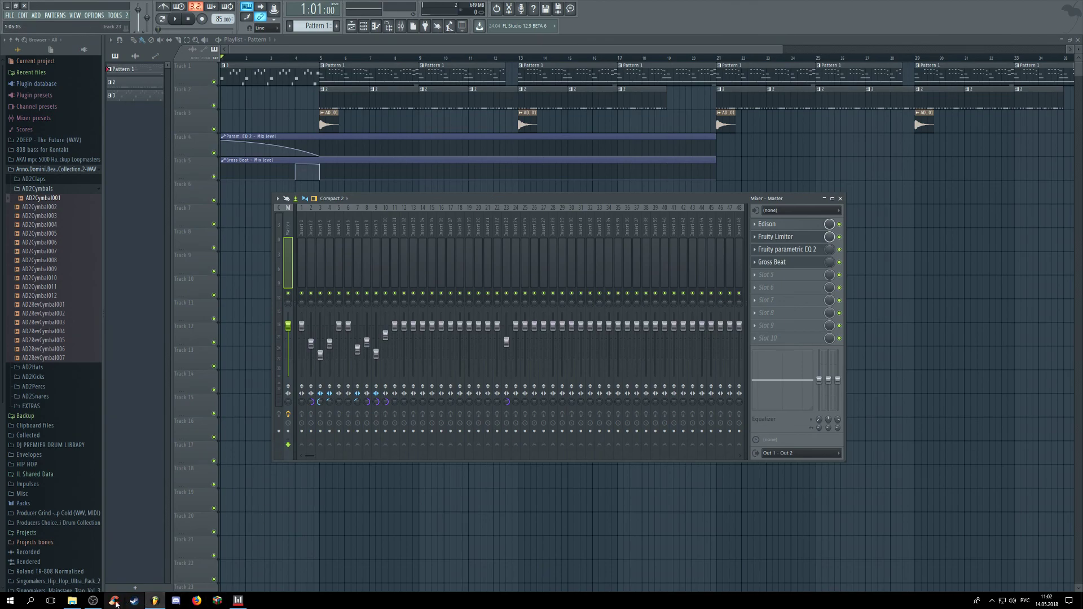
{"action": "left_click", "coordinate": [93, 601]}
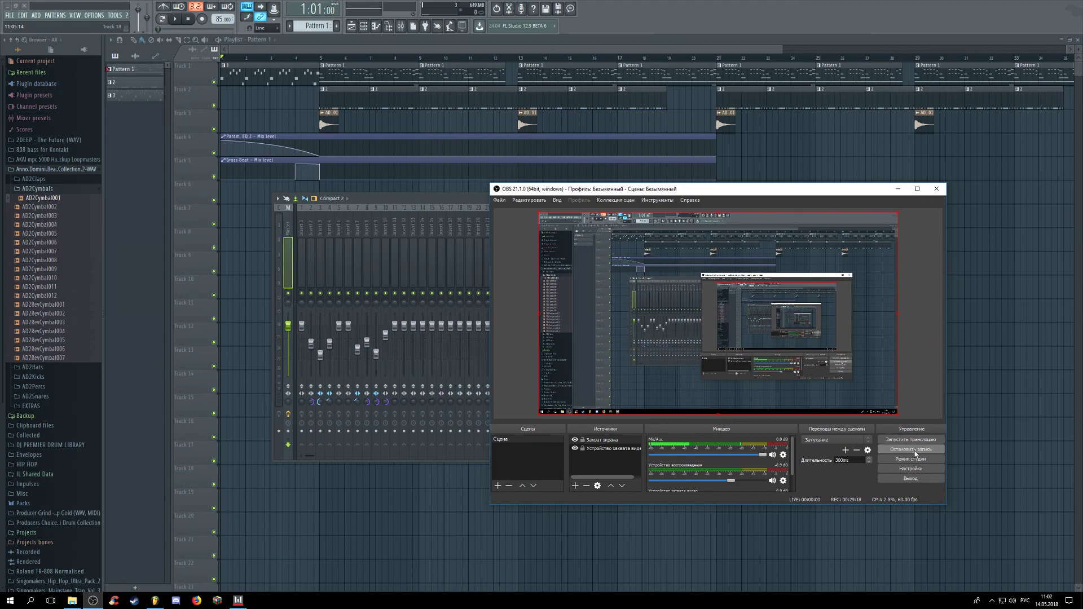